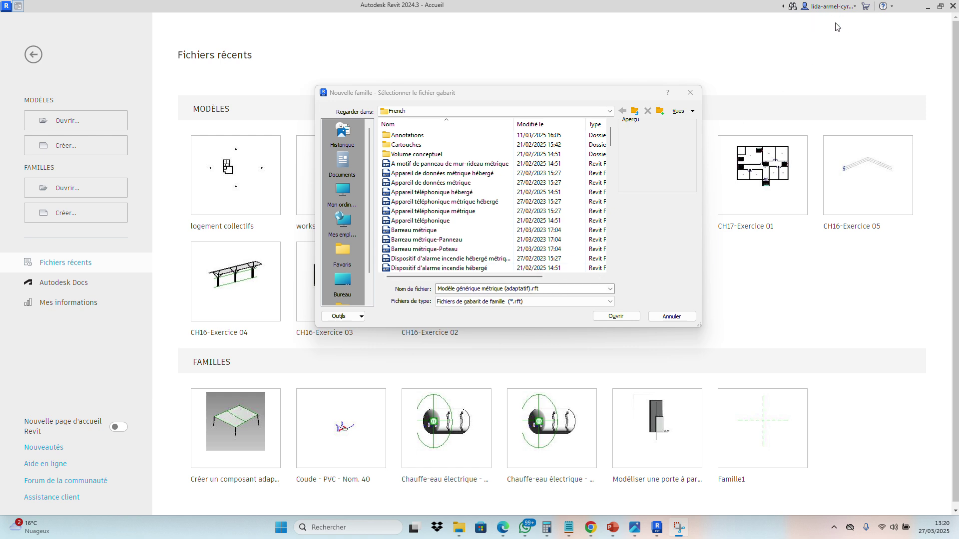
Create a new family from the template "Modèle générique métrique (adaptatif).rft".
{"action": "left_click", "coordinate": [858, 9]}
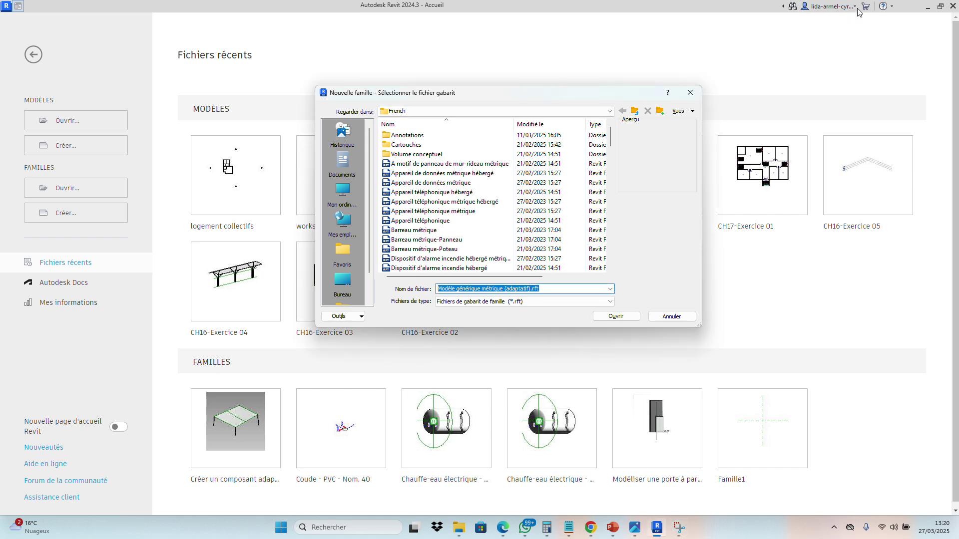
{"action": "left_click", "coordinate": [615, 317]}
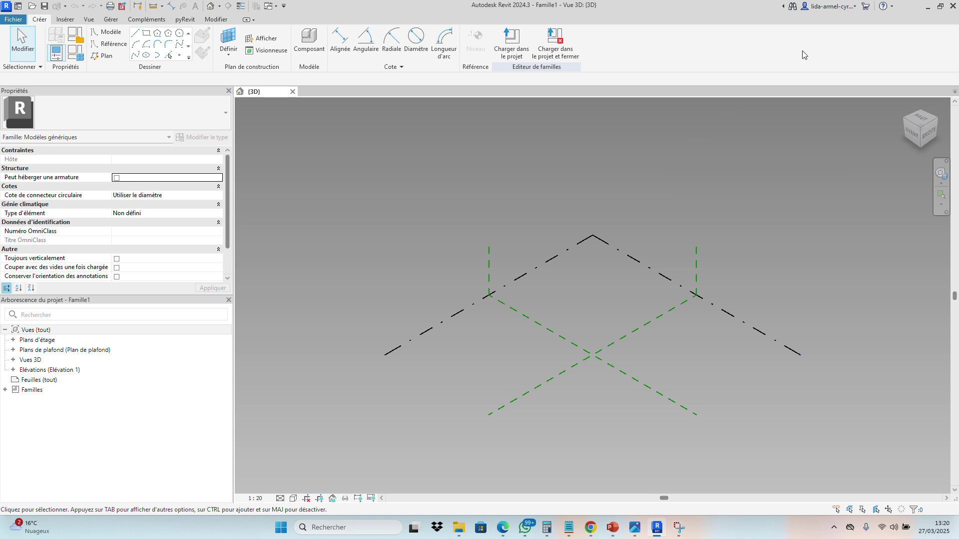
Look at the Autodesk account's personal information page in the browser, dismissing the translation offer, and switch back to Revit.
{"action": "left_click", "coordinate": [855, 7]}
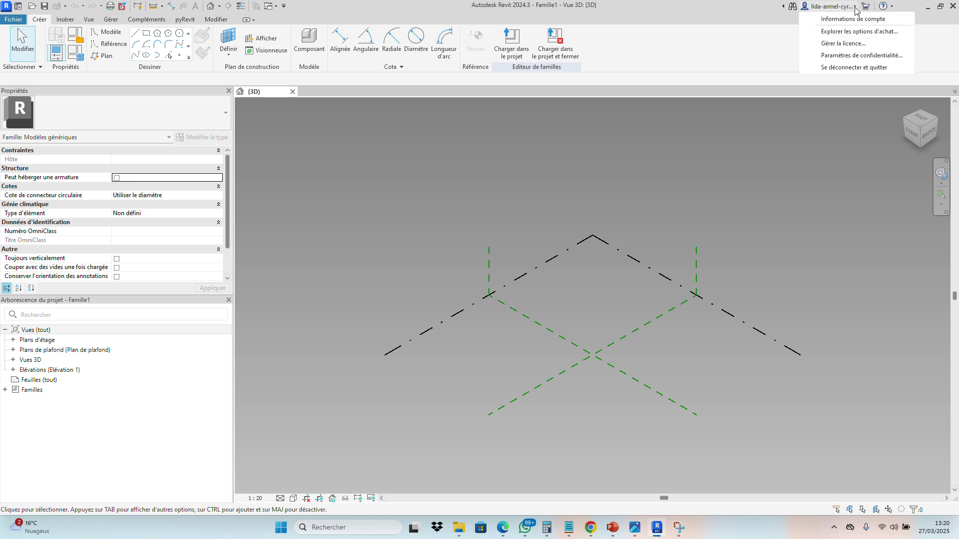
{"action": "left_click", "coordinate": [829, 10]}
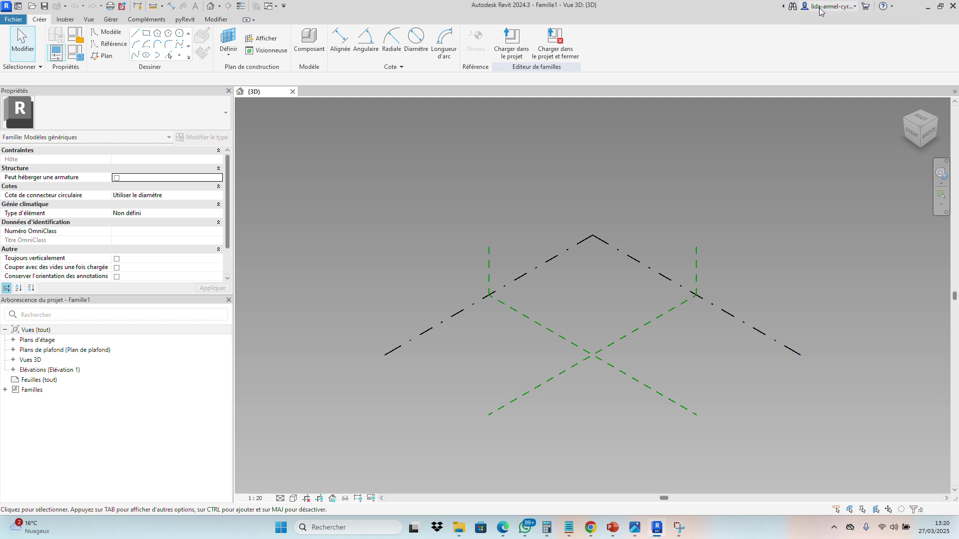
{"action": "left_click", "coordinate": [805, 10]}
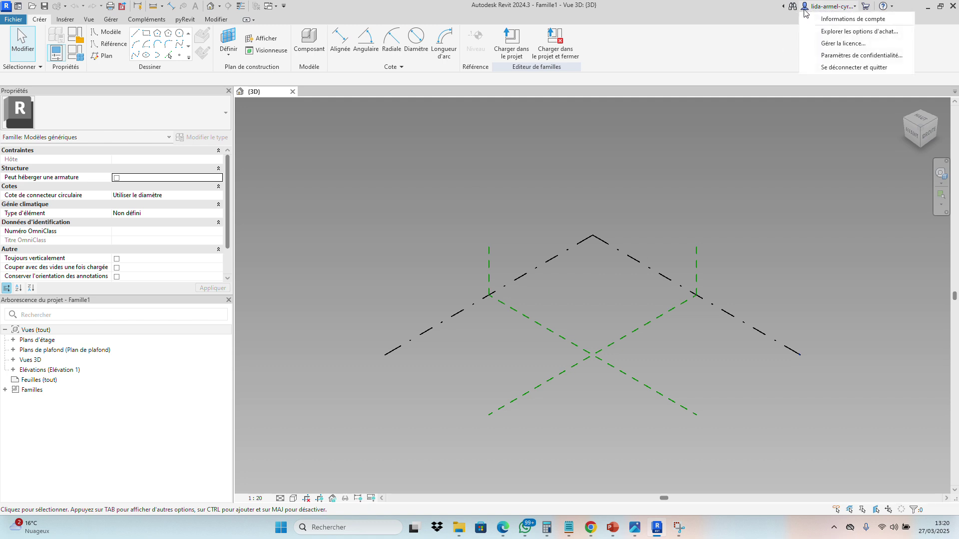
{"action": "left_click", "coordinate": [830, 20]}
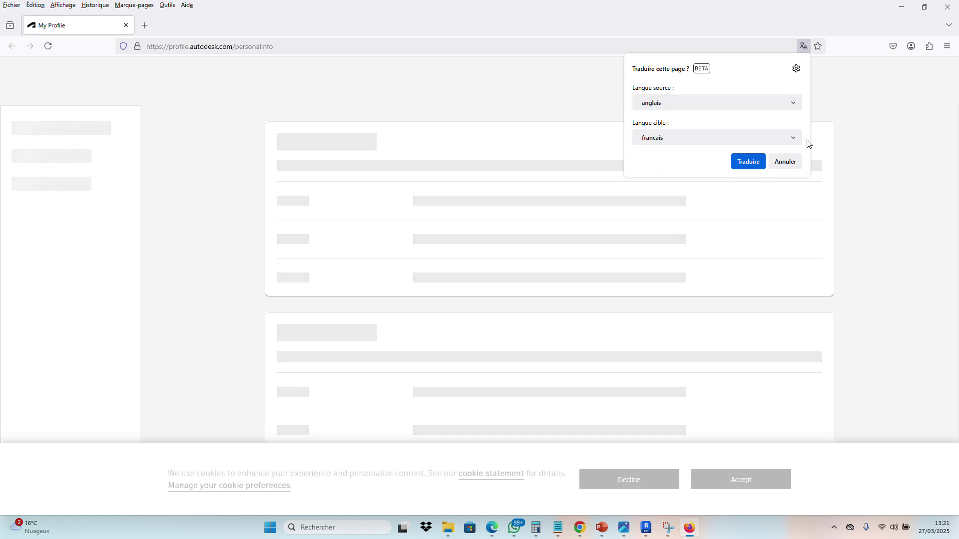
{"action": "left_click", "coordinate": [793, 163]}
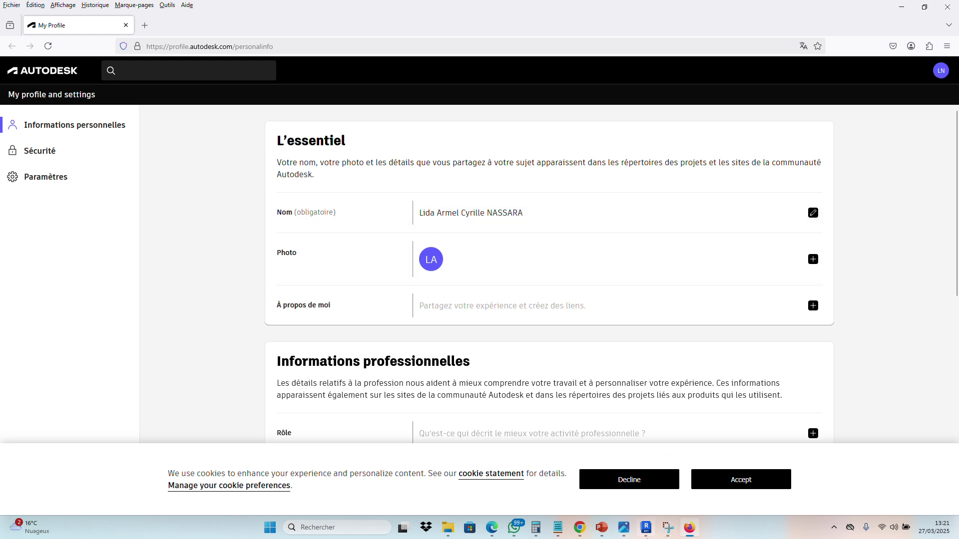
{"action": "mouse_move", "coordinate": [646, 528]}
{"action": "left_click", "coordinate": [644, 477]}
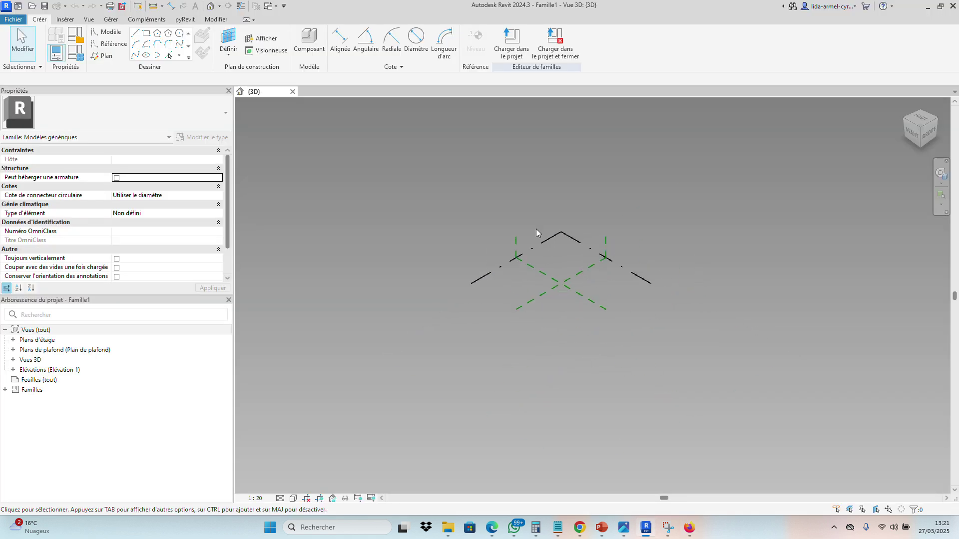
Place four reference points on the reference level, spaced around the intersection of the two centre reference planes.
{"action": "scroll", "coordinate": [540, 320], "scroll_direction": "up", "scroll_amount": 6}
{"action": "middle_click_drag", "start_coordinate": [520, 292], "coordinate": [478, 383]}
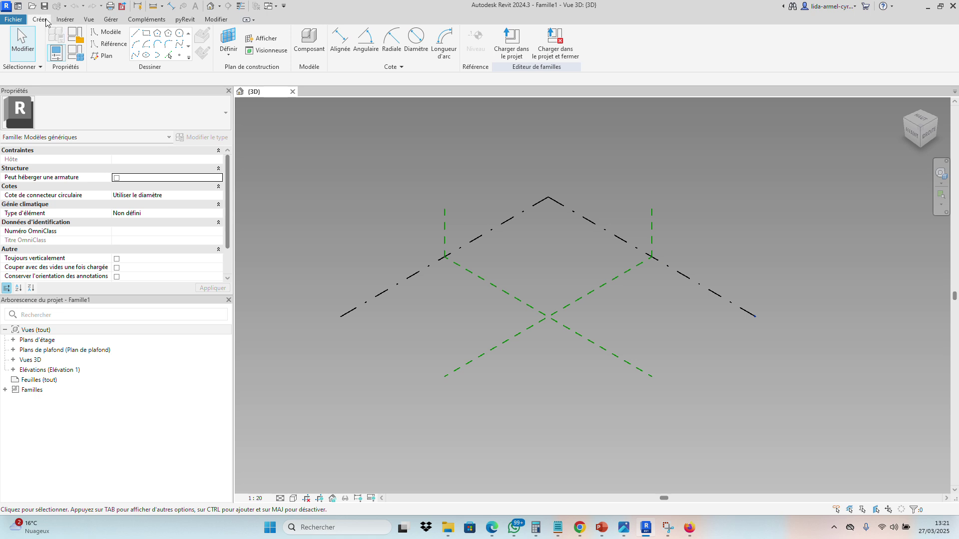
{"action": "left_click", "coordinate": [180, 55]}
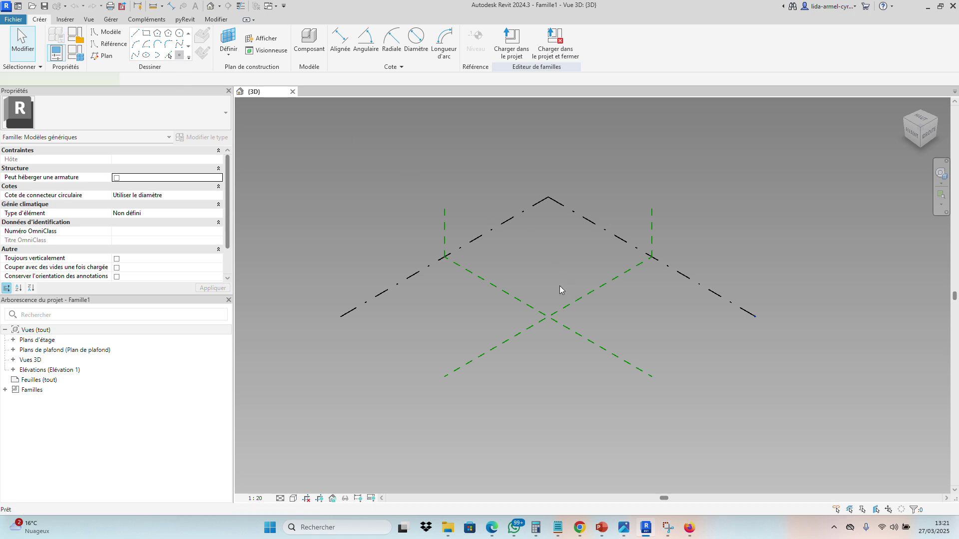
{"action": "scroll", "coordinate": [528, 310], "scroll_direction": "up", "scroll_amount": 1}
{"action": "scroll", "coordinate": [530, 315], "scroll_direction": "up", "scroll_amount": 3}
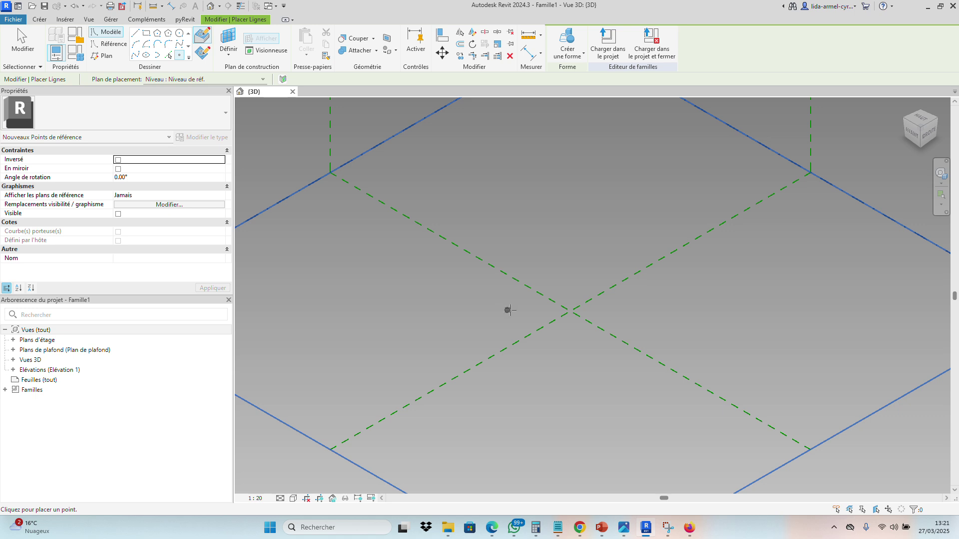
{"action": "left_click", "coordinate": [521, 312]}
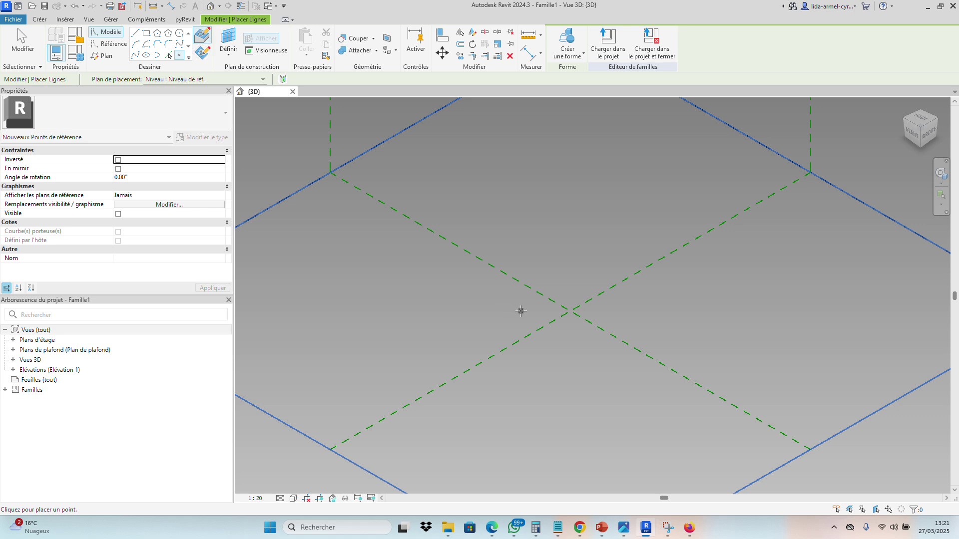
{"action": "left_click", "coordinate": [571, 271]}
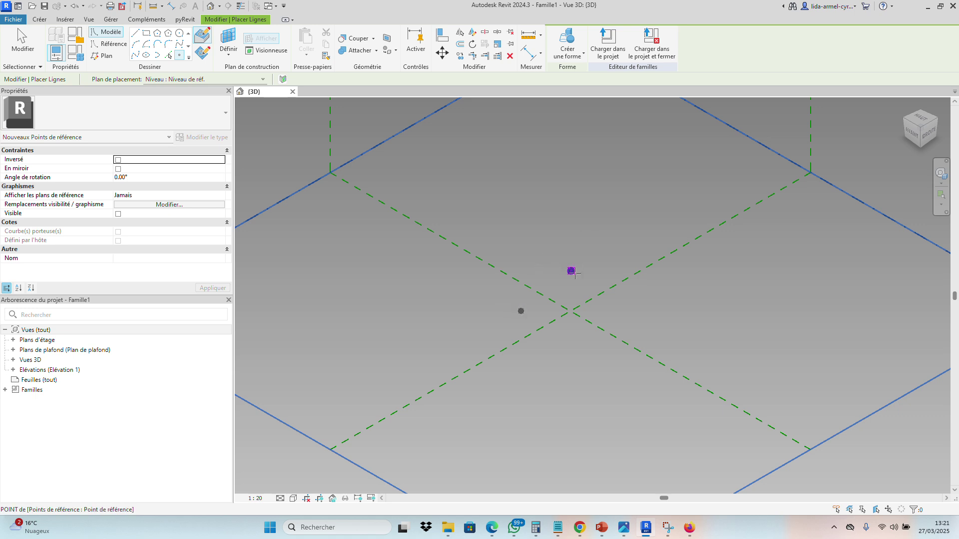
{"action": "left_click", "coordinate": [629, 312]}
{"action": "left_click", "coordinate": [571, 349]}
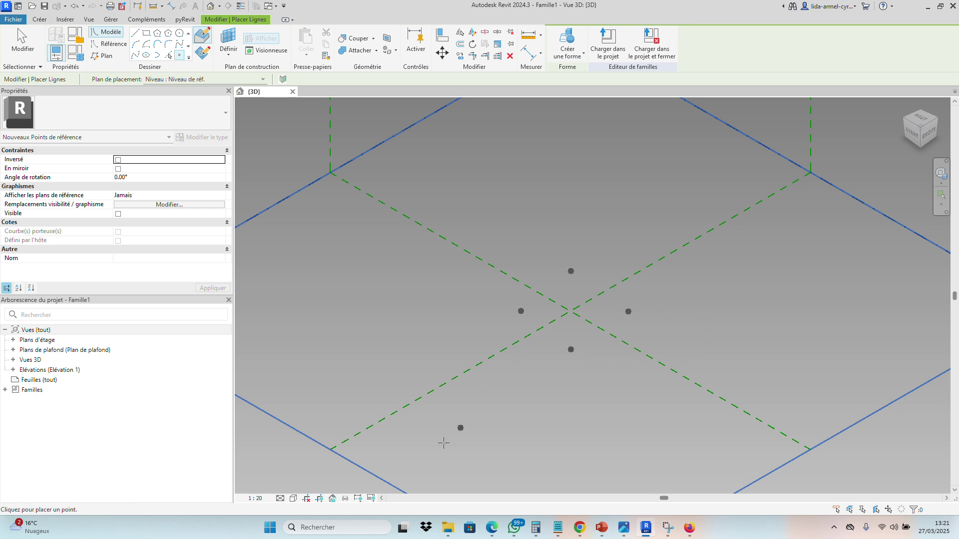
{"action": "key", "text": "Escape"}
{"action": "key", "text": "Escape"}
Select the four reference points around the centre and make them adaptive.
{"action": "left_click", "coordinate": [519, 310]}
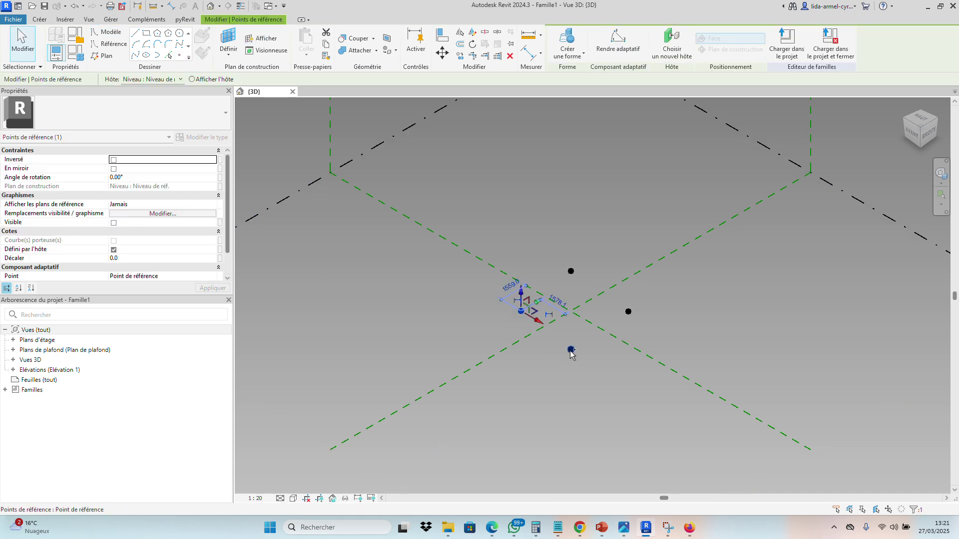
{"action": "left_click", "coordinate": [571, 350], "text": "ctrl"}
{"action": "left_click", "coordinate": [571, 271], "text": "ctrl"}
{"action": "left_click", "coordinate": [628, 311], "text": "ctrl"}
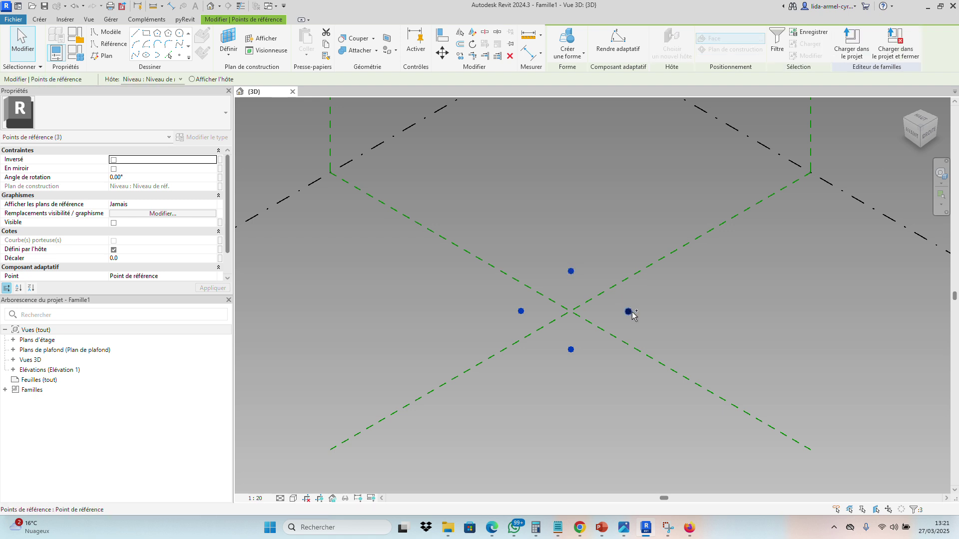
{"action": "left_click", "coordinate": [617, 43]}
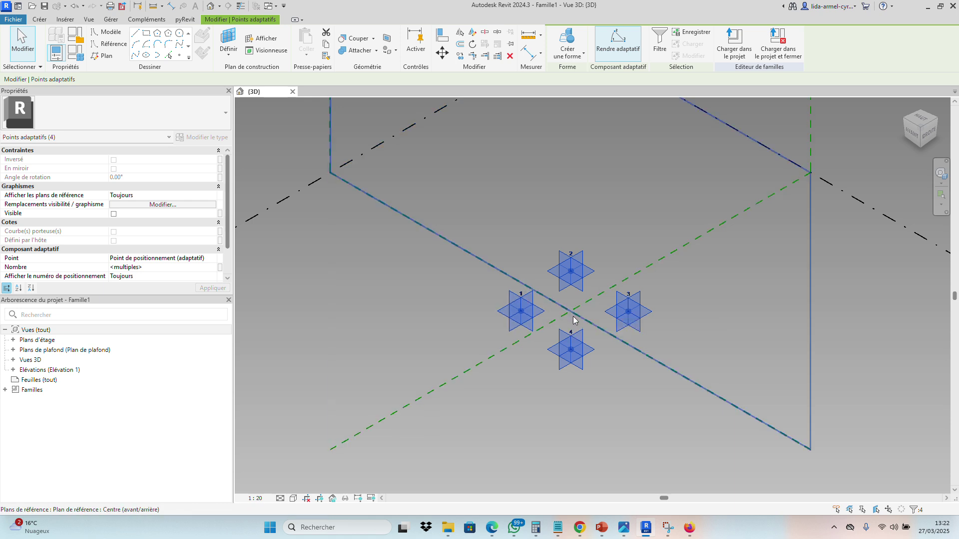
Set the horizontal plane of adaptive point 1 as the work plane and place a reference point on that adaptive point.
{"action": "middle_click_drag", "start_coordinate": [568, 314], "coordinate": [464, 259], "text": "shift"}
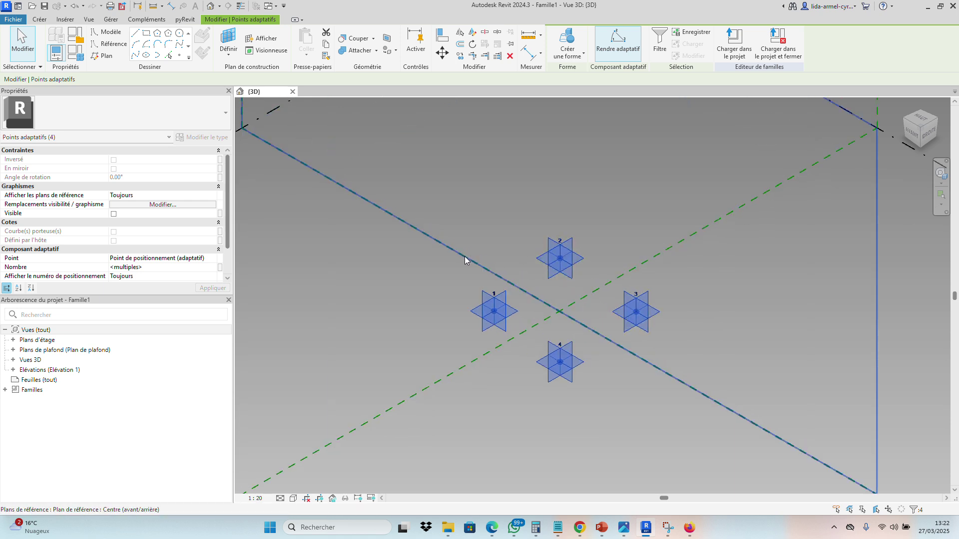
{"action": "left_click", "coordinate": [41, 21]}
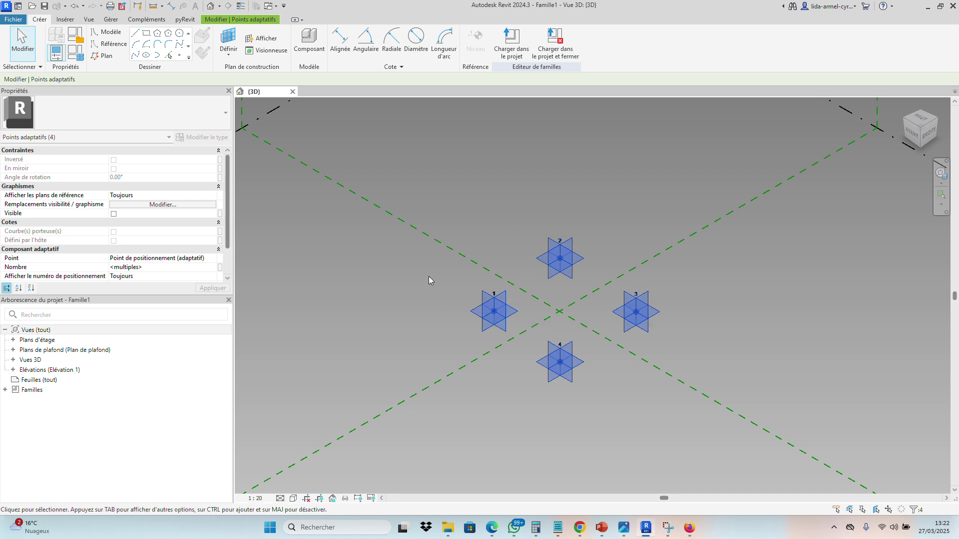
{"action": "scroll", "coordinate": [430, 274], "scroll_direction": "down", "scroll_amount": 2}
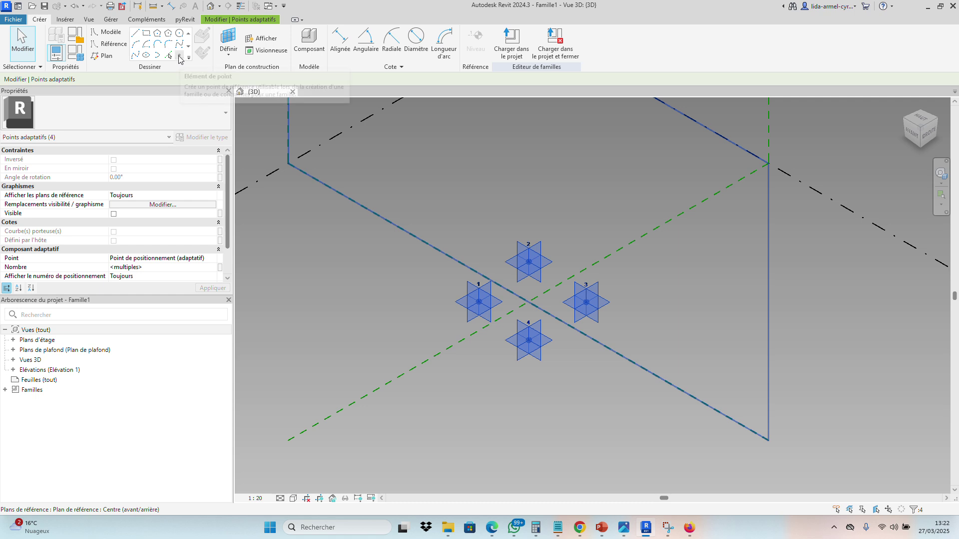
{"action": "left_click", "coordinate": [180, 56]}
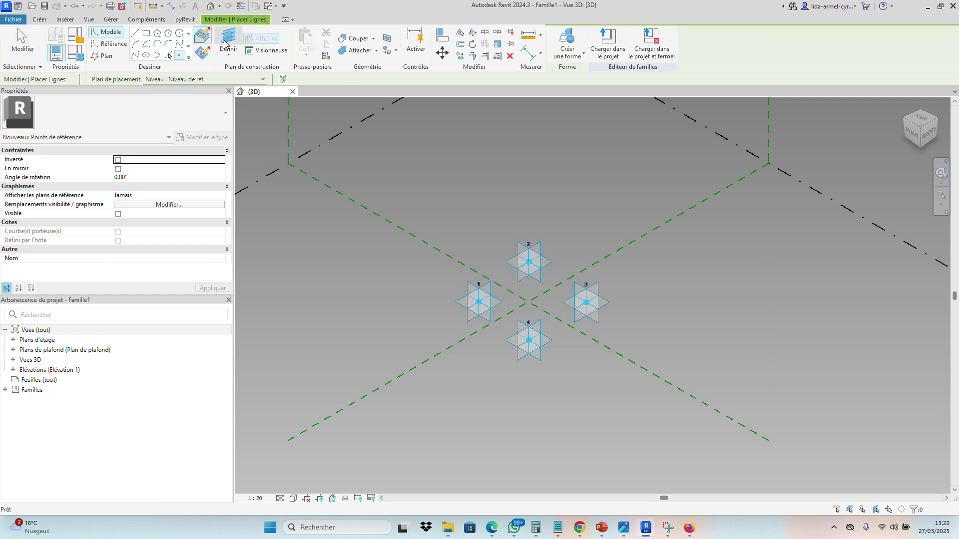
{"action": "key", "text": "Escape"}
{"action": "scroll", "coordinate": [443, 306], "scroll_direction": "up", "scroll_amount": 3}
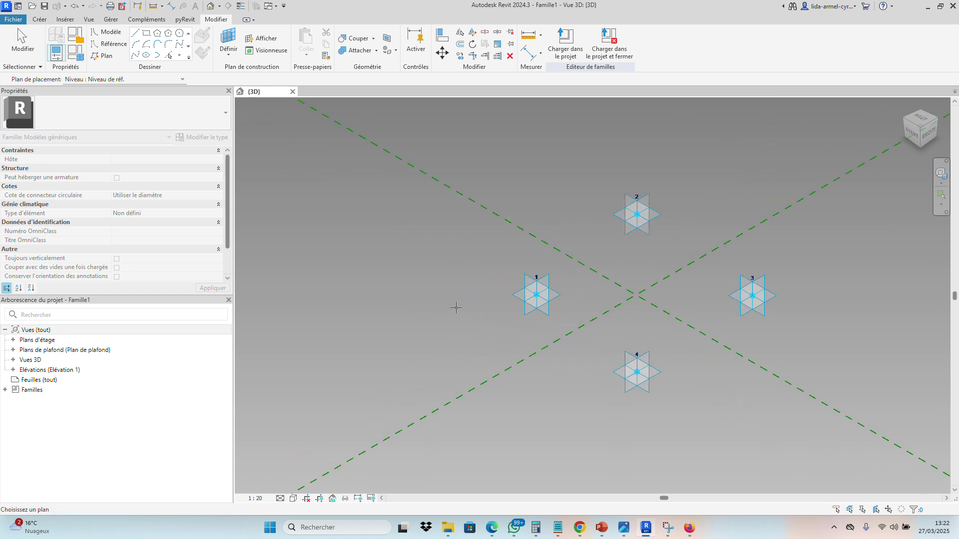
{"action": "left_click", "coordinate": [515, 296]}
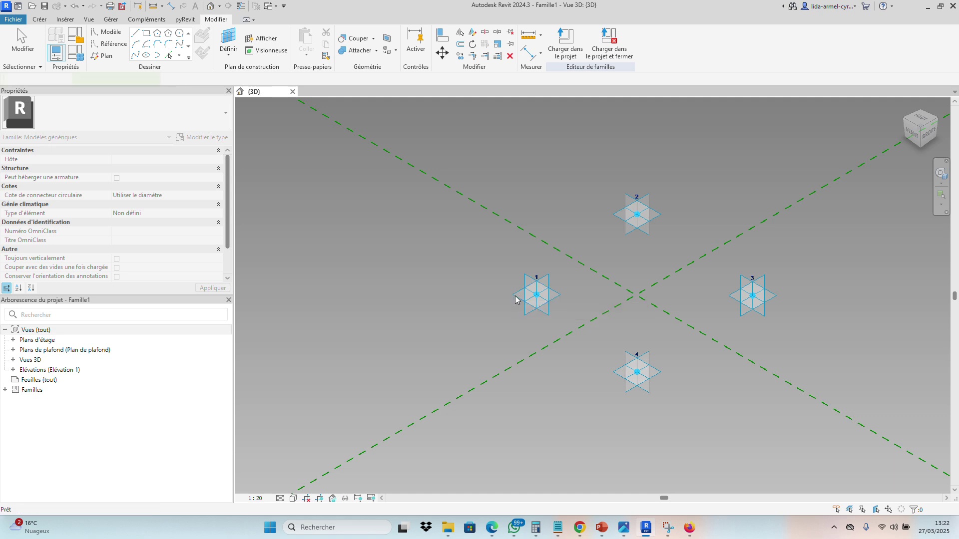
{"action": "left_click", "coordinate": [538, 297]}
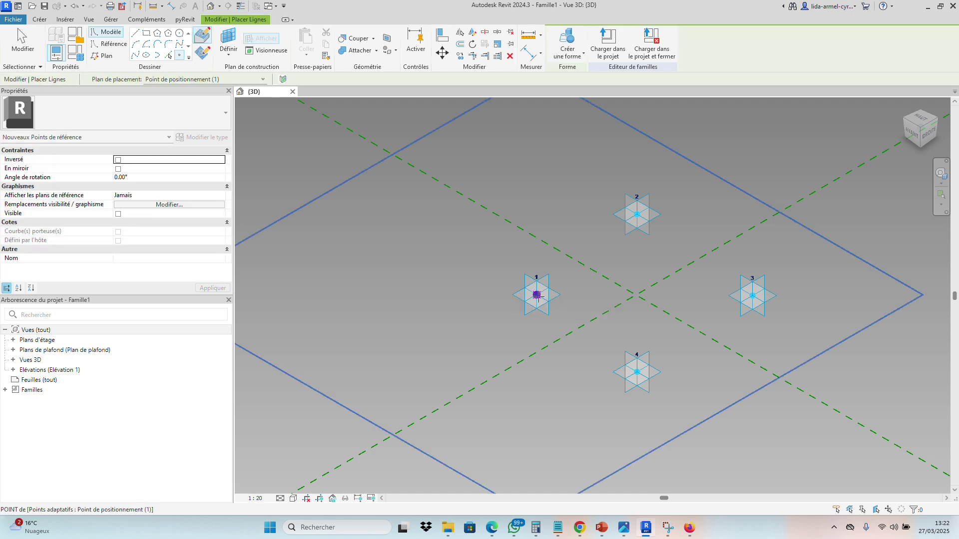
{"action": "left_click", "coordinate": [579, 307]}
{"action": "key", "text": "Escape"}
{"action": "key", "text": "Escape"}
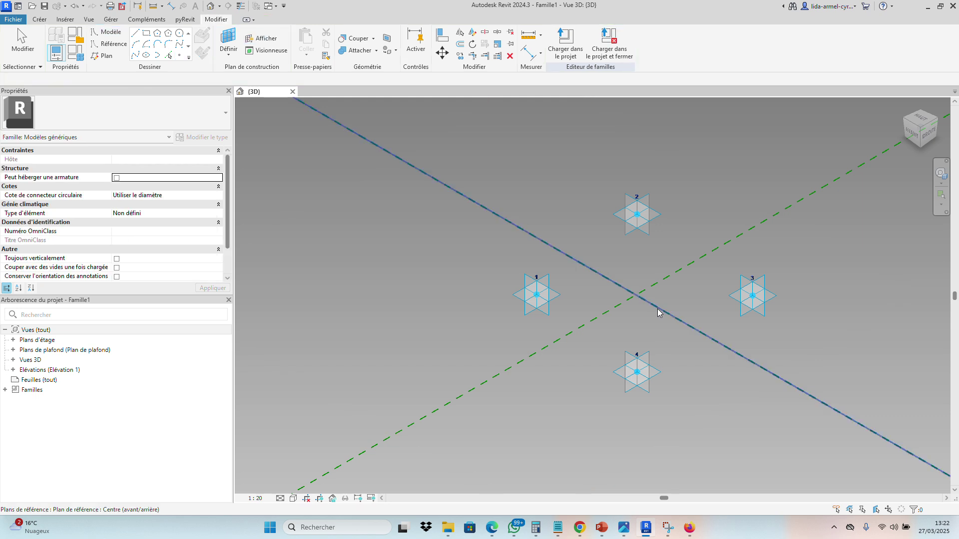
Raise the reference point hosted on adaptive point 1 vertically to an offset of about 1493.
{"action": "left_click", "coordinate": [537, 297]}
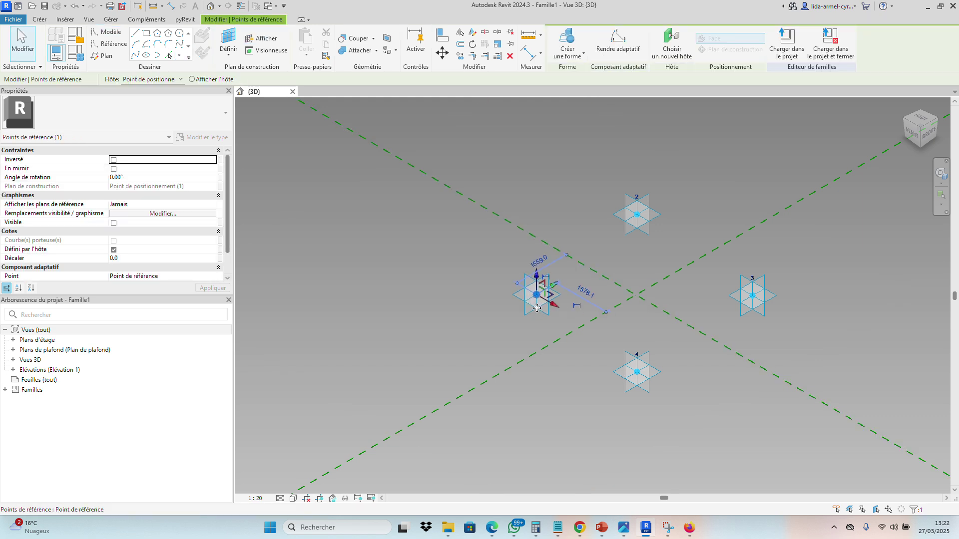
{"action": "left_click_drag", "start_coordinate": [536, 298], "coordinate": [538, 237]}
{"action": "scroll", "coordinate": [371, 317], "scroll_direction": "down", "scroll_amount": 4}
{"action": "scroll", "coordinate": [484, 284], "scroll_direction": "up", "scroll_amount": 4}
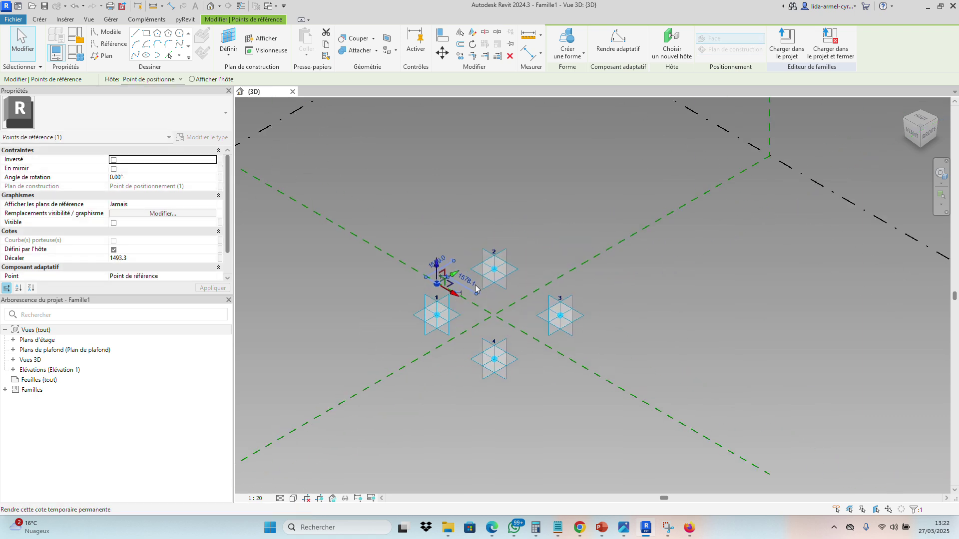
{"action": "left_click", "coordinate": [518, 240]}
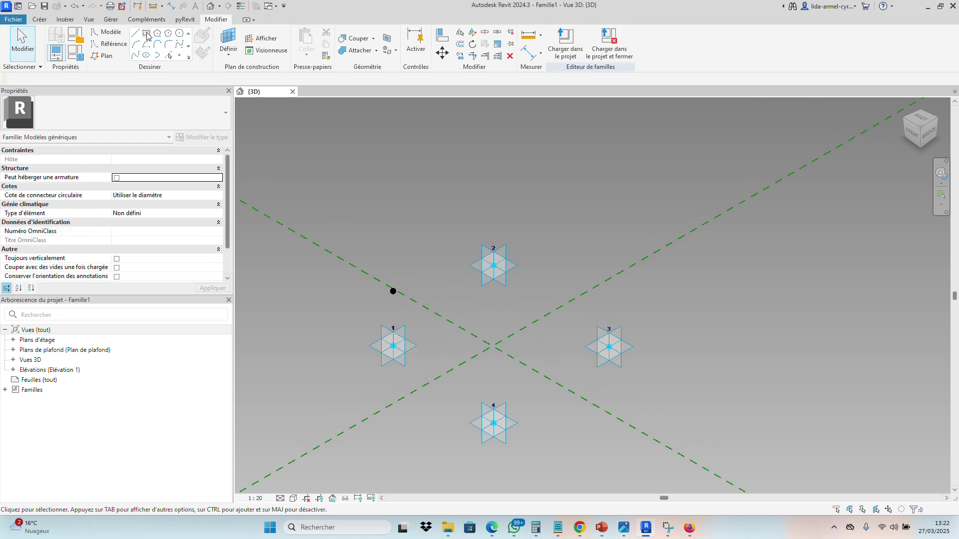
Place a reference point on the horizontal plane of adaptive point 2 and raise it to an offset of about 998.
{"action": "left_click", "coordinate": [39, 20]}
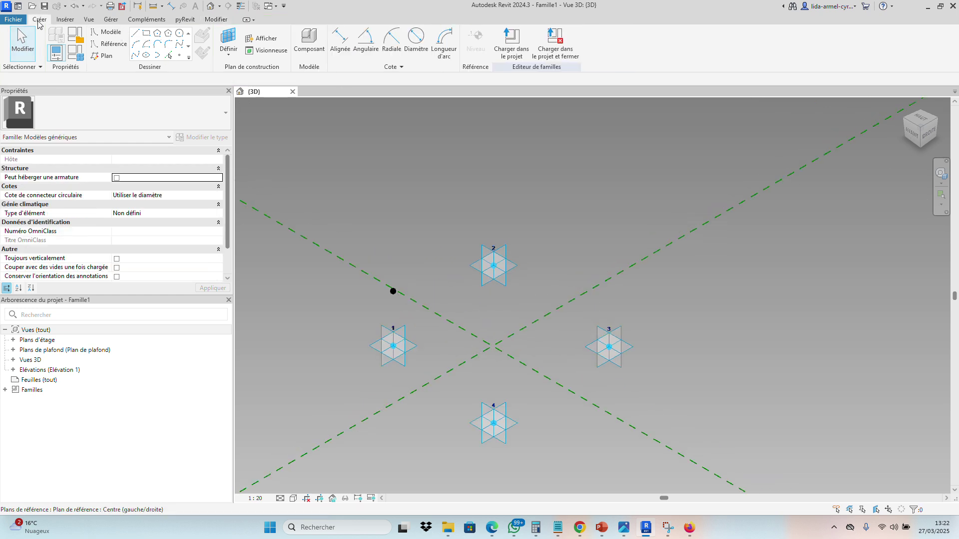
{"action": "left_click", "coordinate": [179, 55]}
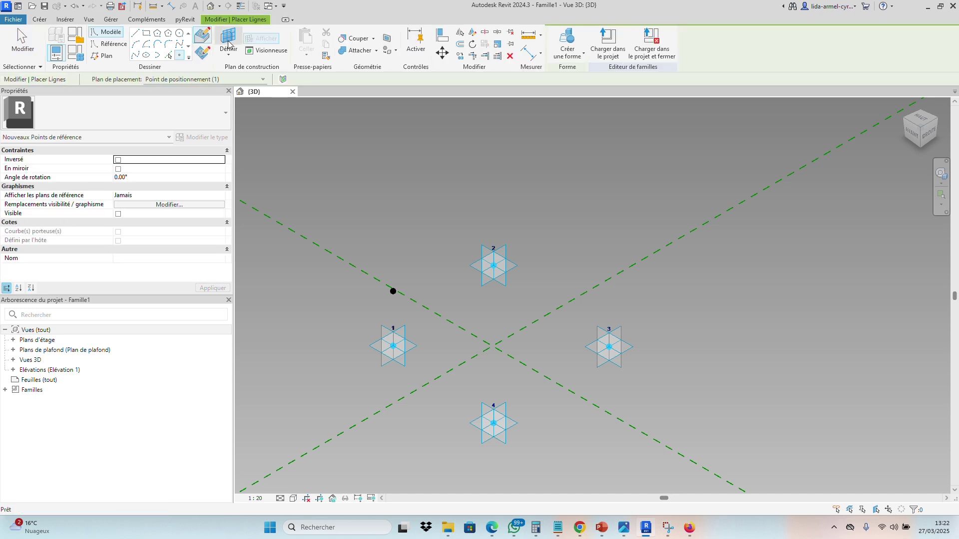
{"action": "key", "text": "Escape"}
{"action": "scroll", "coordinate": [488, 291], "scroll_direction": "up", "scroll_amount": 3}
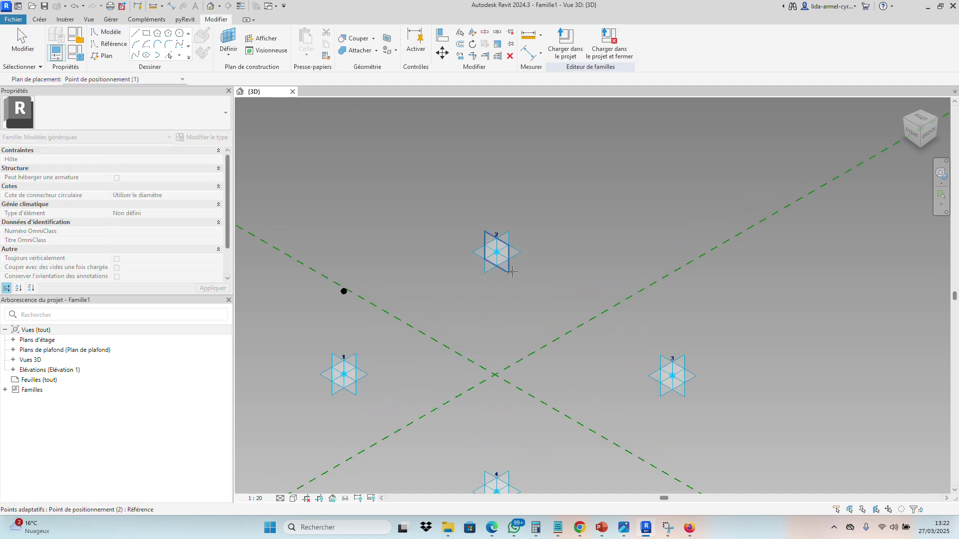
{"action": "left_click", "coordinate": [479, 256]}
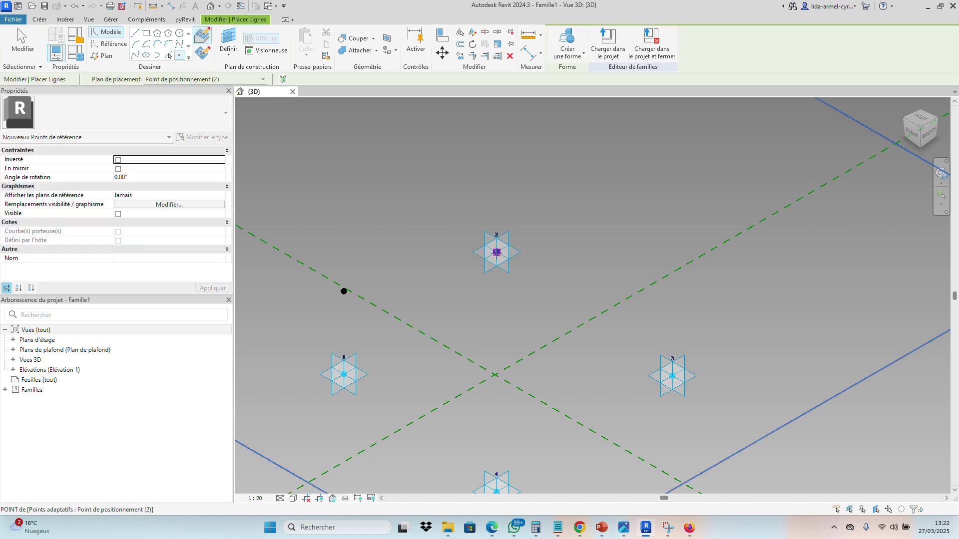
{"action": "key", "text": "Escape"}
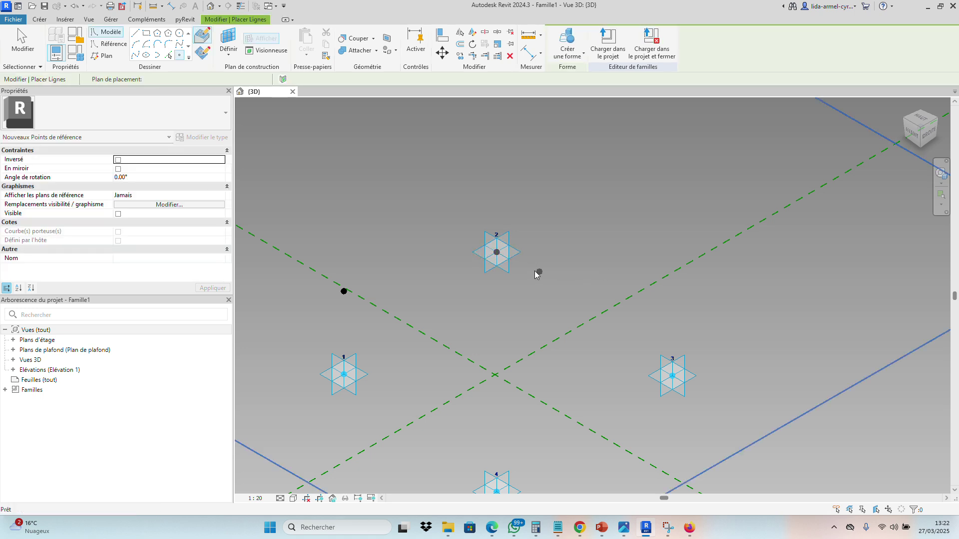
{"action": "left_click_drag", "start_coordinate": [498, 258], "coordinate": [501, 192]}
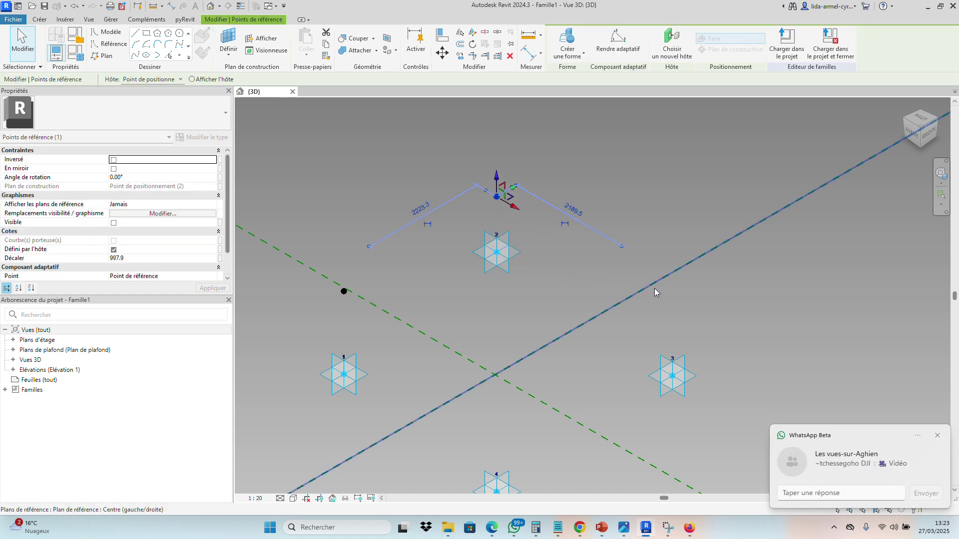
{"action": "left_click", "coordinate": [939, 436]}
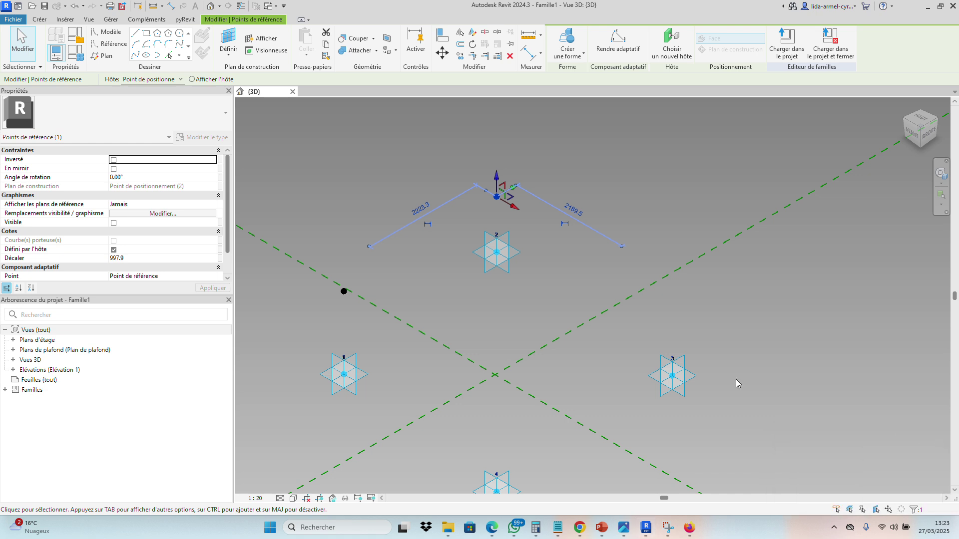
{"action": "left_click", "coordinate": [532, 311]}
{"action": "scroll", "coordinate": [489, 227], "scroll_direction": "down", "scroll_amount": 4}
{"action": "scroll", "coordinate": [529, 355], "scroll_direction": "up", "scroll_amount": 3}
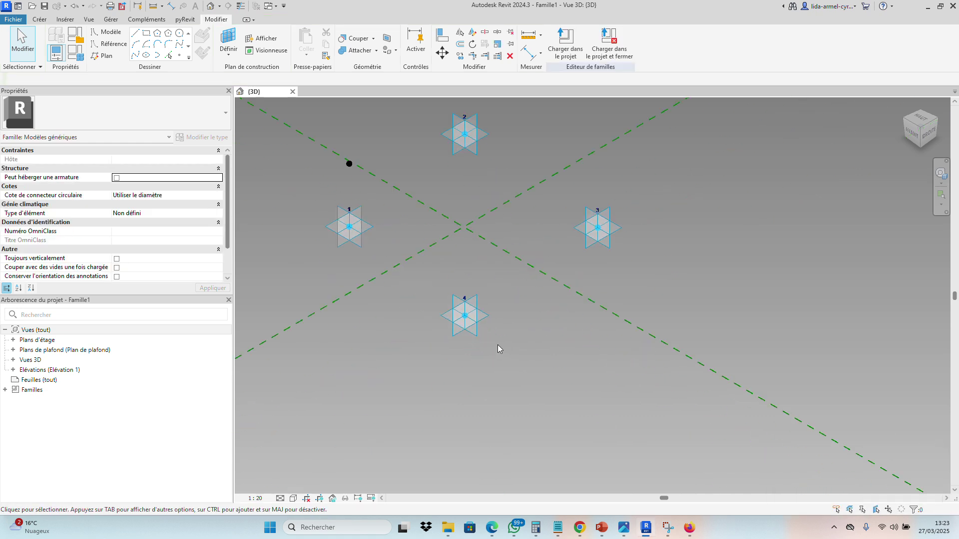
{"action": "left_click", "coordinate": [40, 20]}
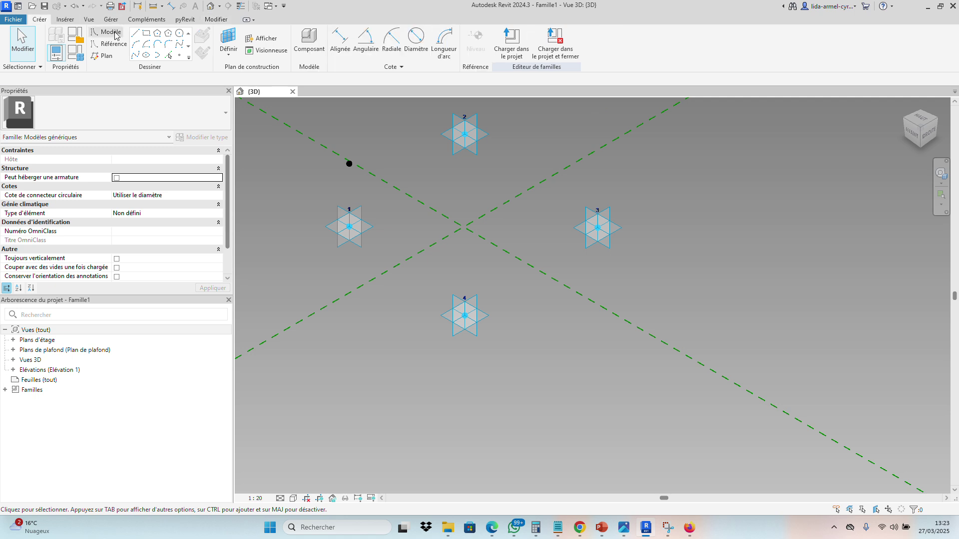
{"action": "left_click", "coordinate": [180, 55]}
{"action": "scroll", "coordinate": [454, 320], "scroll_direction": "up", "scroll_amount": 3}
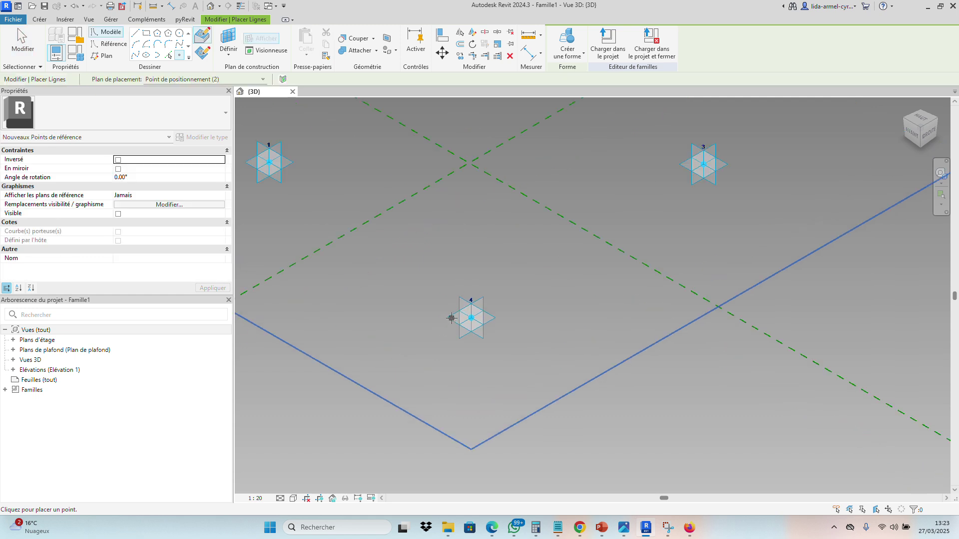
{"action": "key", "text": "Escape"}
{"action": "key", "text": "Escape"}
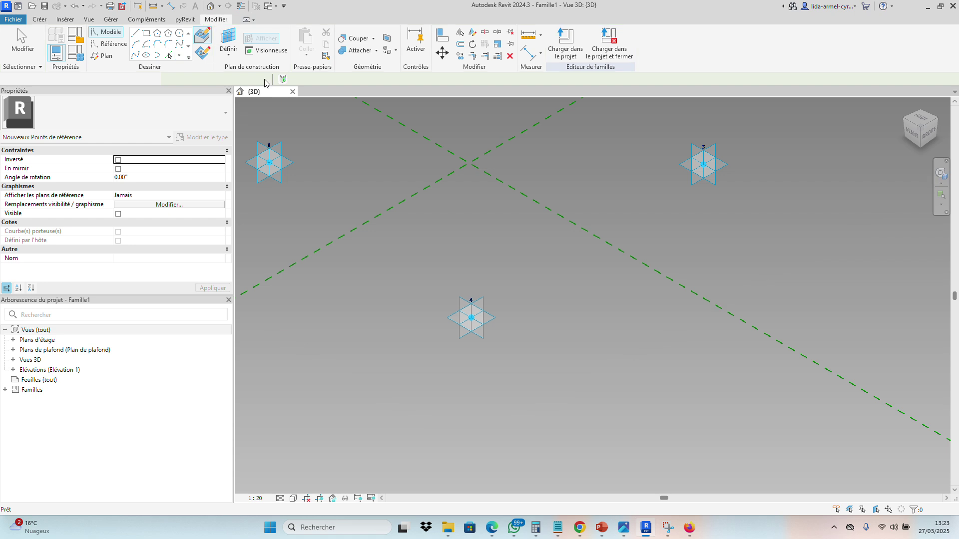
Place a reference point on a vertical plane of adaptive point 4.
{"action": "left_click", "coordinate": [470, 318]}
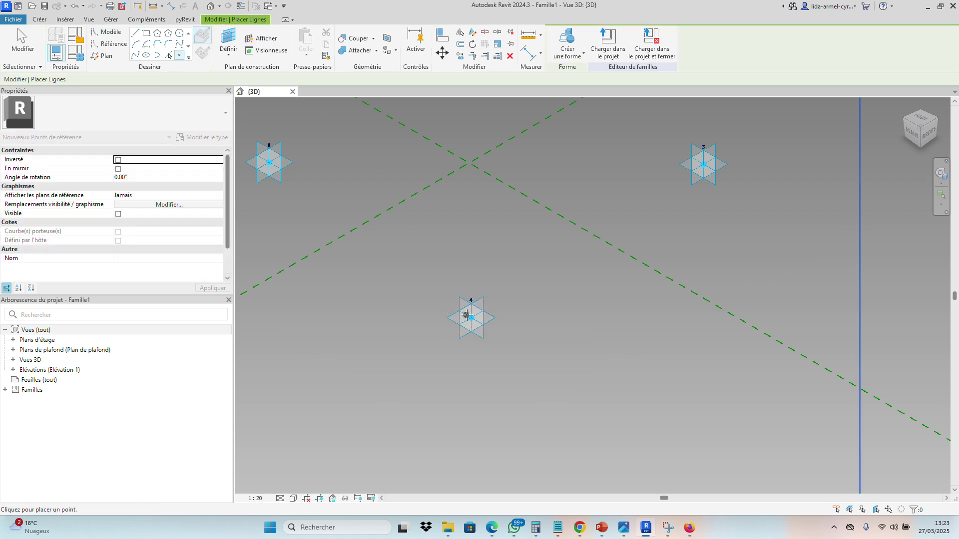
{"action": "left_click", "coordinate": [472, 317]}
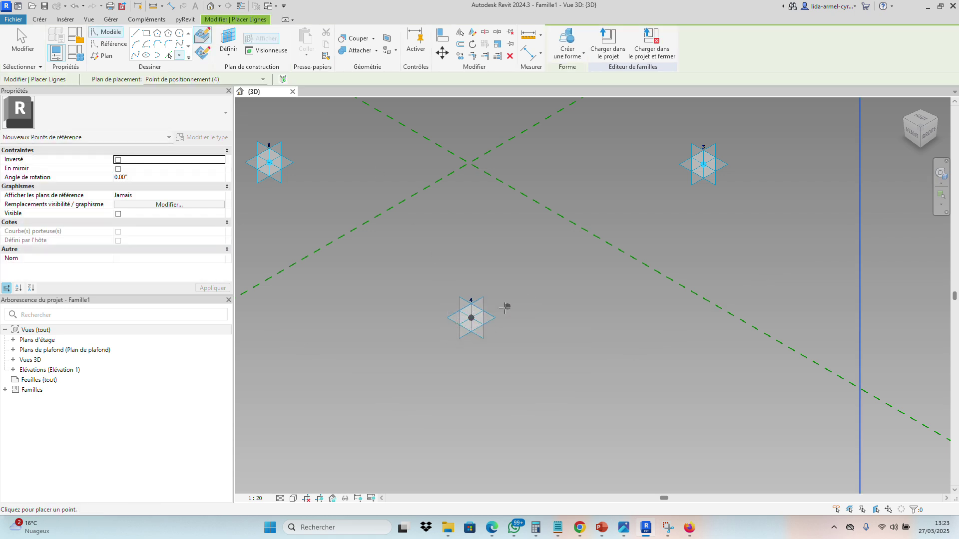
{"action": "key", "text": "Escape"}
{"action": "key", "text": "Escape"}
Try to raise the reference point hosted on adaptive point 4, and undo the move.
{"action": "left_click", "coordinate": [472, 318]}
{"action": "left_click_drag", "start_coordinate": [472, 318], "coordinate": [487, 303]}
{"action": "left_click", "coordinate": [471, 315]}
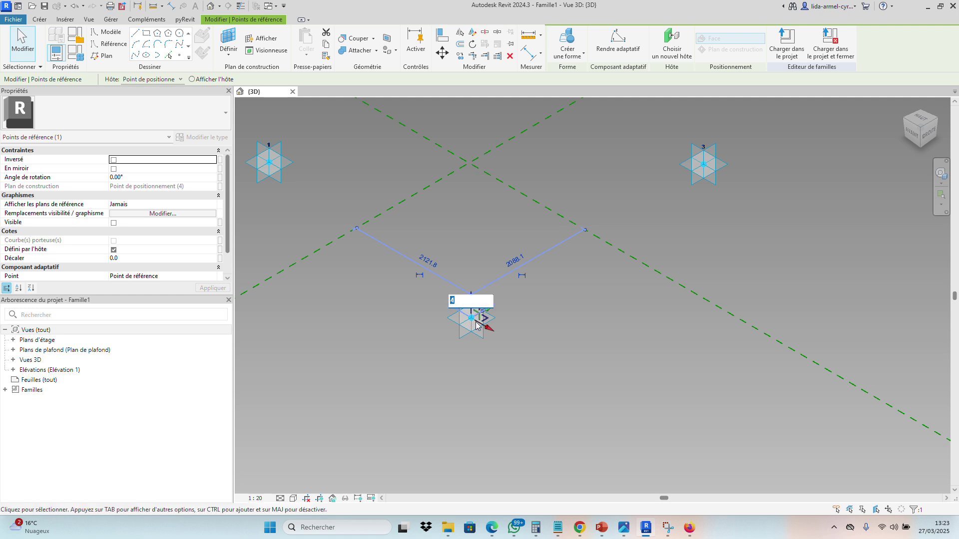
{"action": "left_click_drag", "start_coordinate": [472, 321], "coordinate": [475, 272]}
{"action": "left_click", "coordinate": [473, 316]}
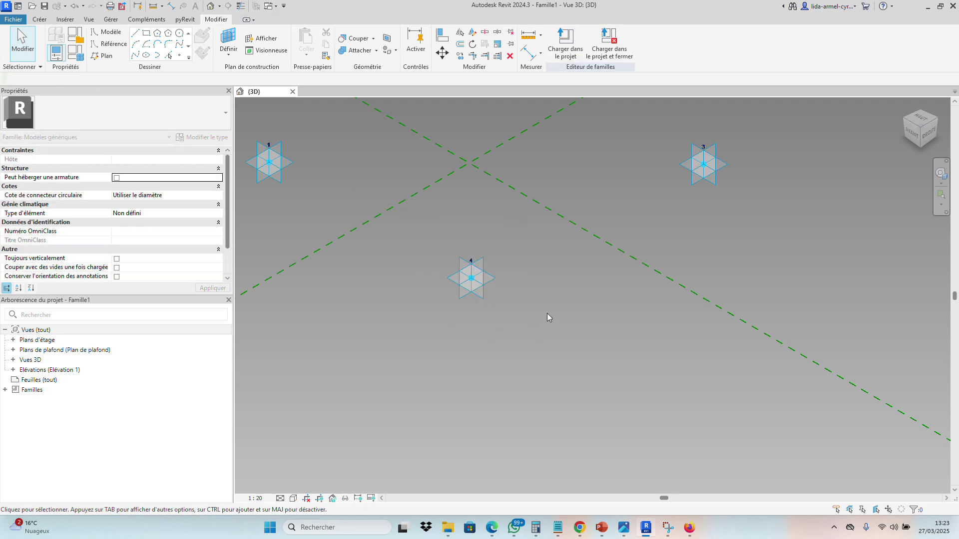
{"action": "key", "text": "ctrl+z"}
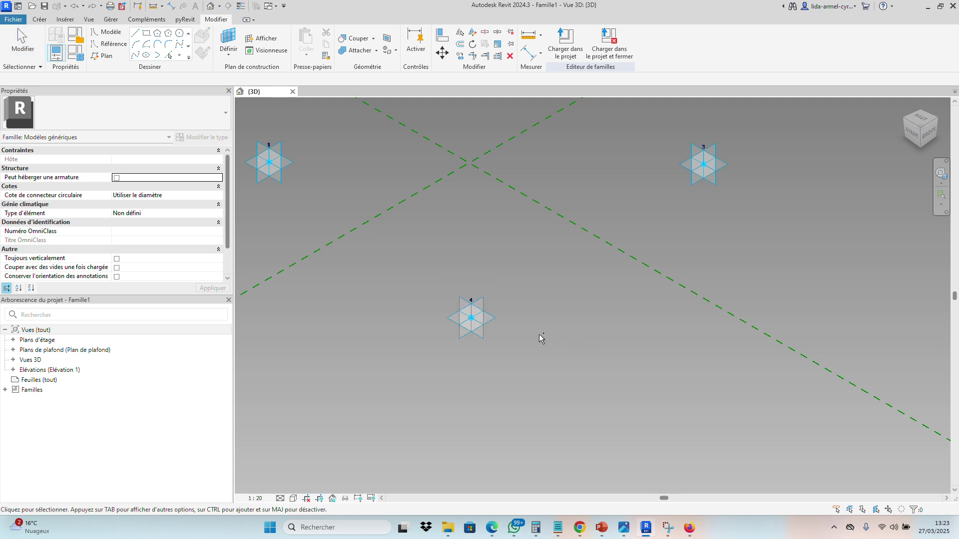
Retry moving the reference point on adaptive point 4 away from its host, and revert the displacement.
{"action": "left_click", "coordinate": [480, 327]}
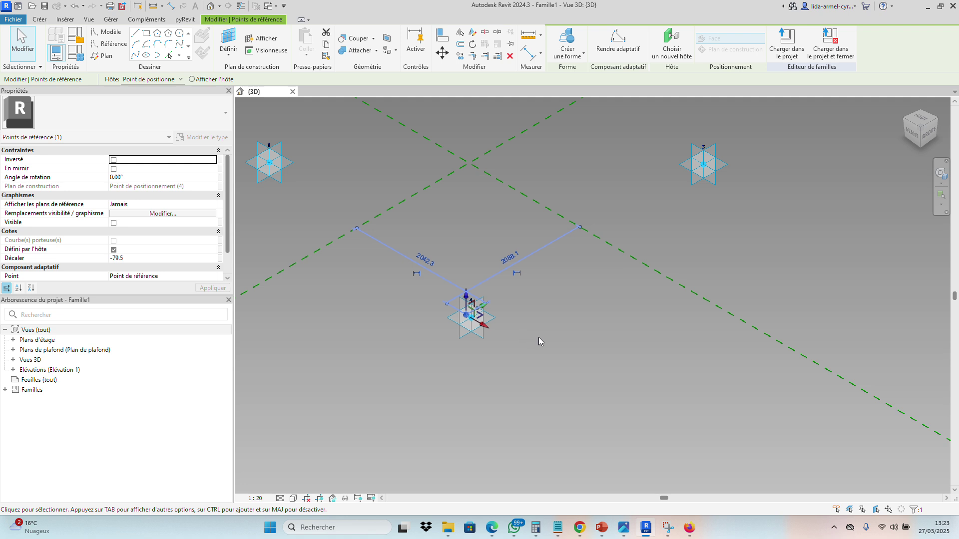
{"action": "left_click", "coordinate": [496, 340]}
{"action": "left_click", "coordinate": [473, 324]}
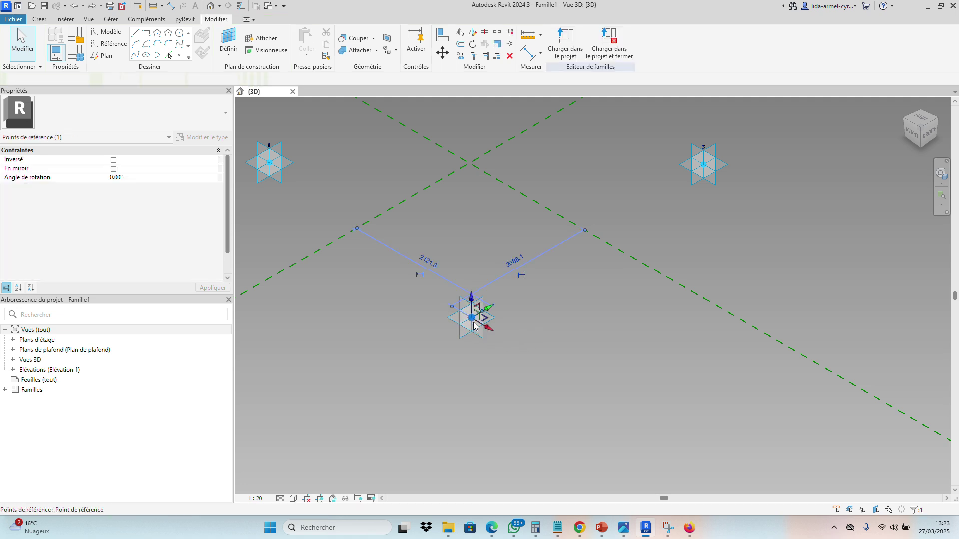
{"action": "left_click", "coordinate": [473, 321]}
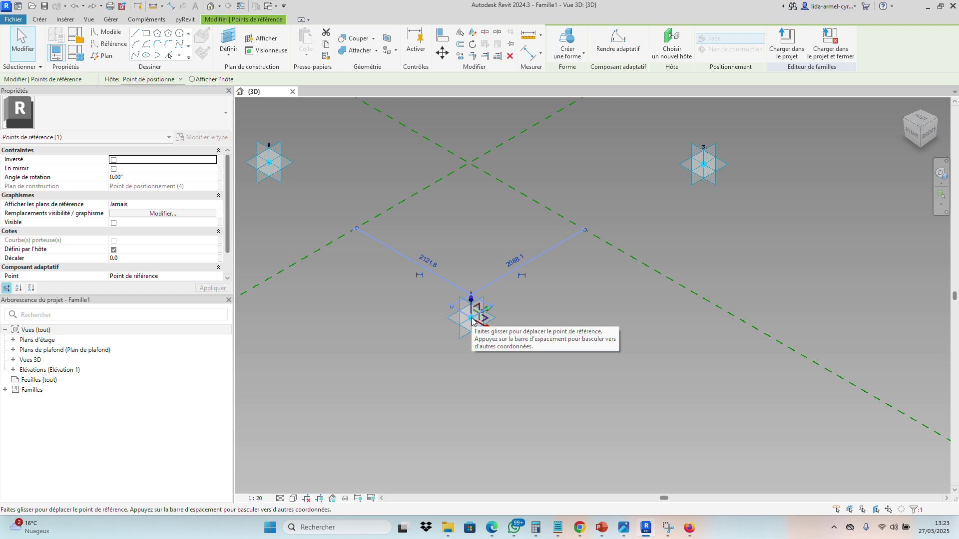
{"action": "left_click_drag", "start_coordinate": [473, 321], "coordinate": [487, 313]}
{"action": "key", "text": "Escape"}
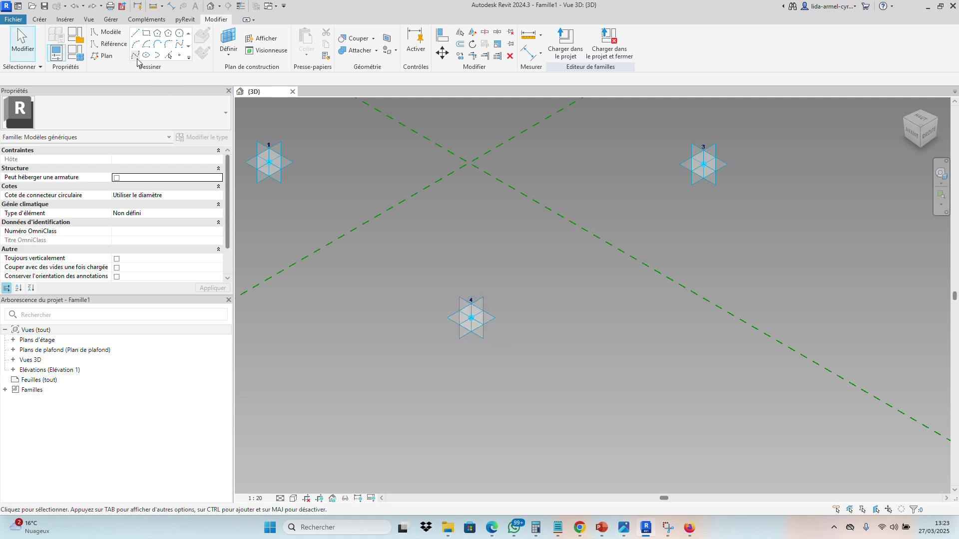
Place a reference point on the horizontal plane of adaptive point 4 and raise it to an offset of about 649.
{"action": "left_click", "coordinate": [41, 21]}
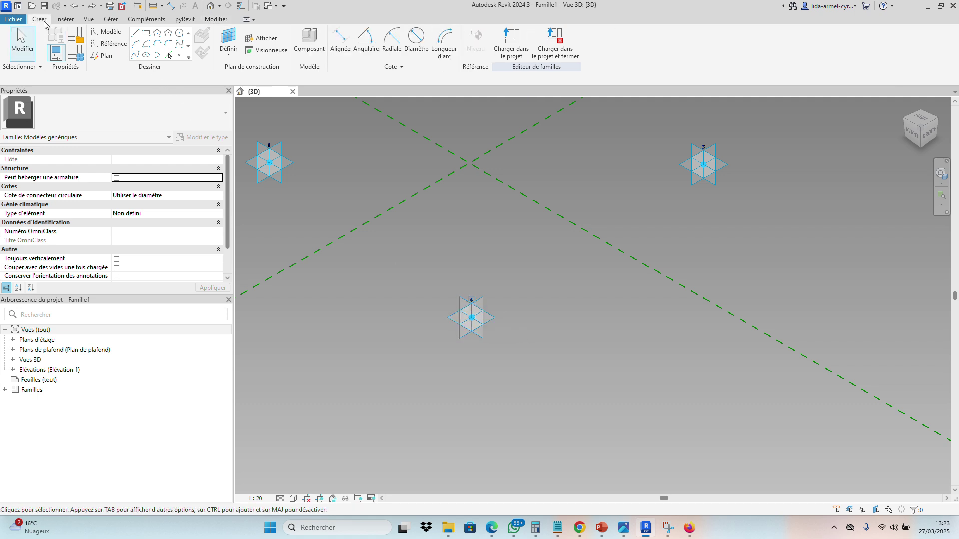
{"action": "left_click", "coordinate": [179, 56]}
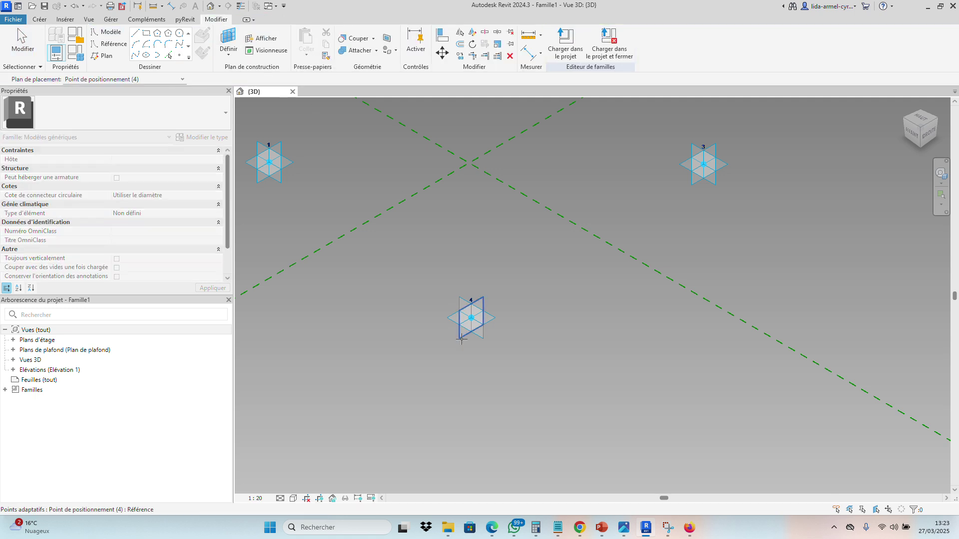
{"action": "left_click", "coordinate": [471, 318]}
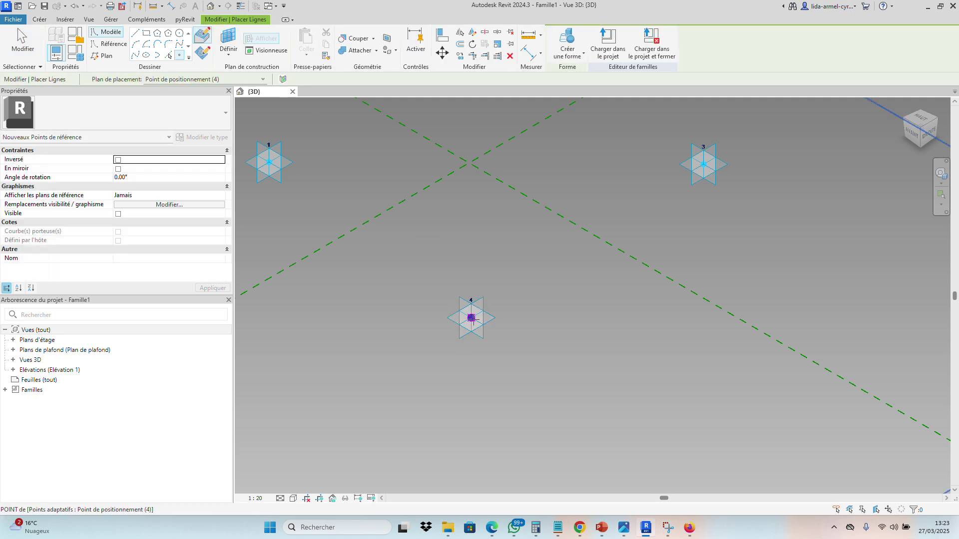
{"action": "key", "text": "Escape"}
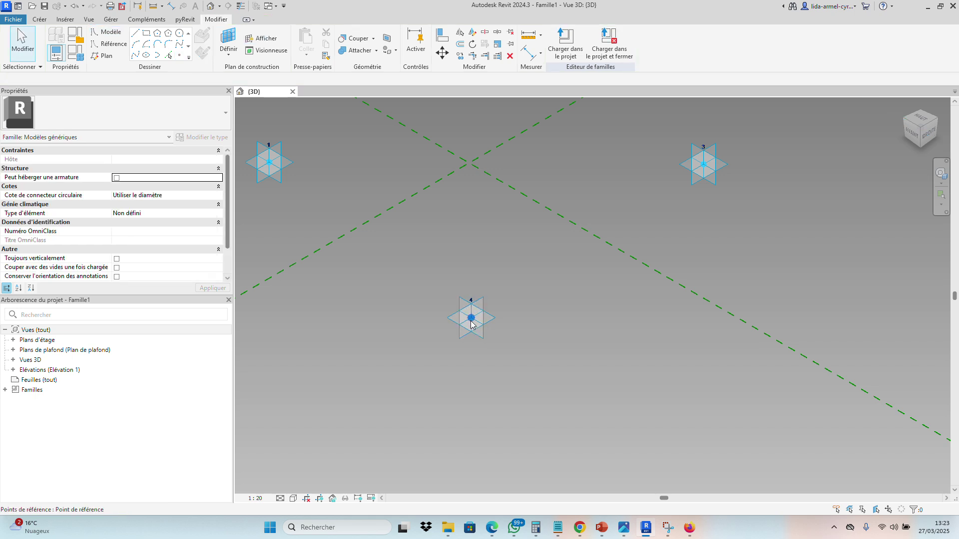
{"action": "left_click", "coordinate": [472, 318]}
{"action": "left_click", "coordinate": [471, 320]}
{"action": "left_click_drag", "start_coordinate": [471, 319], "coordinate": [474, 270]}
{"action": "left_click", "coordinate": [559, 329]}
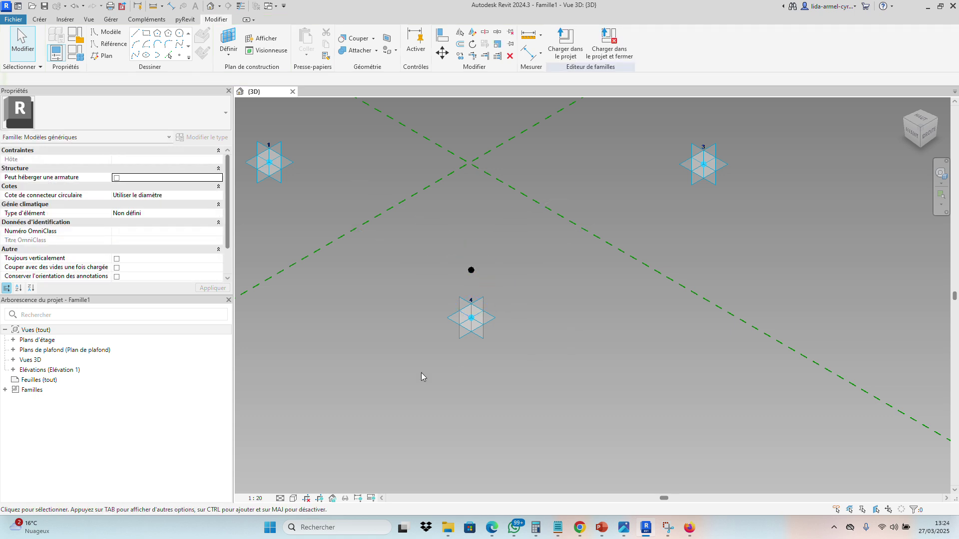
Place a reference point on the horizontal plane of adaptive point 3 and raise it vertically above that point.
{"action": "scroll", "coordinate": [421, 373], "scroll_direction": "down", "scroll_amount": 3}
{"action": "scroll", "coordinate": [530, 262], "scroll_direction": "up", "scroll_amount": 3}
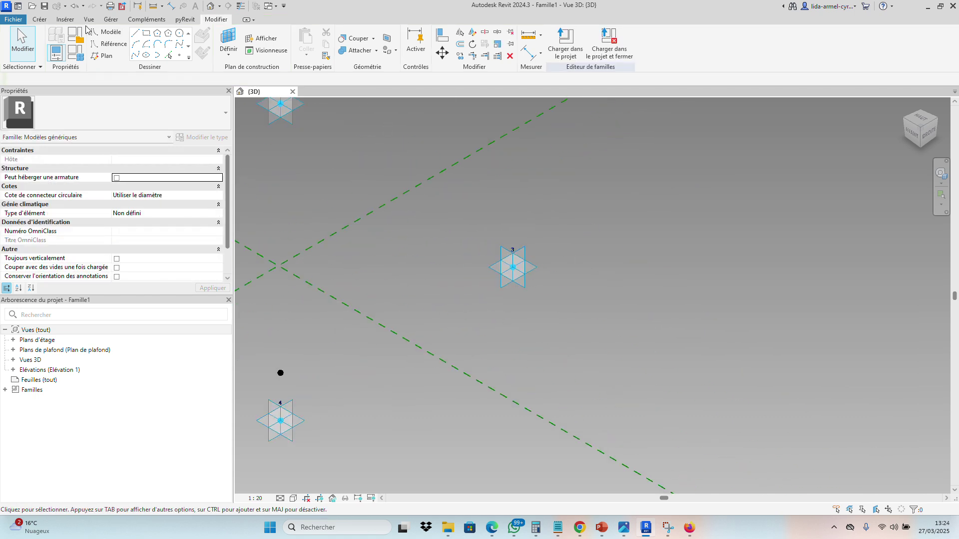
{"action": "left_click", "coordinate": [43, 19]}
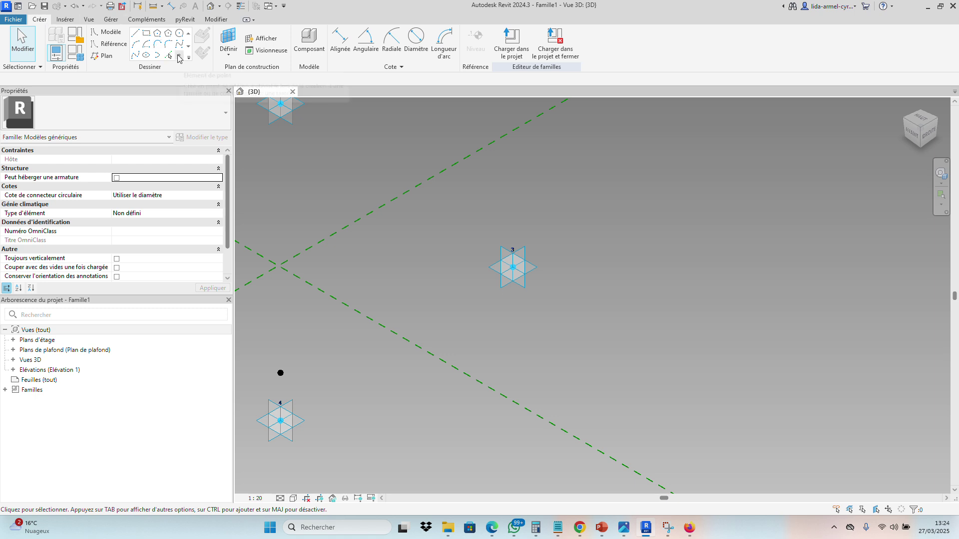
{"action": "left_click", "coordinate": [180, 56]}
{"action": "scroll", "coordinate": [559, 286], "scroll_direction": "up", "scroll_amount": 3}
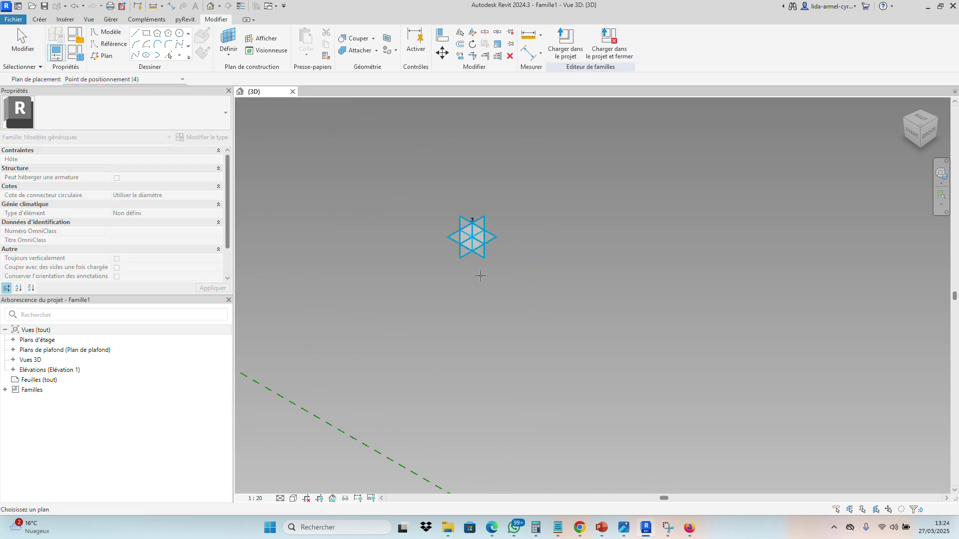
{"action": "left_click", "coordinate": [445, 242]}
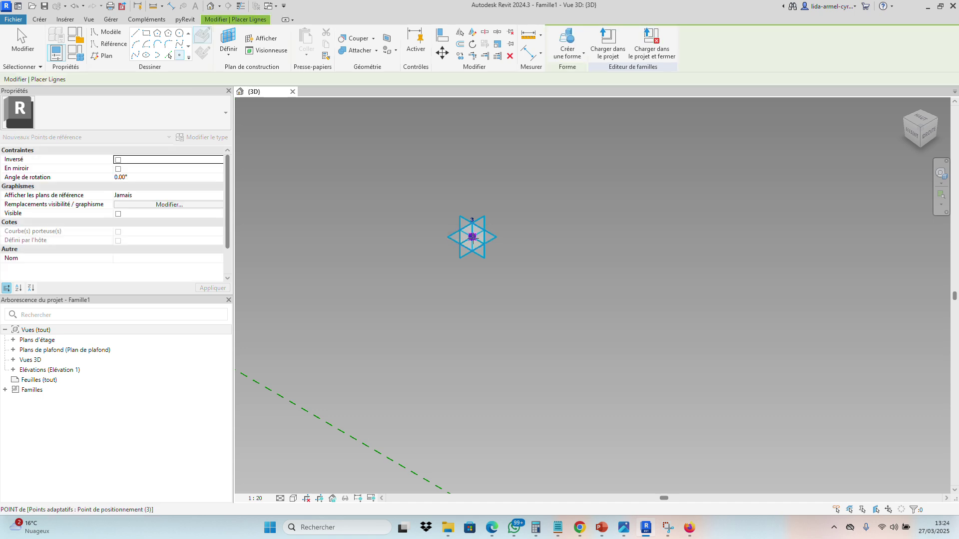
{"action": "key", "text": "Escape"}
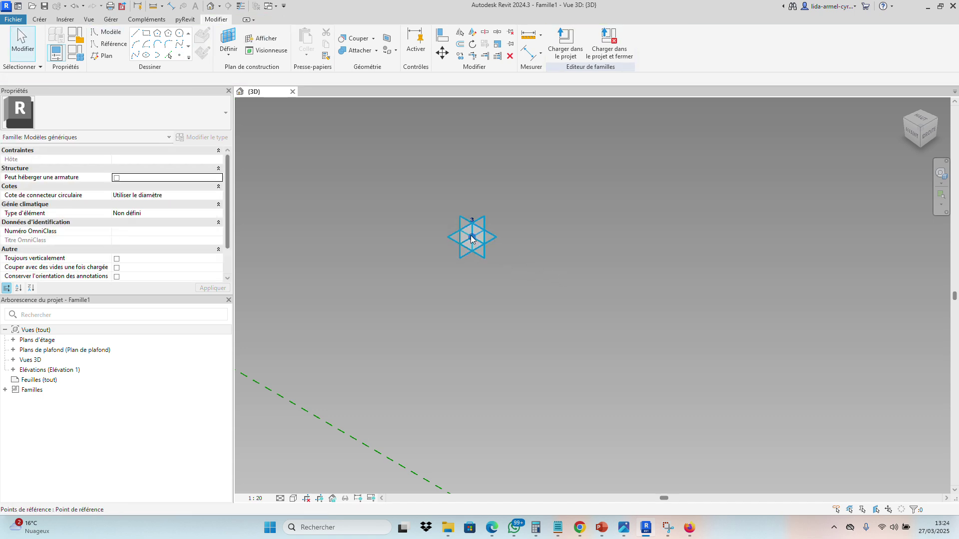
{"action": "left_click", "coordinate": [472, 237]}
{"action": "left_click_drag", "start_coordinate": [473, 240], "coordinate": [472, 172]}
{"action": "left_click", "coordinate": [569, 258]}
{"action": "scroll", "coordinate": [593, 344], "scroll_direction": "down", "scroll_amount": 5}
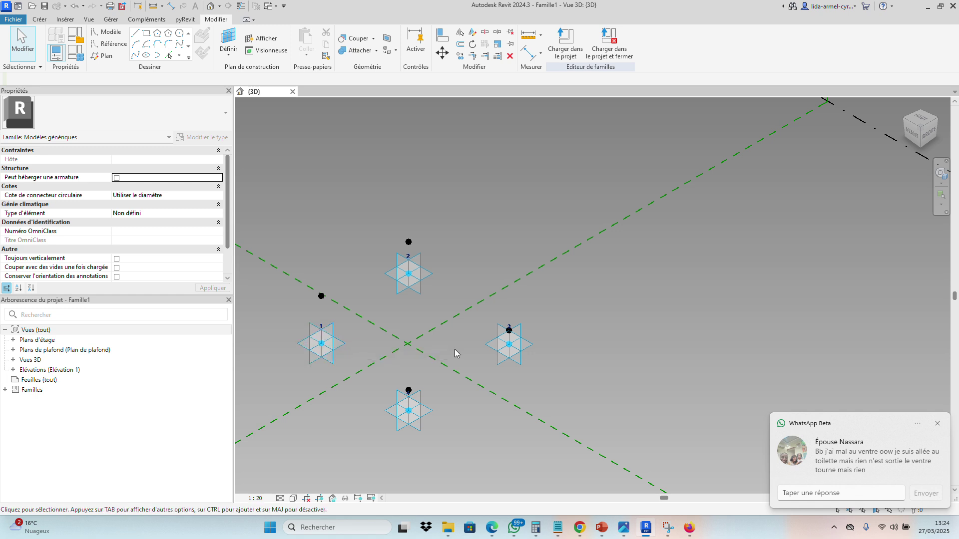
Select all four adaptive points and set their reference plane display (Afficher les plans de référence) to Jamais.
{"action": "left_click", "coordinate": [937, 424]}
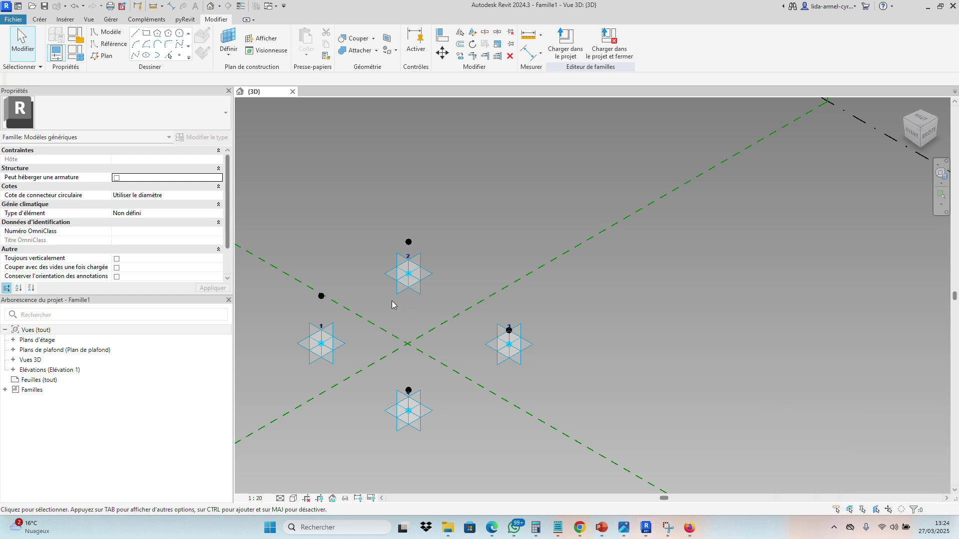
{"action": "left_click", "coordinate": [323, 348]}
{"action": "left_click", "coordinate": [409, 275], "text": "ctrl"}
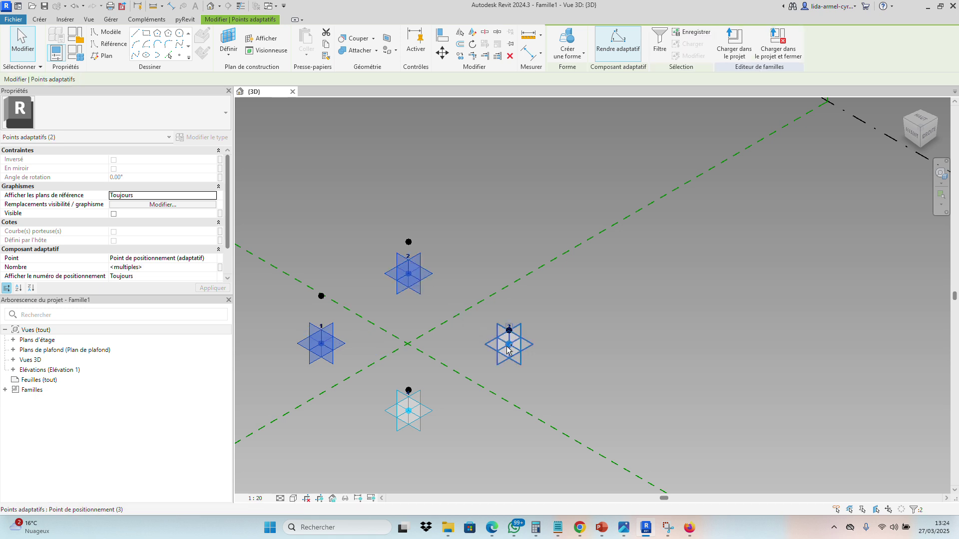
{"action": "left_click", "coordinate": [508, 348], "text": "ctrl"}
{"action": "left_click", "coordinate": [423, 402], "text": "ctrl"}
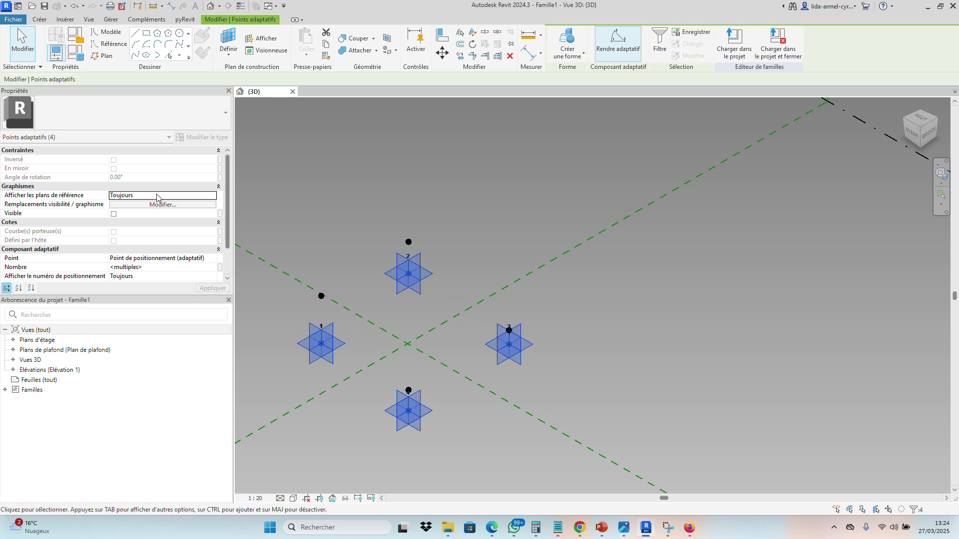
{"action": "left_click", "coordinate": [210, 198]}
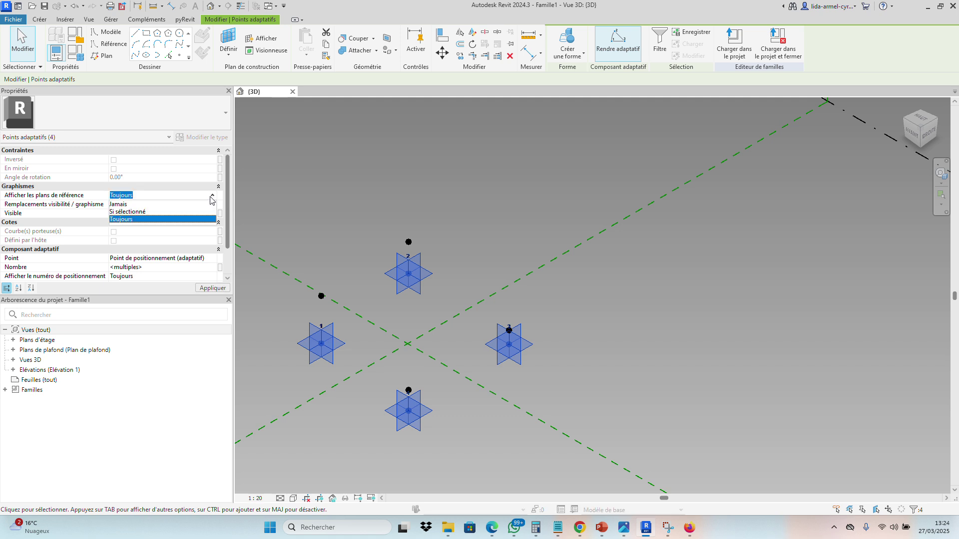
{"action": "left_click", "coordinate": [167, 204]}
{"action": "left_click", "coordinate": [741, 326]}
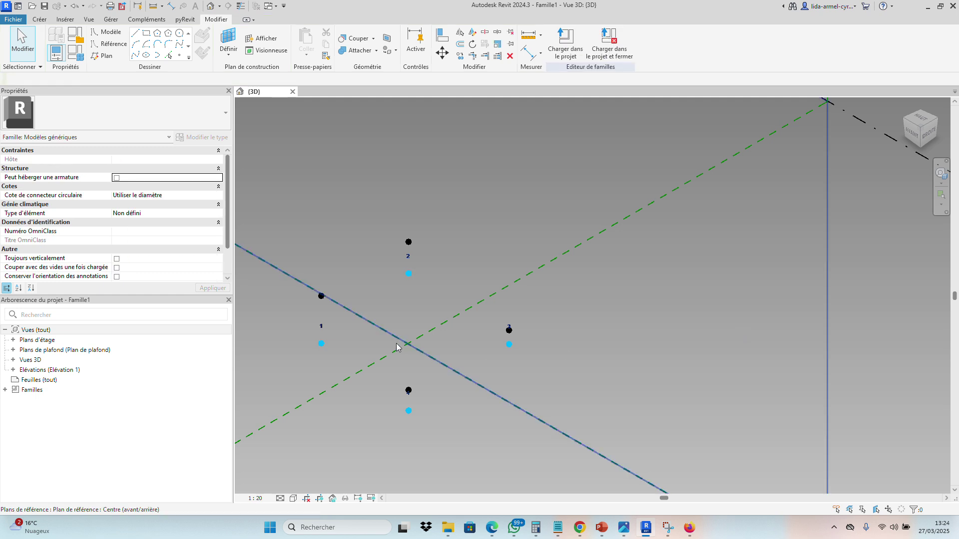
Examine the layout of the raised points and the host and offset of the reference point above adaptive point 4.
{"action": "middle_click_drag", "start_coordinate": [534, 342], "coordinate": [648, 306]}
{"action": "scroll", "coordinate": [670, 322], "scroll_direction": "up", "scroll_amount": 1}
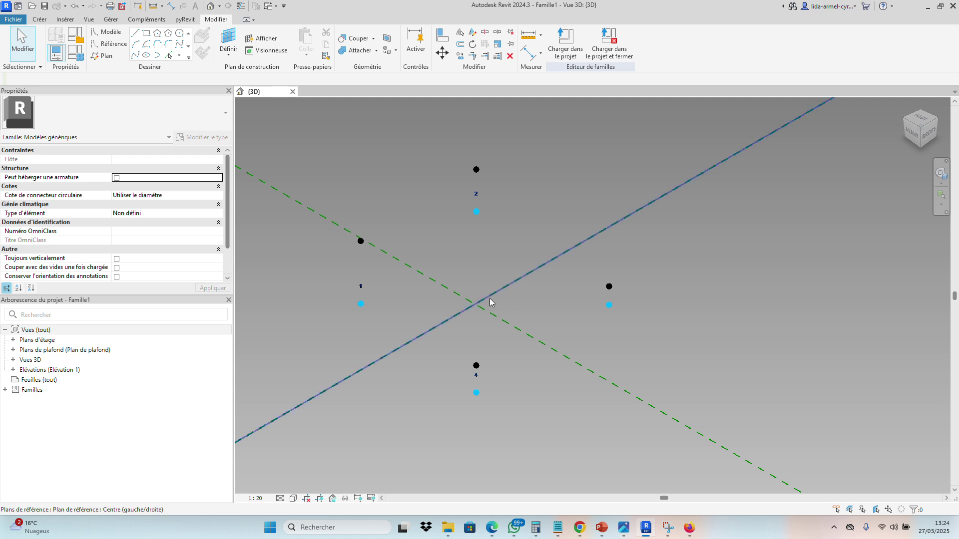
{"action": "scroll", "coordinate": [422, 300], "scroll_direction": "down", "scroll_amount": 1}
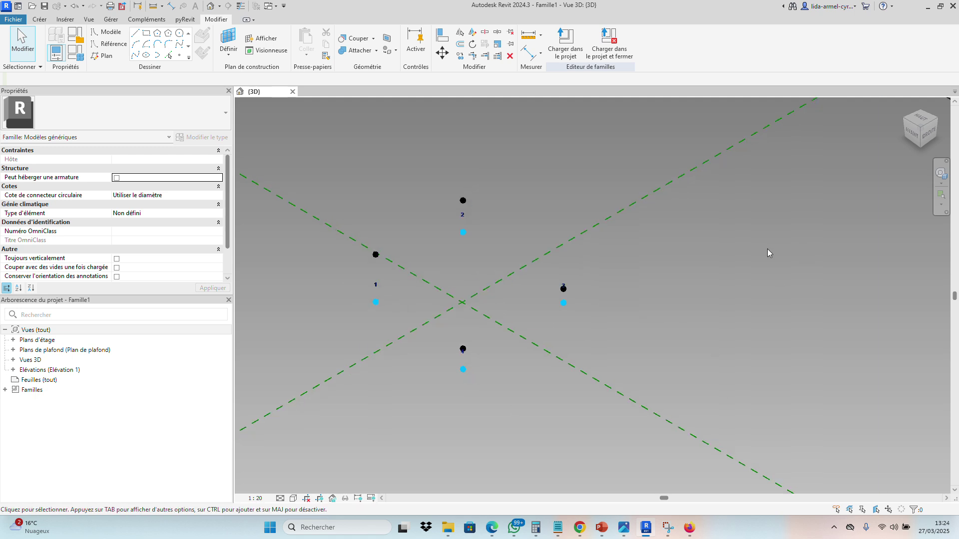
{"action": "scroll", "coordinate": [395, 298], "scroll_direction": "up", "scroll_amount": 2}
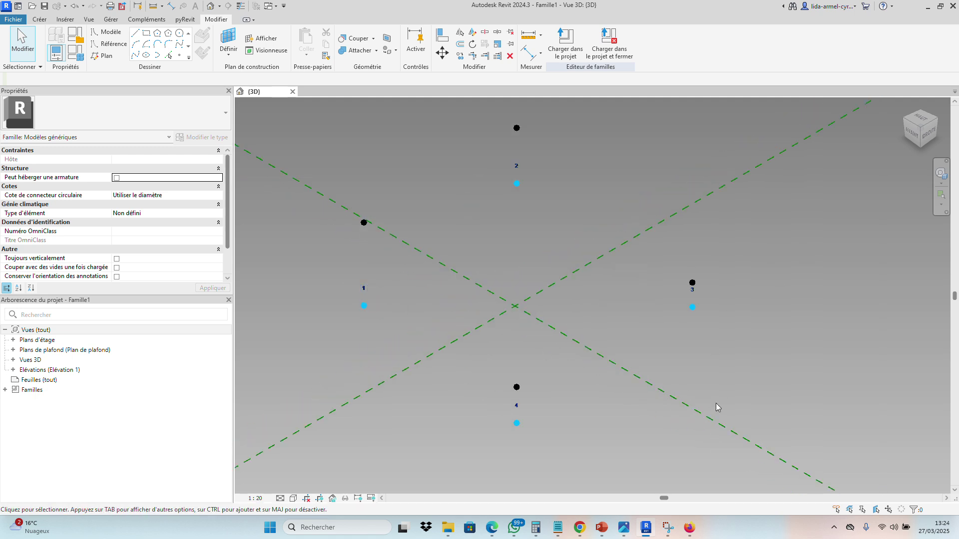
{"action": "middle_click_drag", "start_coordinate": [604, 413], "coordinate": [578, 400]}
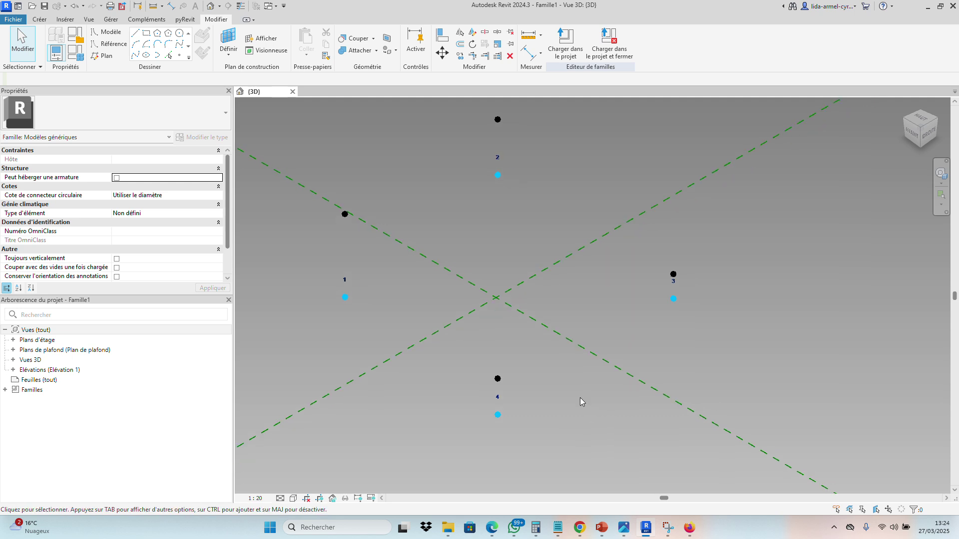
{"action": "left_click", "coordinate": [498, 379]}
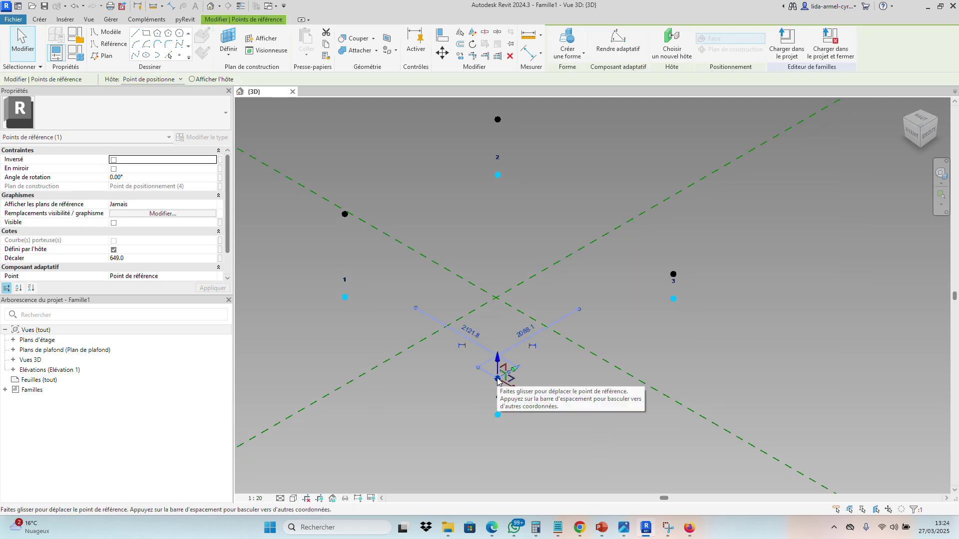
{"action": "left_click", "coordinate": [748, 303]}
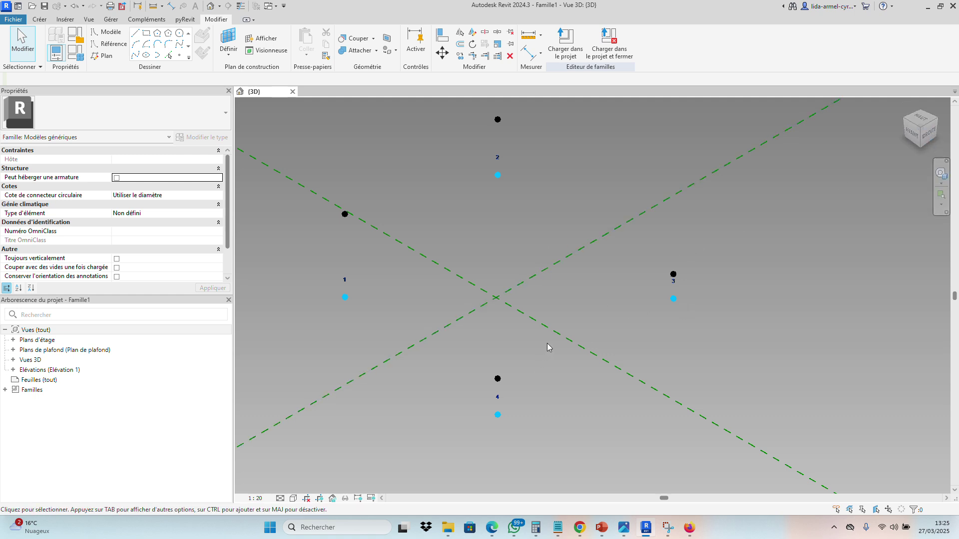
In the right side view, shift the reference point above adaptive point 1 sideways and return it directly above its adaptive point at an offset of about 1430.
{"action": "left_click", "coordinate": [930, 136]}
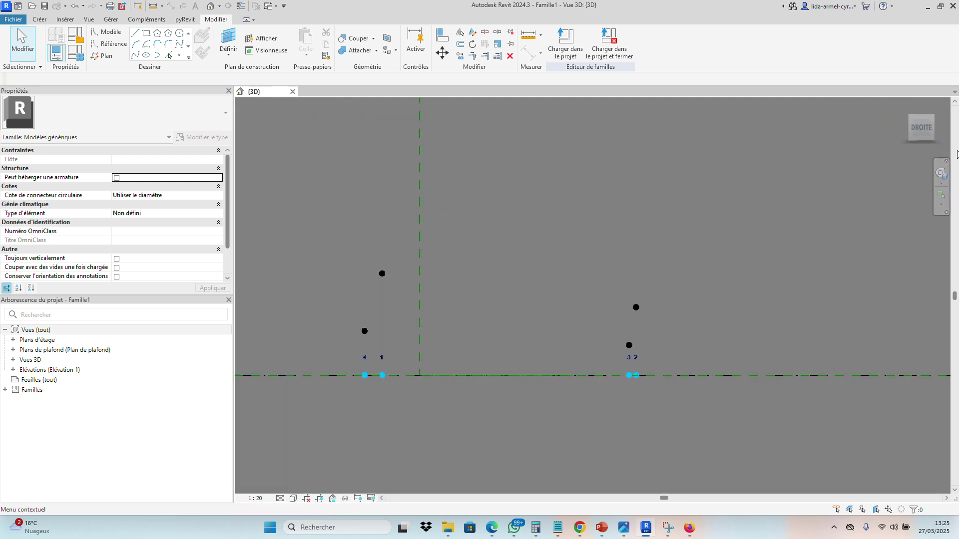
{"action": "scroll", "coordinate": [554, 318], "scroll_direction": "down", "scroll_amount": 5}
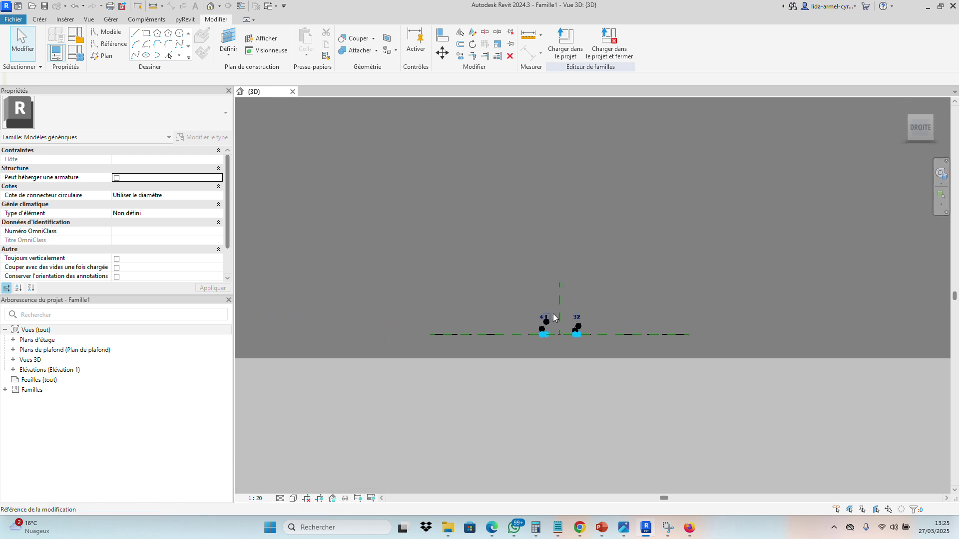
{"action": "scroll", "coordinate": [616, 353], "scroll_direction": "up", "scroll_amount": 5}
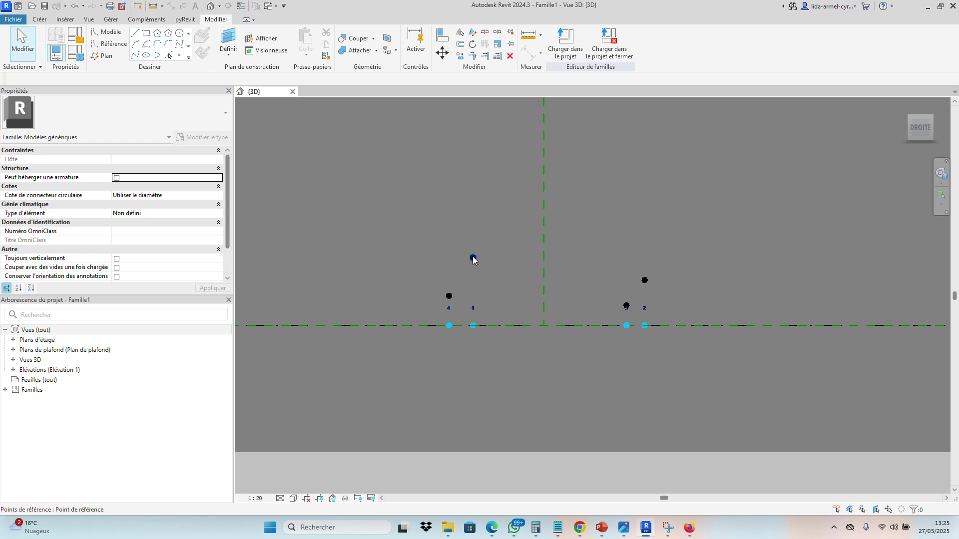
{"action": "scroll", "coordinate": [455, 312], "scroll_direction": "up", "scroll_amount": 3}
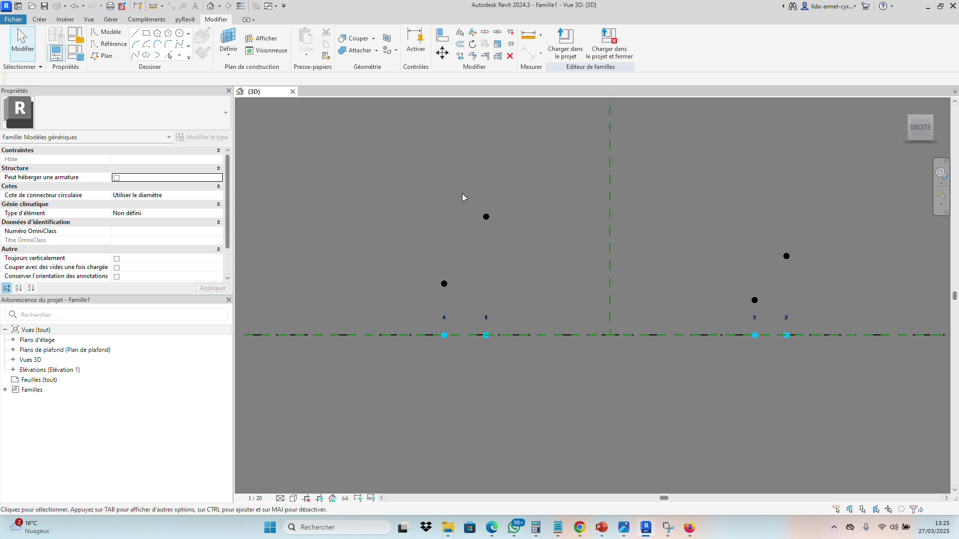
{"action": "left_click", "coordinate": [486, 217]}
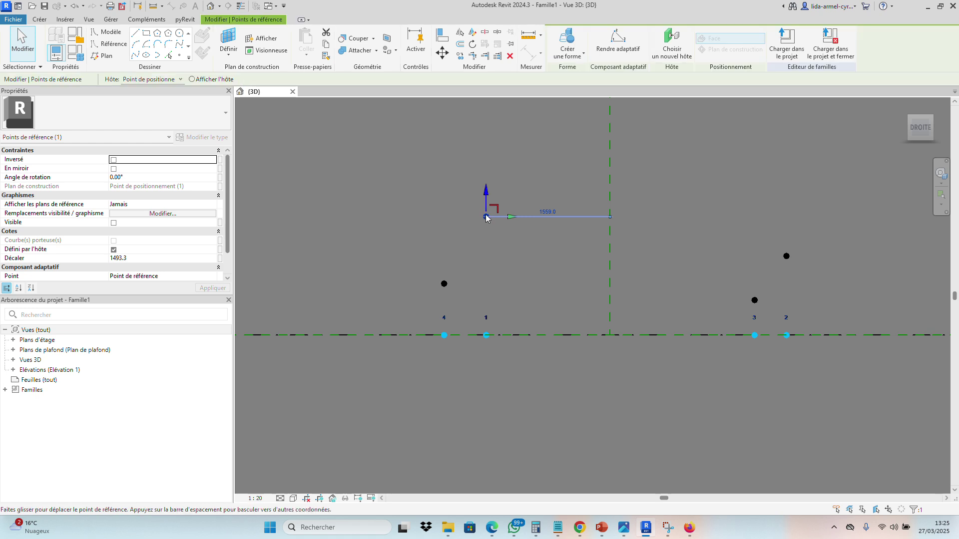
{"action": "left_click_drag", "start_coordinate": [486, 217], "coordinate": [444, 224]}
{"action": "scroll", "coordinate": [491, 217], "scroll_direction": "up", "scroll_amount": 1}
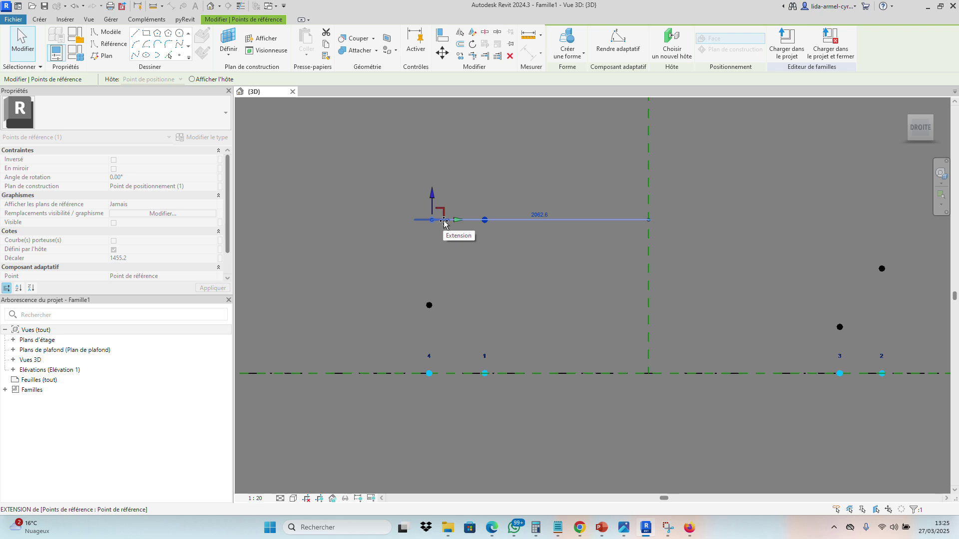
{"action": "left_click_drag", "start_coordinate": [444, 223], "coordinate": [434, 220]}
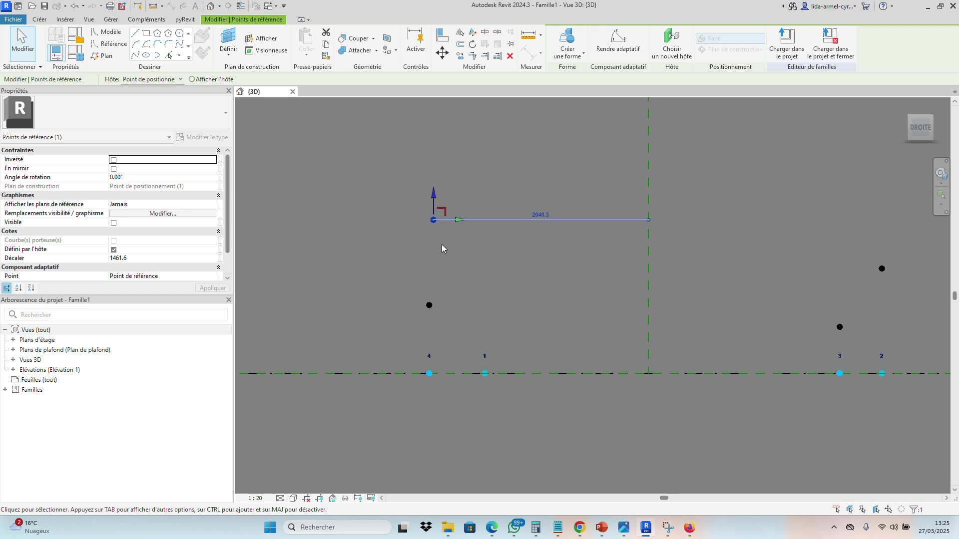
{"action": "left_click", "coordinate": [458, 248]}
{"action": "left_click", "coordinate": [433, 220]}
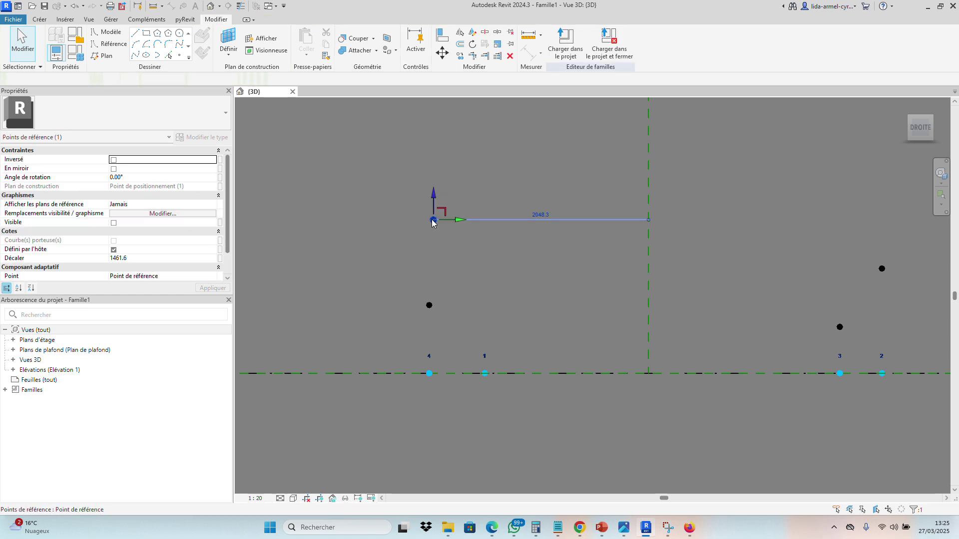
{"action": "mouse_move", "coordinate": [468, 223]}
{"action": "left_mouse_down"}
{"action": "mouse_move", "coordinate": [491, 225]}
{"action": "mouse_move", "coordinate": [438, 222]}
{"action": "mouse_move", "coordinate": [495, 223]}
{"action": "left_mouse_up"}
{"action": "left_click", "coordinate": [537, 285]}
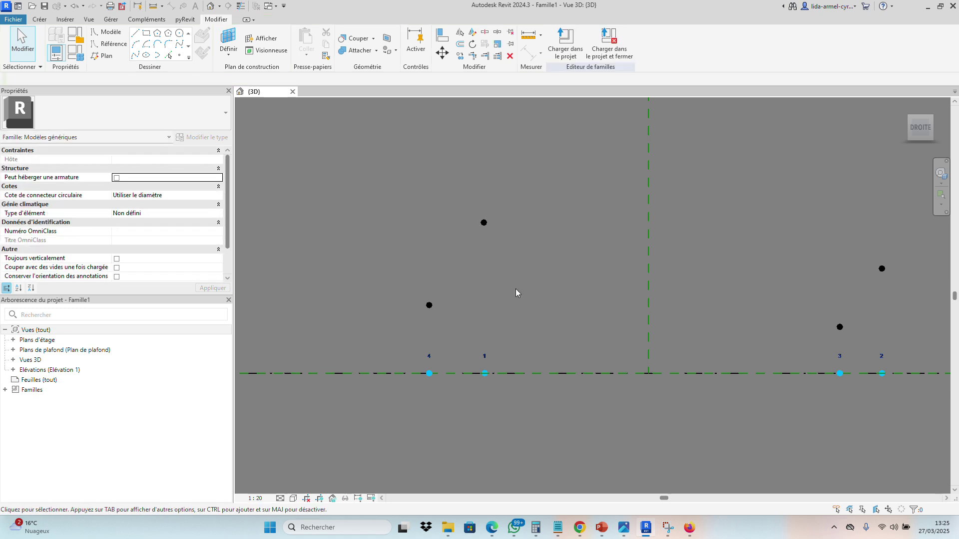
Raise the reference point above adaptive point 4 vertically to roughly the height of the one above adaptive point 1.
{"action": "left_click", "coordinate": [429, 306]}
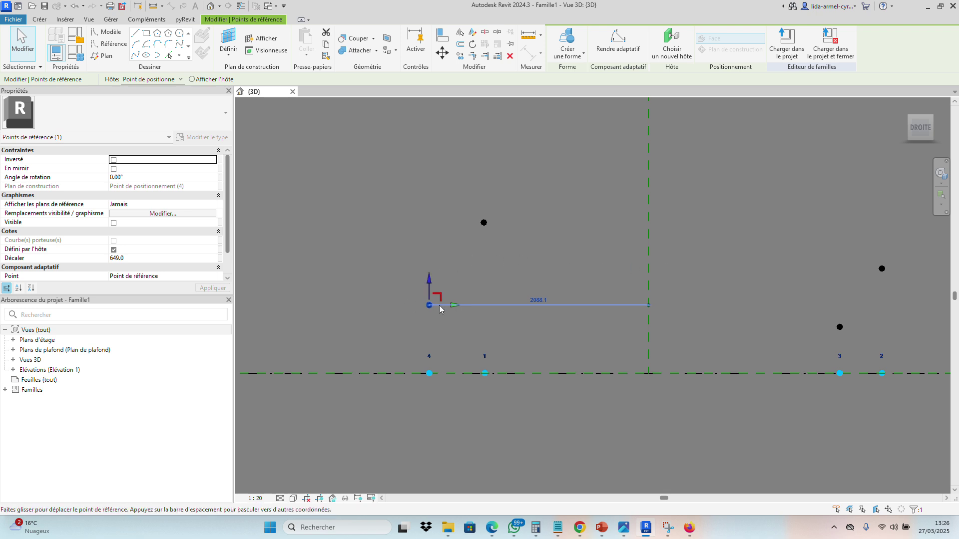
{"action": "left_click_drag", "start_coordinate": [428, 306], "coordinate": [424, 219]}
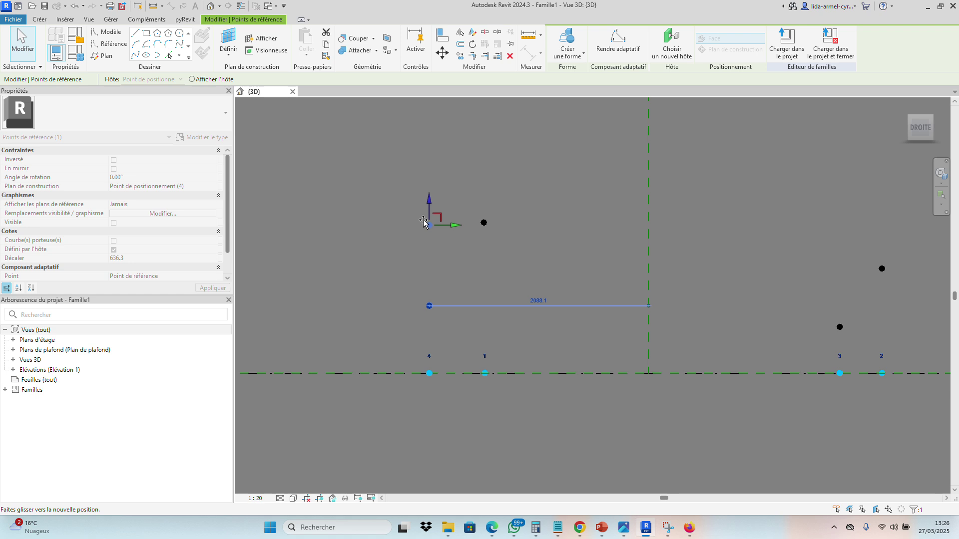
{"action": "left_click_drag", "start_coordinate": [423, 221], "coordinate": [424, 222]}
{"action": "left_click", "coordinate": [552, 279]}
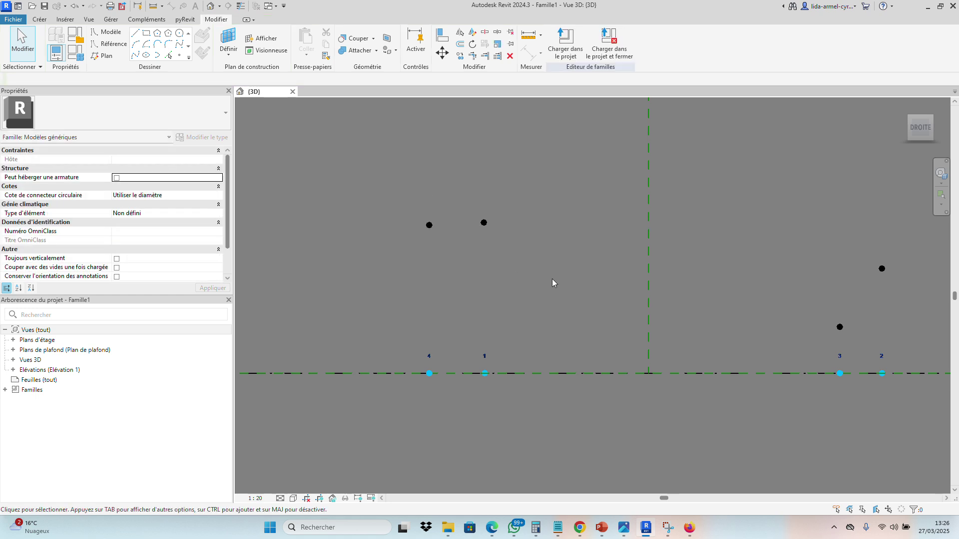
Lower the reference point above adaptive point 1 slightly to line it up with the one above adaptive point 4.
{"action": "left_click", "coordinate": [428, 225]}
{"action": "scroll", "coordinate": [431, 235], "scroll_direction": "up", "scroll_amount": 3}
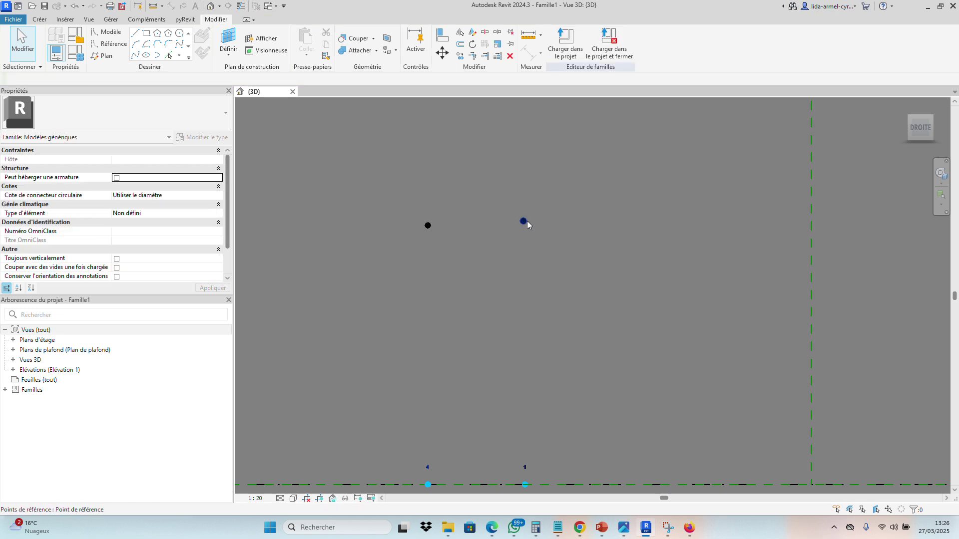
{"action": "left_click", "coordinate": [525, 221]}
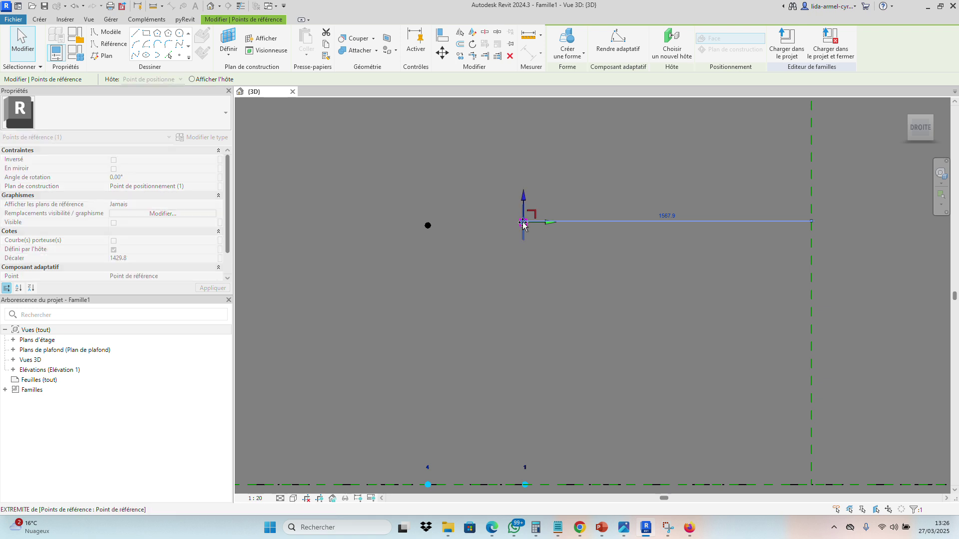
{"action": "left_click_drag", "start_coordinate": [523, 224], "coordinate": [528, 226]}
{"action": "scroll", "coordinate": [526, 226], "scroll_direction": "up", "scroll_amount": 1}
{"action": "left_click", "coordinate": [438, 290]}
{"action": "scroll", "coordinate": [399, 295], "scroll_direction": "down", "scroll_amount": 5}
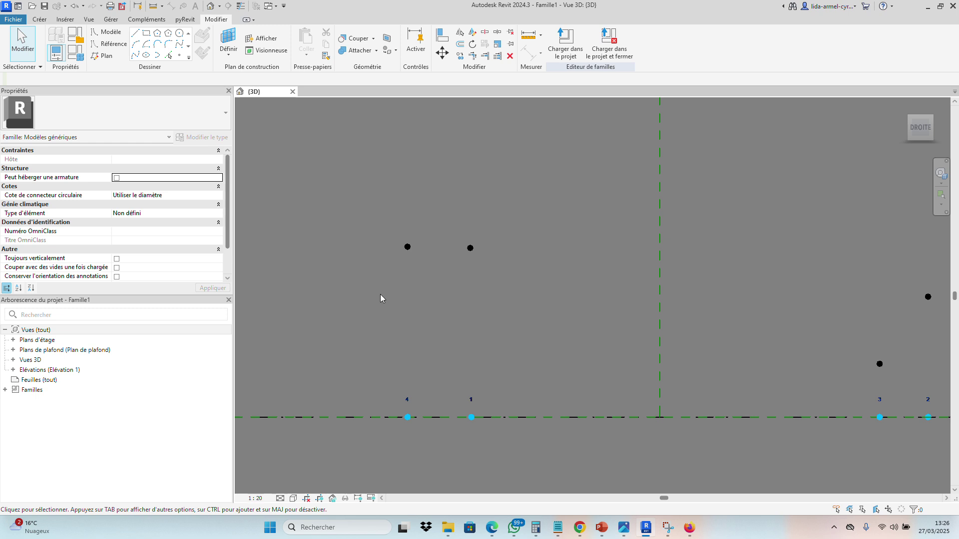
Raise the reference point above adaptive point 2 vertically to about the same height as those above adaptive points 1 and 4.
{"action": "scroll", "coordinate": [408, 300], "scroll_direction": "up", "scroll_amount": 2}
{"action": "scroll", "coordinate": [367, 279], "scroll_direction": "down", "scroll_amount": 3}
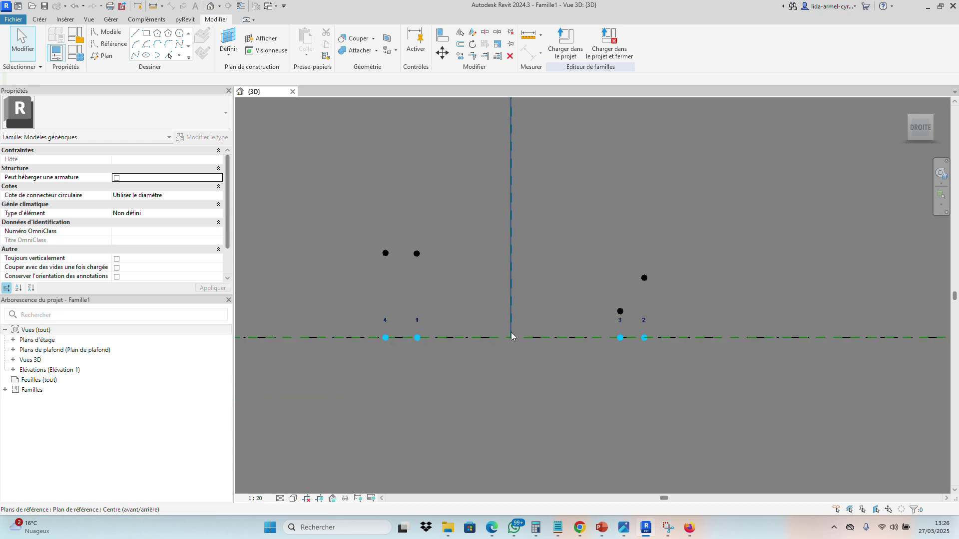
{"action": "scroll", "coordinate": [654, 278], "scroll_direction": "up", "scroll_amount": 2}
{"action": "scroll", "coordinate": [651, 285], "scroll_direction": "down", "scroll_amount": 2}
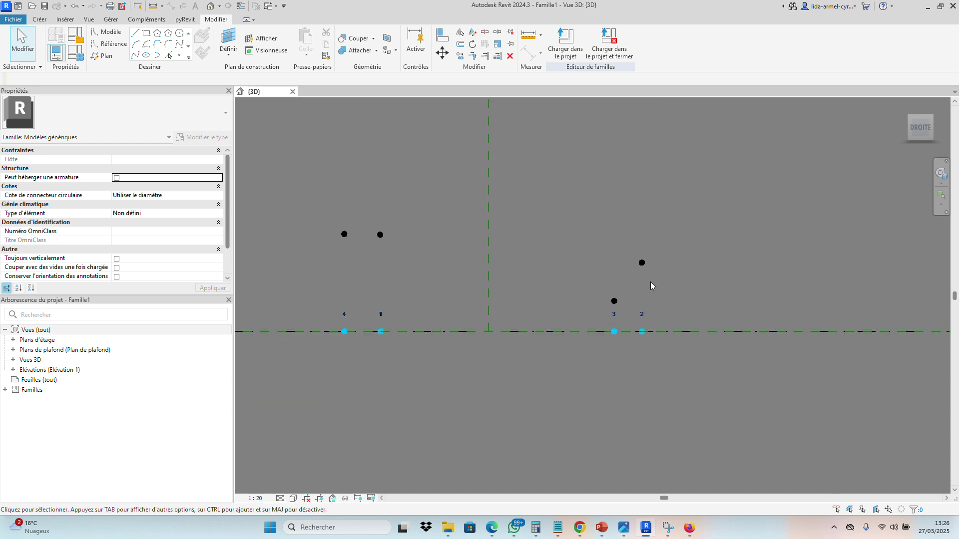
{"action": "left_click", "coordinate": [642, 265]}
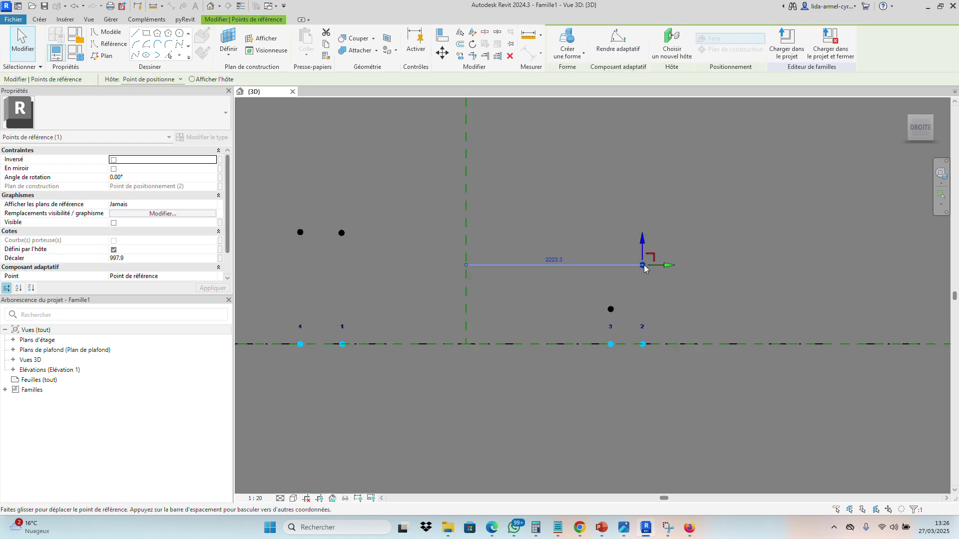
{"action": "scroll", "coordinate": [643, 262], "scroll_direction": "up", "scroll_amount": 2}
{"action": "left_click_drag", "start_coordinate": [643, 260], "coordinate": [640, 228]}
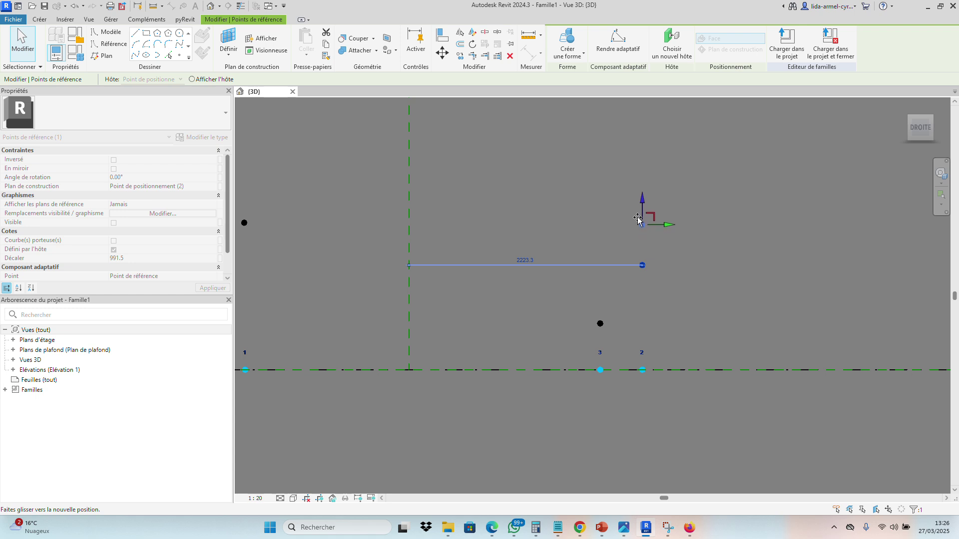
{"action": "left_click_drag", "start_coordinate": [638, 218], "coordinate": [639, 220]}
{"action": "left_click", "coordinate": [720, 298]}
{"action": "scroll", "coordinate": [755, 300], "scroll_direction": "down", "scroll_amount": 3}
{"action": "scroll", "coordinate": [699, 307], "scroll_direction": "up", "scroll_amount": 2}
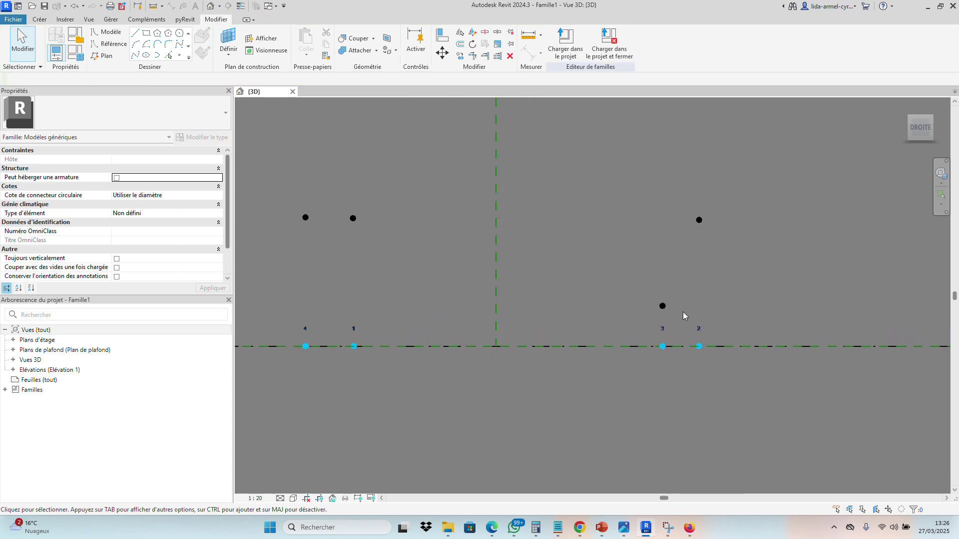
Raise the reference point above adaptive point 3 to an offset of about 1369, roughly level with the one above adaptive point 2.
{"action": "left_click", "coordinate": [662, 306]}
{"action": "scroll", "coordinate": [663, 307], "scroll_direction": "up", "scroll_amount": 2}
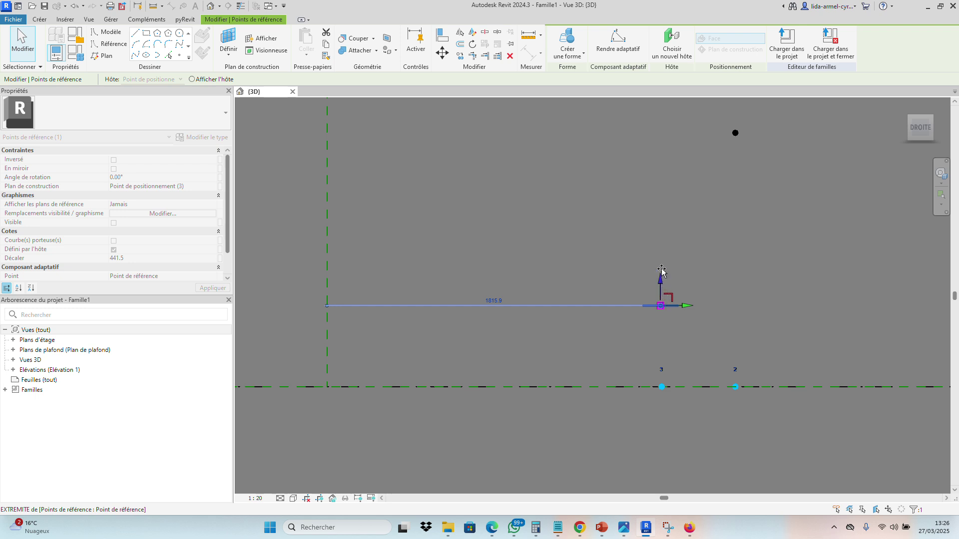
{"action": "left_click", "coordinate": [704, 307]}
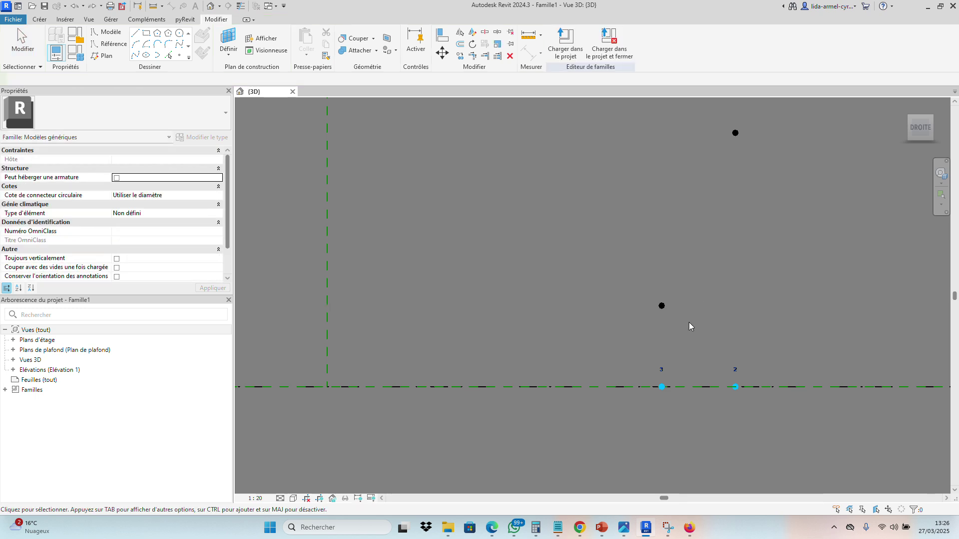
{"action": "left_click", "coordinate": [661, 306]}
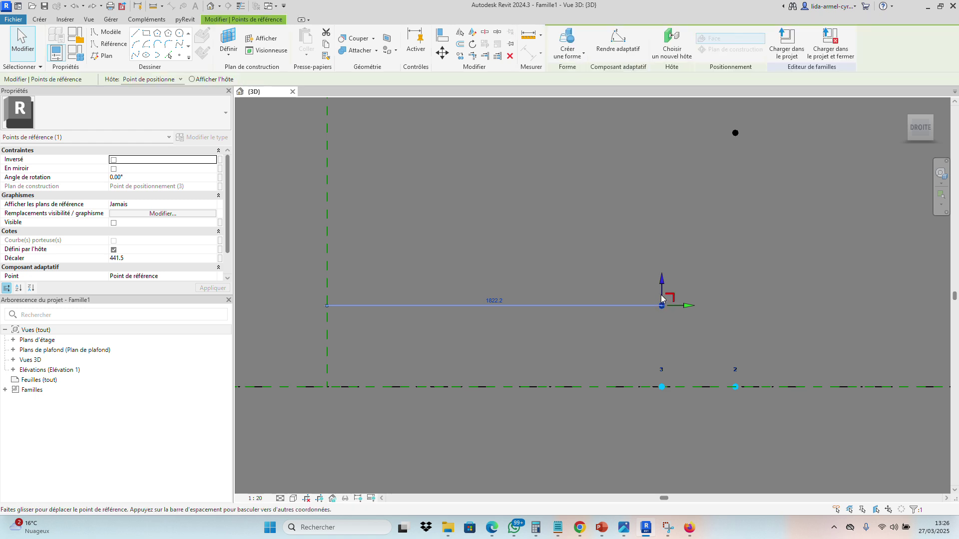
{"action": "left_click_drag", "start_coordinate": [662, 297], "coordinate": [663, 131]}
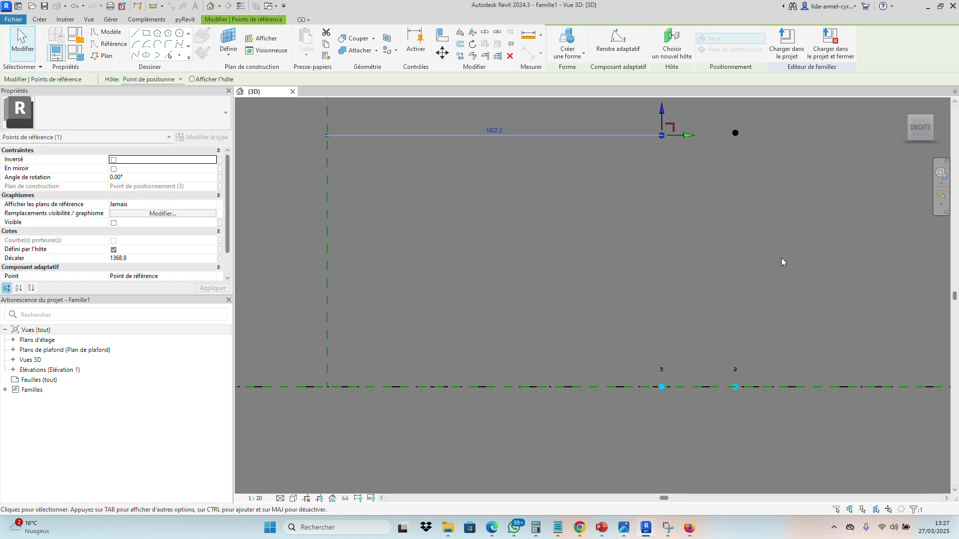
{"action": "left_click", "coordinate": [781, 262]}
{"action": "scroll", "coordinate": [786, 331], "scroll_direction": "down", "scroll_amount": 2}
{"action": "scroll", "coordinate": [690, 193], "scroll_direction": "up", "scroll_amount": 2}
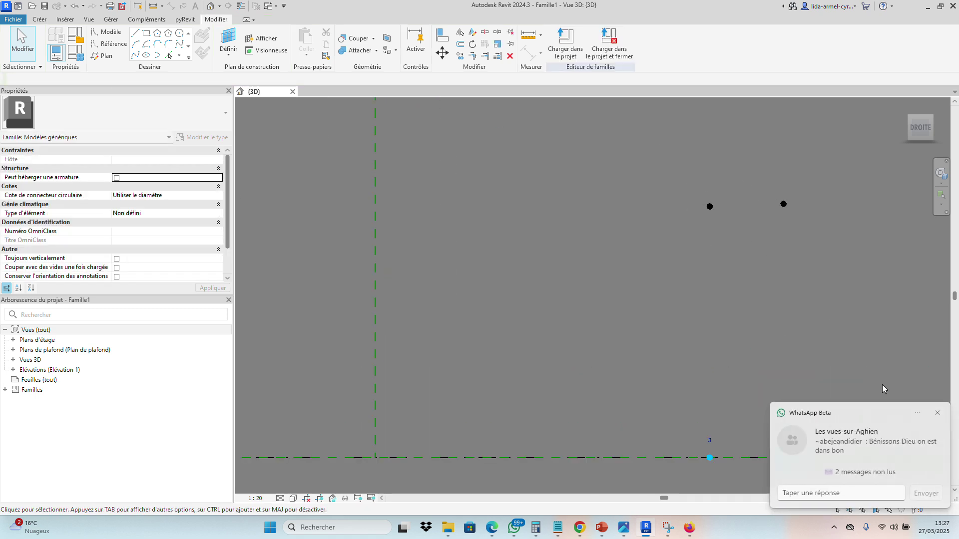
Dismiss the message notification and check the height alignment of the four raised reference points from the side and in an oblique 3D view.
{"action": "left_click", "coordinate": [937, 414]}
{"action": "scroll", "coordinate": [717, 208], "scroll_direction": "up", "scroll_amount": 2}
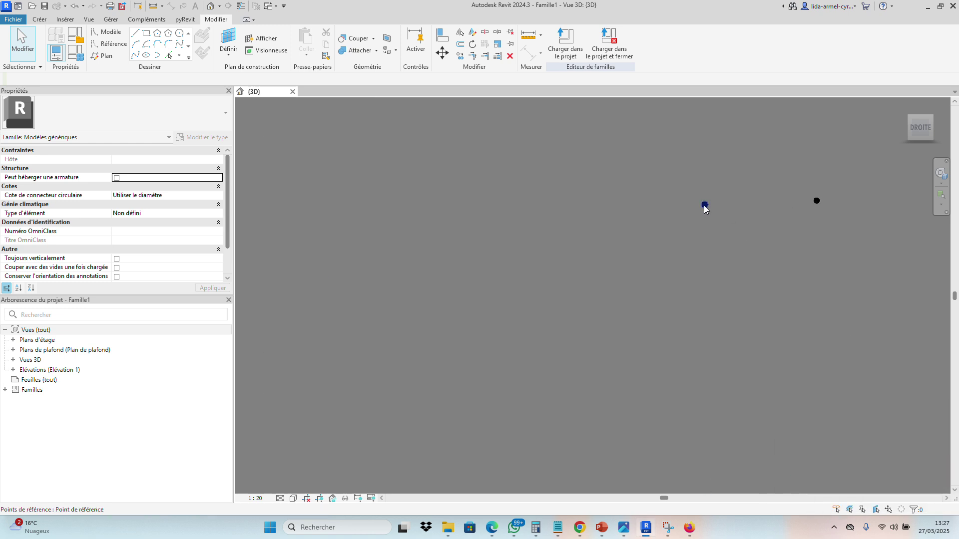
{"action": "left_click", "coordinate": [704, 205]}
{"action": "scroll", "coordinate": [705, 208], "scroll_direction": "down", "scroll_amount": 3}
{"action": "left_click", "coordinate": [823, 238]}
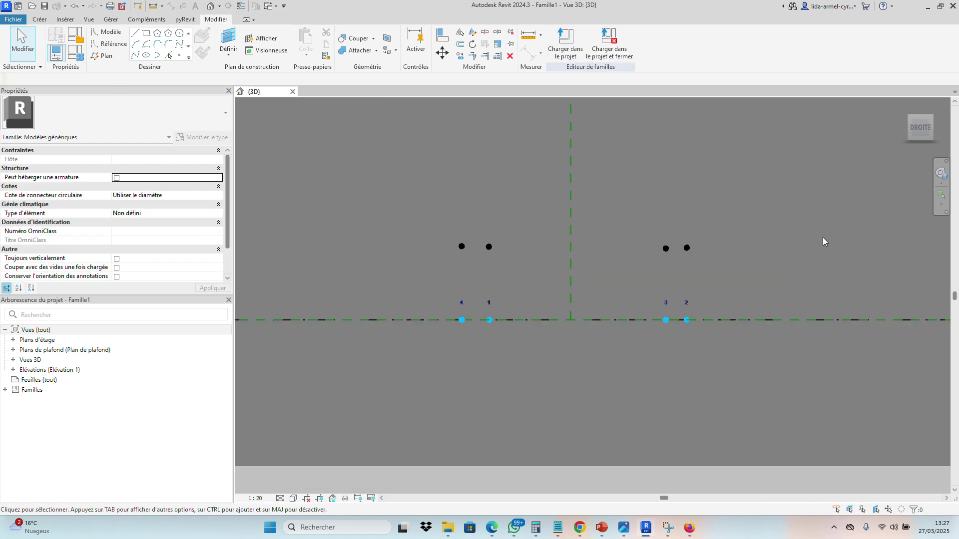
{"action": "left_click", "coordinate": [921, 139]}
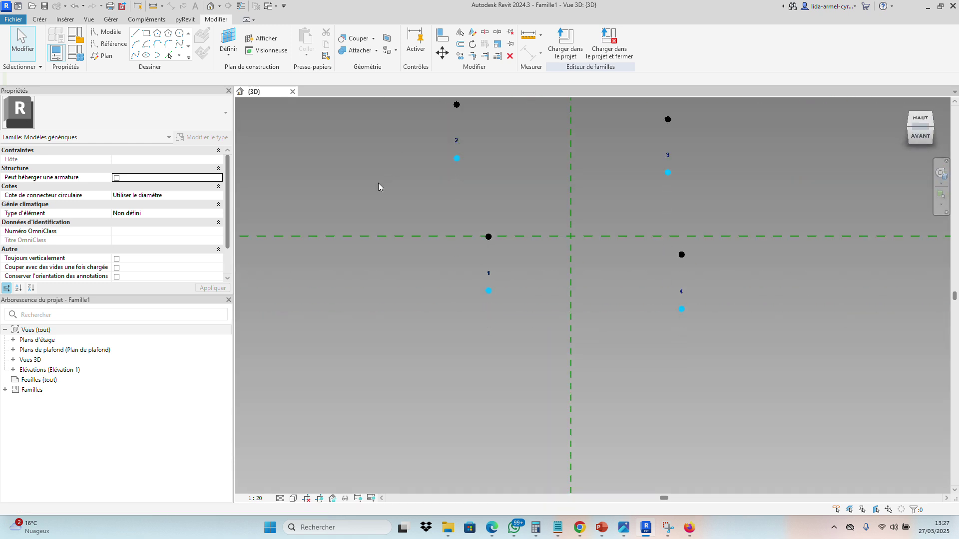
{"action": "middle_click_drag", "start_coordinate": [378, 183], "coordinate": [649, 360], "text": "shift"}
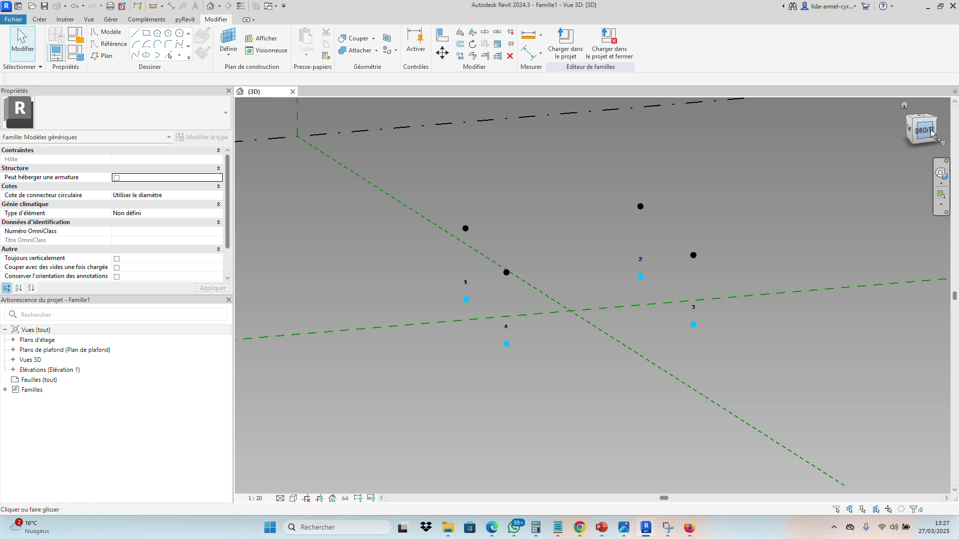
{"action": "left_click_drag", "start_coordinate": [930, 130], "coordinate": [949, 151]}
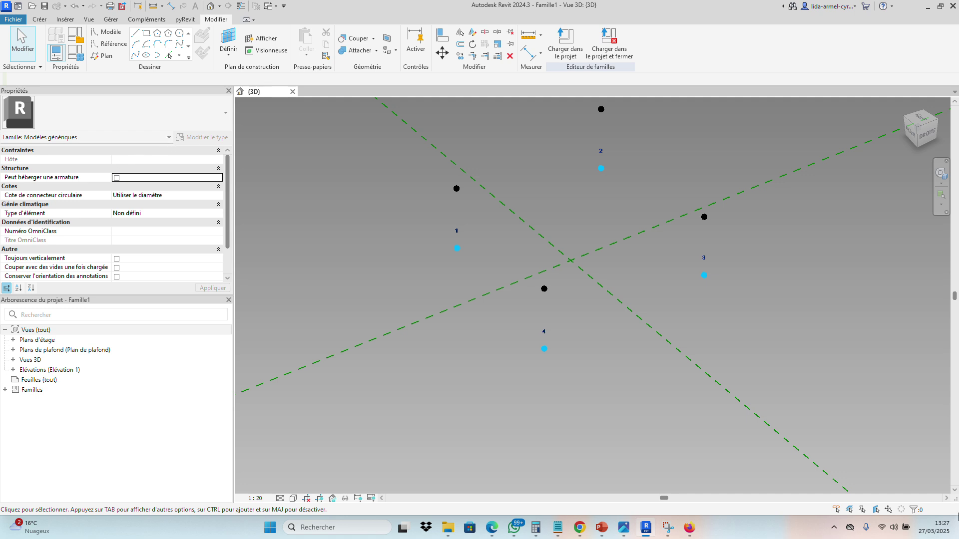
{"action": "left_click", "coordinate": [43, 19]}
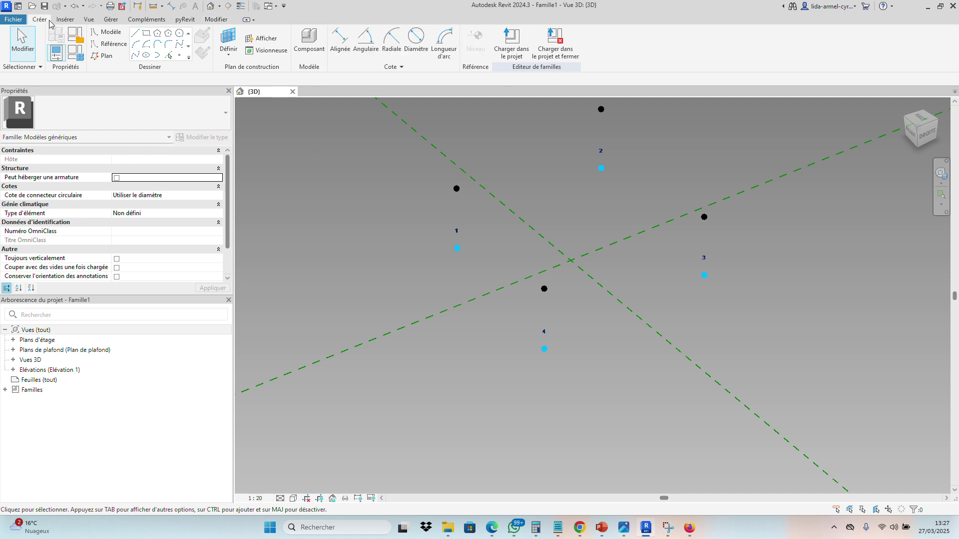
{"action": "left_click", "coordinate": [111, 45]}
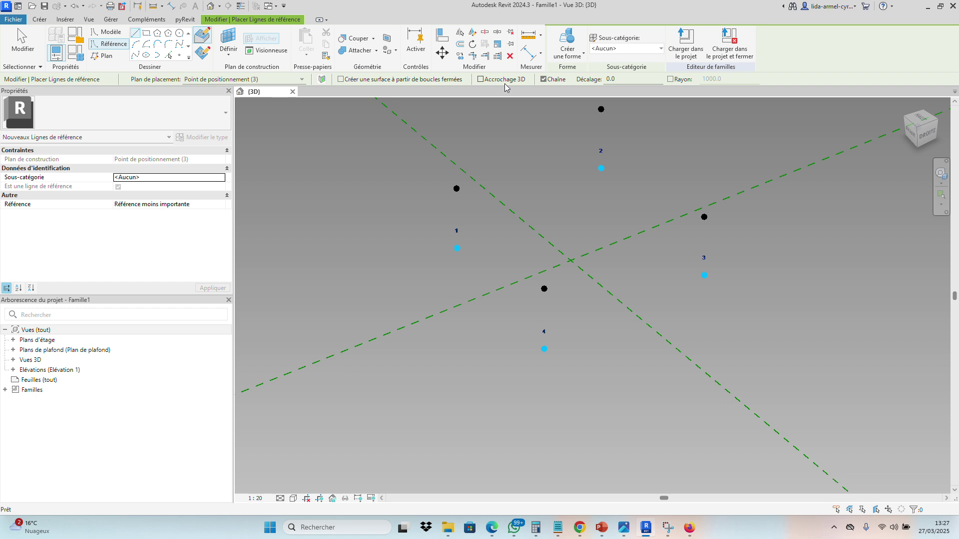
{"action": "left_click", "coordinate": [480, 79]}
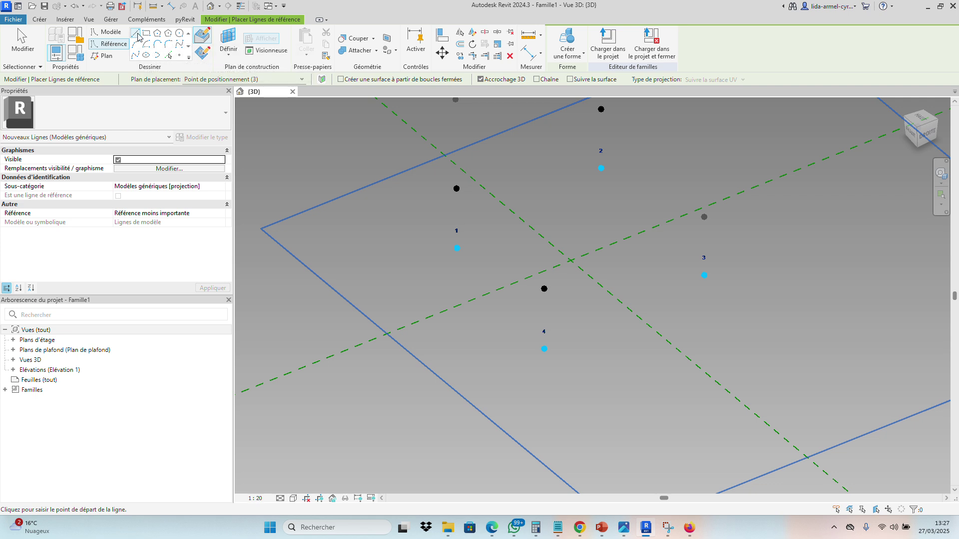
{"action": "left_click", "coordinate": [138, 38]}
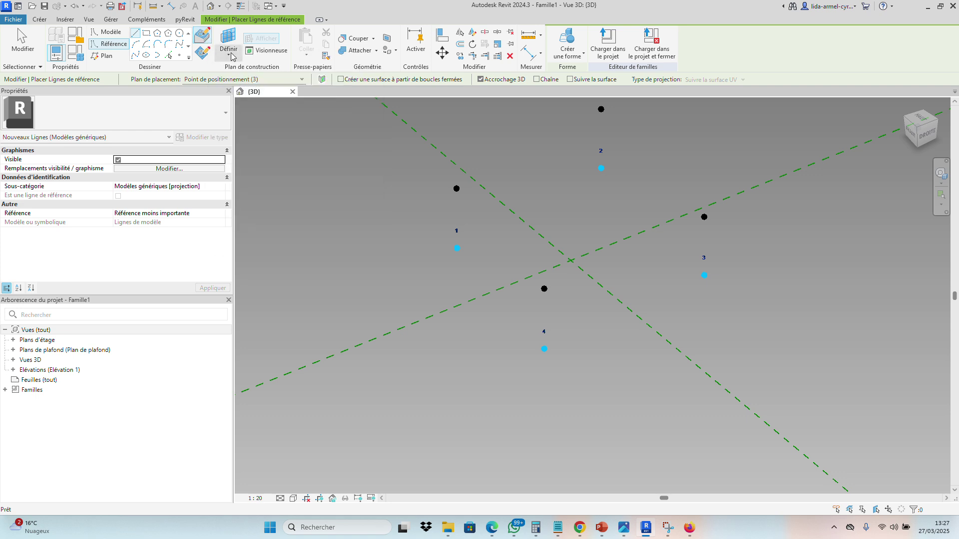
{"action": "key", "text": "Escape"}
{"action": "key", "text": "Escape"}
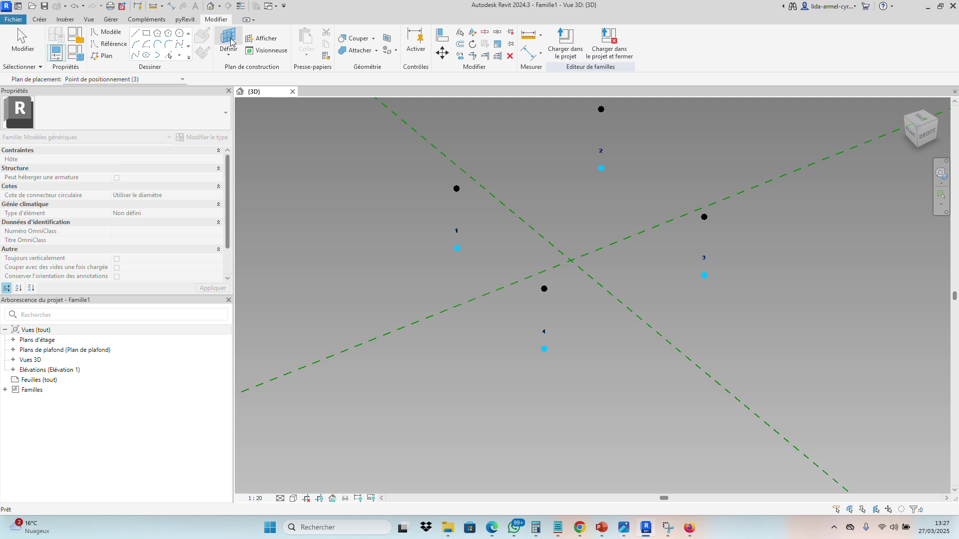
Draw a vertical reference line from adaptive point 1 up to the raised reference point above it.
{"action": "left_click", "coordinate": [231, 39]}
{"action": "key", "text": "Escape"}
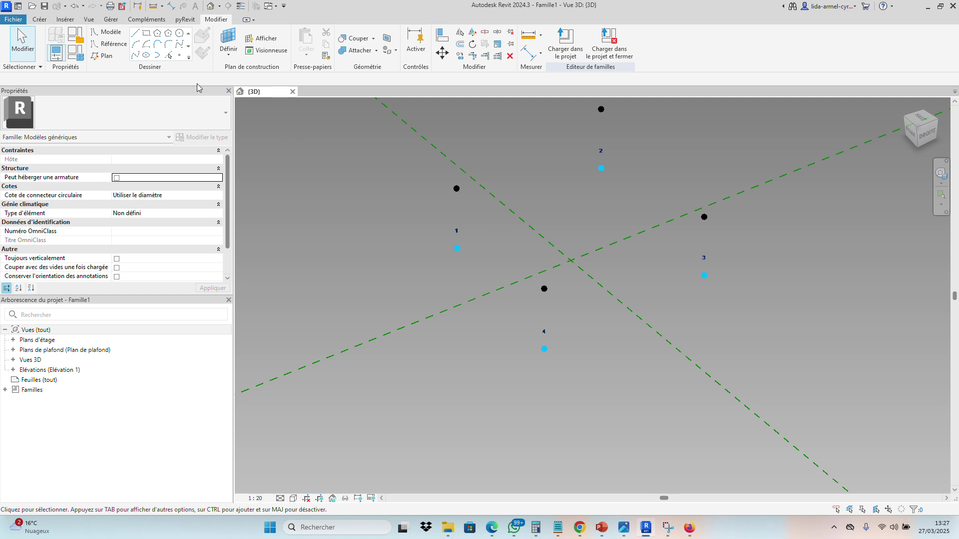
{"action": "left_click", "coordinate": [39, 19]}
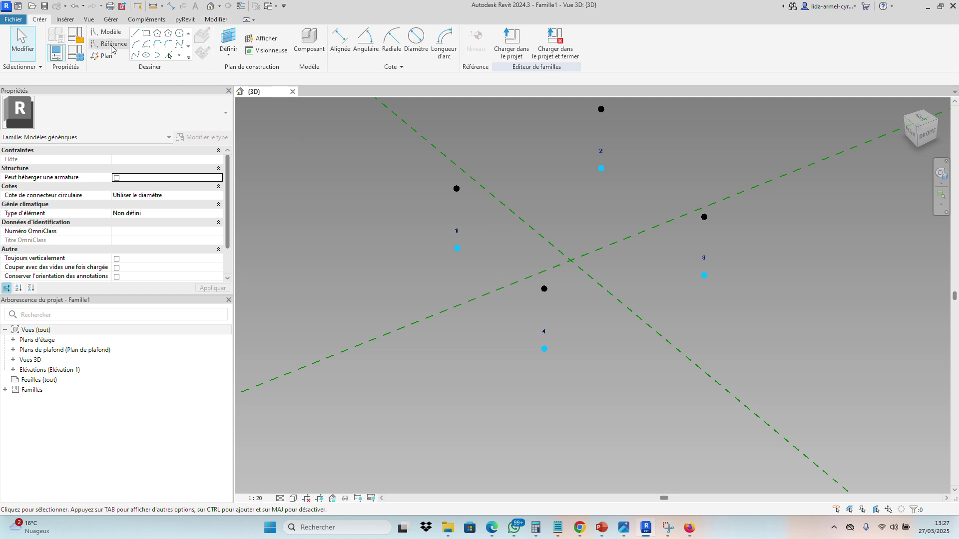
{"action": "left_click", "coordinate": [112, 45]}
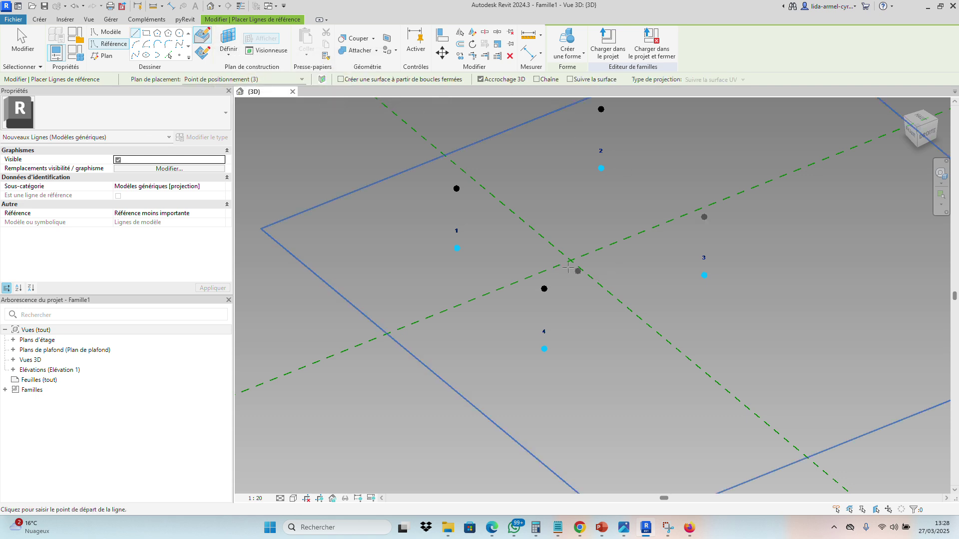
{"action": "scroll", "coordinate": [469, 198], "scroll_direction": "up", "scroll_amount": 2}
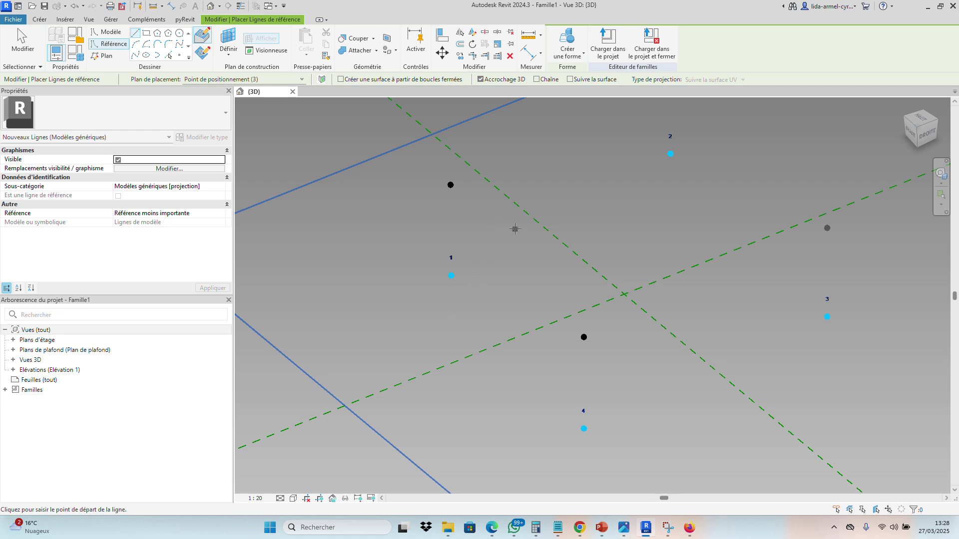
{"action": "left_click", "coordinate": [451, 275]}
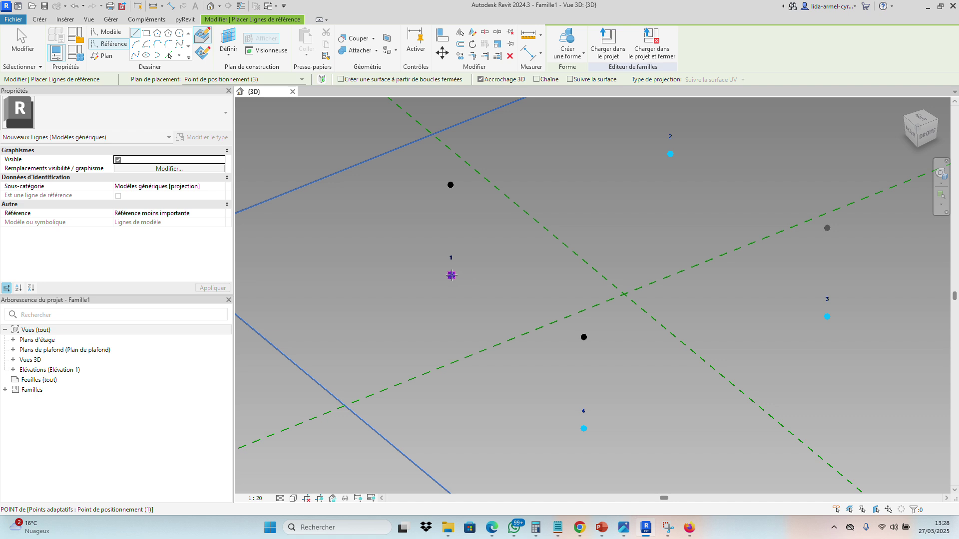
{"action": "left_click", "coordinate": [451, 185]}
Draw a vertical reference line from adaptive point 2 up to the raised reference point above it.
{"action": "scroll", "coordinate": [306, 306], "scroll_direction": "down", "scroll_amount": 1}
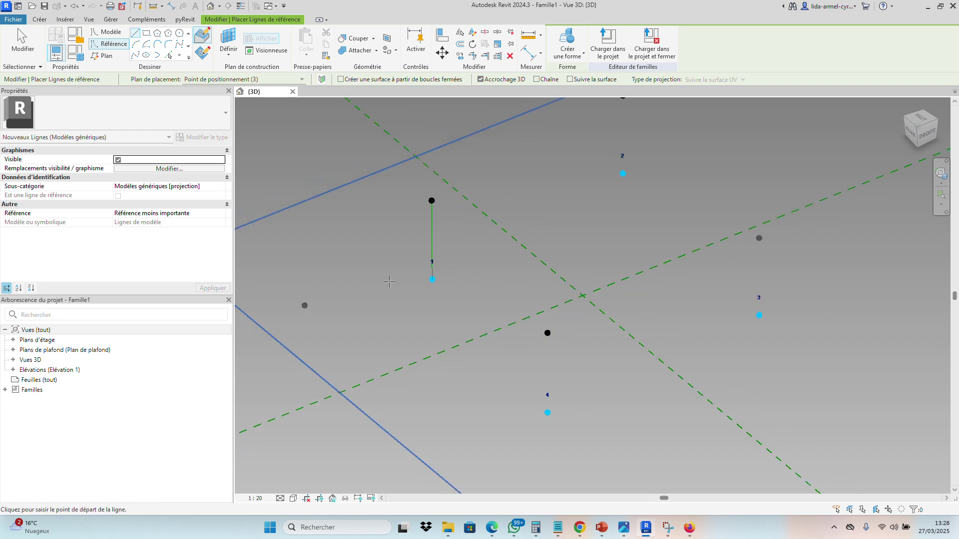
{"action": "scroll", "coordinate": [624, 161], "scroll_direction": "down", "scroll_amount": 1}
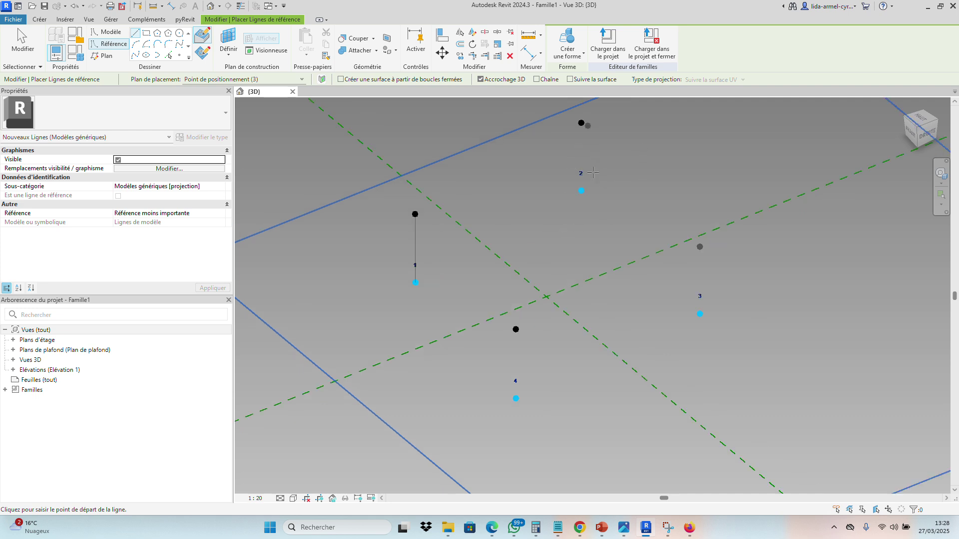
{"action": "scroll", "coordinate": [593, 173], "scroll_direction": "up", "scroll_amount": 1}
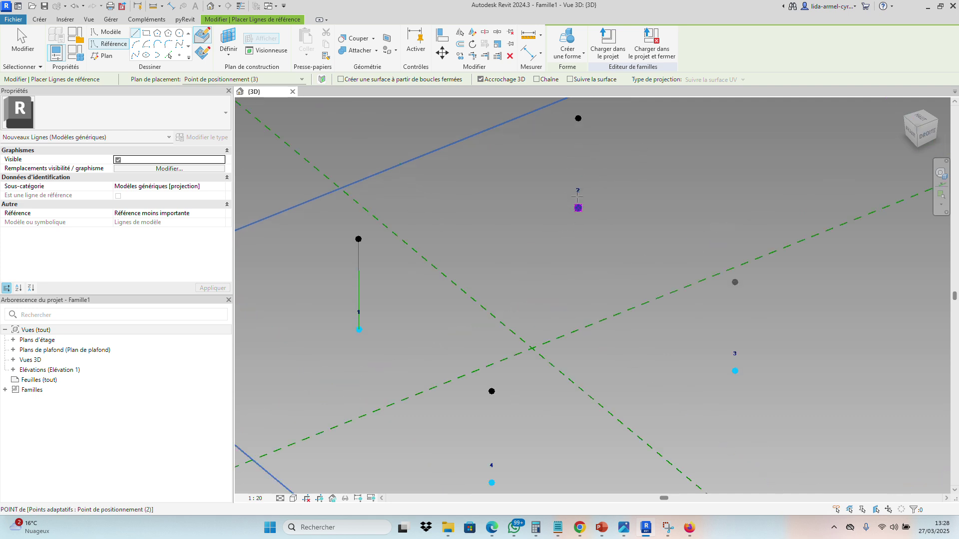
{"action": "left_click", "coordinate": [577, 200]}
{"action": "left_click", "coordinate": [578, 118]}
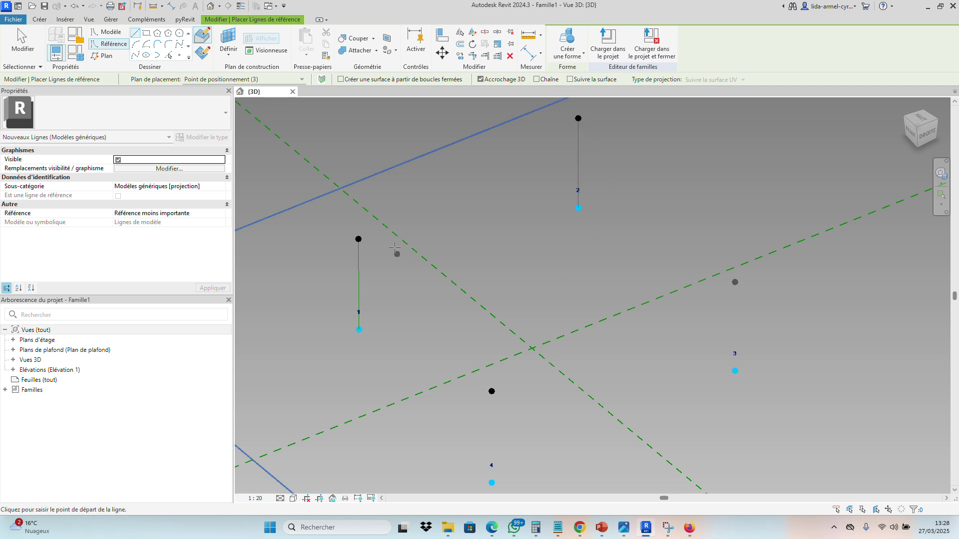
Connect adaptive point 3 to the raised reference point above it with a vertical reference line.
{"action": "scroll", "coordinate": [644, 257], "scroll_direction": "down", "scroll_amount": 1}
{"action": "scroll", "coordinate": [619, 320], "scroll_direction": "up", "scroll_amount": 1}
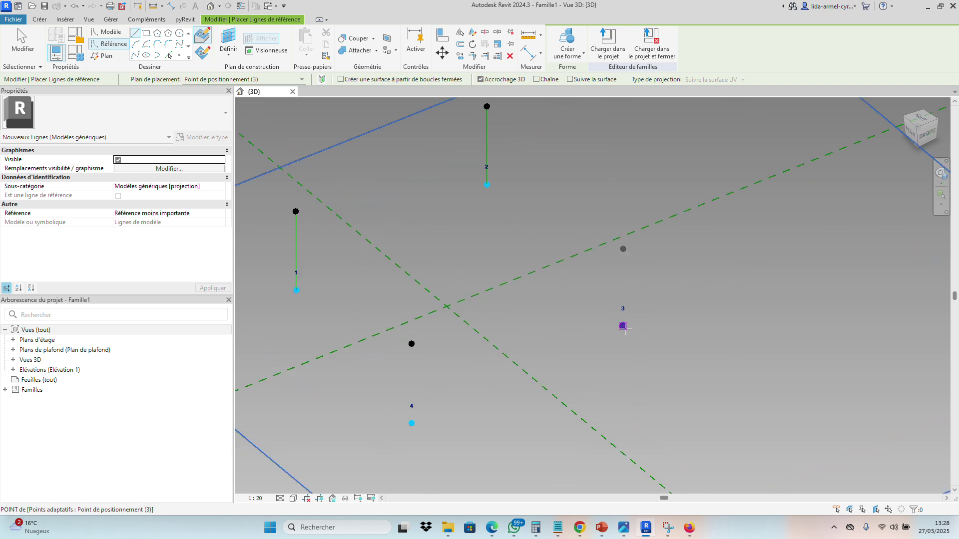
{"action": "left_click", "coordinate": [623, 326]}
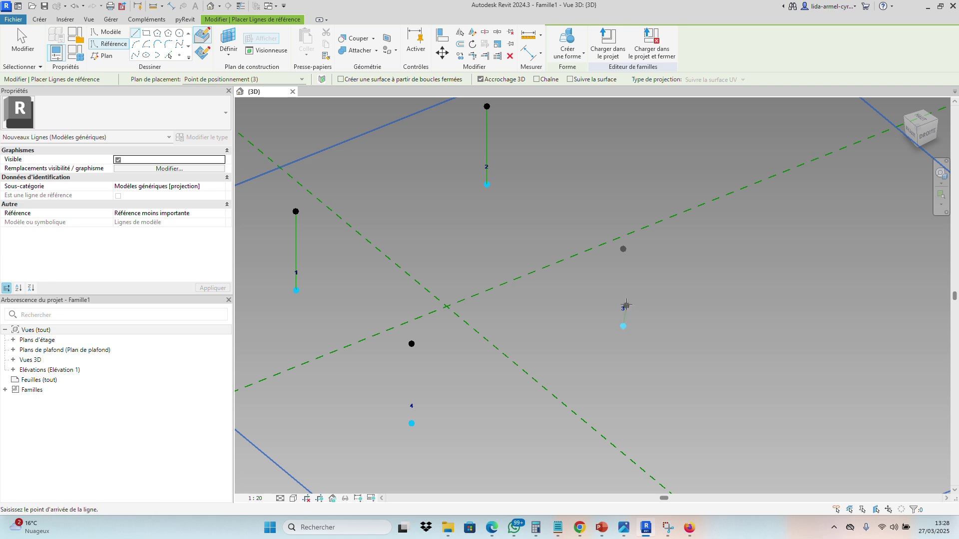
{"action": "left_click", "coordinate": [623, 248]}
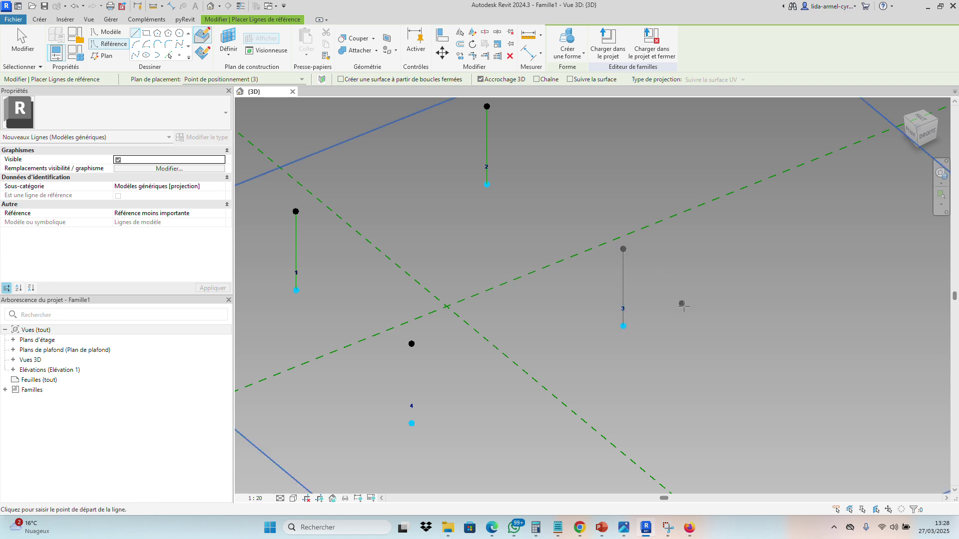
Connect adaptive point 4 to its raised reference point with a reference line and finish placing reference lines.
{"action": "scroll", "coordinate": [692, 278], "scroll_direction": "down", "scroll_amount": 1}
{"action": "scroll", "coordinate": [482, 387], "scroll_direction": "up", "scroll_amount": 2}
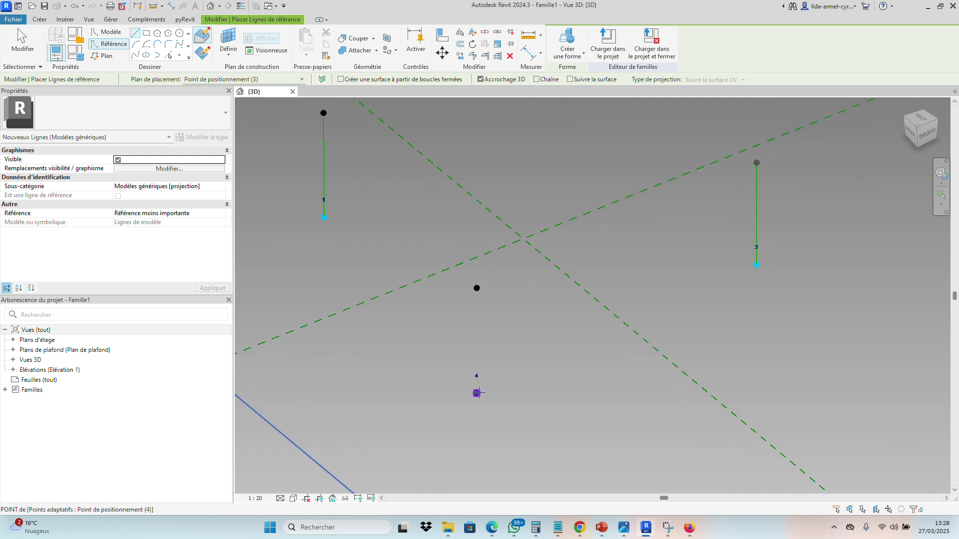
{"action": "left_click", "coordinate": [476, 393]}
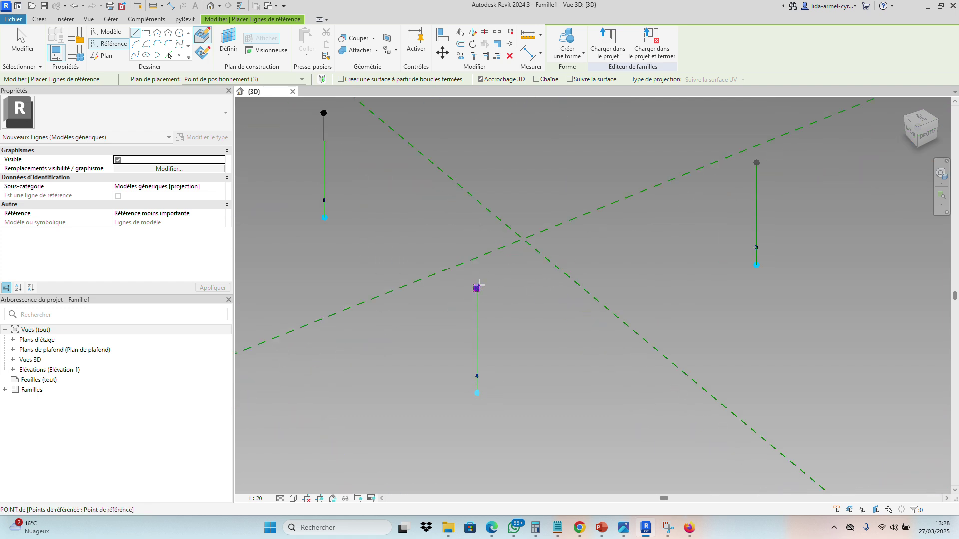
{"action": "left_click", "coordinate": [476, 288]}
{"action": "scroll", "coordinate": [535, 325], "scroll_direction": "down", "scroll_amount": 4}
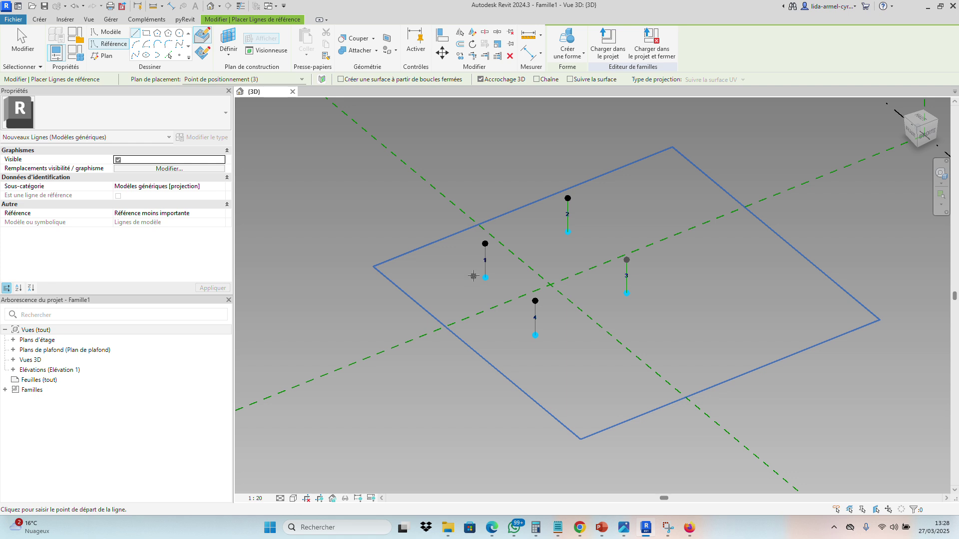
{"action": "key", "text": "Escape"}
{"action": "key", "text": "Escape"}
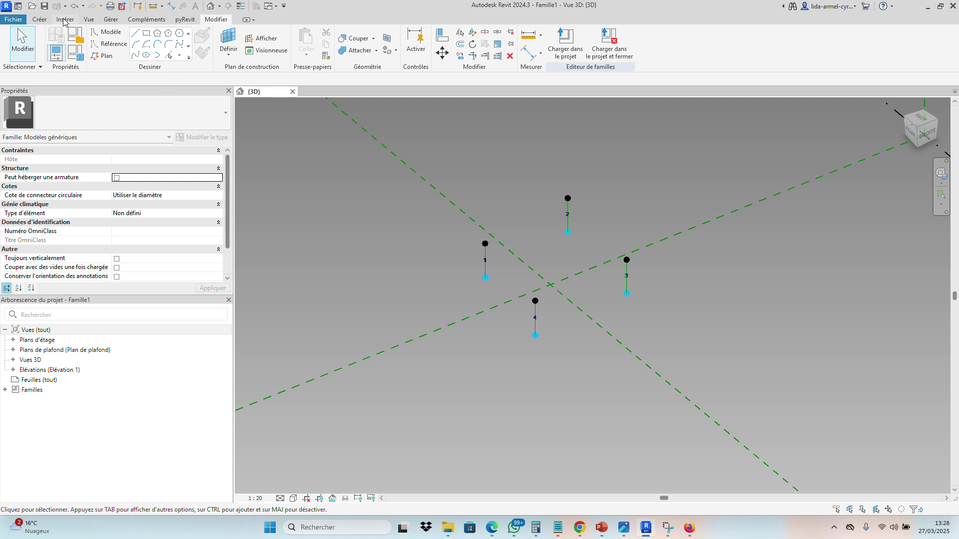
Place a reference point about halfway up the vertical reference line above adaptive point 4.
{"action": "left_click", "coordinate": [39, 20]}
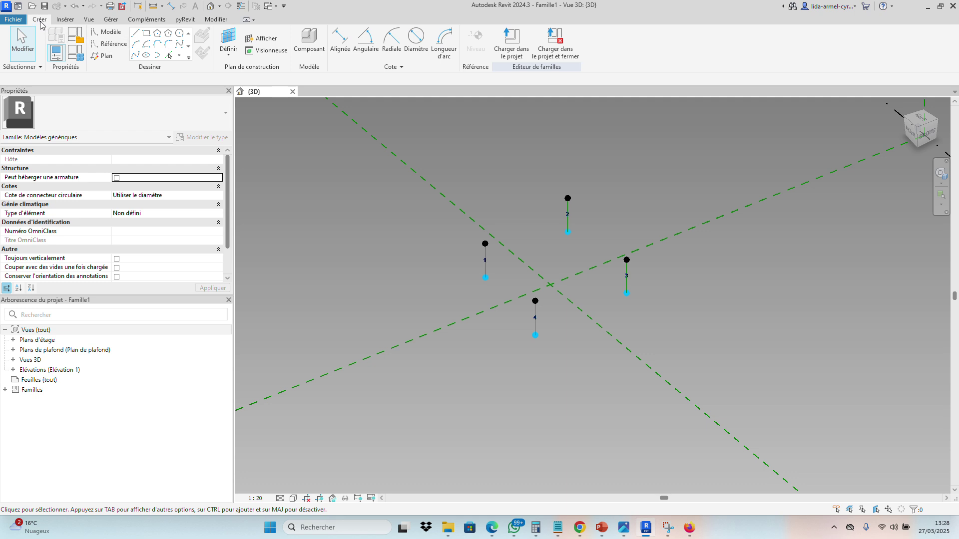
{"action": "left_click", "coordinate": [180, 55]}
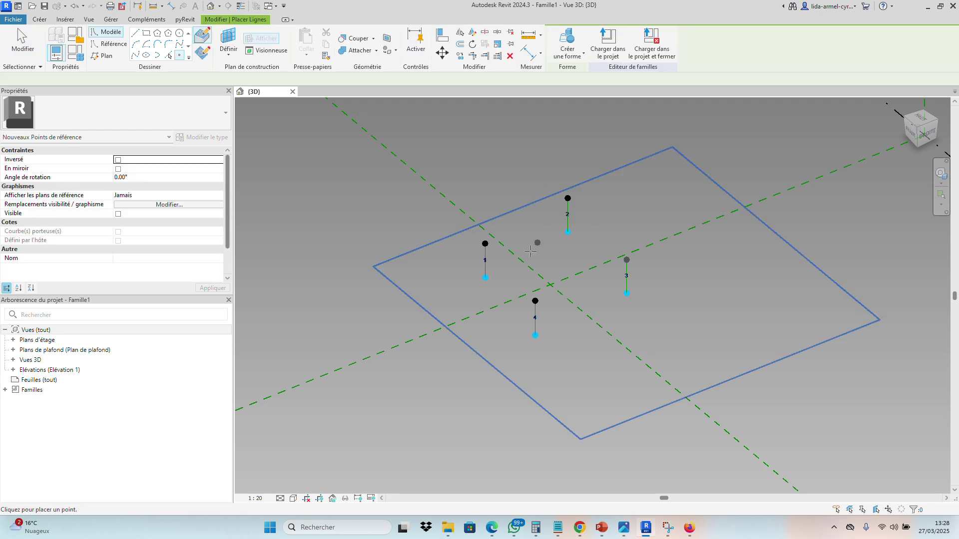
{"action": "scroll", "coordinate": [537, 322], "scroll_direction": "up", "scroll_amount": 8}
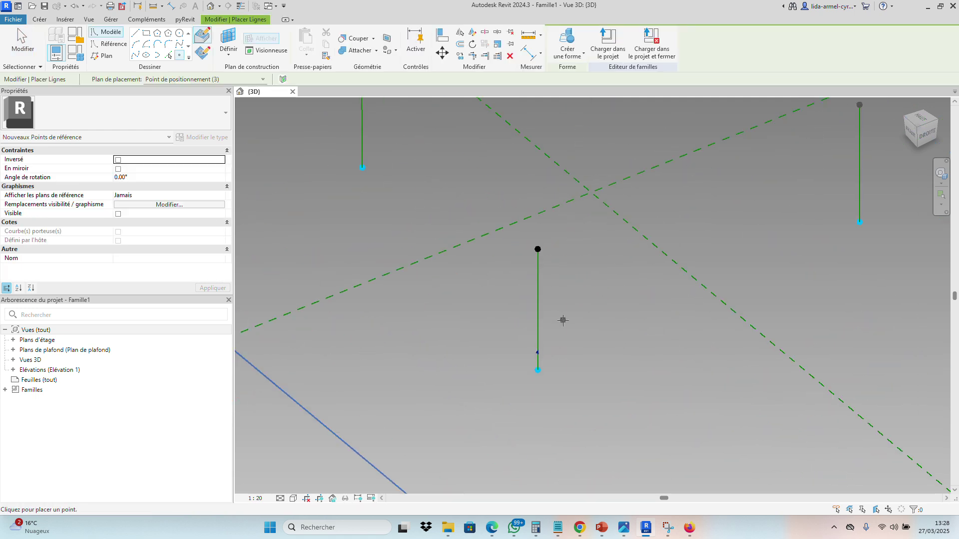
{"action": "scroll", "coordinate": [554, 321], "scroll_direction": "up", "scroll_amount": 1}
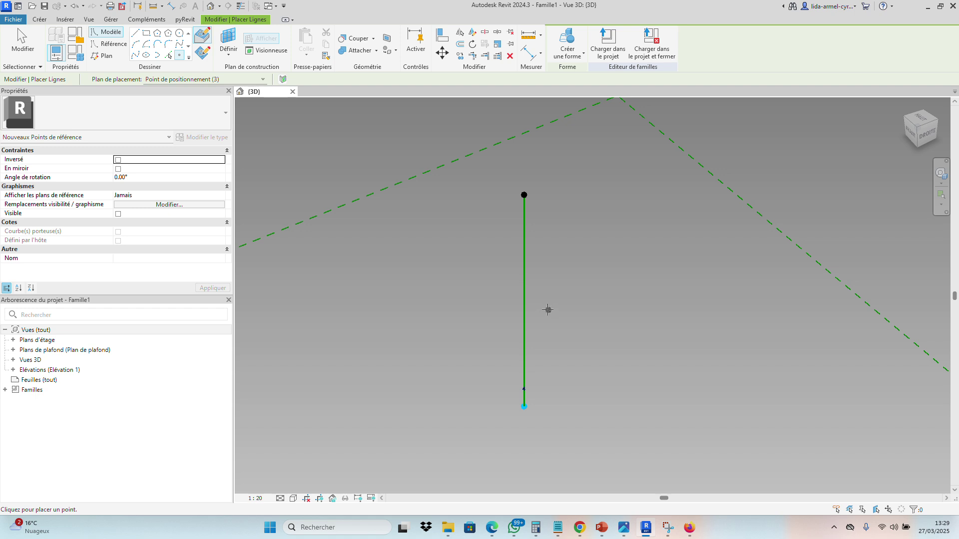
{"action": "scroll", "coordinate": [524, 309], "scroll_direction": "up", "scroll_amount": 5}
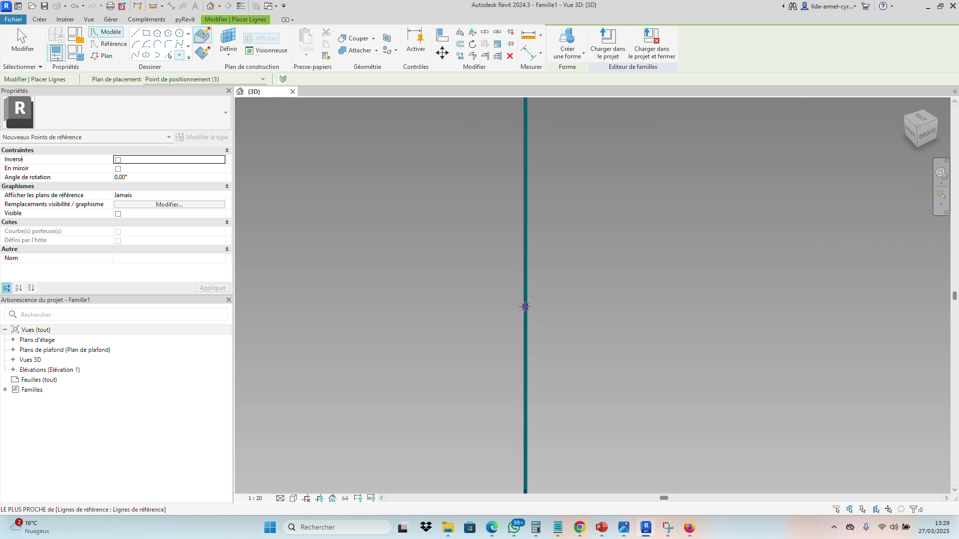
{"action": "left_click", "coordinate": [525, 306]}
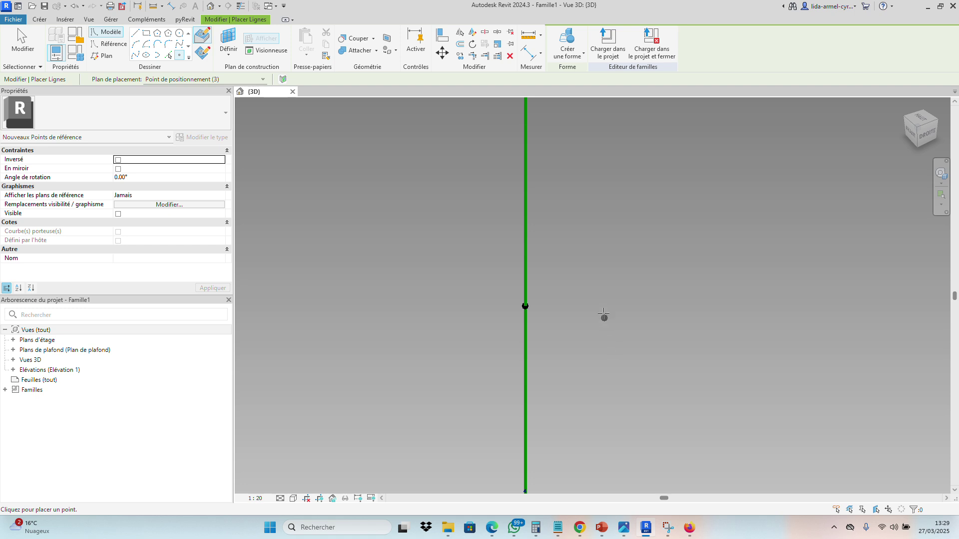
Place a reference point at the midpoint of the vertical reference line above adaptive point 1.
{"action": "scroll", "coordinate": [607, 312], "scroll_direction": "down", "scroll_amount": 6}
{"action": "scroll", "coordinate": [673, 367], "scroll_direction": "down", "scroll_amount": 4}
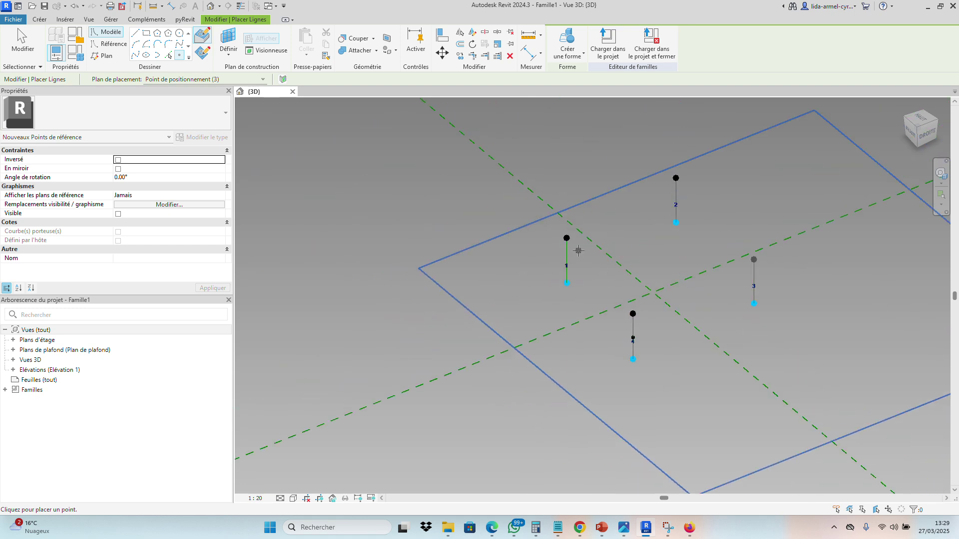
{"action": "scroll", "coordinate": [578, 280], "scroll_direction": "up", "scroll_amount": 5}
{"action": "scroll", "coordinate": [569, 269], "scroll_direction": "up", "scroll_amount": 3}
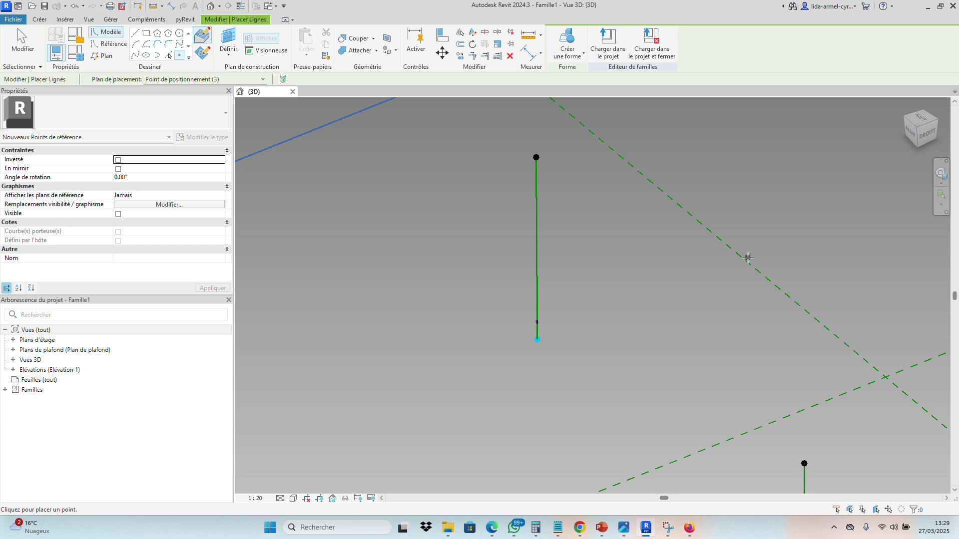
{"action": "scroll", "coordinate": [574, 245], "scroll_direction": "up", "scroll_amount": 2}
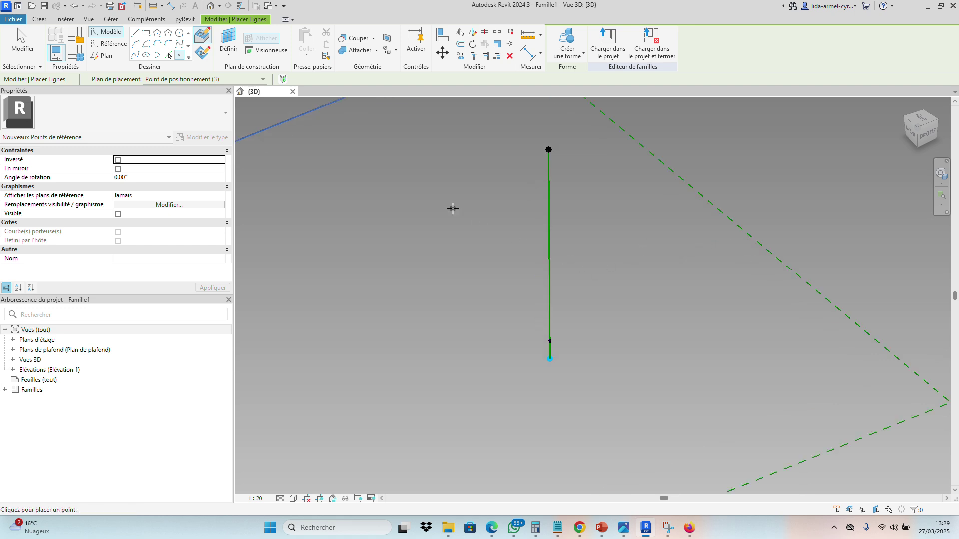
{"action": "scroll", "coordinate": [593, 259], "scroll_direction": "up", "scroll_amount": 2}
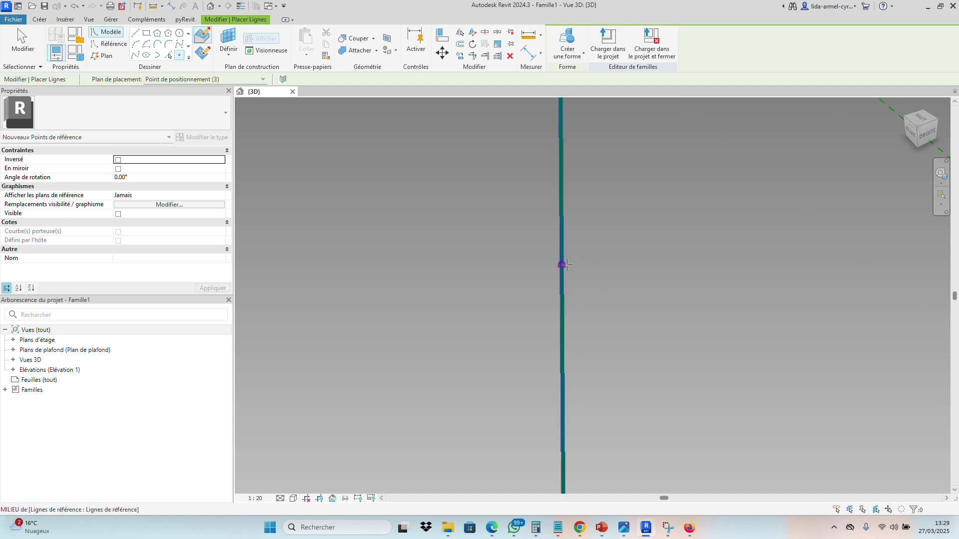
{"action": "left_click", "coordinate": [562, 265]}
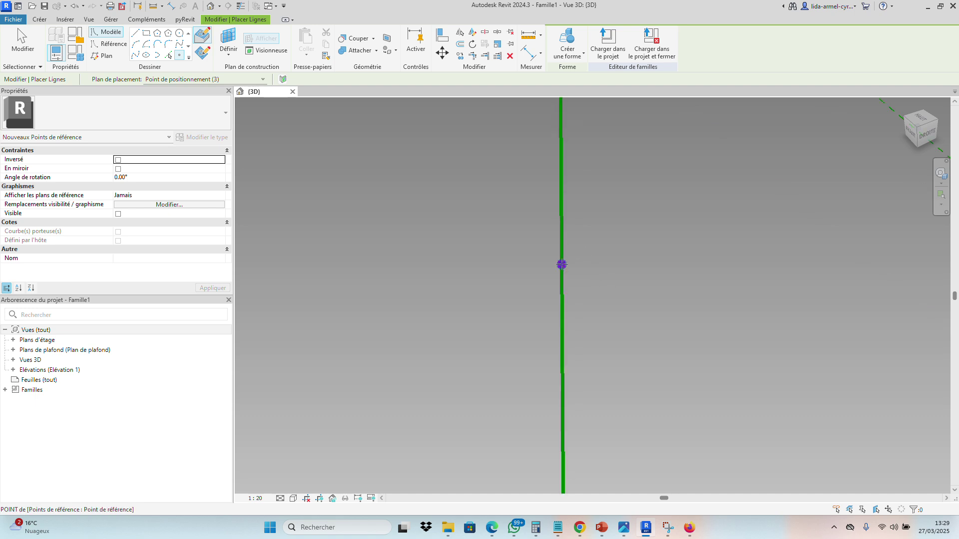
Place a reference point about halfway up the vertical reference line above adaptive point 2.
{"action": "scroll", "coordinate": [411, 268], "scroll_direction": "down", "scroll_amount": 5}
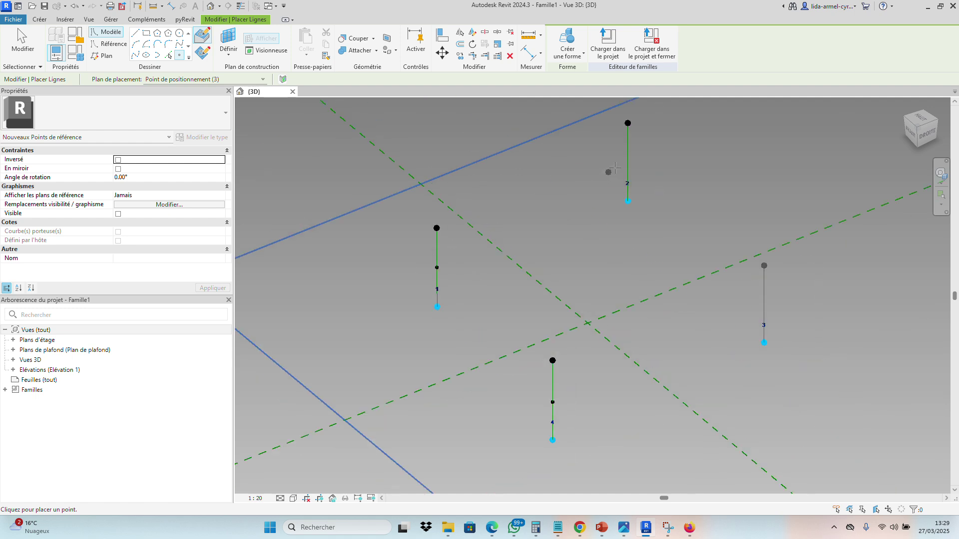
{"action": "scroll", "coordinate": [629, 148], "scroll_direction": "up", "scroll_amount": 3}
{"action": "scroll", "coordinate": [629, 147], "scroll_direction": "up", "scroll_amount": 4}
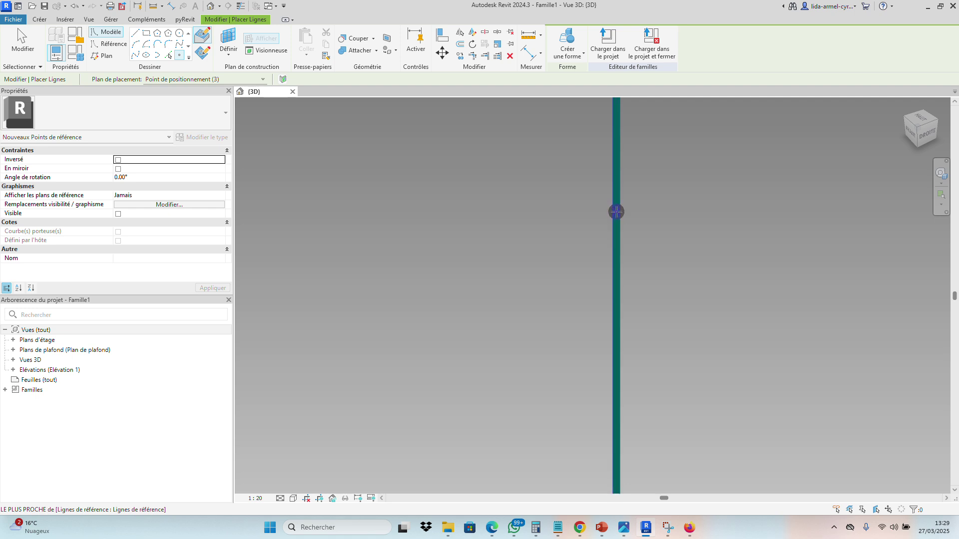
{"action": "left_click", "coordinate": [617, 214]}
Place a reference point about halfway up the vertical reference line above adaptive point 3 and end point placement.
{"action": "scroll", "coordinate": [475, 187], "scroll_direction": "down", "scroll_amount": 6}
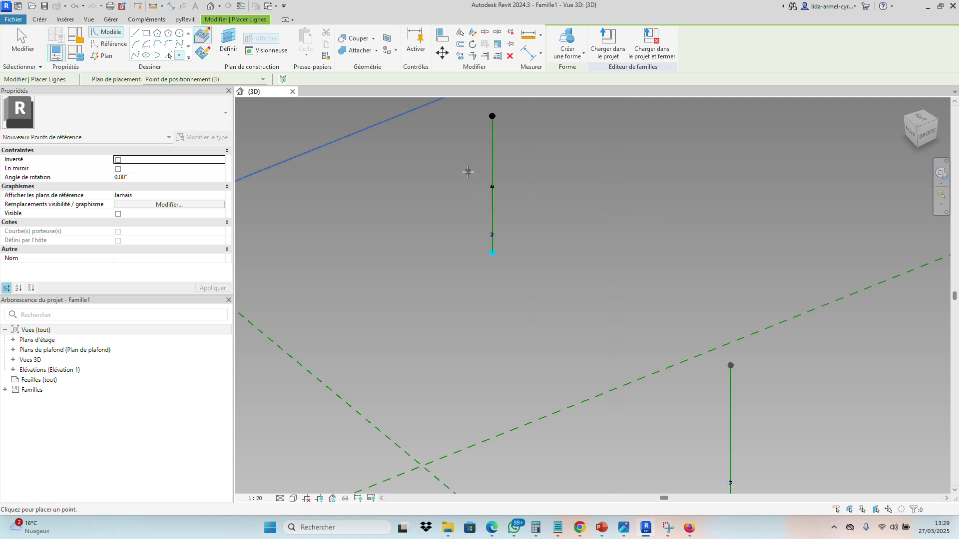
{"action": "scroll", "coordinate": [632, 314], "scroll_direction": "up", "scroll_amount": 6}
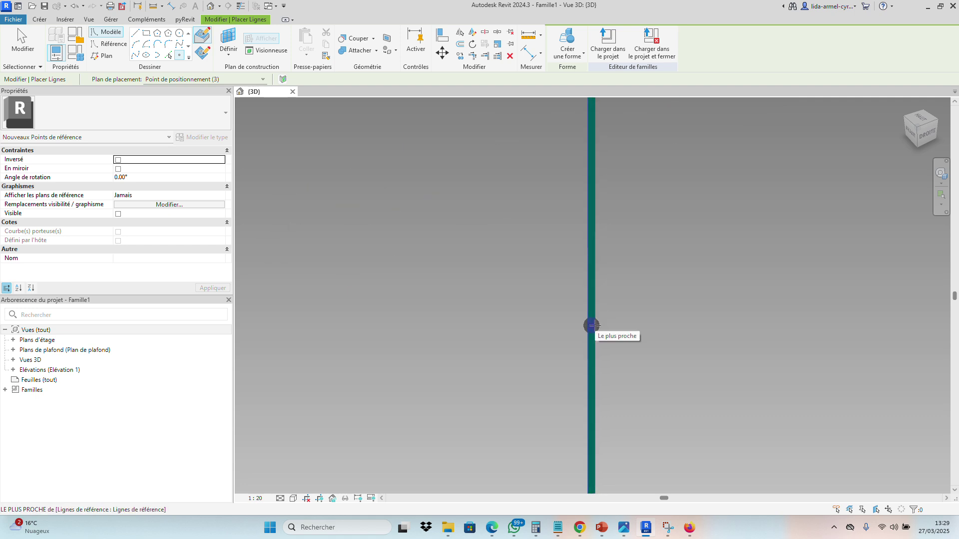
{"action": "left_click", "coordinate": [592, 326]}
{"action": "scroll", "coordinate": [653, 222], "scroll_direction": "down", "scroll_amount": 5}
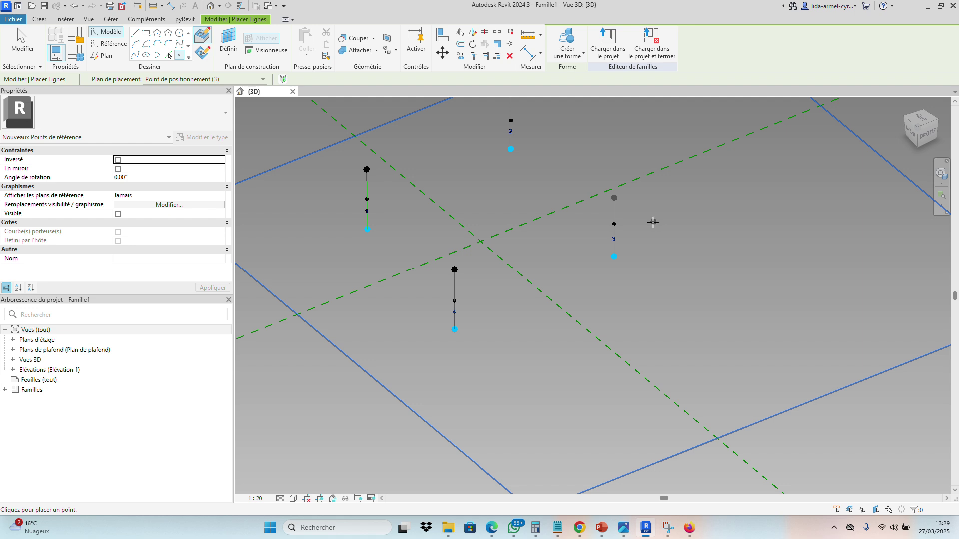
{"action": "scroll", "coordinate": [675, 248], "scroll_direction": "down", "scroll_amount": 3}
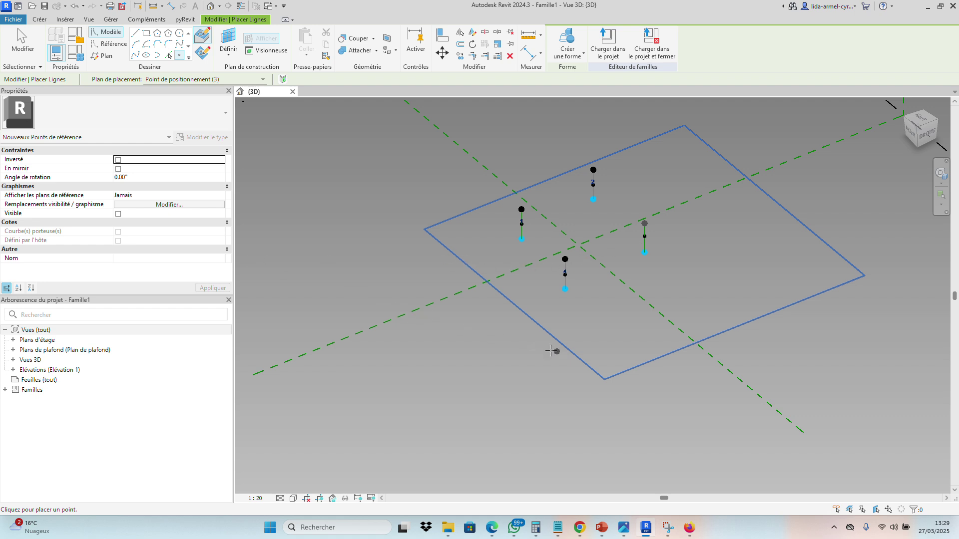
{"action": "key", "text": "Escape"}
{"action": "key", "text": "Escape"}
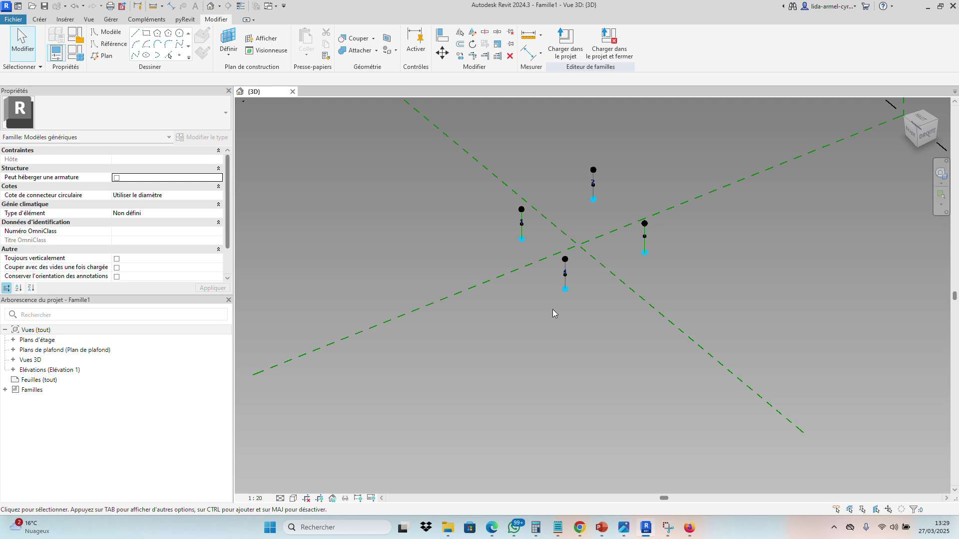
{"action": "scroll", "coordinate": [533, 259], "scroll_direction": "up", "scroll_amount": 3}
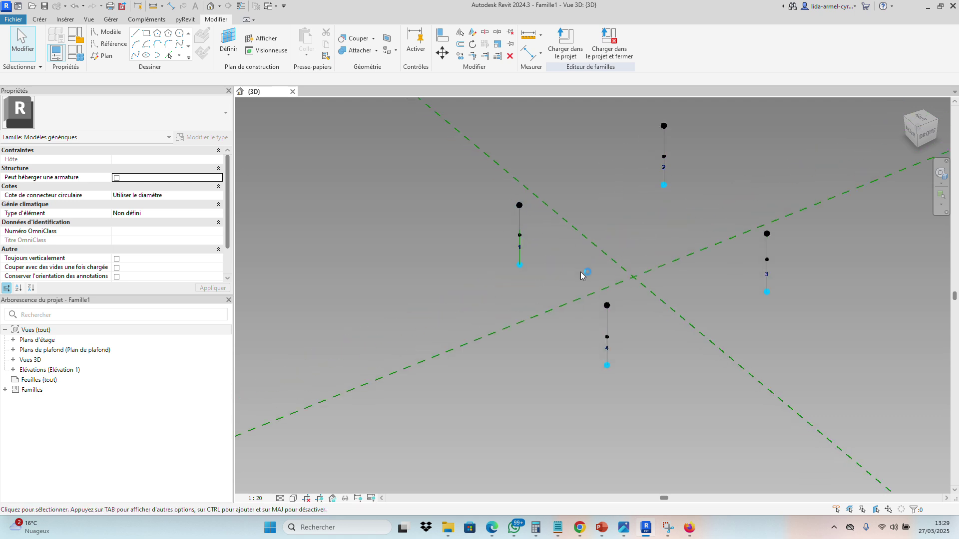
{"action": "left_click", "coordinate": [39, 20]}
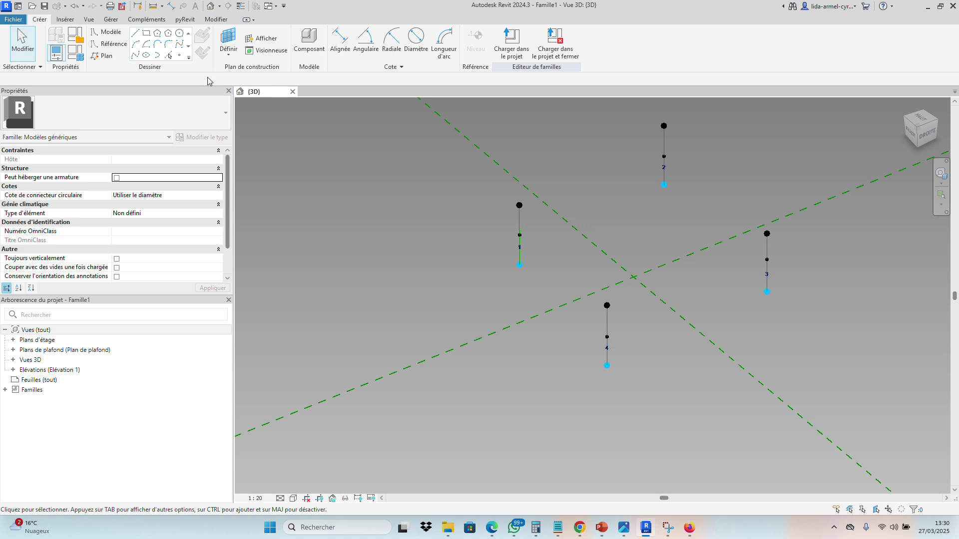
{"action": "left_click", "coordinate": [179, 34]}
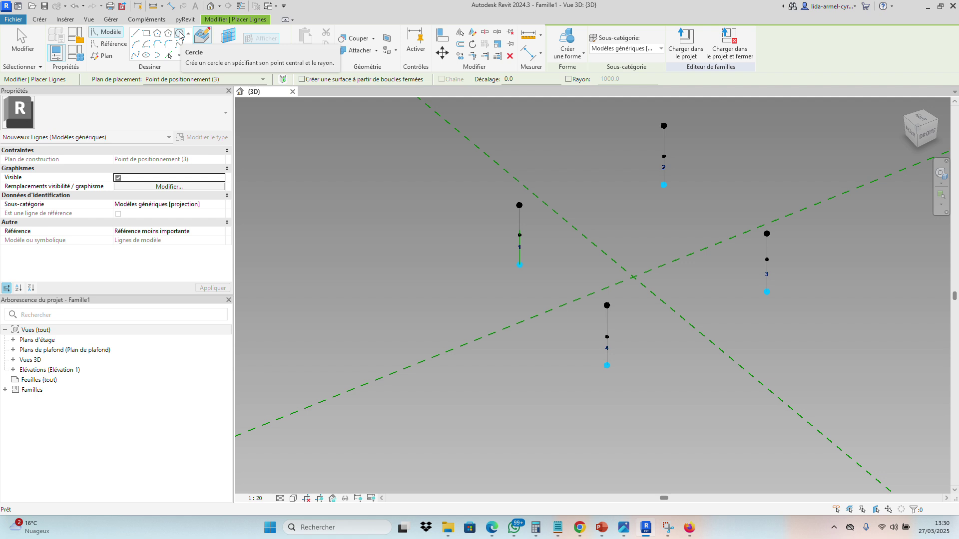
{"action": "key", "text": "Escape"}
{"action": "key", "text": "Escape"}
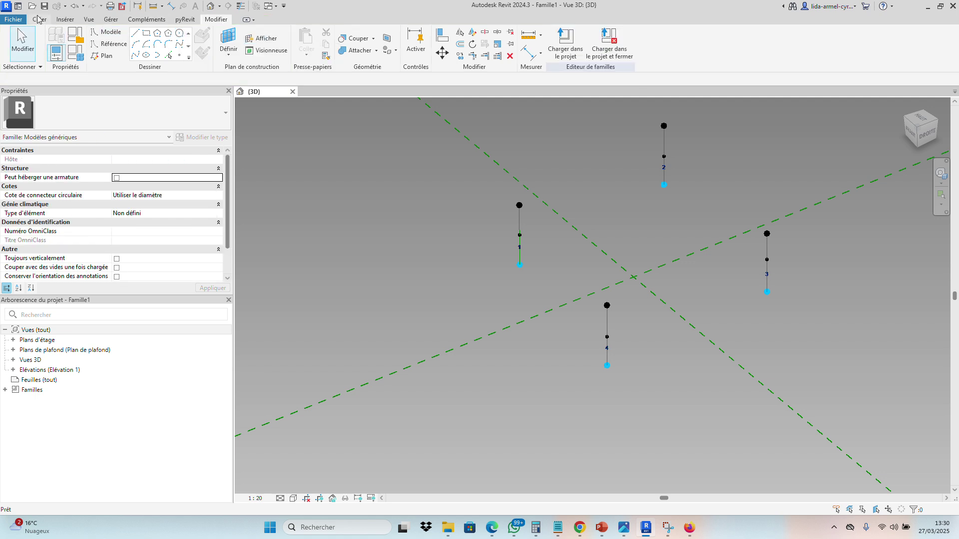
Start a reference-line circle and set its work plane to the mid-height reference point above adaptive point 1.
{"action": "left_click", "coordinate": [109, 44]}
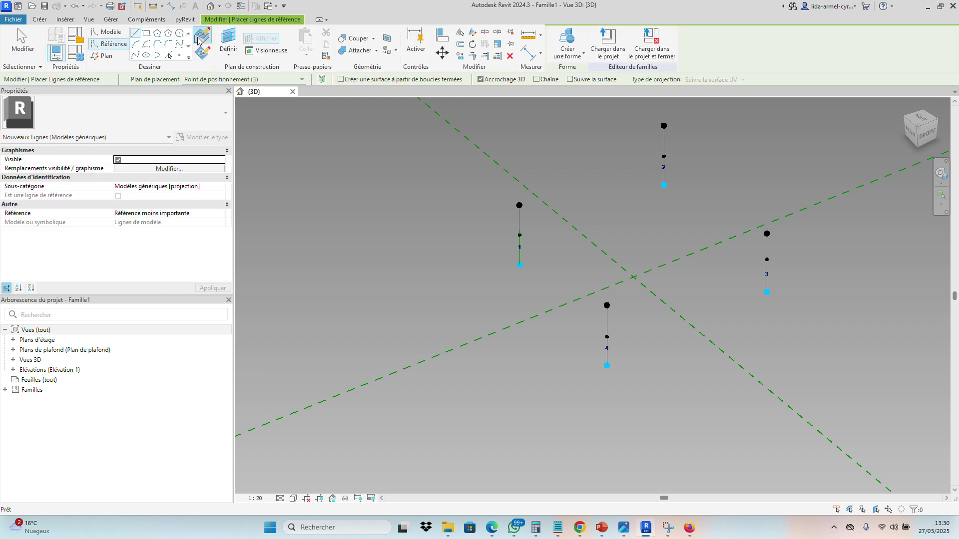
{"action": "left_click", "coordinate": [180, 34]}
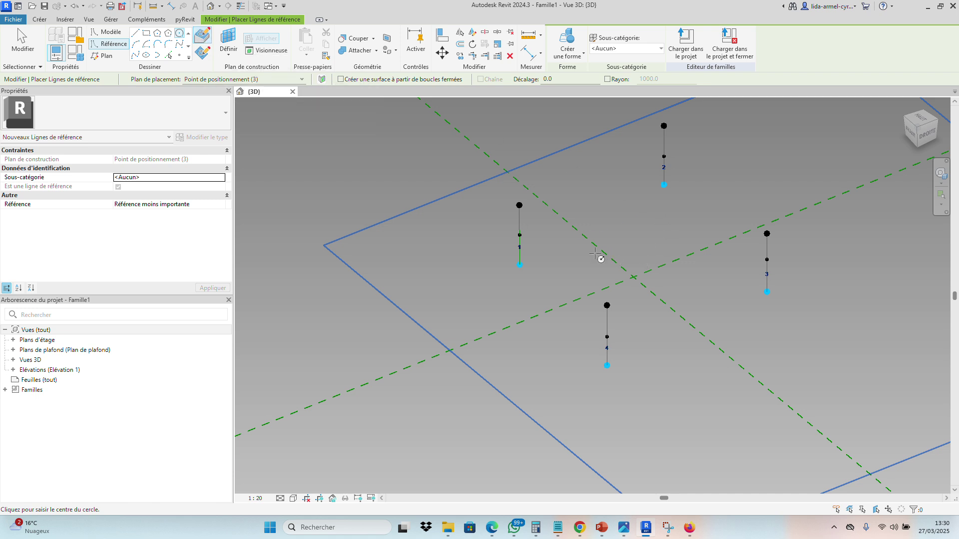
{"action": "scroll", "coordinate": [520, 229], "scroll_direction": "up", "scroll_amount": 1}
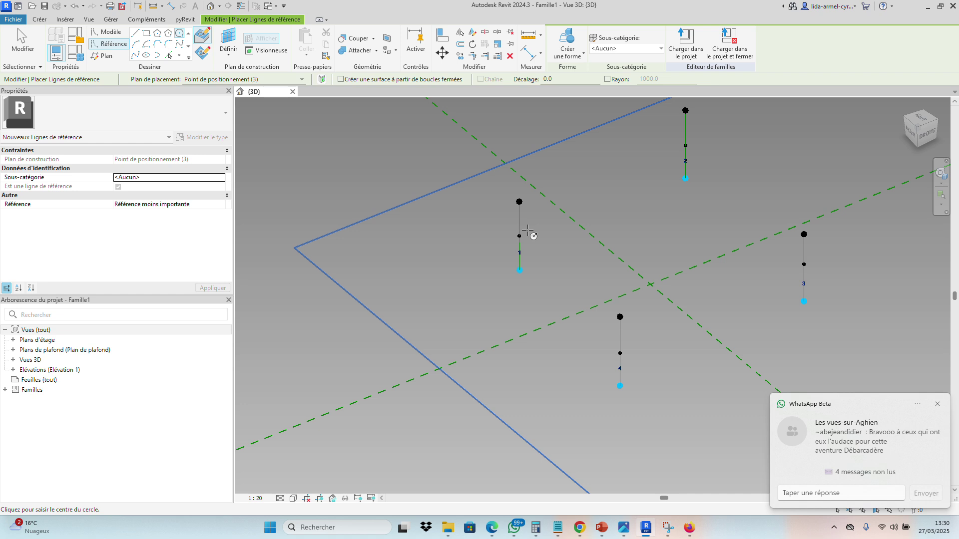
{"action": "key", "text": "Escape"}
{"action": "key", "text": "Escape"}
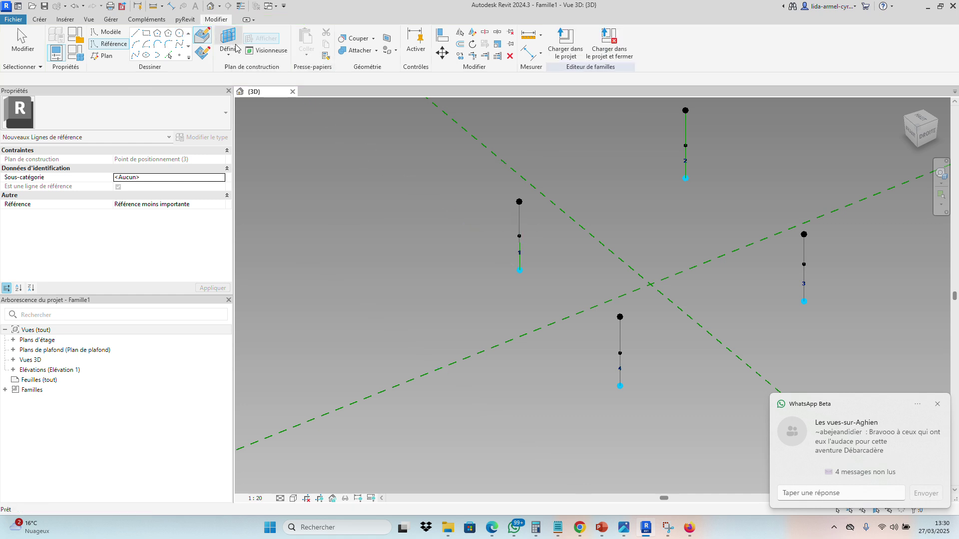
{"action": "left_click", "coordinate": [236, 48]}
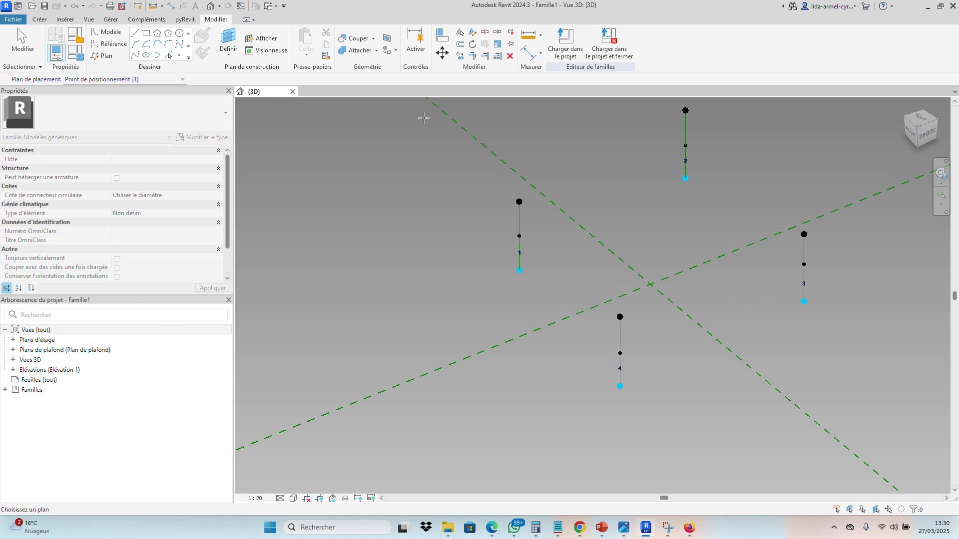
{"action": "scroll", "coordinate": [529, 238], "scroll_direction": "up", "scroll_amount": 5}
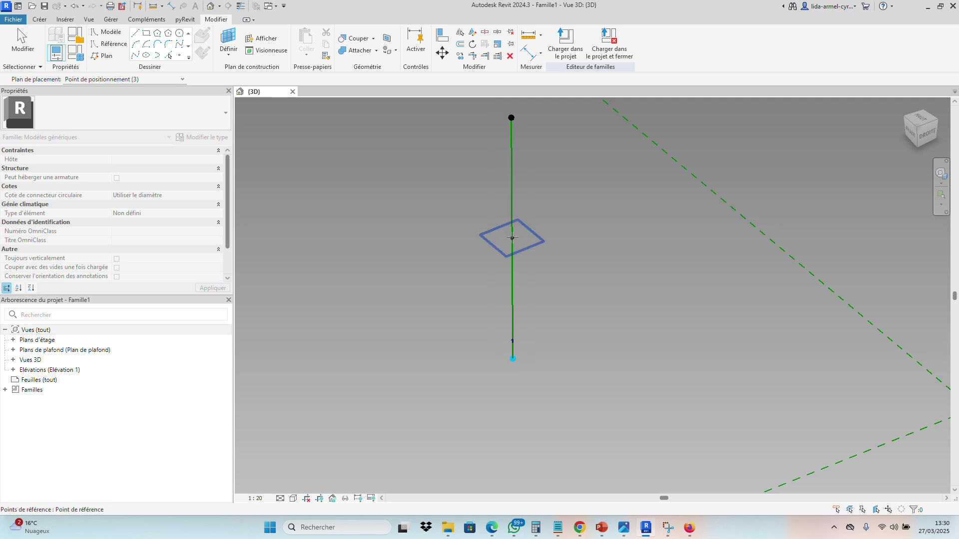
{"action": "scroll", "coordinate": [512, 239], "scroll_direction": "up", "scroll_amount": 3}
{"action": "left_click", "coordinate": [513, 239]}
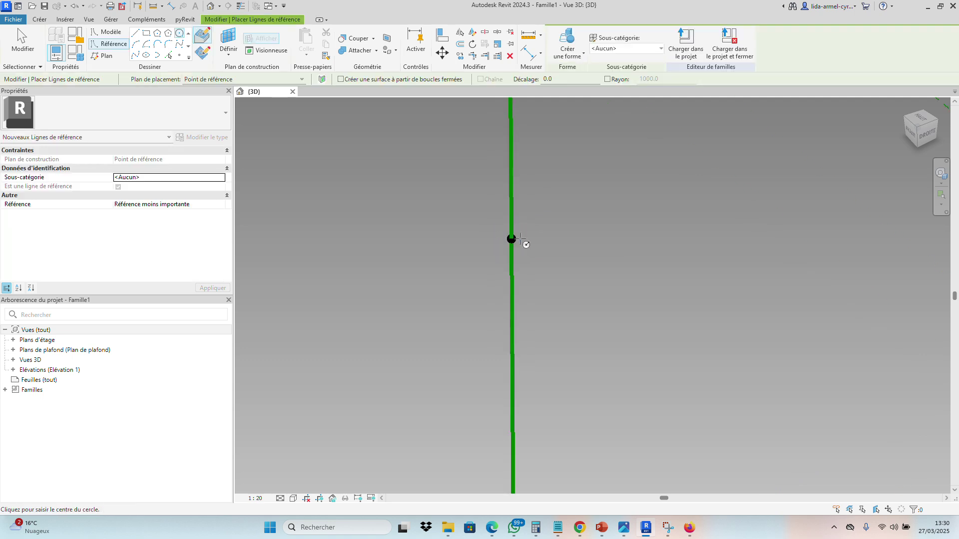
Draw a reference circle with a fixed radius of 600 centred on the midpoint above adaptive point 1.
{"action": "left_click", "coordinate": [607, 78]}
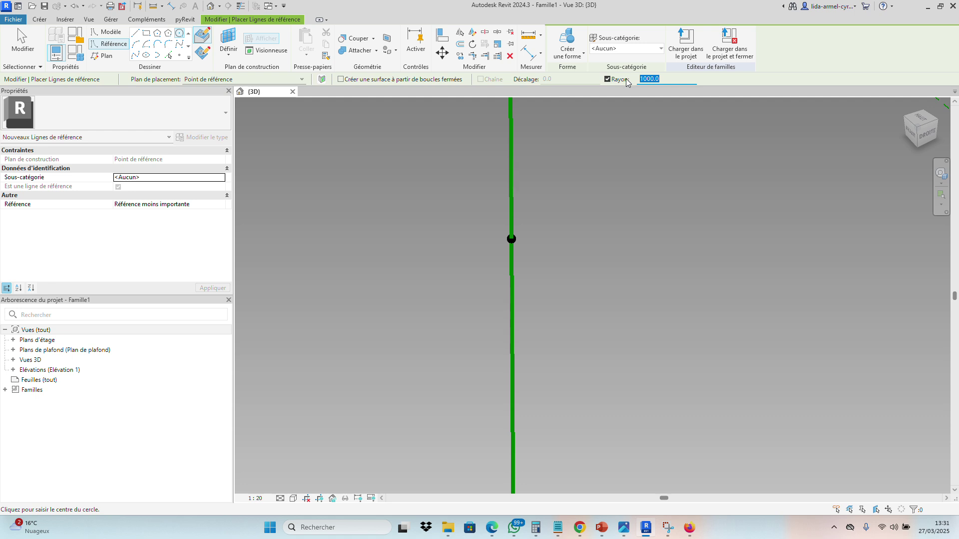
{"action": "key", "text": "Return"}
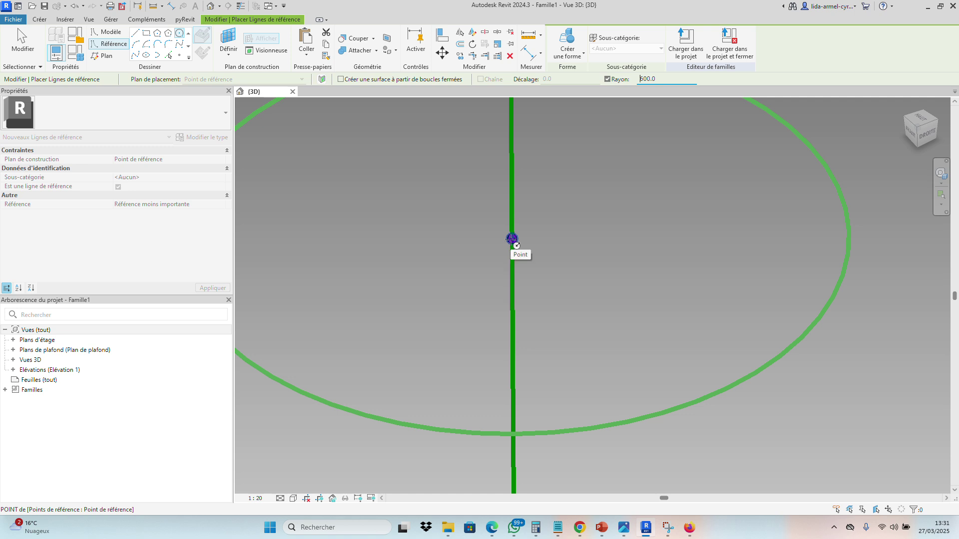
{"action": "scroll", "coordinate": [512, 239], "scroll_direction": "up", "scroll_amount": 3}
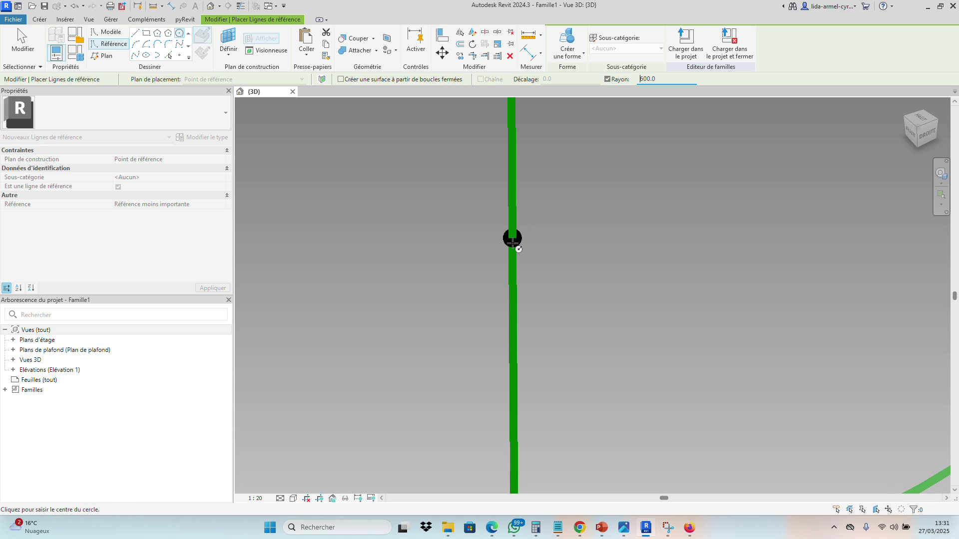
{"action": "left_click", "coordinate": [512, 239]}
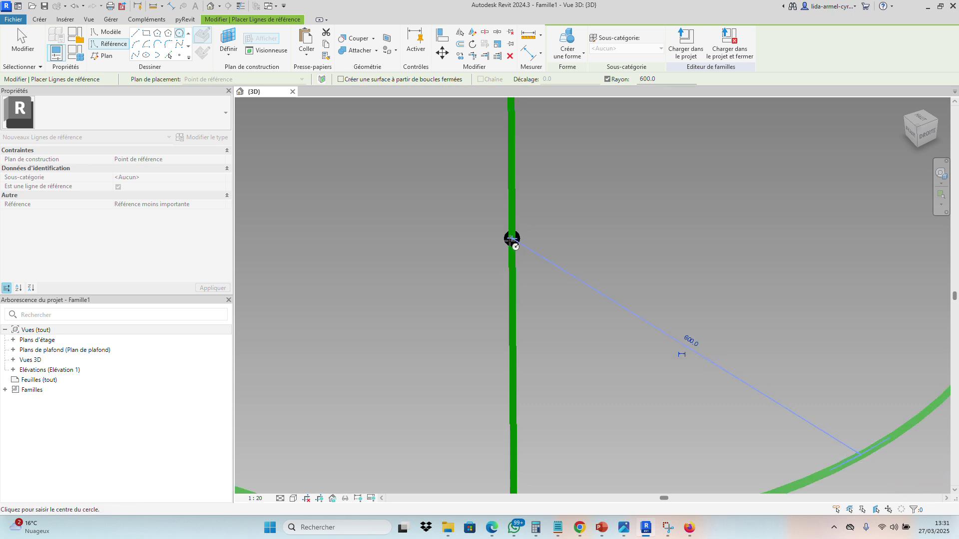
{"action": "scroll", "coordinate": [512, 239], "scroll_direction": "down", "scroll_amount": 3}
{"action": "scroll", "coordinate": [429, 331], "scroll_direction": "down", "scroll_amount": 3}
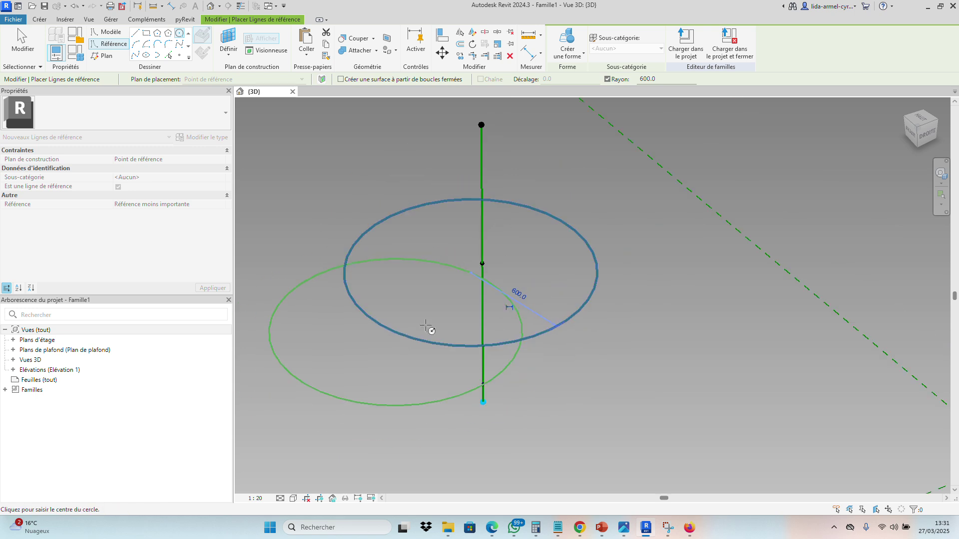
{"action": "key", "text": "Escape"}
Start another reference-line circle and set its work plane to the mid-height reference point above adaptive point 2.
{"action": "scroll", "coordinate": [439, 310], "scroll_direction": "down", "scroll_amount": 5}
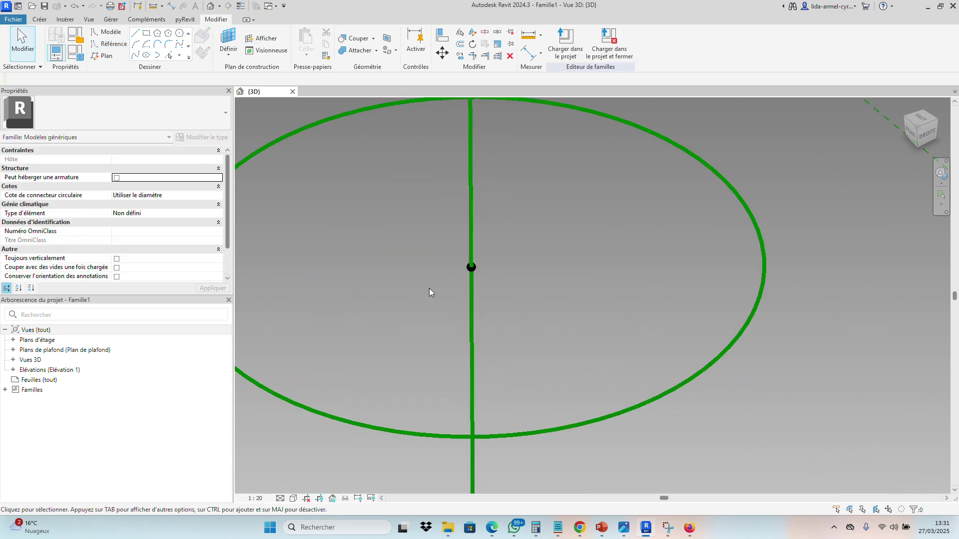
{"action": "scroll", "coordinate": [363, 264], "scroll_direction": "down", "scroll_amount": 3}
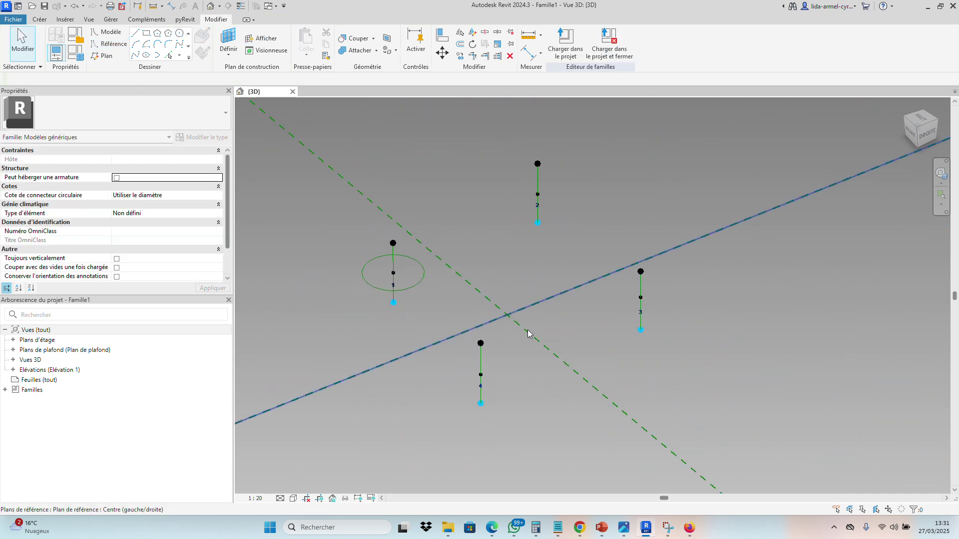
{"action": "middle_click_drag", "start_coordinate": [413, 346], "coordinate": [396, 313]}
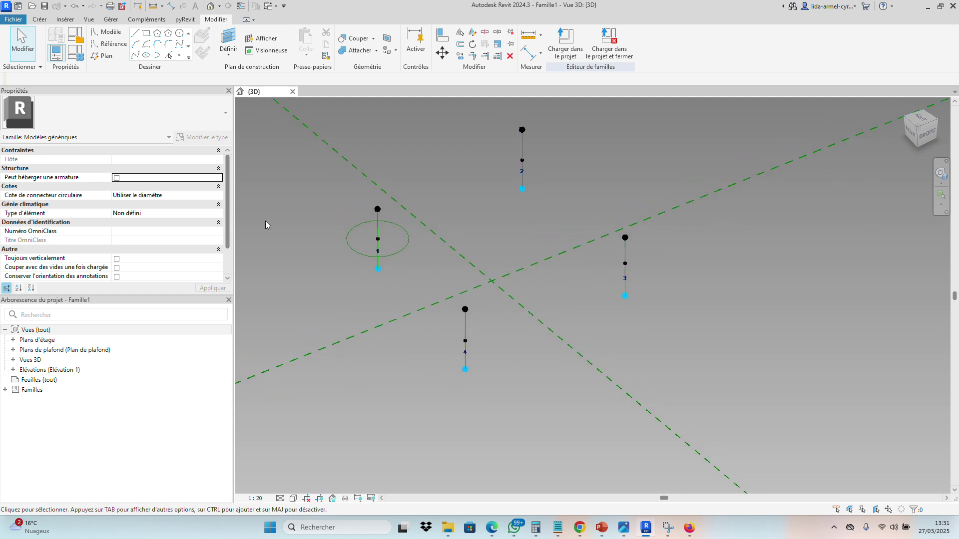
{"action": "left_click", "coordinate": [43, 22]}
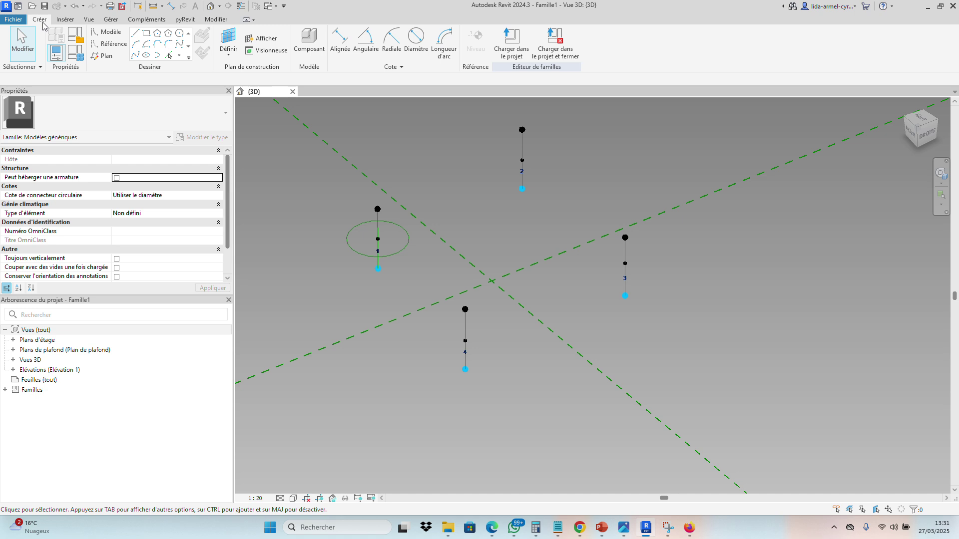
{"action": "left_click", "coordinate": [109, 44]}
{"action": "left_click", "coordinate": [179, 33]}
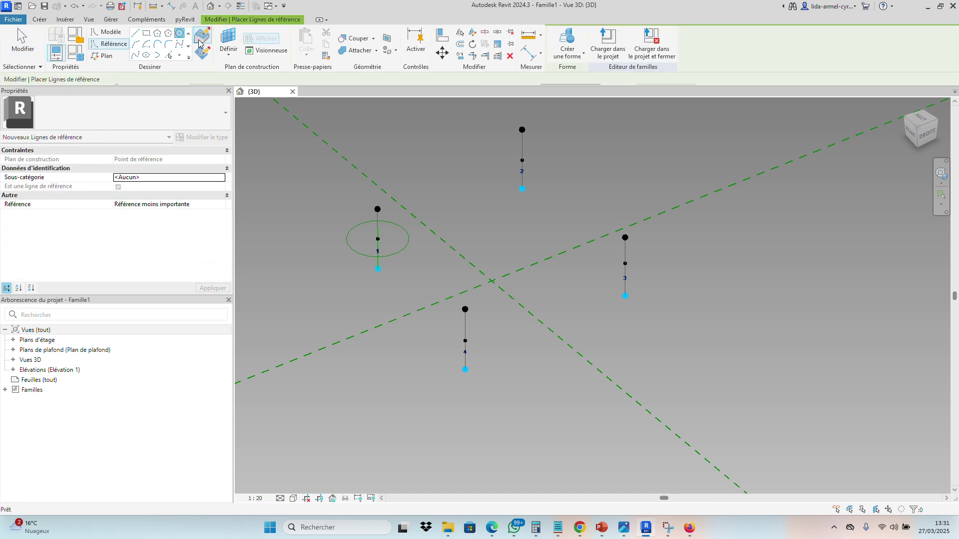
{"action": "left_click", "coordinate": [228, 40]}
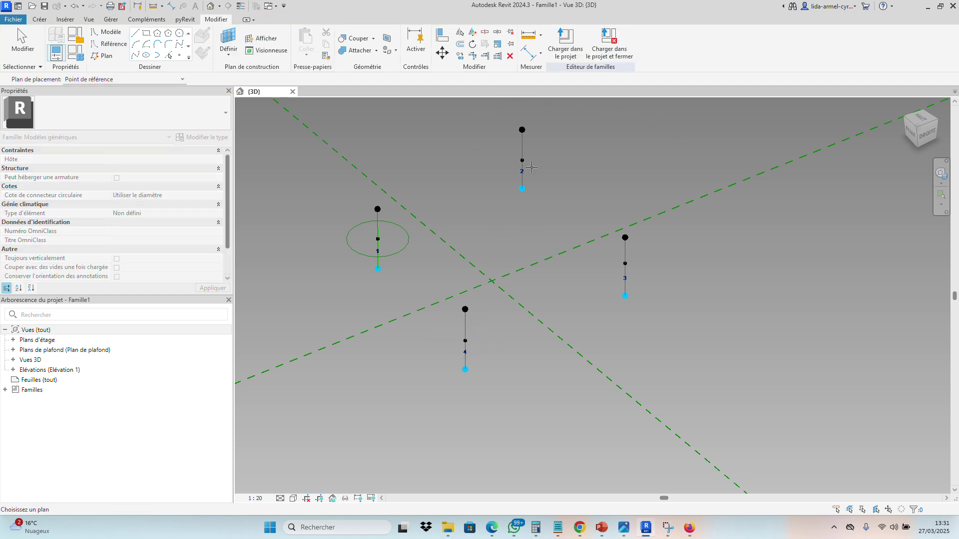
{"action": "scroll", "coordinate": [522, 161], "scroll_direction": "up", "scroll_amount": 4}
{"action": "scroll", "coordinate": [518, 164], "scroll_direction": "up", "scroll_amount": 5}
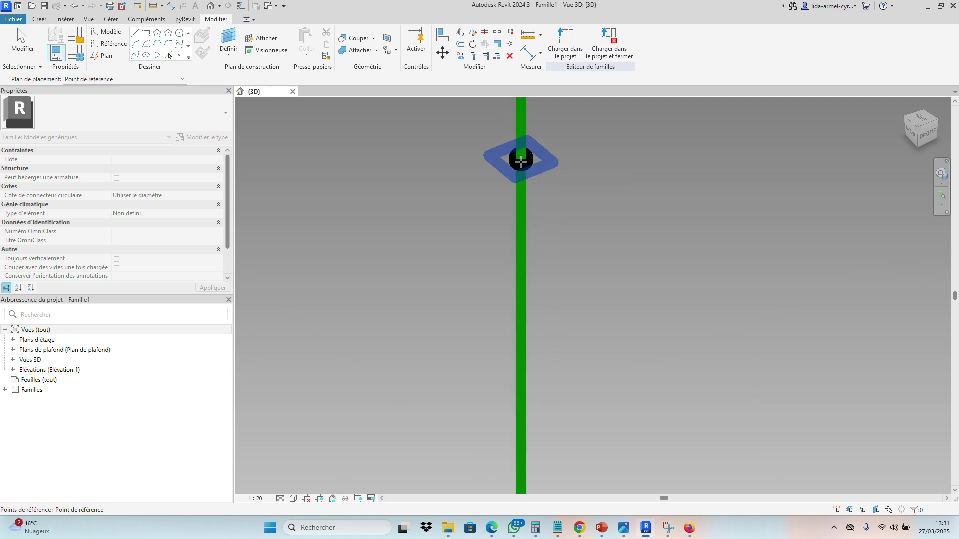
{"action": "left_click", "coordinate": [521, 161]}
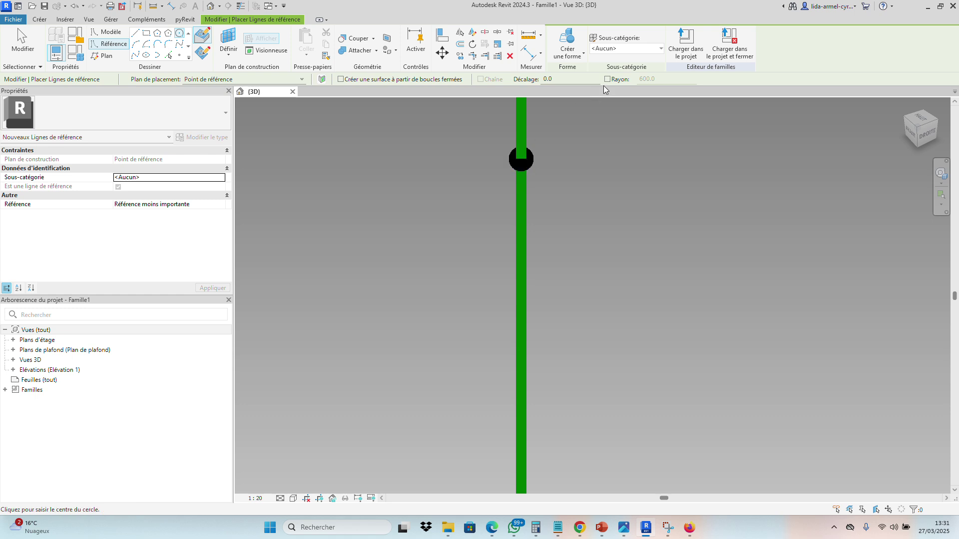
Draw a reference circle with a fixed radius of 600 centred on the midpoint above adaptive point 2.
{"action": "left_click", "coordinate": [607, 79]}
{"action": "left_click", "coordinate": [521, 159]}
{"action": "scroll", "coordinate": [521, 159], "scroll_direction": "down", "scroll_amount": 5}
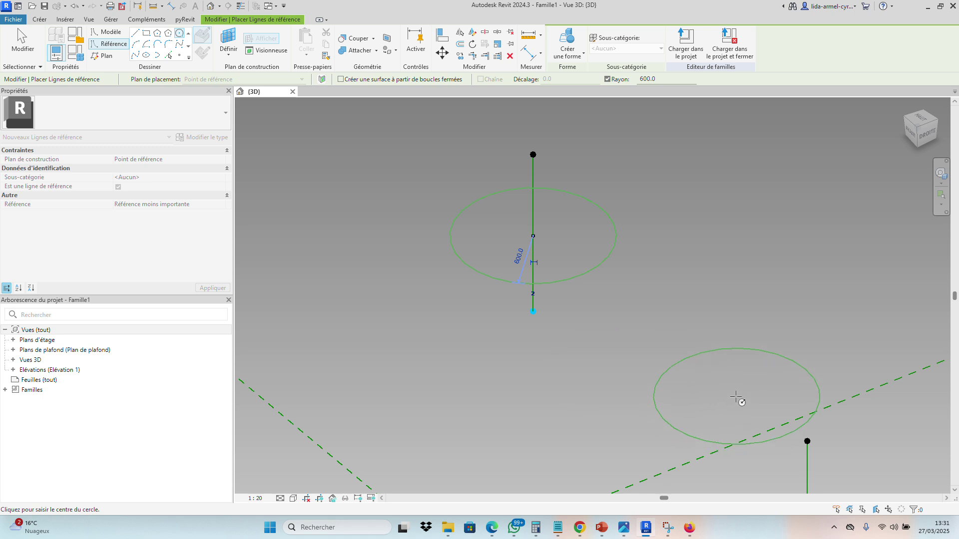
{"action": "key", "text": "Escape"}
{"action": "scroll", "coordinate": [586, 324], "scroll_direction": "down", "scroll_amount": 3}
{"action": "scroll", "coordinate": [450, 255], "scroll_direction": "down", "scroll_amount": 10}
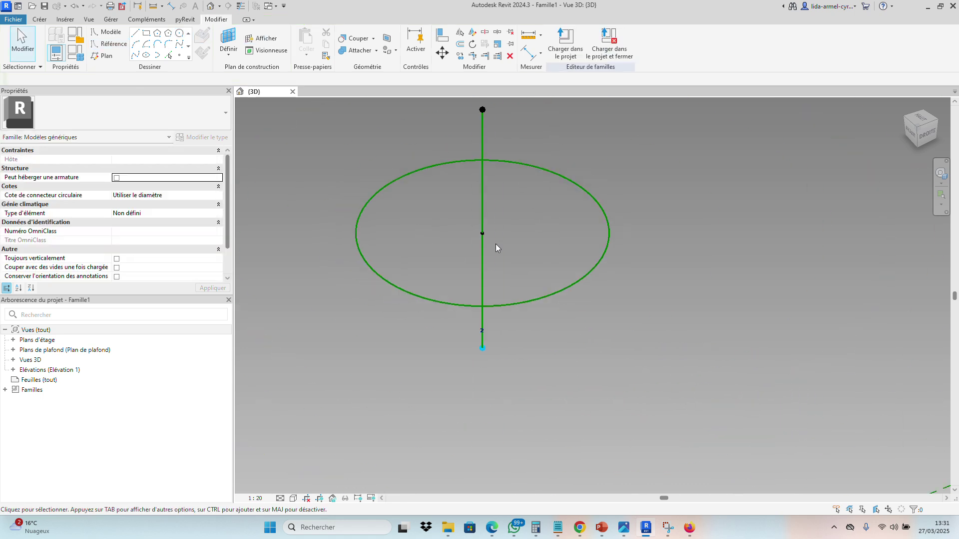
{"action": "scroll", "coordinate": [589, 331], "scroll_direction": "up", "scroll_amount": 5}
{"action": "scroll", "coordinate": [576, 288], "scroll_direction": "up", "scroll_amount": 3}
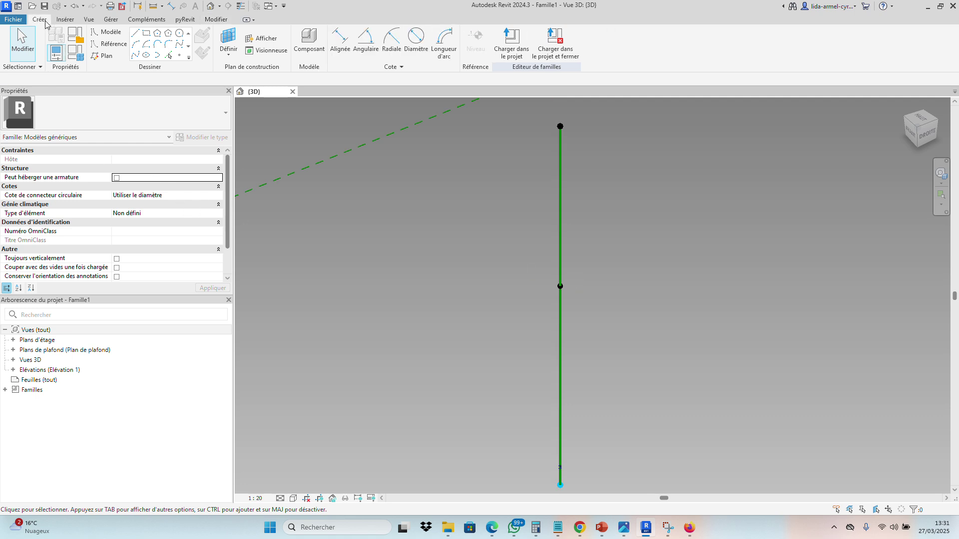
{"action": "left_click", "coordinate": [109, 45]}
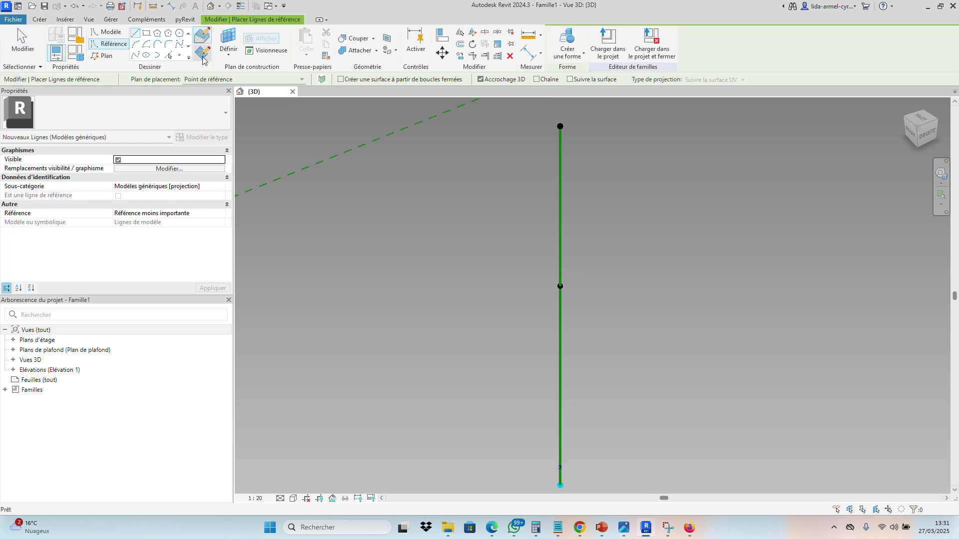
{"action": "left_click", "coordinate": [169, 33]}
{"action": "key", "text": "Escape"}
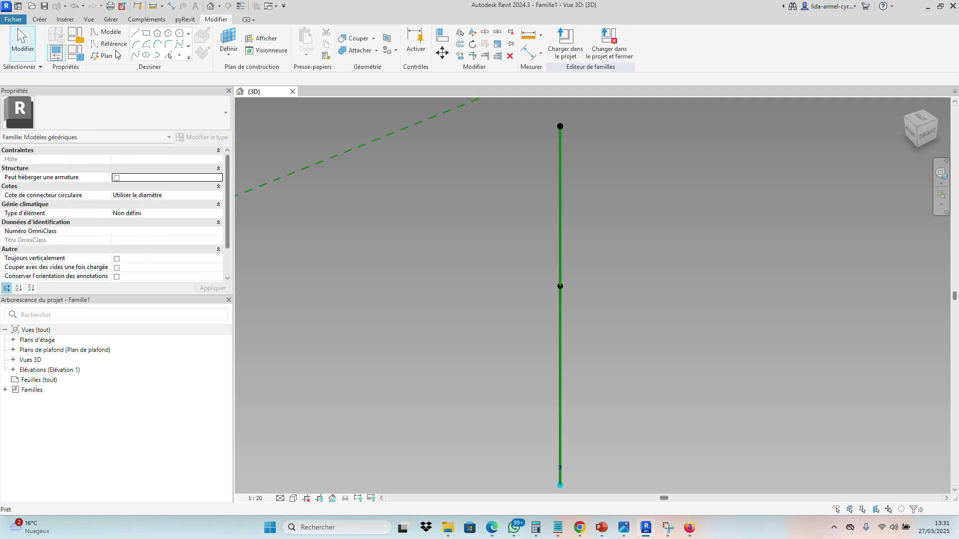
Start another reference-line circle and set its work plane to the mid-height reference point above adaptive point 3.
{"action": "left_click", "coordinate": [45, 21]}
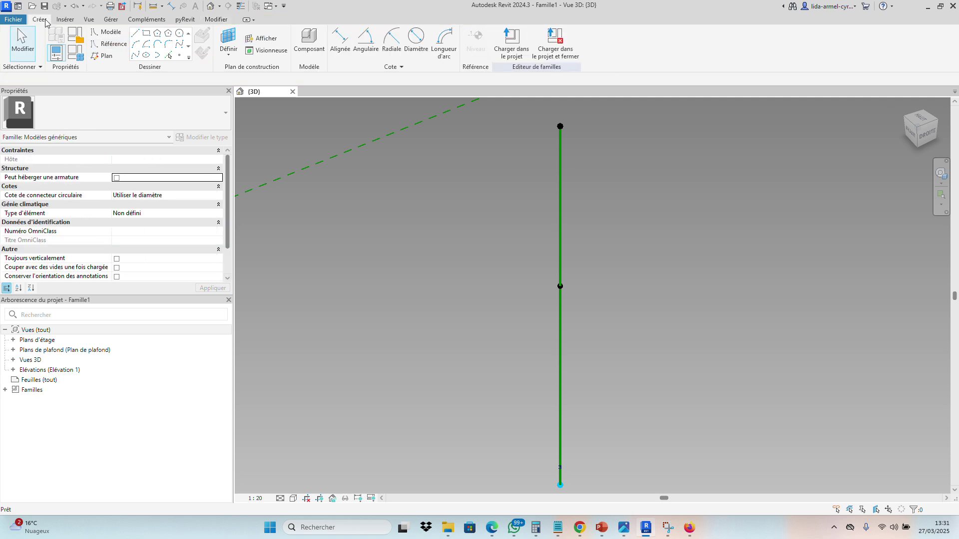
{"action": "left_click", "coordinate": [109, 44]}
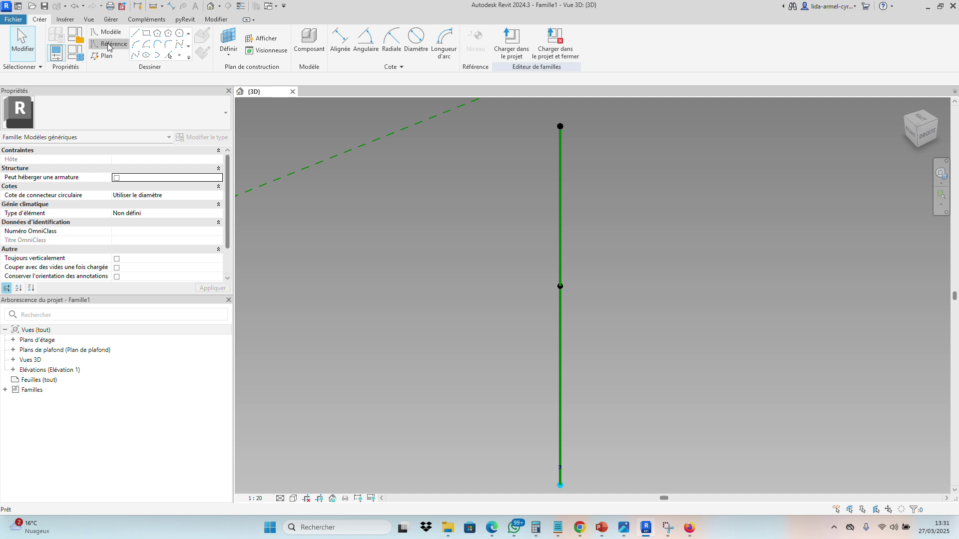
{"action": "left_click", "coordinate": [180, 34]}
{"action": "left_click", "coordinate": [226, 38]}
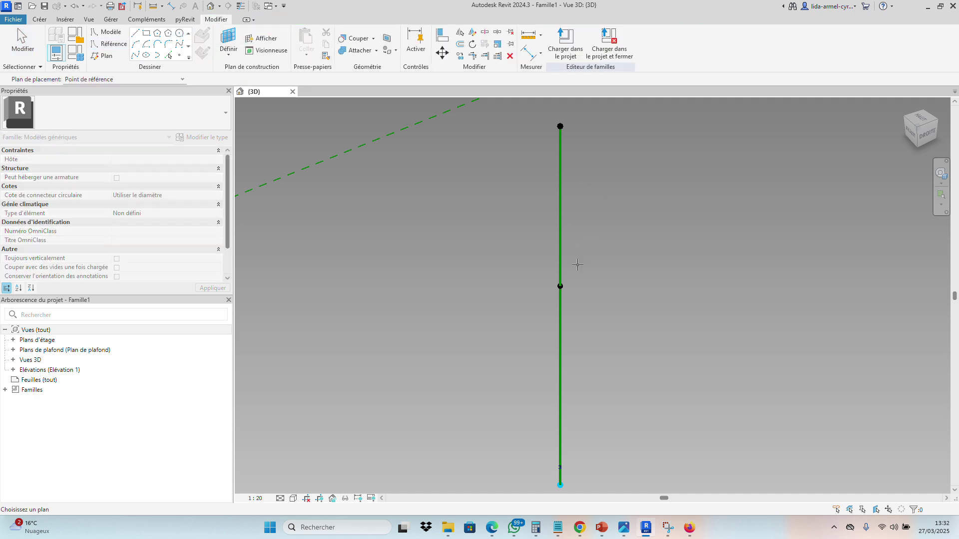
{"action": "scroll", "coordinate": [560, 286], "scroll_direction": "up", "scroll_amount": 2}
{"action": "left_click", "coordinate": [560, 287]}
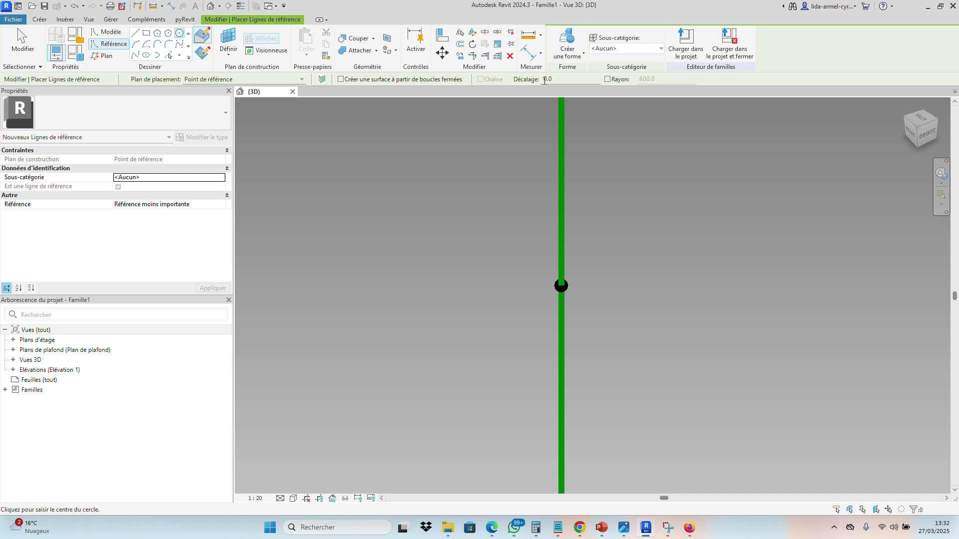
Draw a reference circle with a fixed radius of 600 centred on the midpoint above adaptive point 3.
{"action": "left_click", "coordinate": [608, 80]}
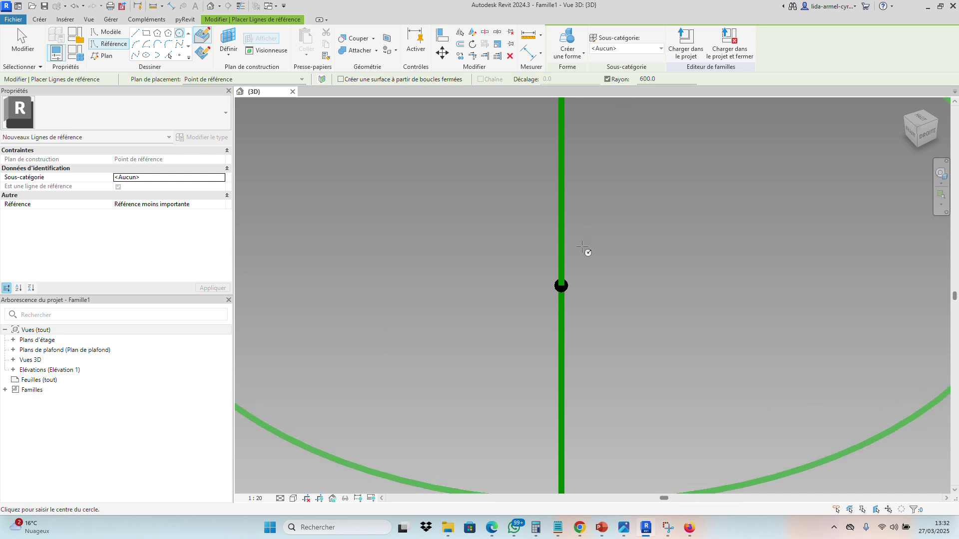
{"action": "left_click", "coordinate": [562, 285]}
{"action": "scroll", "coordinate": [549, 285], "scroll_direction": "down", "scroll_amount": 3}
{"action": "key", "text": "Escape"}
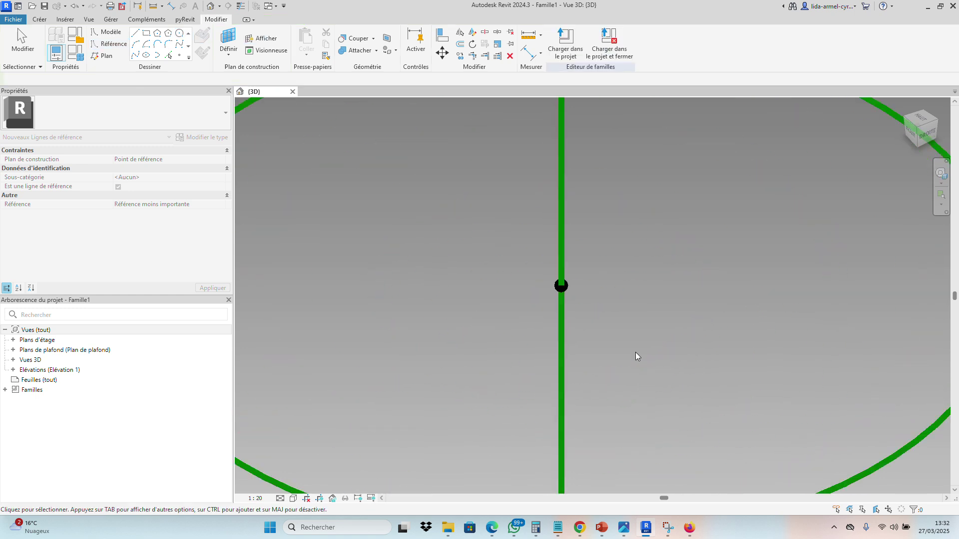
{"action": "scroll", "coordinate": [568, 280], "scroll_direction": "down", "scroll_amount": 9}
{"action": "scroll", "coordinate": [549, 285], "scroll_direction": "down", "scroll_amount": 3}
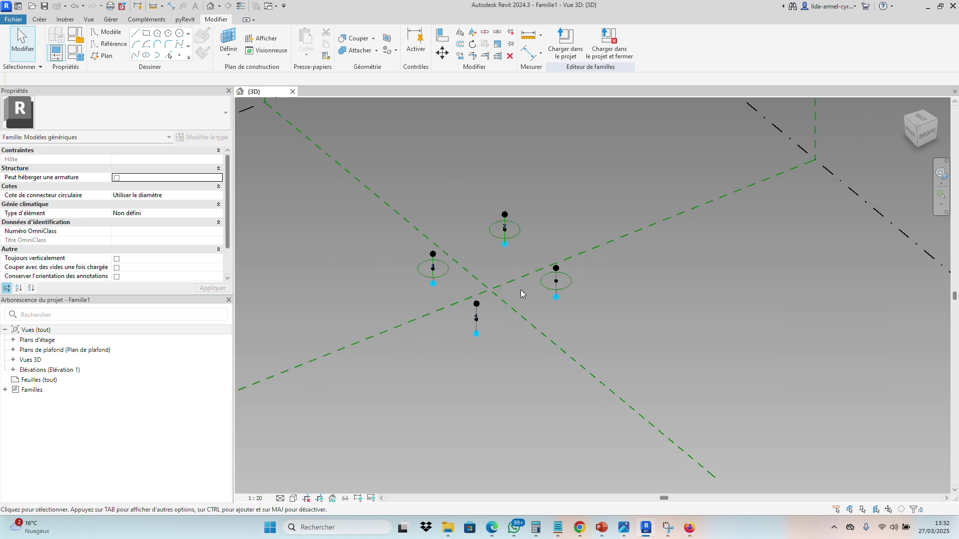
Start another reference-line circle and set its work plane to the mid-height reference point above adaptive point 4.
{"action": "scroll", "coordinate": [454, 345], "scroll_direction": "up", "scroll_amount": 10}
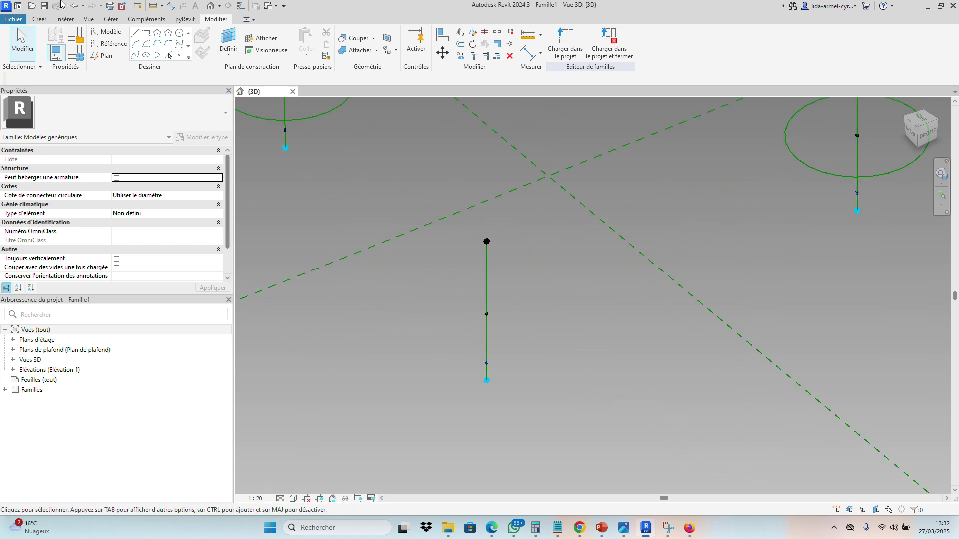
{"action": "left_click", "coordinate": [111, 45]}
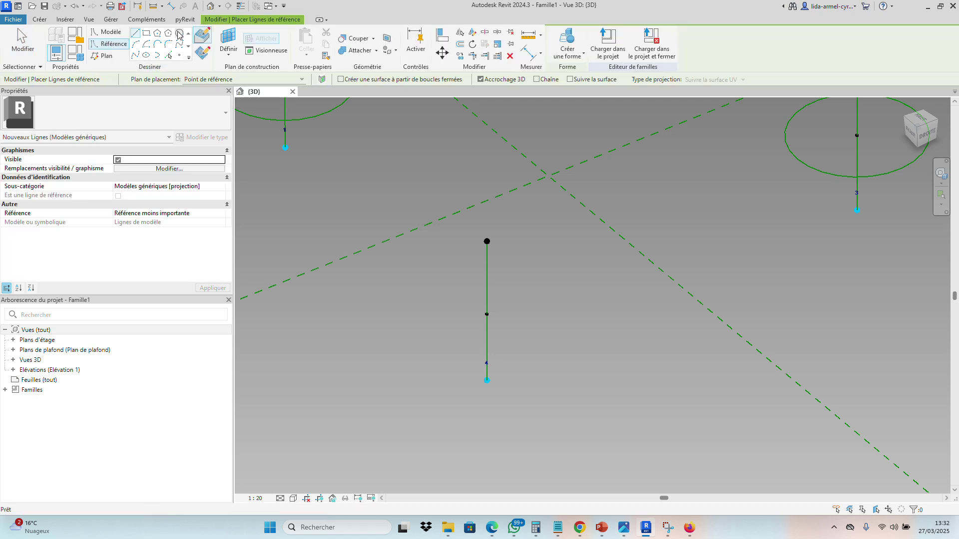
{"action": "left_click", "coordinate": [228, 39]}
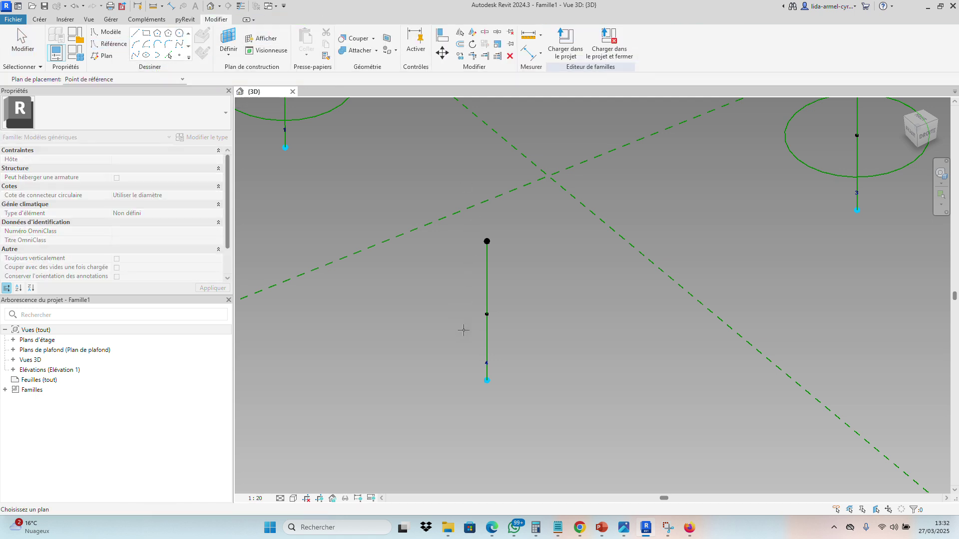
{"action": "scroll", "coordinate": [475, 310], "scroll_direction": "up", "scroll_amount": 6}
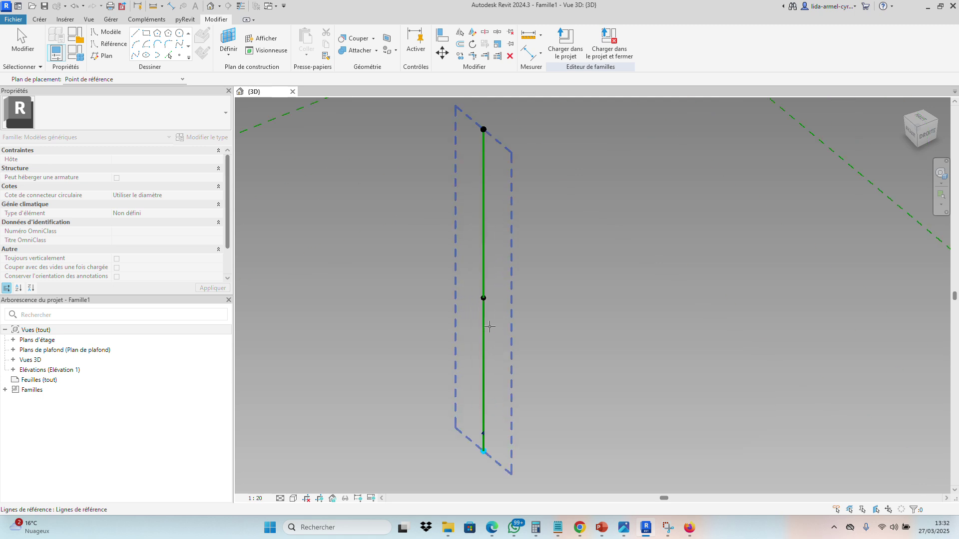
{"action": "left_click", "coordinate": [477, 299]}
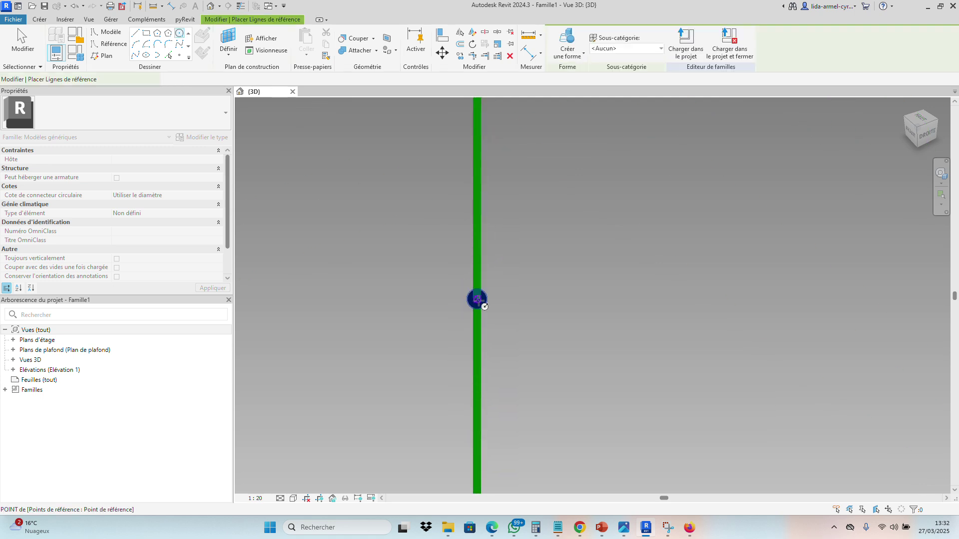
Draw a reference circle with a fixed radius of 600 centred on the midpoint above adaptive point 4.
{"action": "left_click", "coordinate": [613, 79]}
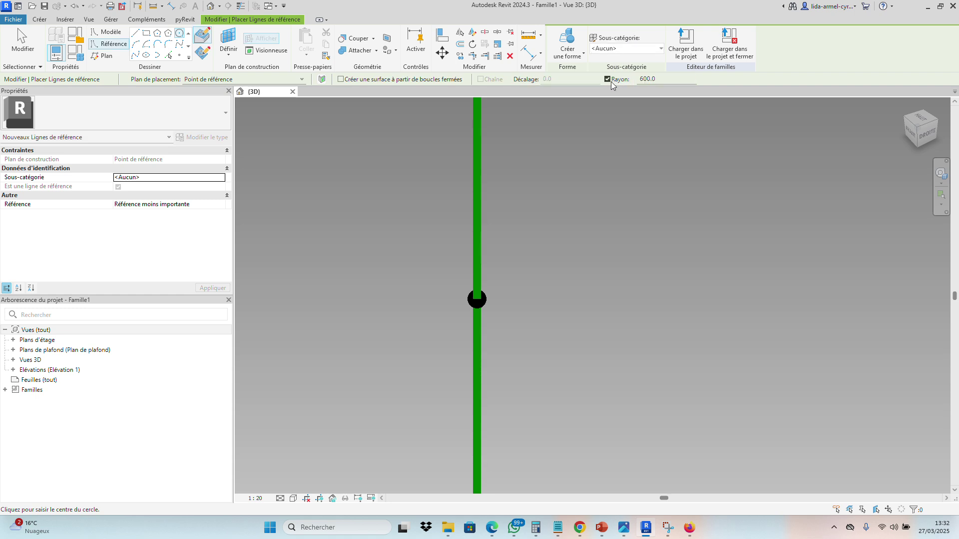
{"action": "left_click", "coordinate": [477, 303]}
{"action": "scroll", "coordinate": [469, 288], "scroll_direction": "down", "scroll_amount": 3}
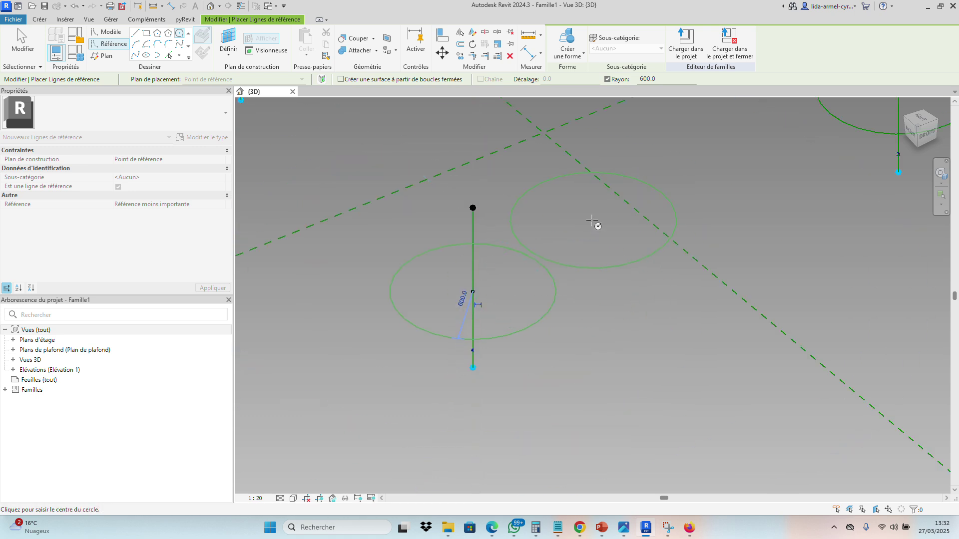
{"action": "key", "text": "Escape"}
{"action": "scroll", "coordinate": [471, 292], "scroll_direction": "up", "scroll_amount": 7}
{"action": "scroll", "coordinate": [440, 286], "scroll_direction": "down", "scroll_amount": 5}
{"action": "scroll", "coordinate": [553, 277], "scroll_direction": "down", "scroll_amount": 3}
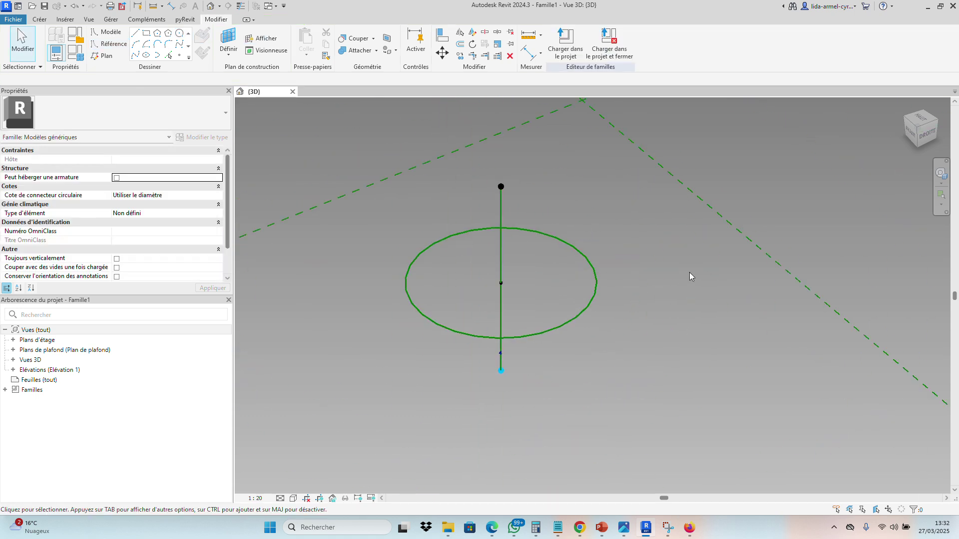
{"action": "scroll", "coordinate": [690, 272], "scroll_direction": "down", "scroll_amount": 3}
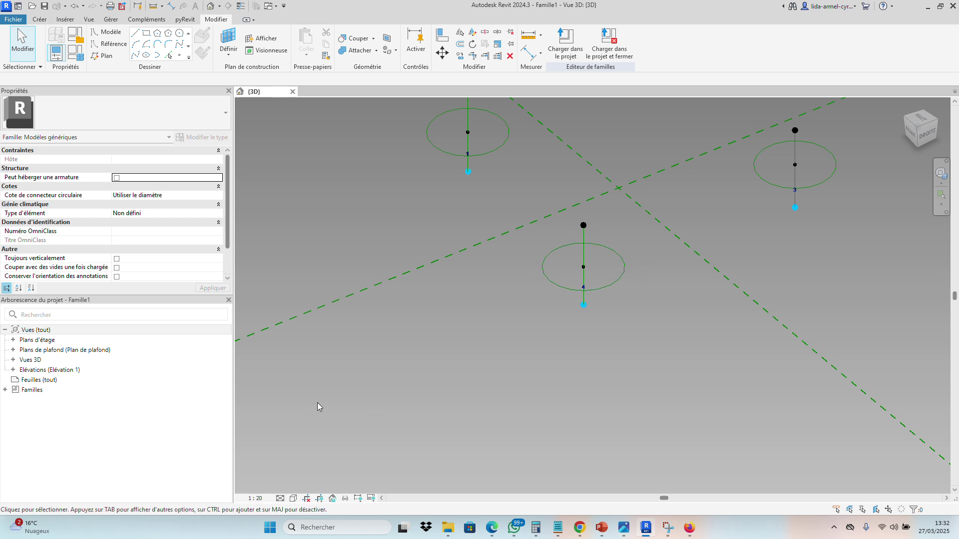
{"action": "scroll", "coordinate": [411, 368], "scroll_direction": "down", "scroll_amount": 3}
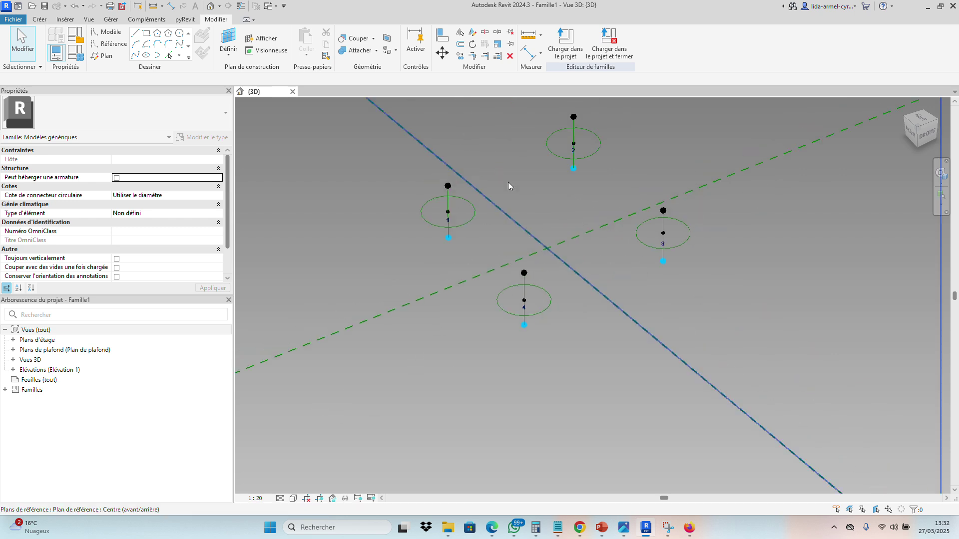
Try to add a diameter dimension to the reference circle above adaptive point 1.
{"action": "left_click", "coordinate": [528, 53]}
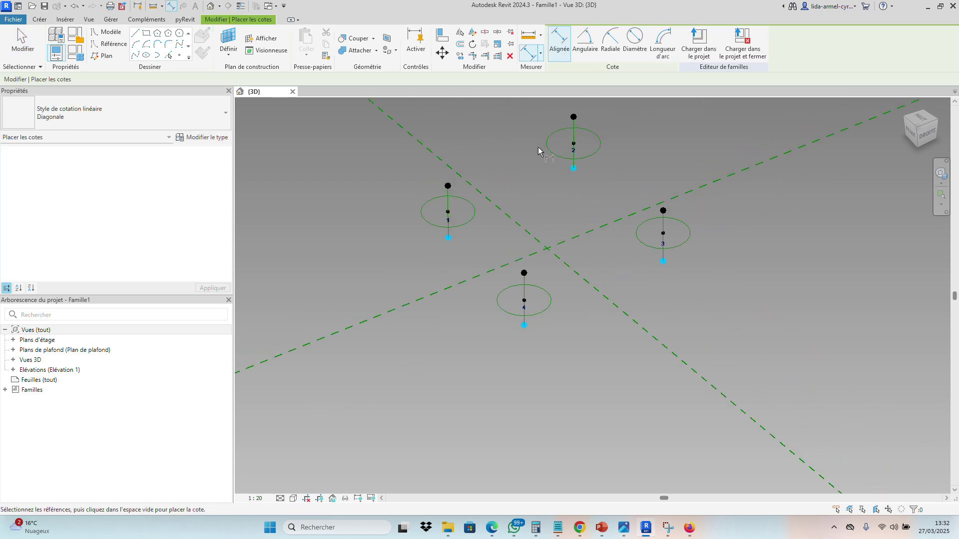
{"action": "left_click", "coordinate": [634, 48]}
{"action": "scroll", "coordinate": [460, 209], "scroll_direction": "up", "scroll_amount": 4}
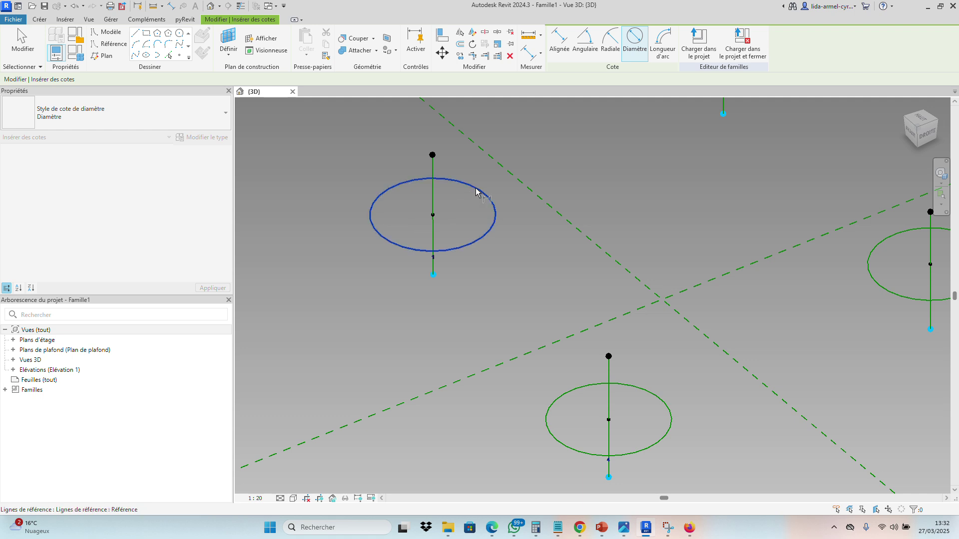
{"action": "scroll", "coordinate": [493, 197], "scroll_direction": "up", "scroll_amount": 3}
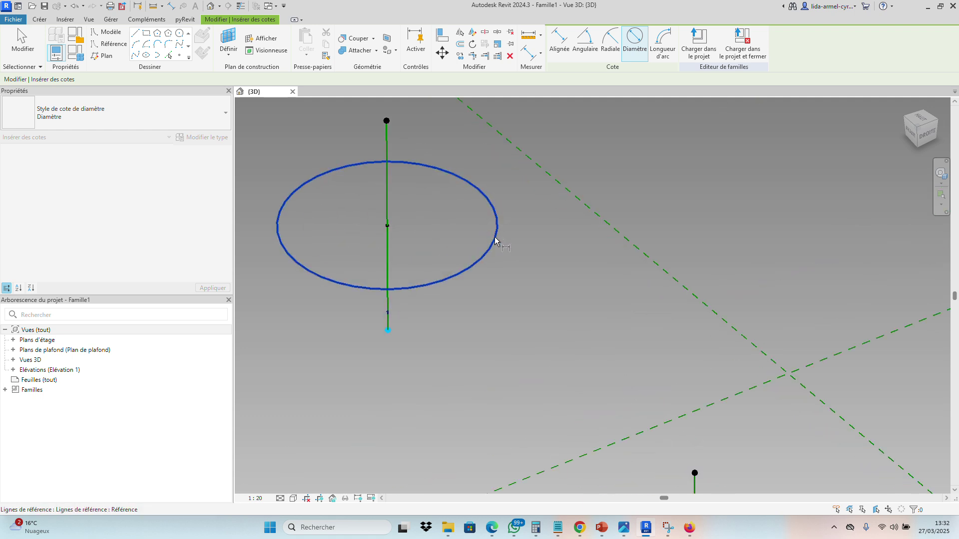
{"action": "scroll", "coordinate": [484, 263], "scroll_direction": "down", "scroll_amount": 4}
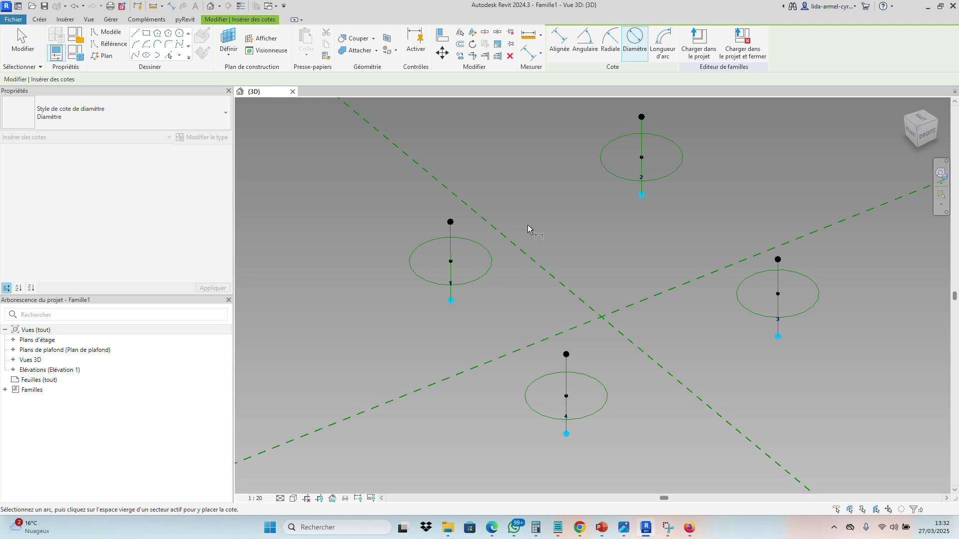
{"action": "scroll", "coordinate": [511, 250], "scroll_direction": "up", "scroll_amount": 2}
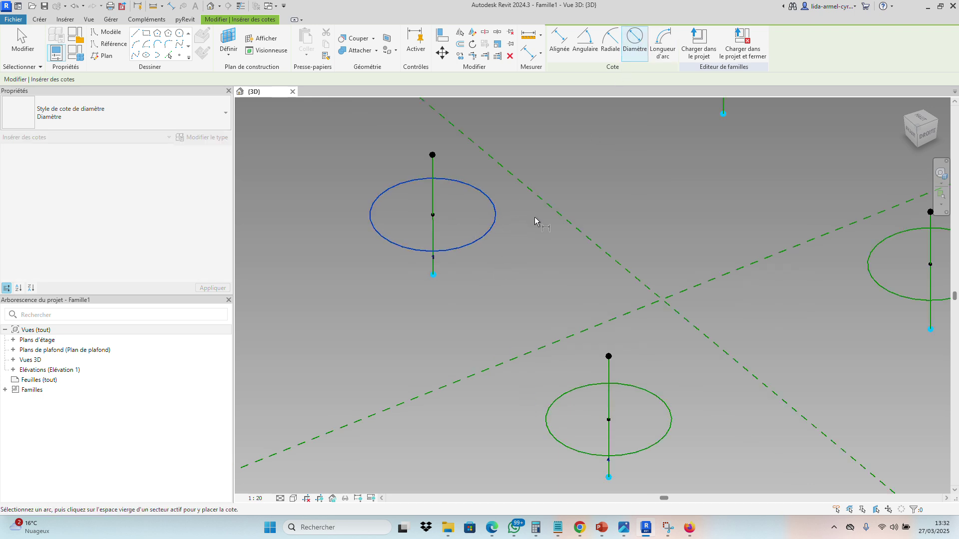
{"action": "key", "text": "Escape"}
{"action": "key", "text": "Escape"}
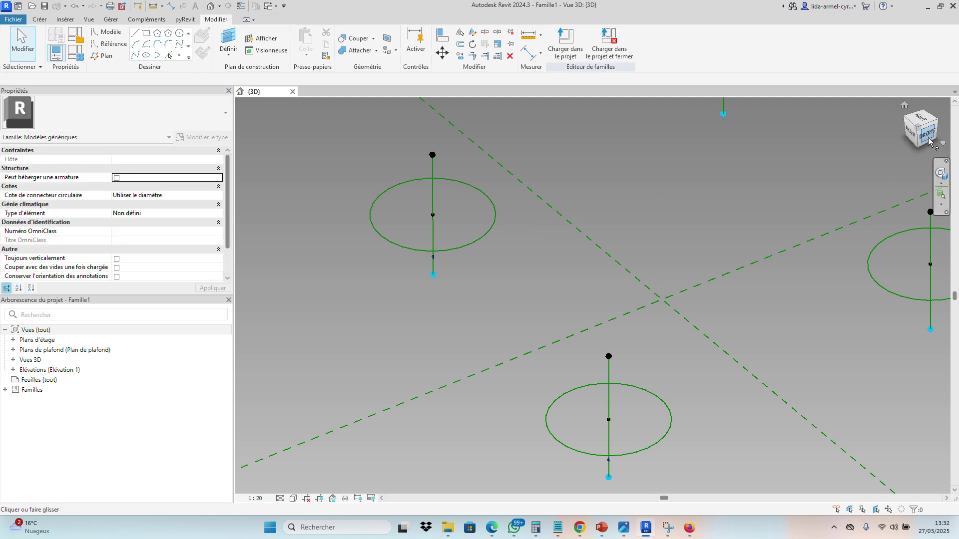
Add a diameter dimension to the reference circle above adaptive point 4.
{"action": "left_click_drag", "start_coordinate": [929, 142], "coordinate": [915, 134]}
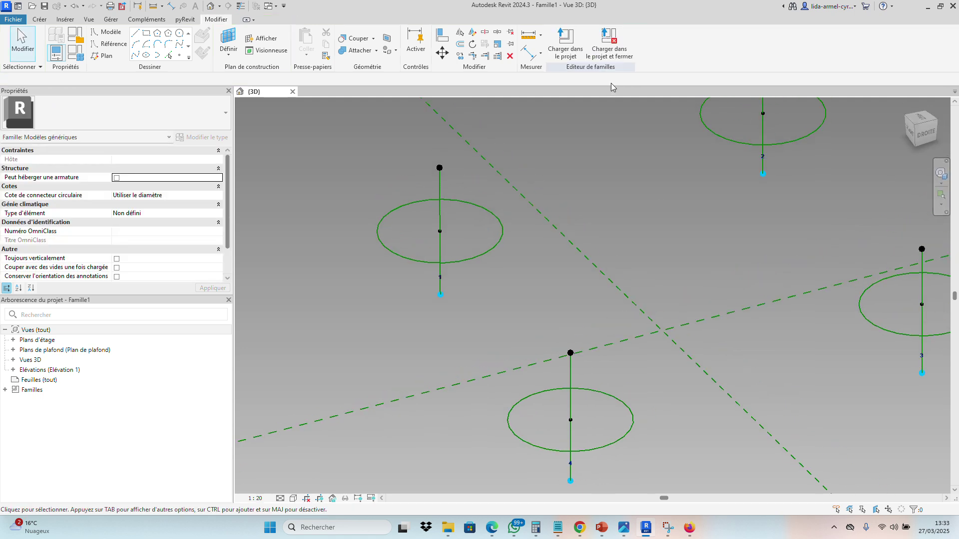
{"action": "left_click", "coordinate": [532, 57]}
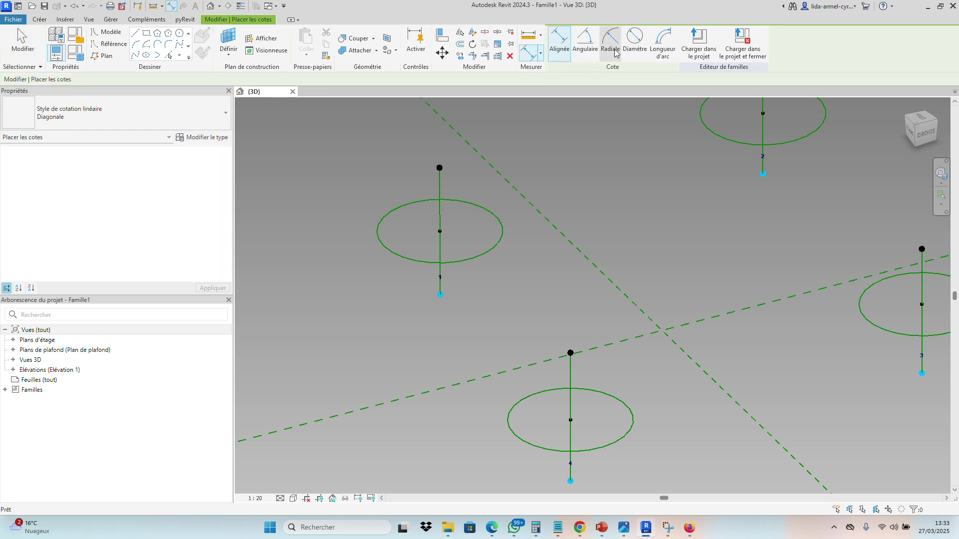
{"action": "left_click", "coordinate": [482, 253]}
{"action": "key", "text": "Escape"}
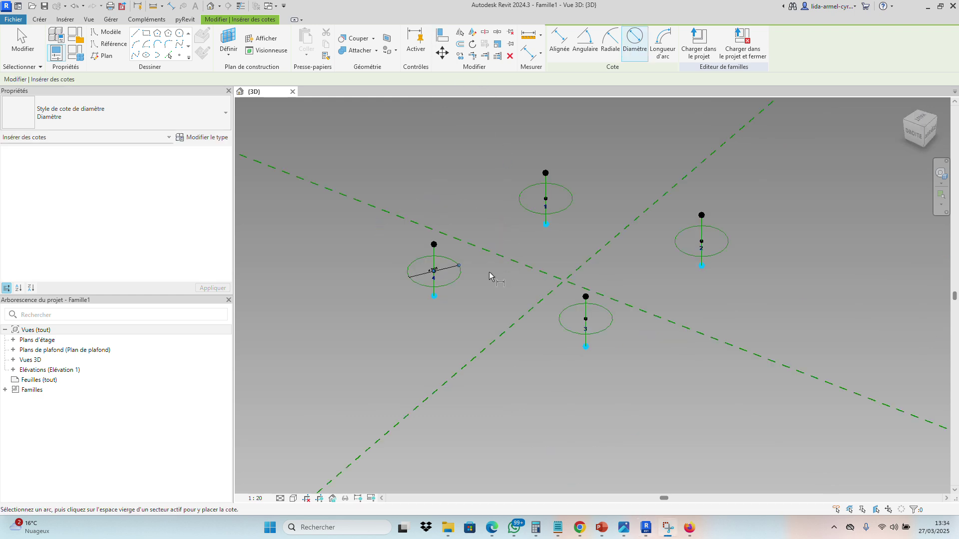
{"action": "scroll", "coordinate": [480, 285], "scroll_direction": "up", "scroll_amount": 5}
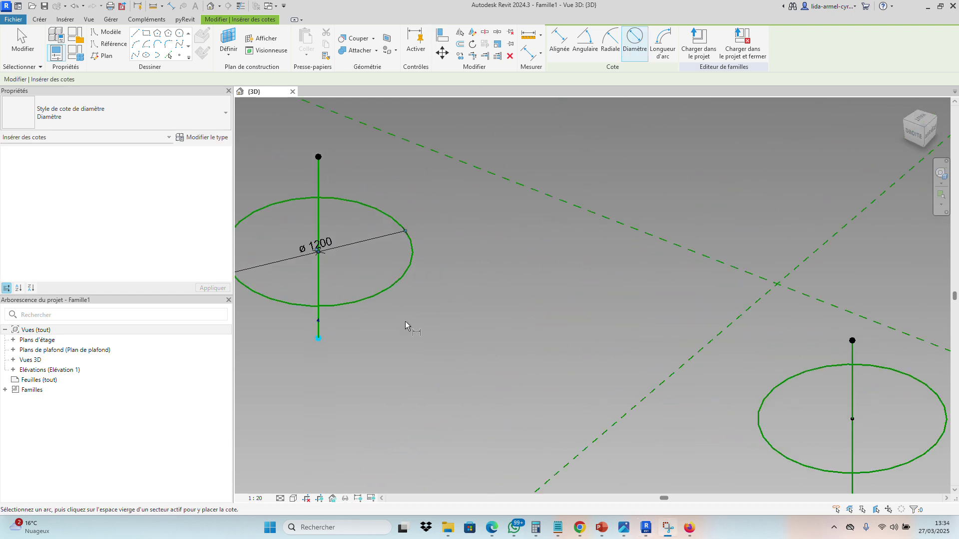
{"action": "scroll", "coordinate": [400, 289], "scroll_direction": "down", "scroll_amount": 5}
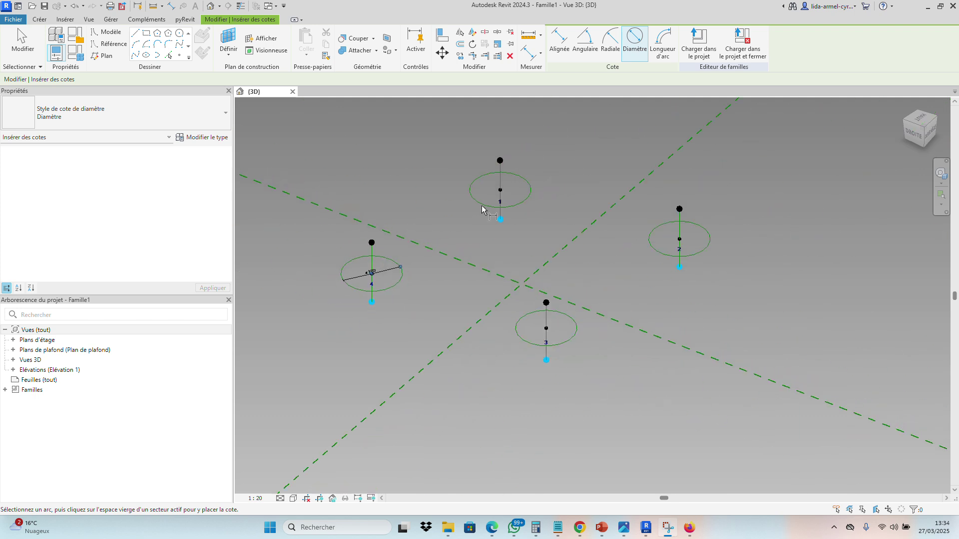
Try again to place a diameter dimension on the reference circle above adaptive point 1.
{"action": "scroll", "coordinate": [519, 200], "scroll_direction": "up", "scroll_amount": 3}
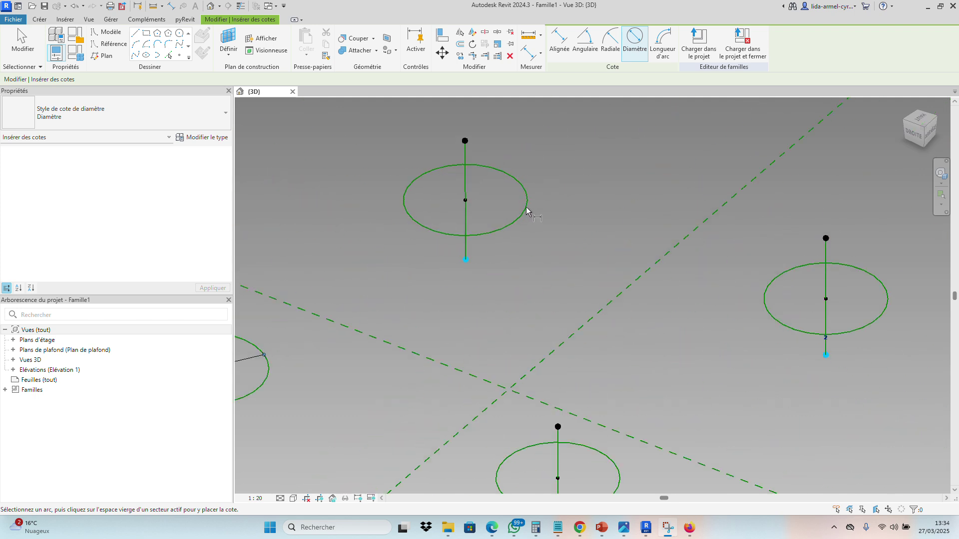
{"action": "scroll", "coordinate": [526, 207], "scroll_direction": "up", "scroll_amount": 4}
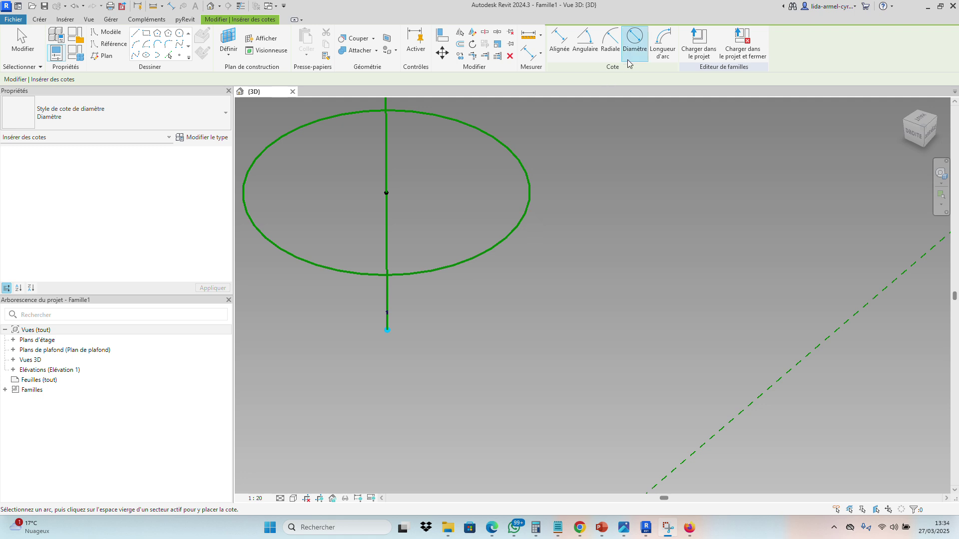
{"action": "left_click", "coordinate": [637, 41]}
{"action": "left_click", "coordinate": [523, 213]}
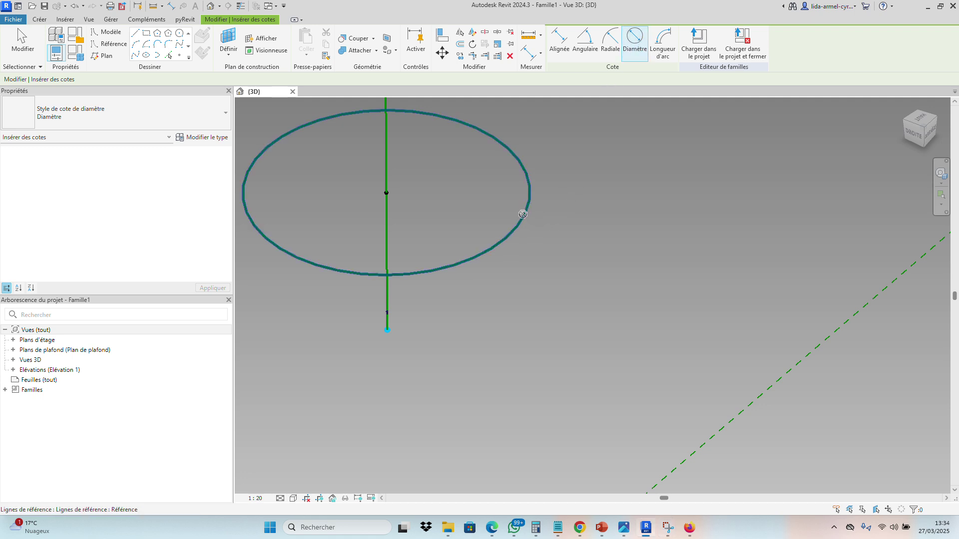
{"action": "left_click", "coordinate": [419, 273]}
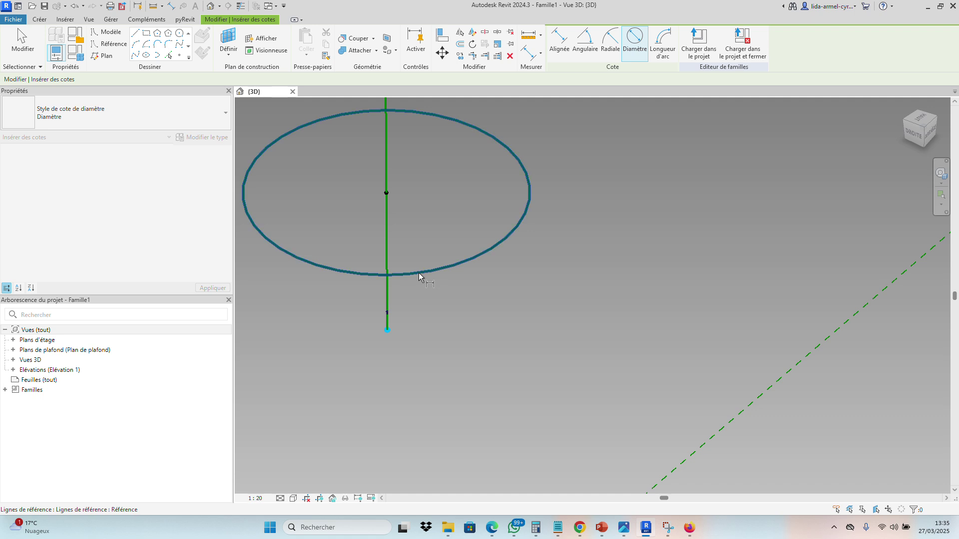
{"action": "key", "text": "Escape"}
{"action": "key", "text": "Escape"}
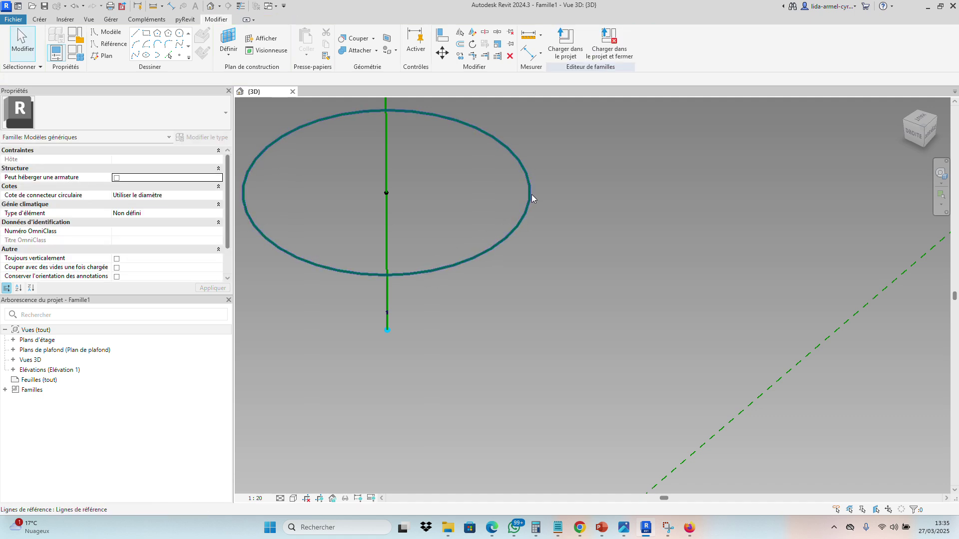
{"action": "left_click", "coordinate": [531, 198]}
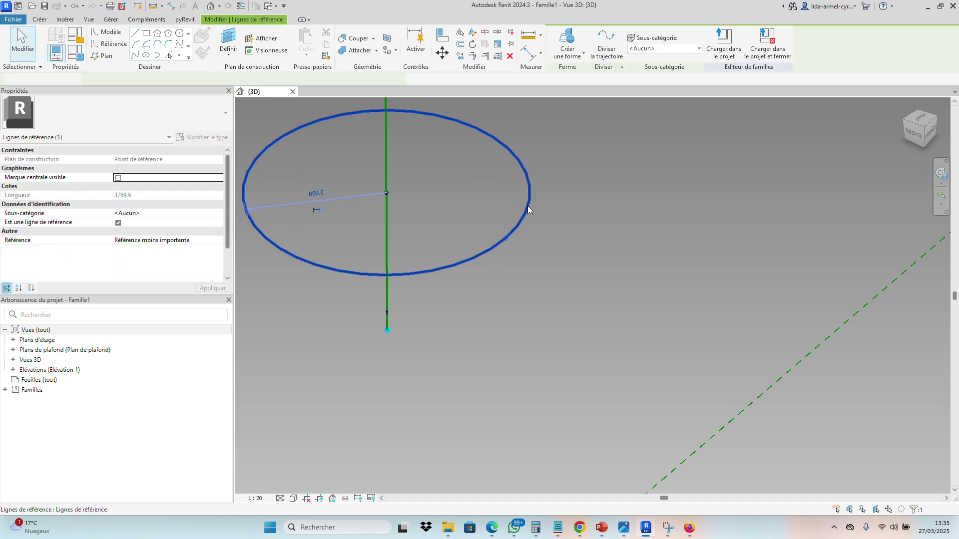
Restart the diameter dimension and place one on the reference circle above adaptive point 3.
{"action": "left_click", "coordinate": [530, 54]}
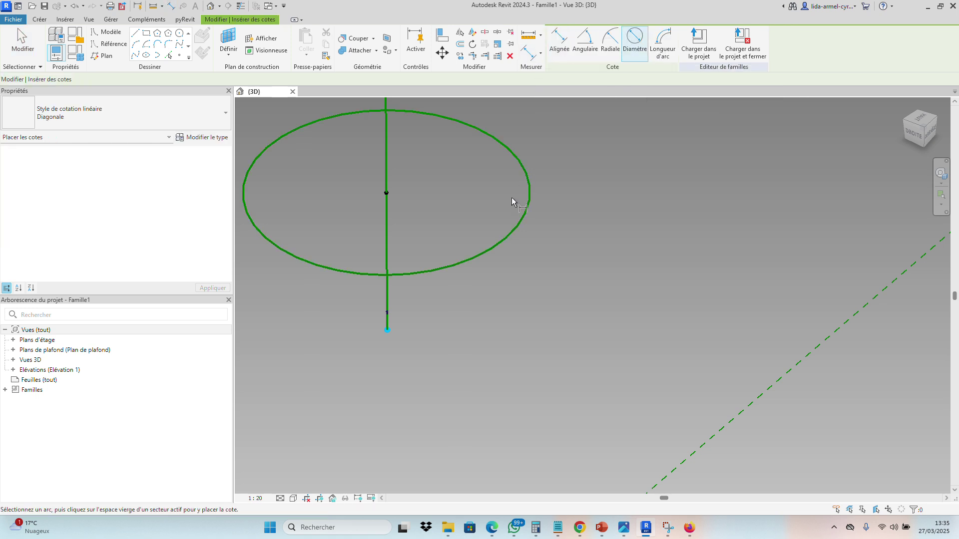
{"action": "left_click", "coordinate": [405, 274]}
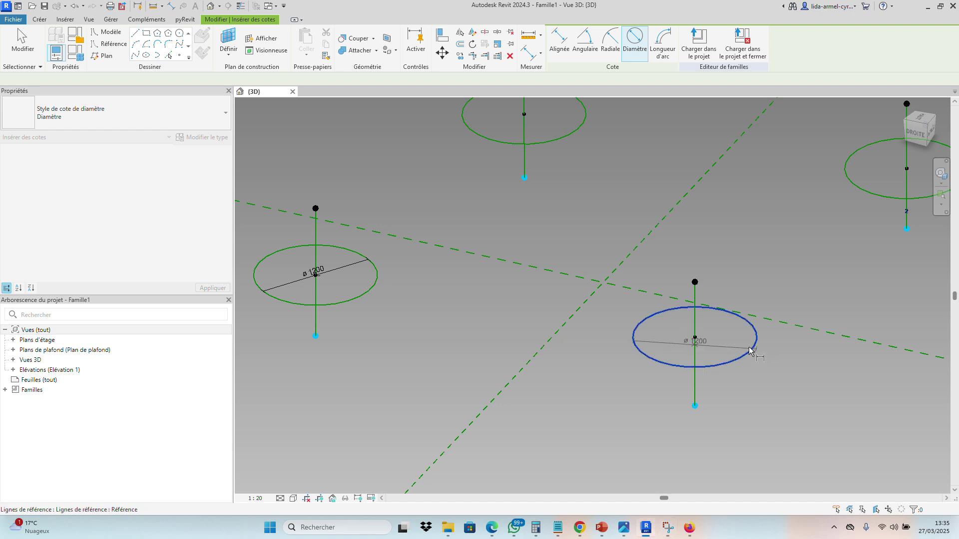
{"action": "scroll", "coordinate": [762, 322], "scroll_direction": "up", "scroll_amount": 2}
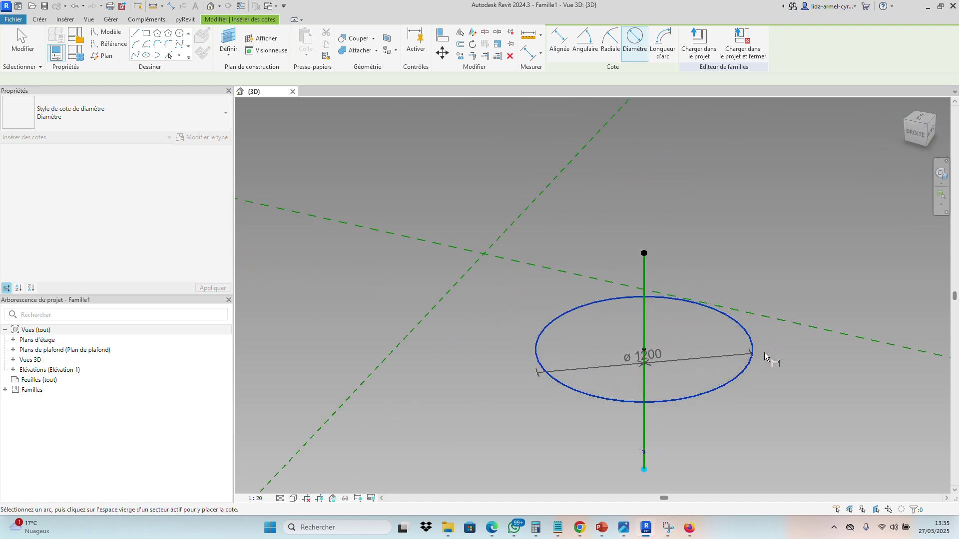
{"action": "left_click", "coordinate": [773, 364]}
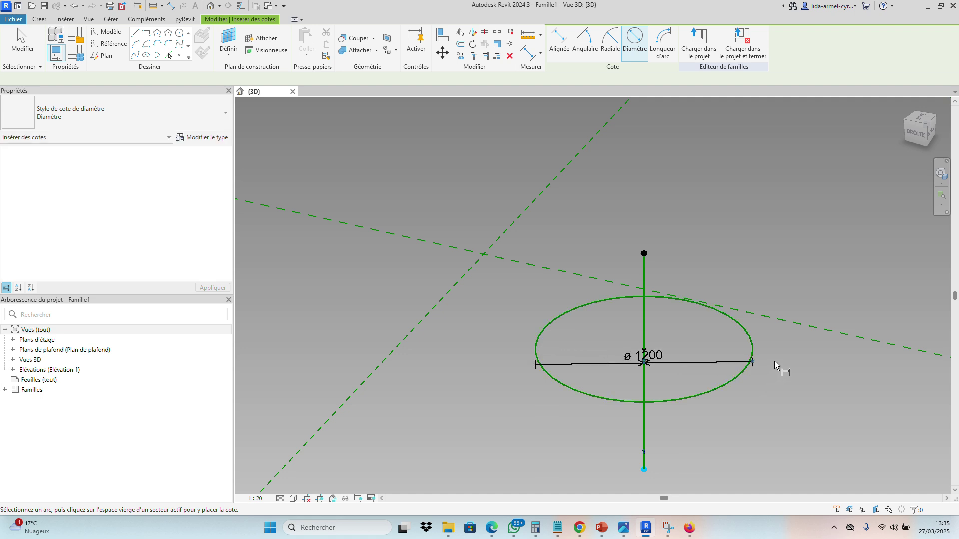
Try once more to place a diameter dimension on the reference circle above adaptive point 1.
{"action": "scroll", "coordinate": [561, 366], "scroll_direction": "down", "scroll_amount": 4}
{"action": "scroll", "coordinate": [509, 263], "scroll_direction": "up", "scroll_amount": 4}
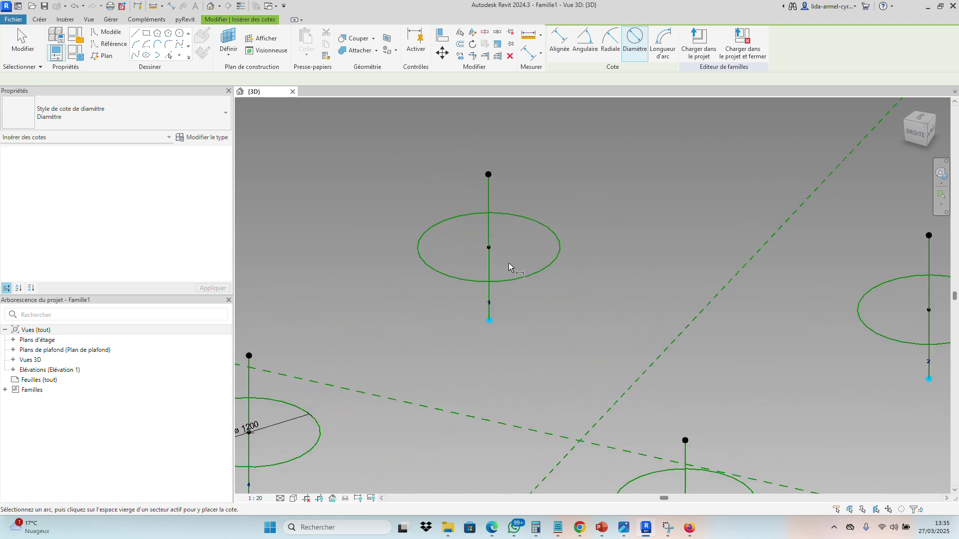
{"action": "left_click", "coordinate": [522, 280]}
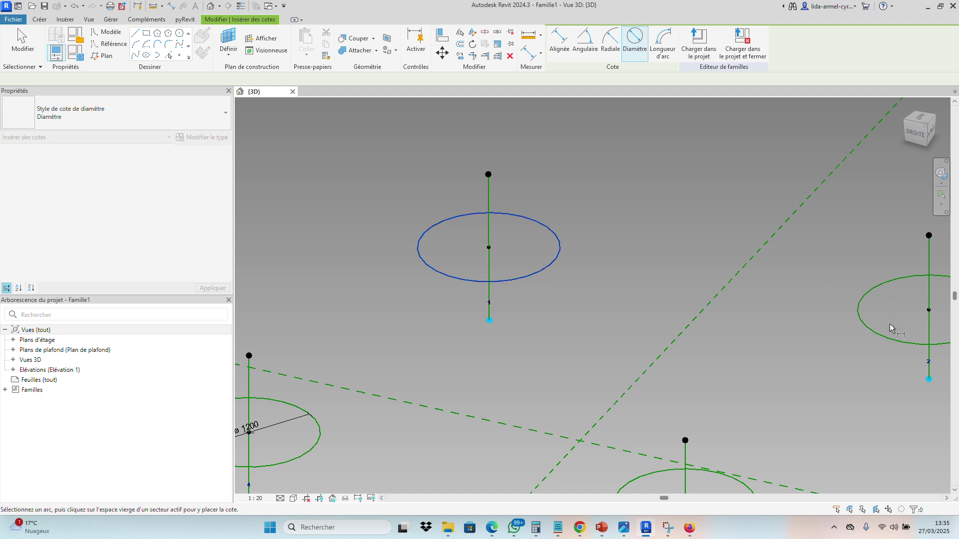
Add a diameter dimension to the reference circle above adaptive point 2.
{"action": "middle_click_drag", "start_coordinate": [891, 328], "coordinate": [562, 264]}
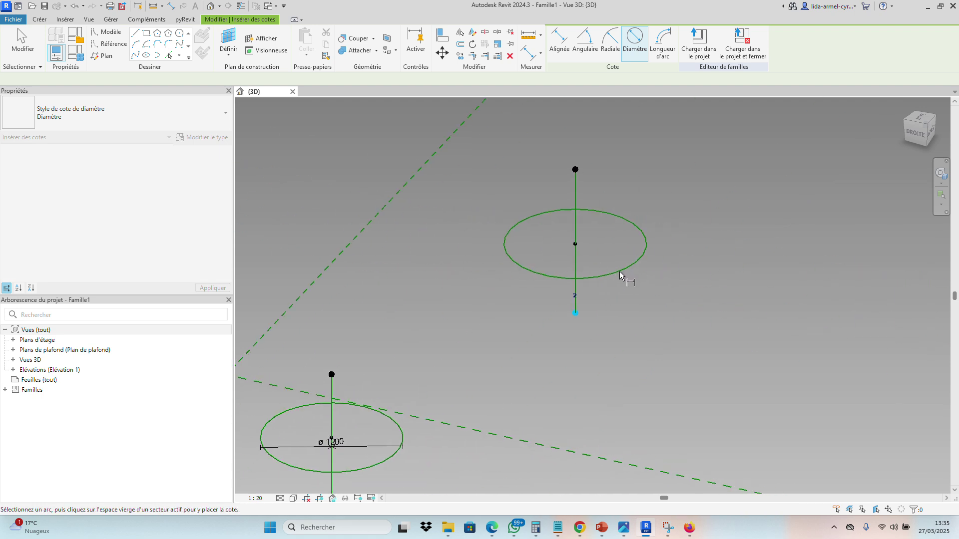
{"action": "scroll", "coordinate": [568, 282], "scroll_direction": "down", "scroll_amount": 3}
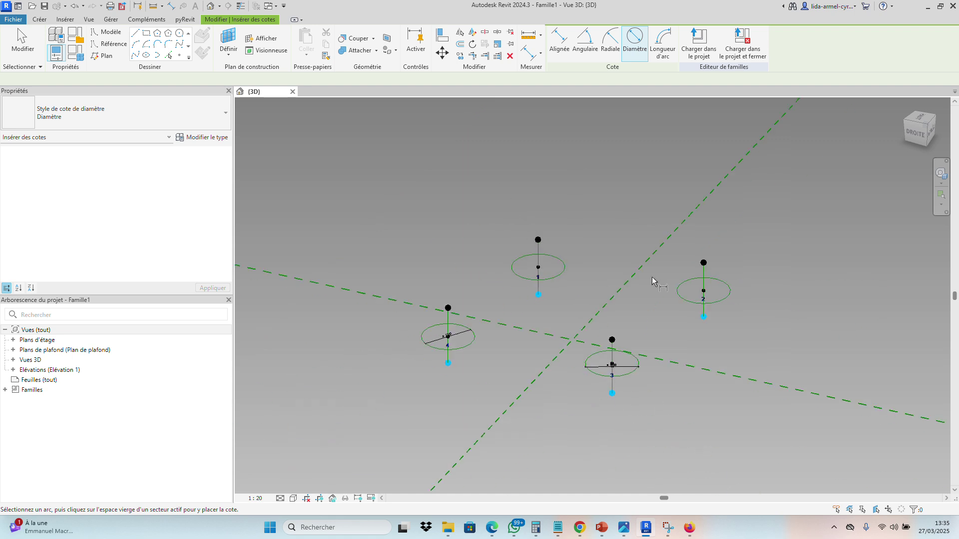
{"action": "scroll", "coordinate": [719, 310], "scroll_direction": "up", "scroll_amount": 4}
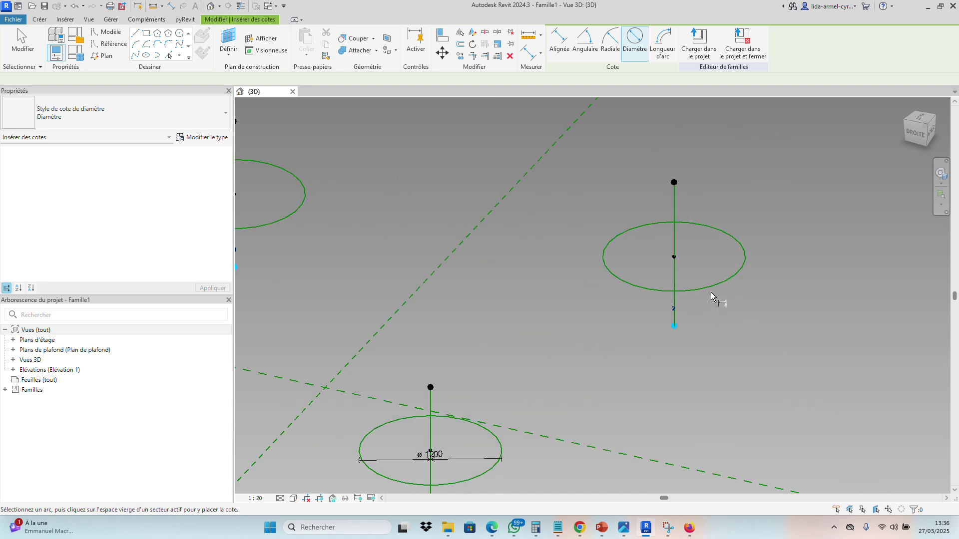
{"action": "left_click", "coordinate": [717, 285]}
{"action": "left_click", "coordinate": [807, 231]}
{"action": "scroll", "coordinate": [821, 260], "scroll_direction": "down", "scroll_amount": 4}
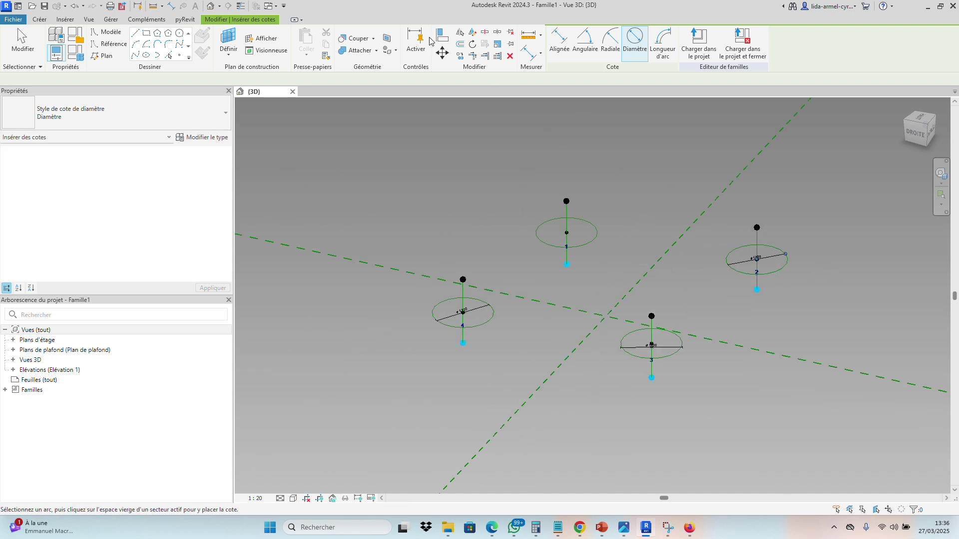
Restart the Diameter dimension command for the reference circle above adaptive point 1.
{"action": "scroll", "coordinate": [580, 254], "scroll_direction": "up", "scroll_amount": 4}
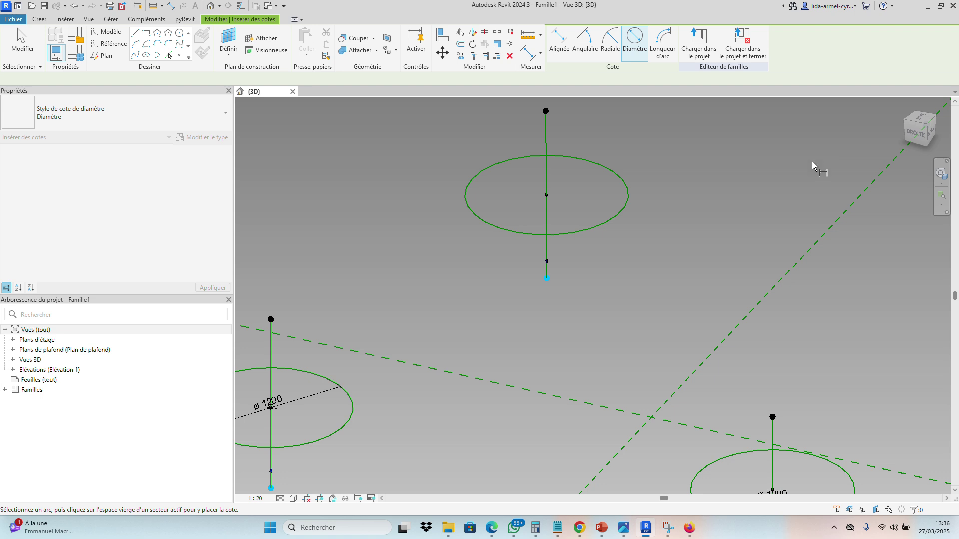
{"action": "key", "text": "Escape"}
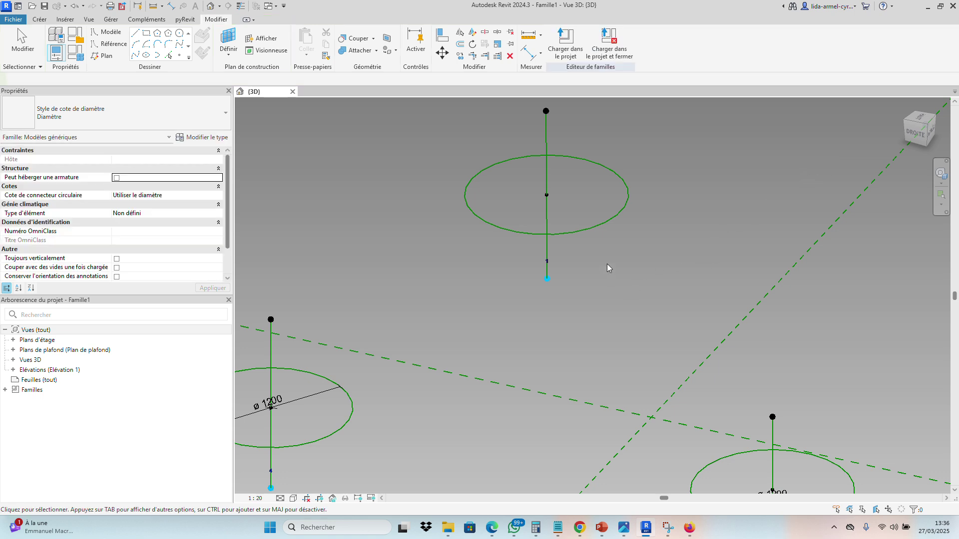
{"action": "left_click", "coordinate": [605, 226]}
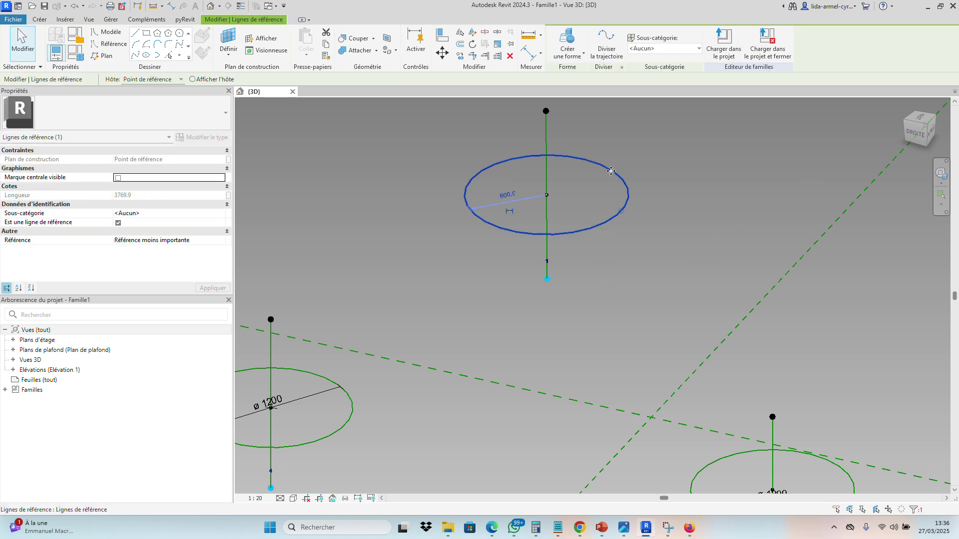
{"action": "left_click", "coordinate": [528, 52]}
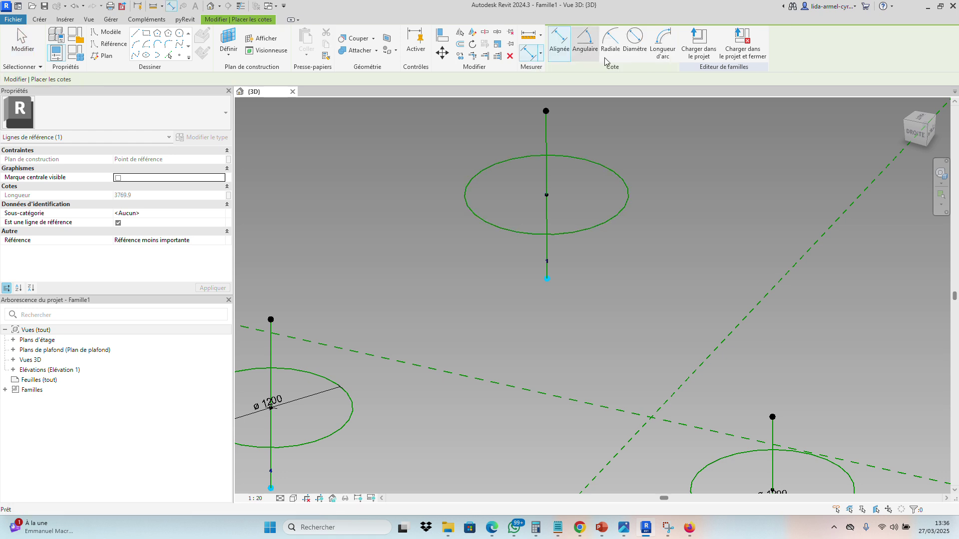
{"action": "left_click", "coordinate": [634, 40]}
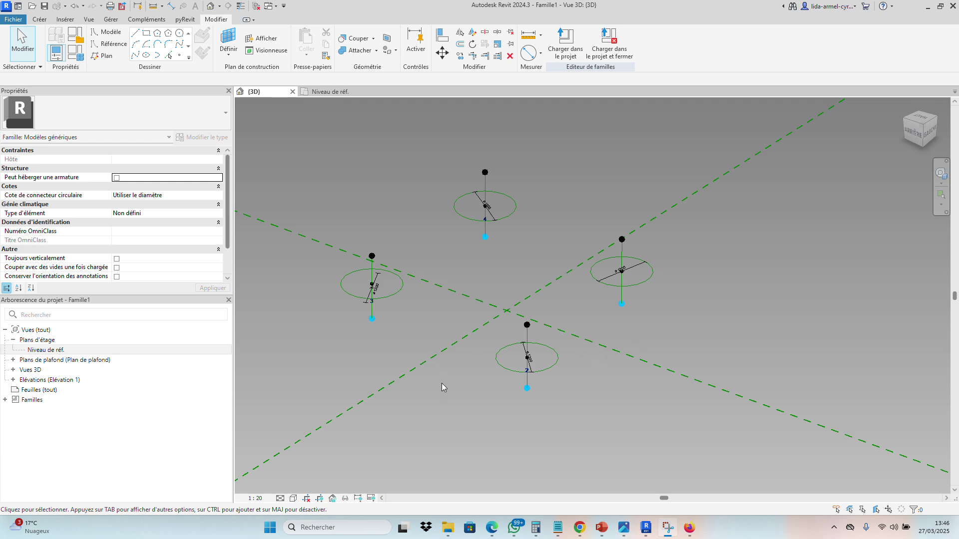
Label the diameter dimension of the circle above adaptive point 2 with a new instance family parameter named D.
{"action": "scroll", "coordinate": [387, 307], "scroll_direction": "up", "scroll_amount": 5}
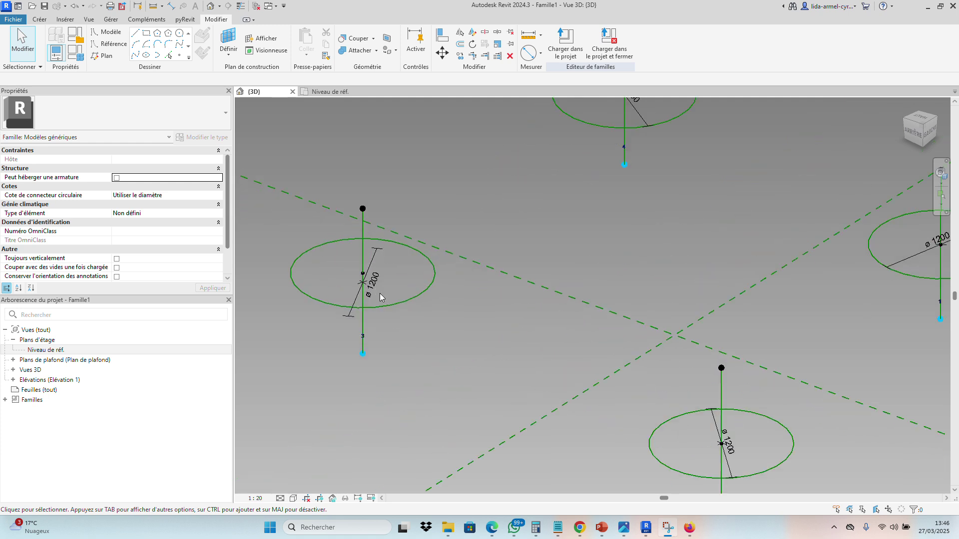
{"action": "scroll", "coordinate": [407, 335], "scroll_direction": "down", "scroll_amount": 1}
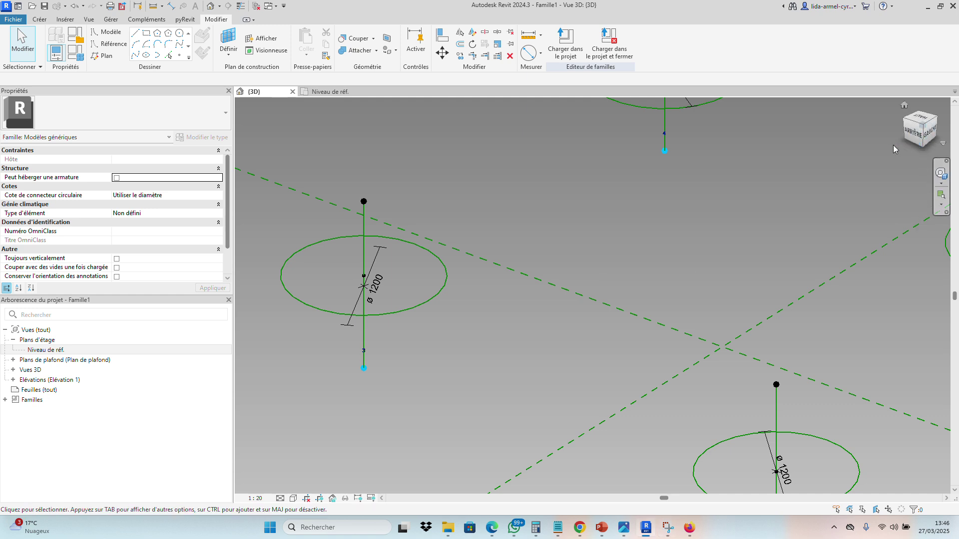
{"action": "left_click_drag", "start_coordinate": [908, 136], "coordinate": [722, 129]}
{"action": "scroll", "coordinate": [801, 462], "scroll_direction": "down", "scroll_amount": 3}
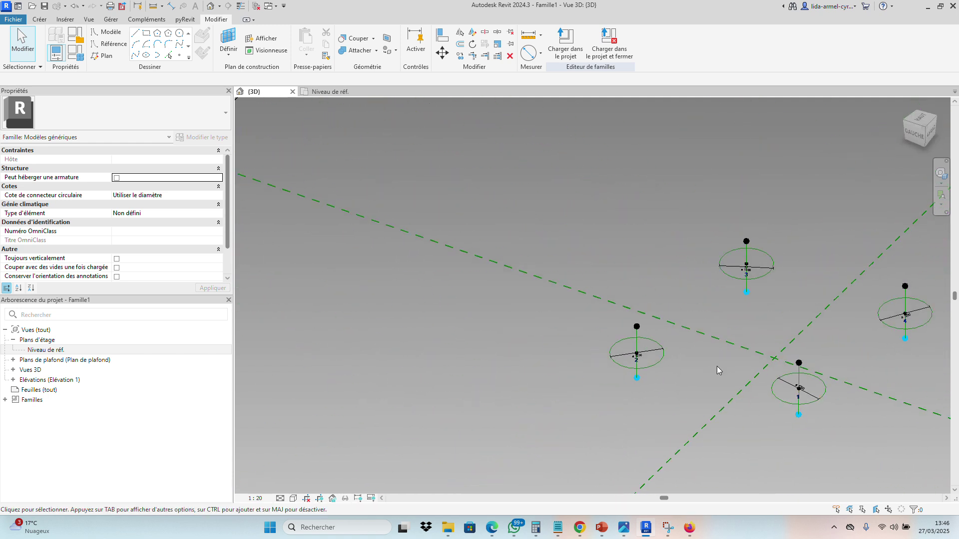
{"action": "scroll", "coordinate": [709, 402], "scroll_direction": "up", "scroll_amount": 2}
{"action": "middle_click_drag", "start_coordinate": [689, 394], "coordinate": [534, 380]}
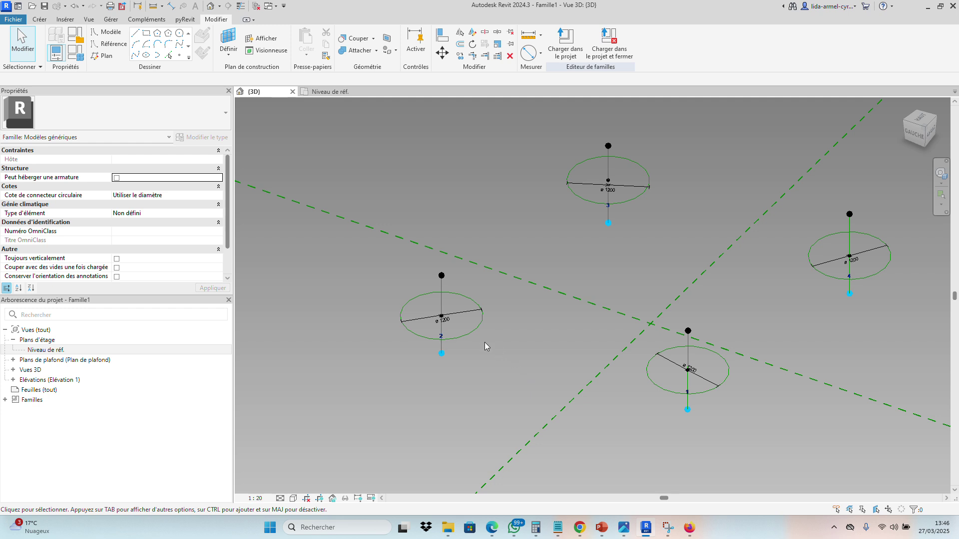
{"action": "scroll", "coordinate": [484, 342], "scroll_direction": "up", "scroll_amount": 1}
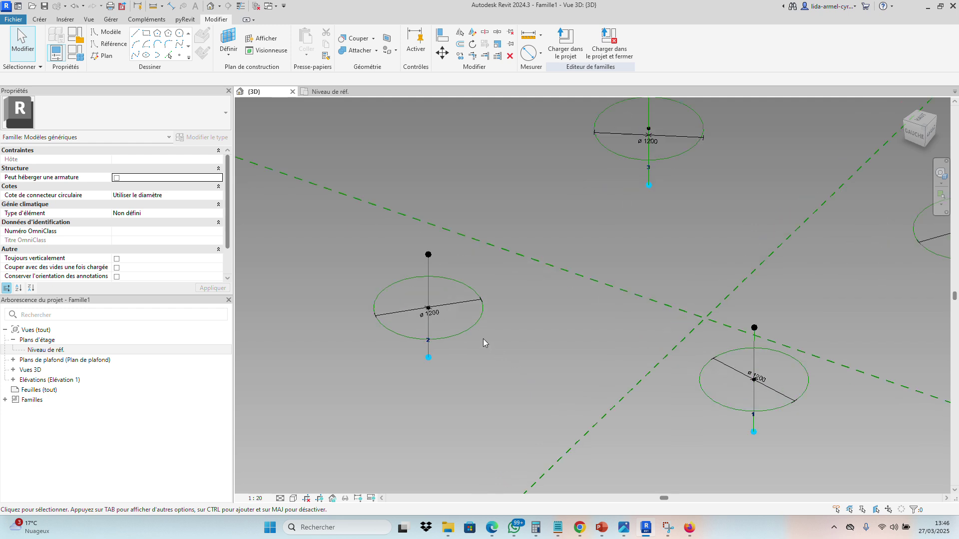
{"action": "left_click", "coordinate": [448, 307]}
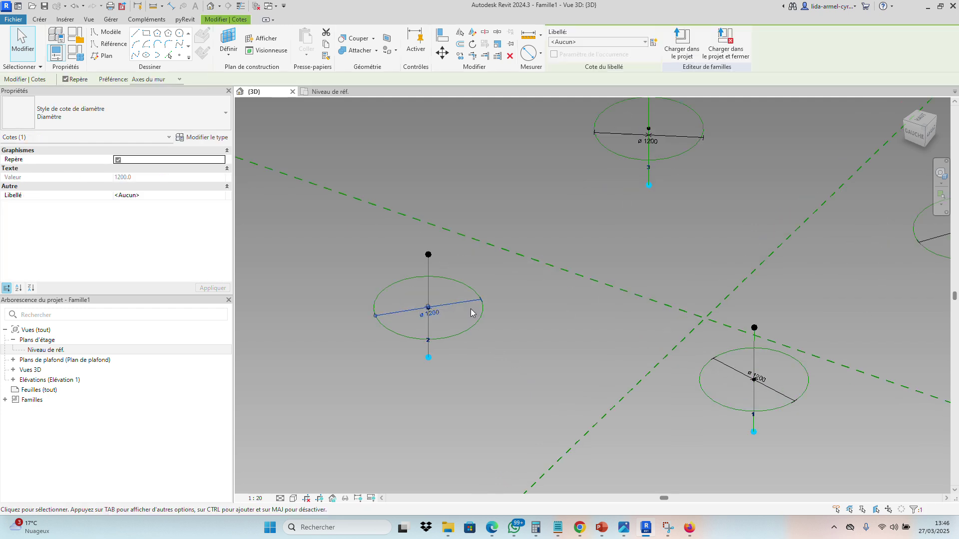
{"action": "left_click", "coordinate": [654, 42]}
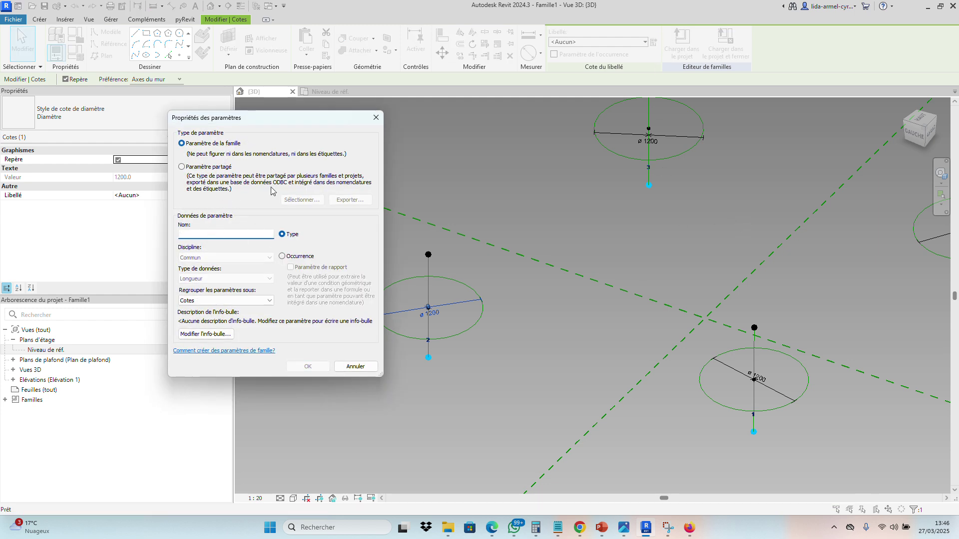
{"action": "type", "text": "D"}
{"action": "left_click", "coordinate": [282, 257]}
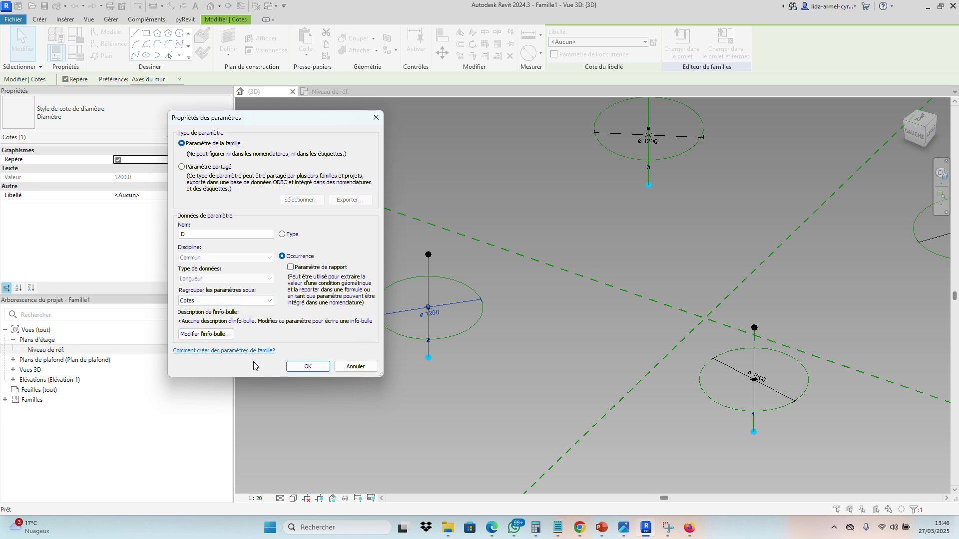
{"action": "left_click", "coordinate": [298, 370]}
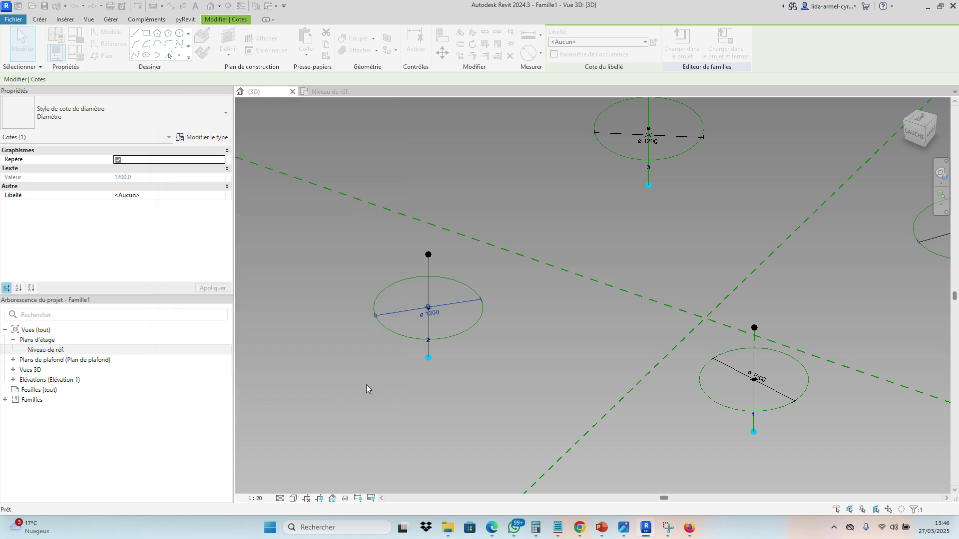
{"action": "left_click", "coordinate": [507, 376]}
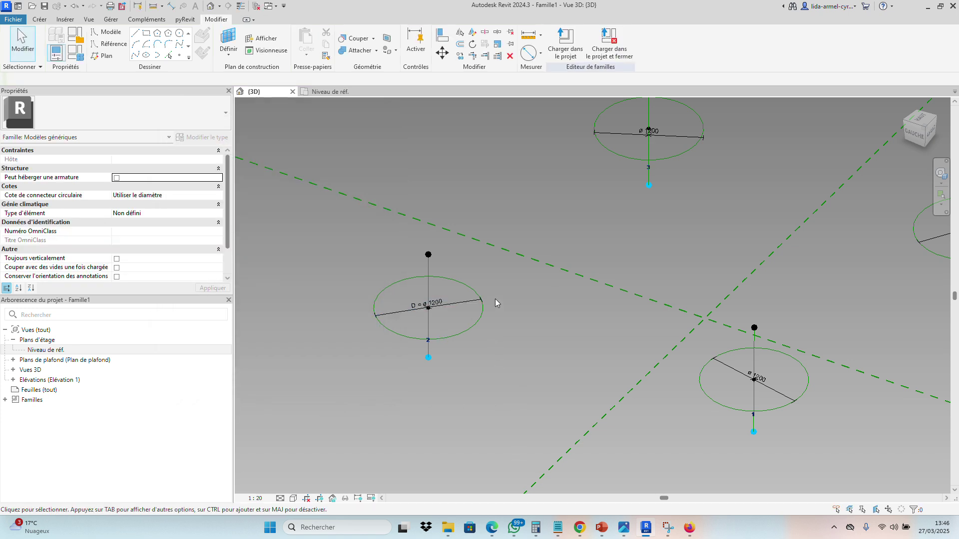
Assign the existing parameter D as label to the diameter dimensions of the circles above adaptive points 1, 3 and 4.
{"action": "left_click", "coordinate": [789, 398]}
{"action": "scroll", "coordinate": [549, 350], "scroll_direction": "down", "scroll_amount": 2}
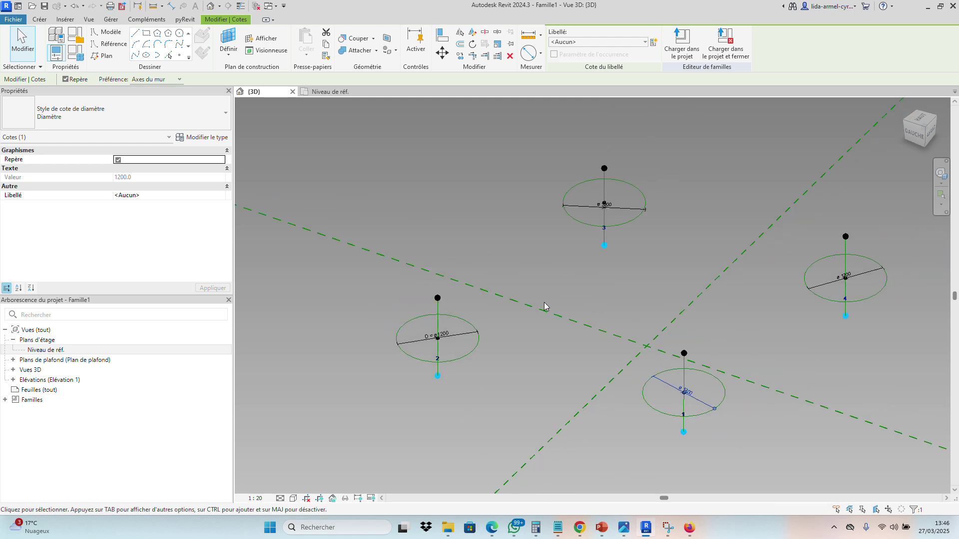
{"action": "scroll", "coordinate": [614, 205], "scroll_direction": "up", "scroll_amount": 3}
{"action": "left_click", "coordinate": [640, 213], "text": "ctrl"}
{"action": "scroll", "coordinate": [407, 256], "scroll_direction": "down", "scroll_amount": 2}
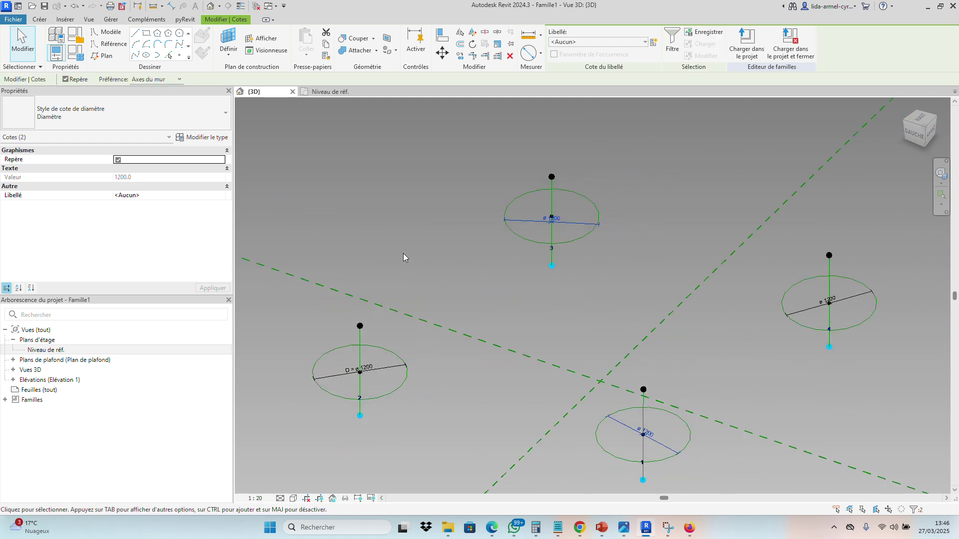
{"action": "scroll", "coordinate": [404, 255], "scroll_direction": "down", "scroll_amount": 2}
{"action": "scroll", "coordinate": [709, 288], "scroll_direction": "up", "scroll_amount": 4}
{"action": "left_click", "coordinate": [717, 303], "text": "ctrl"}
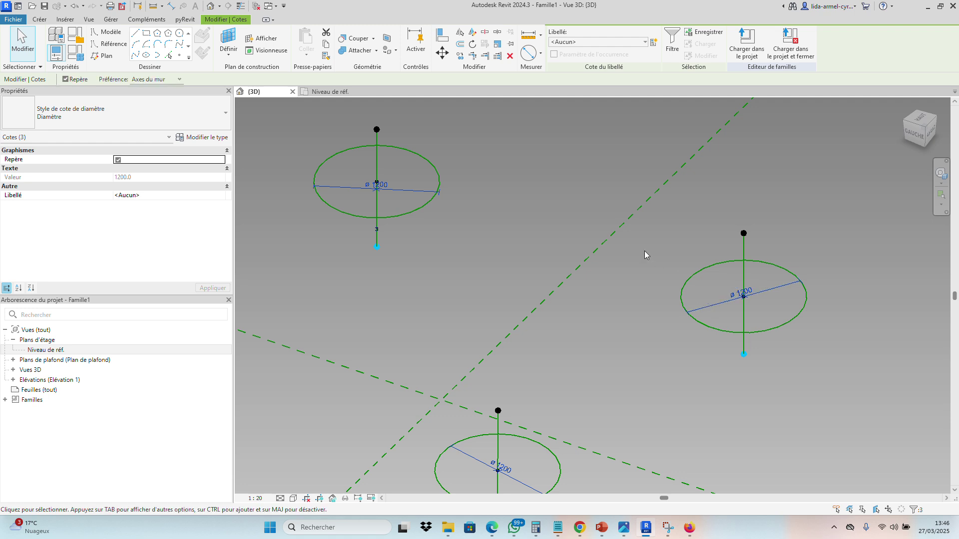
{"action": "scroll", "coordinate": [587, 240], "scroll_direction": "down", "scroll_amount": 2}
{"action": "scroll", "coordinate": [560, 332], "scroll_direction": "up", "scroll_amount": 2}
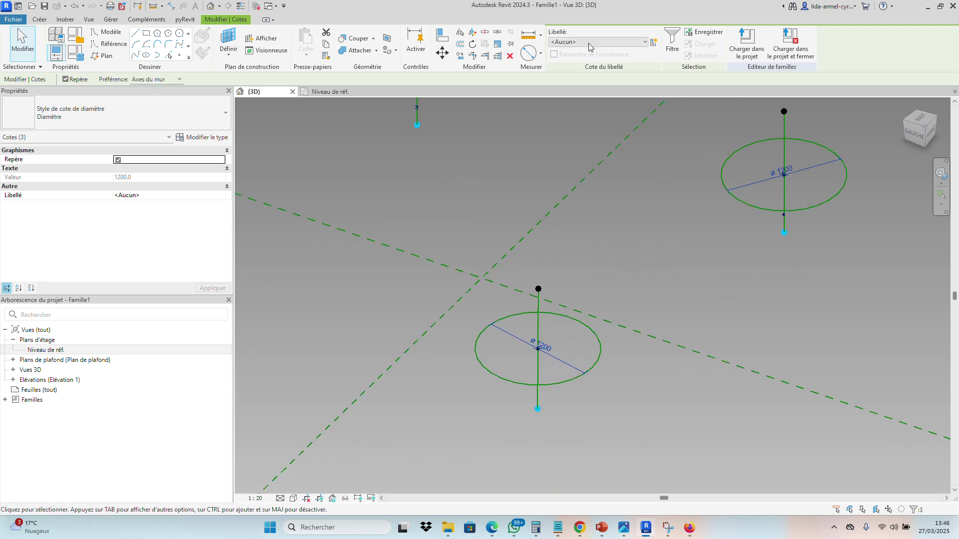
{"action": "left_click", "coordinate": [607, 42]}
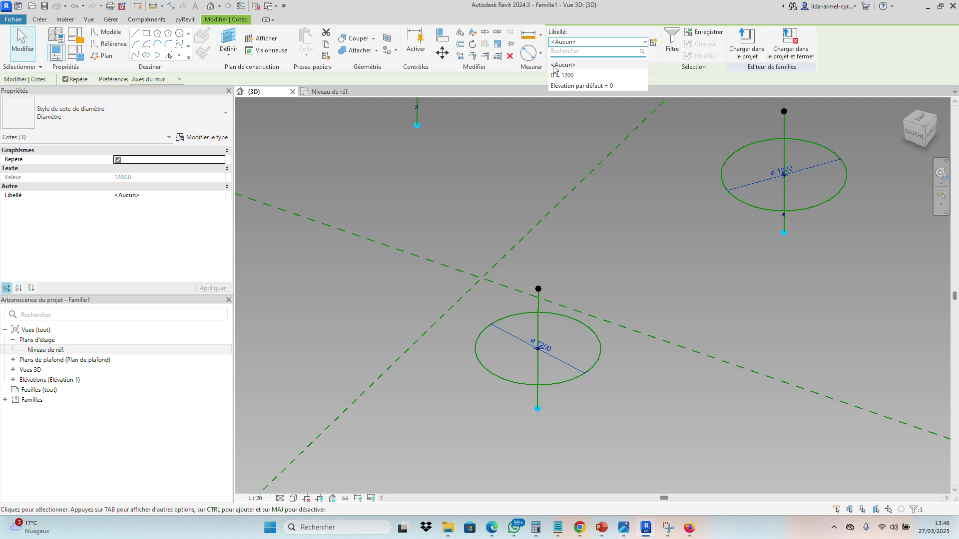
{"action": "left_click", "coordinate": [567, 76]}
{"action": "scroll", "coordinate": [641, 265], "scroll_direction": "down", "scroll_amount": 3}
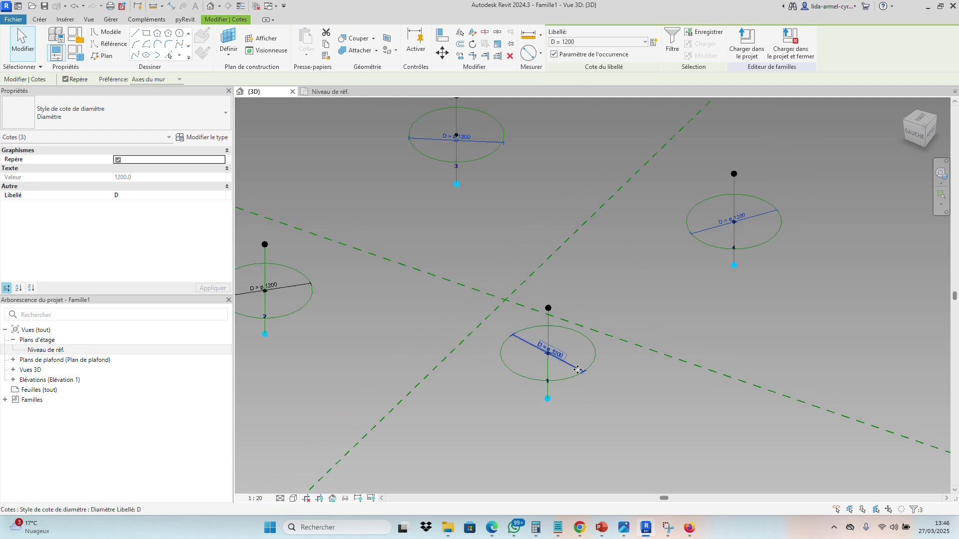
{"action": "scroll", "coordinate": [653, 335], "scroll_direction": "up", "scroll_amount": 2}
{"action": "left_click", "coordinate": [698, 315]}
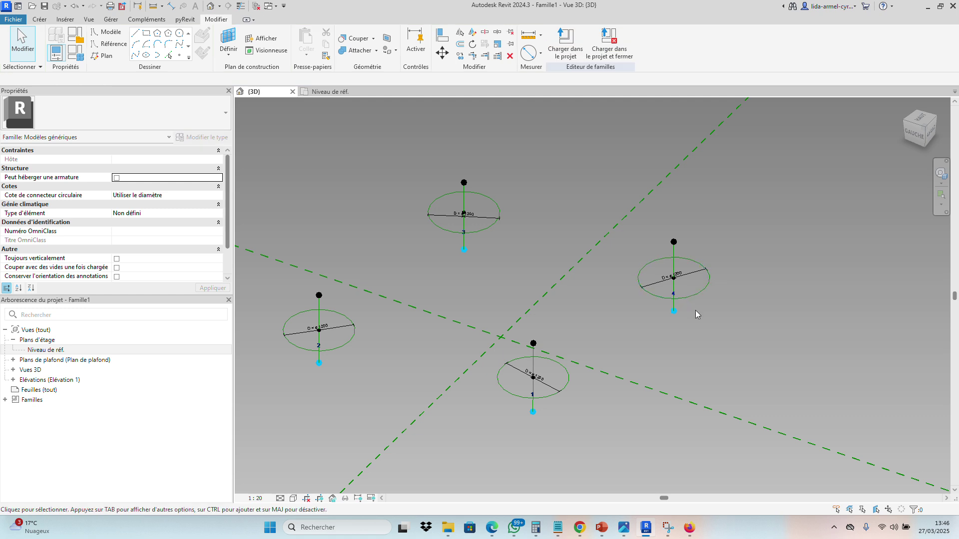
{"action": "middle_click_drag", "start_coordinate": [369, 348], "coordinate": [427, 363]}
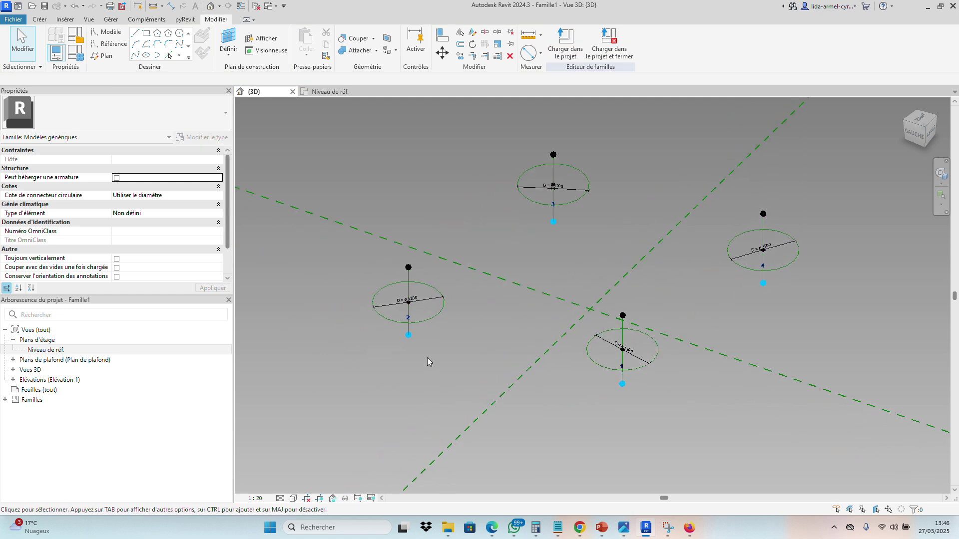
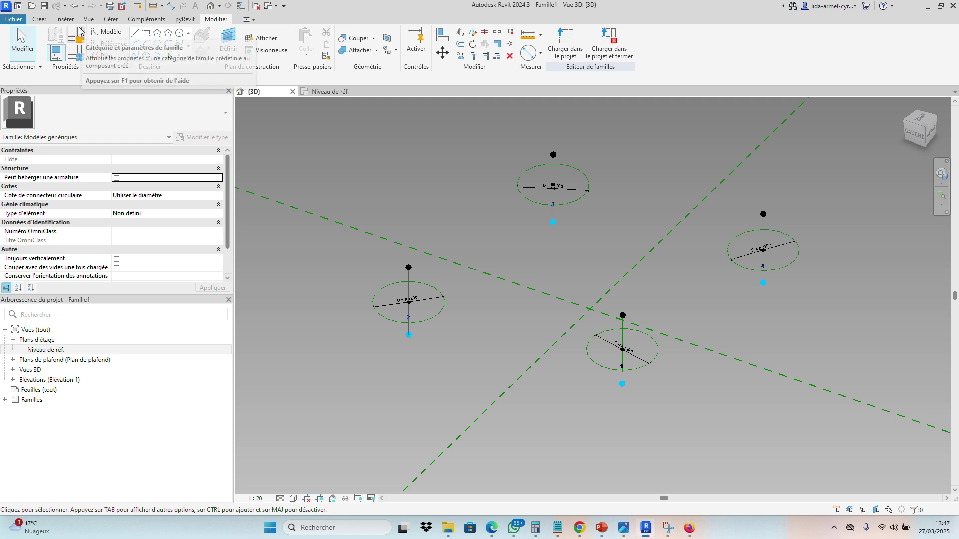
Draw a chained reference line with 3D snapping from the top point above adaptive point 2 to the one above adaptive point 3.
{"action": "left_click", "coordinate": [40, 23]}
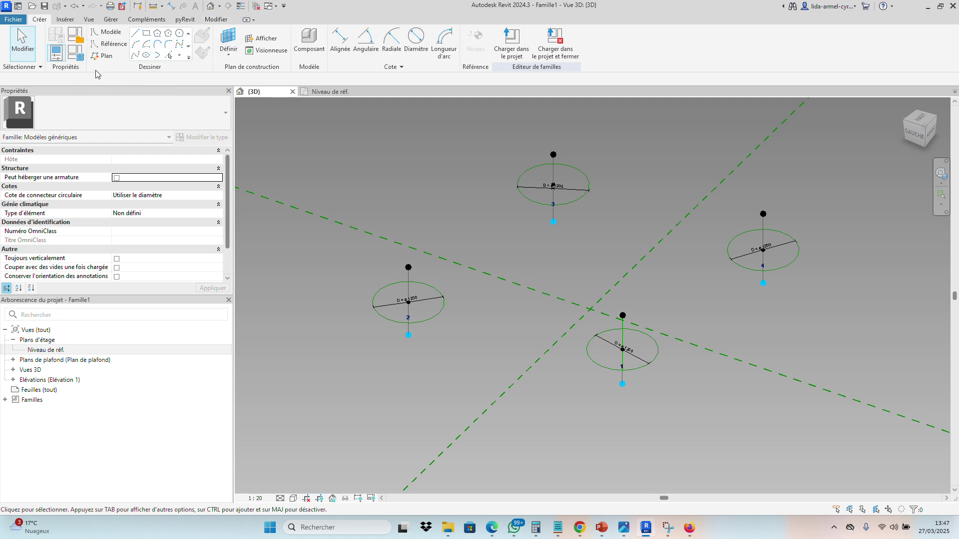
{"action": "left_click", "coordinate": [110, 44]}
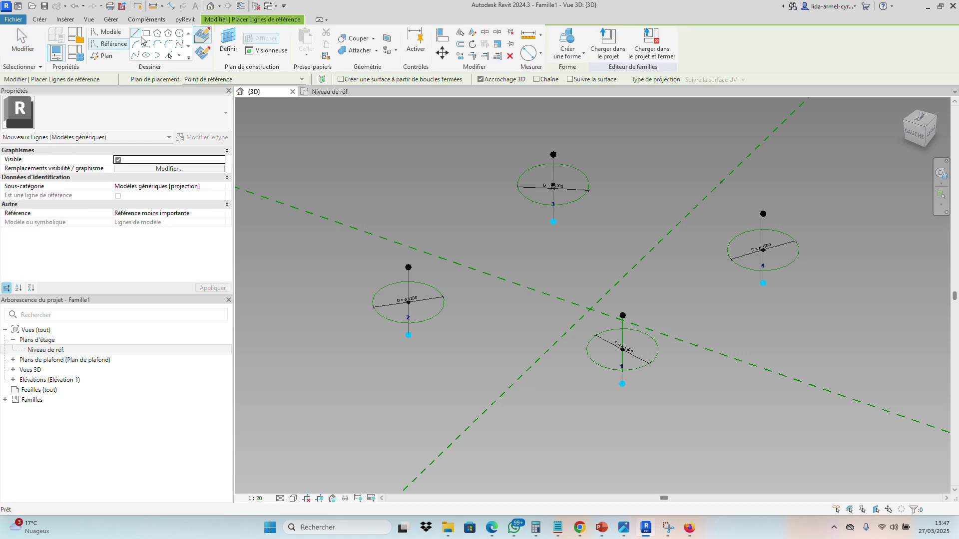
{"action": "left_click", "coordinate": [210, 38]}
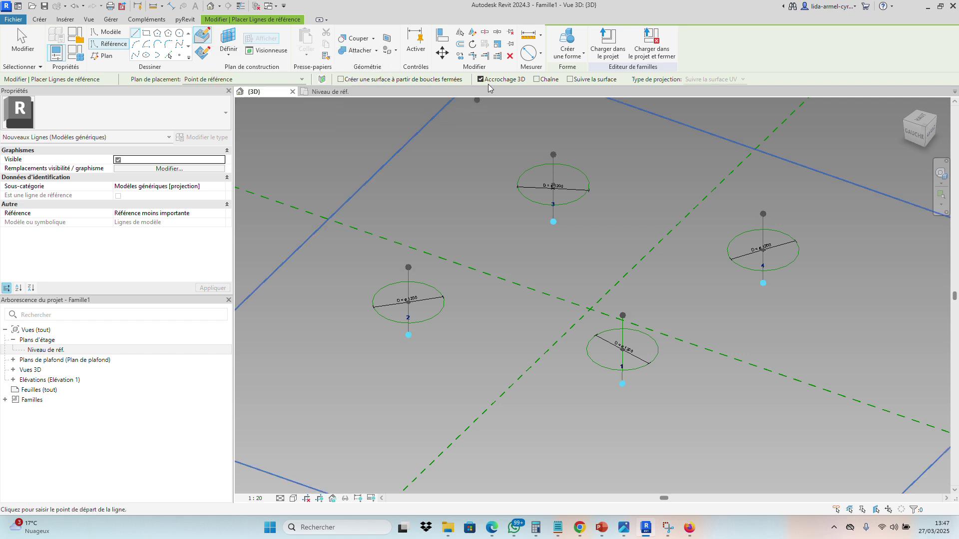
{"action": "left_click", "coordinate": [536, 80]}
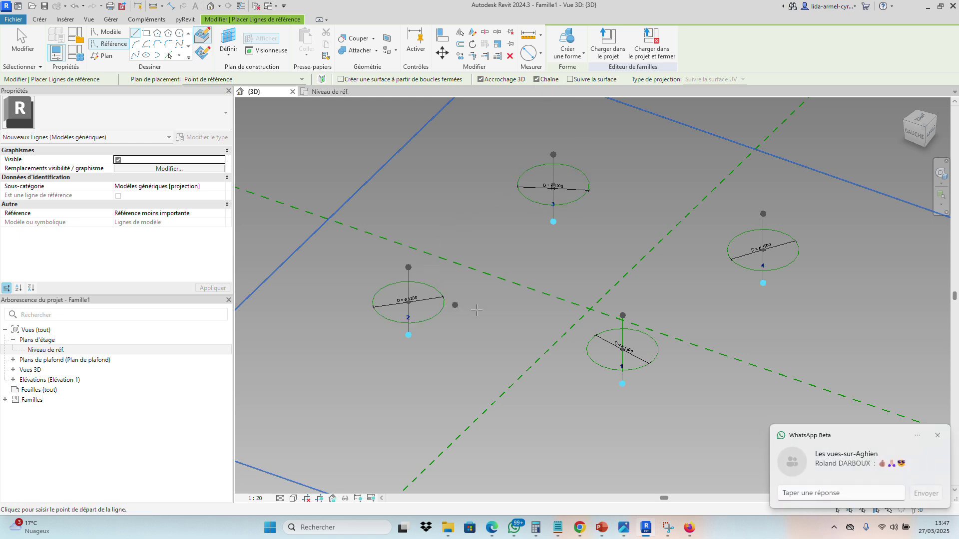
{"action": "scroll", "coordinate": [406, 280], "scroll_direction": "up", "scroll_amount": 2}
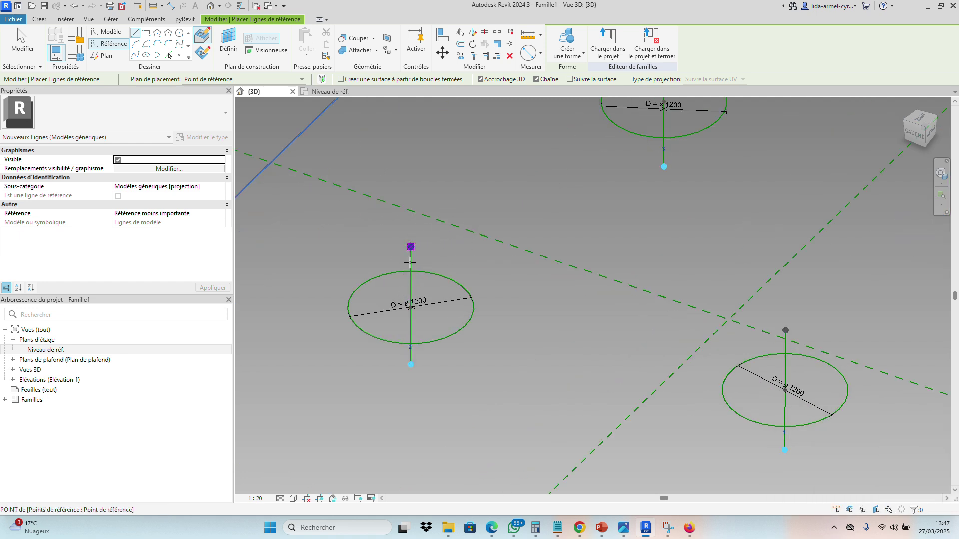
{"action": "left_click", "coordinate": [411, 245]}
{"action": "scroll", "coordinate": [294, 373], "scroll_direction": "down", "scroll_amount": 2}
{"action": "scroll", "coordinate": [290, 375], "scroll_direction": "down", "scroll_amount": 1}
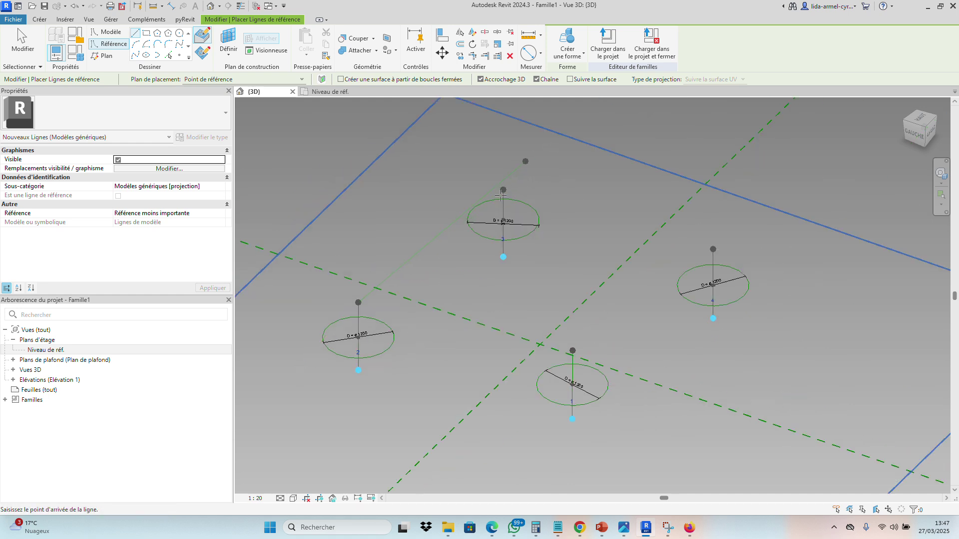
{"action": "scroll", "coordinate": [501, 195], "scroll_direction": "up", "scroll_amount": 4}
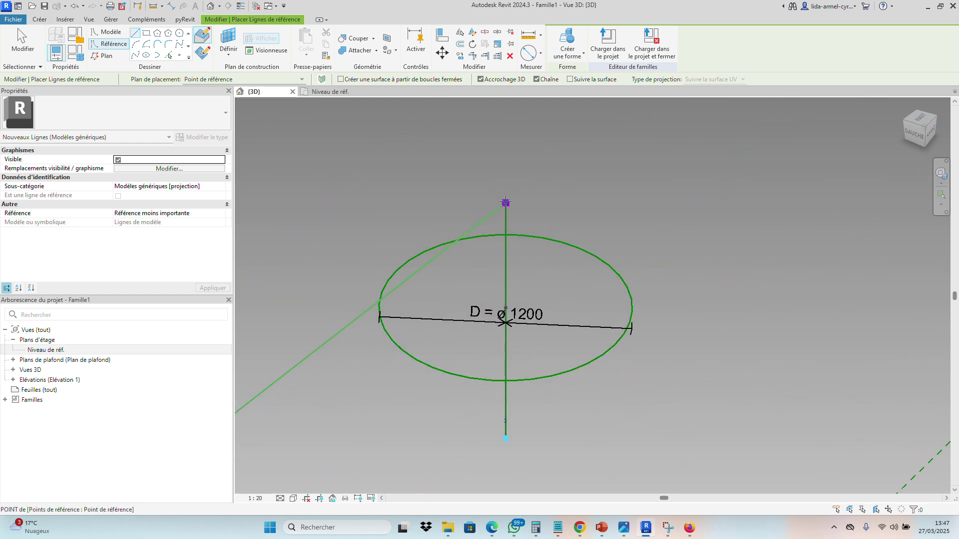
{"action": "left_click", "coordinate": [505, 202]}
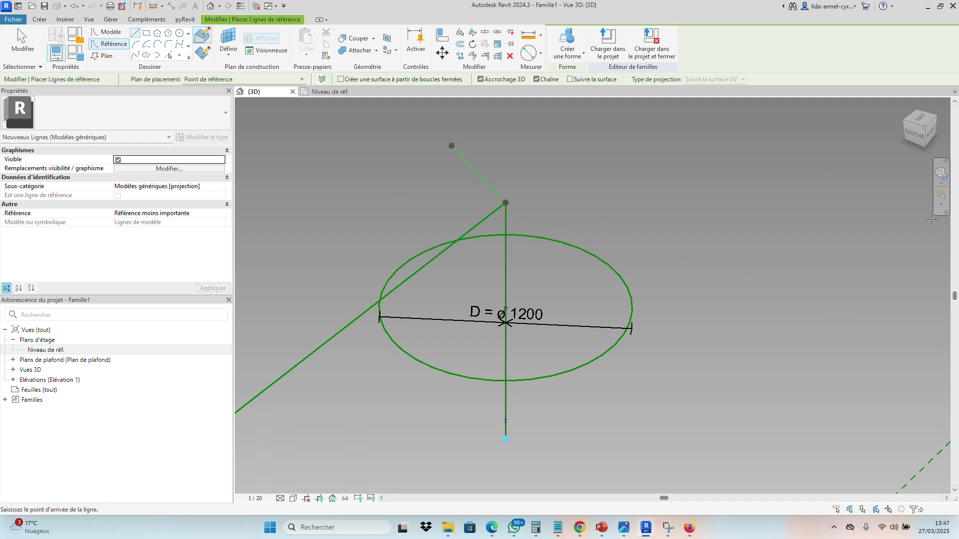
Continue the chained reference line through the top points above adaptive points 4 and 1.
{"action": "scroll", "coordinate": [860, 222], "scroll_direction": "down", "scroll_amount": 2}
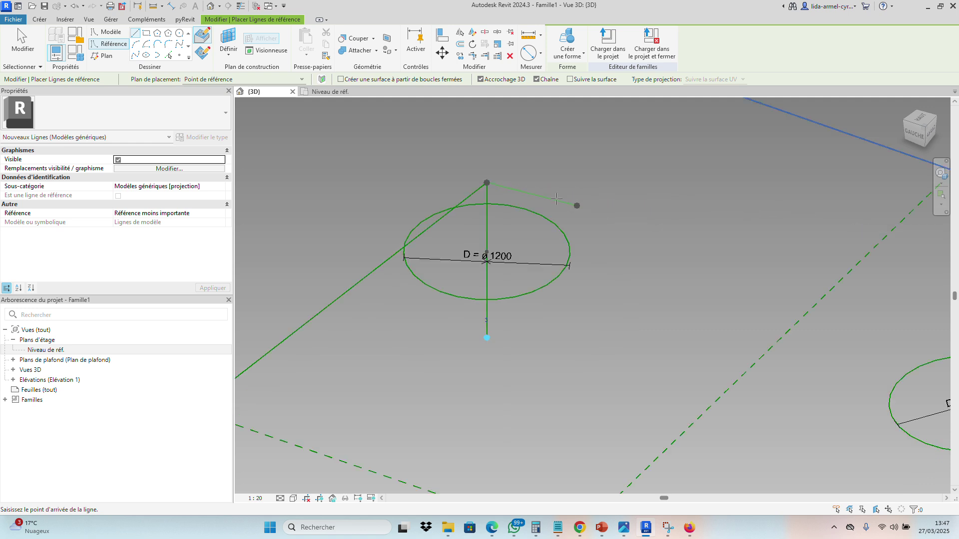
{"action": "middle_click_drag", "start_coordinate": [804, 305], "coordinate": [617, 232]}
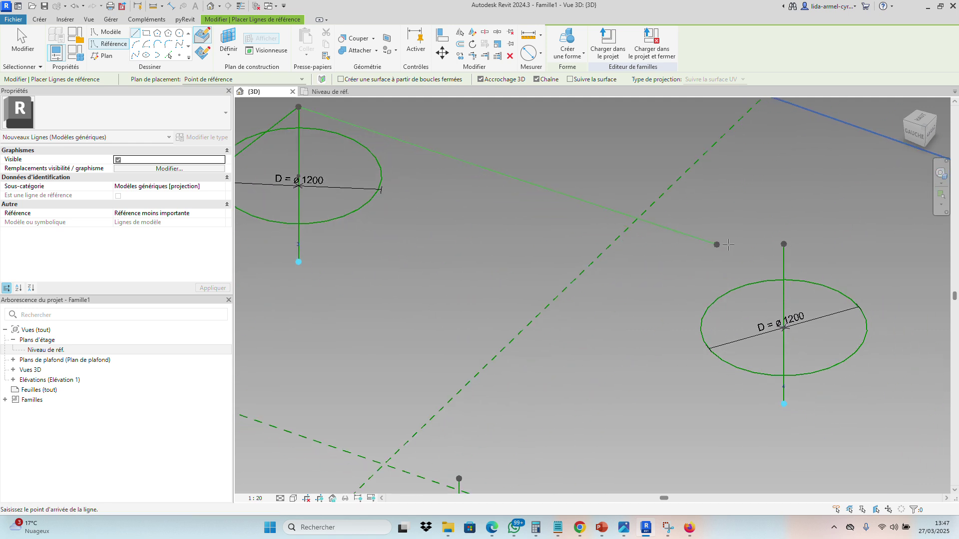
{"action": "left_click", "coordinate": [784, 244]}
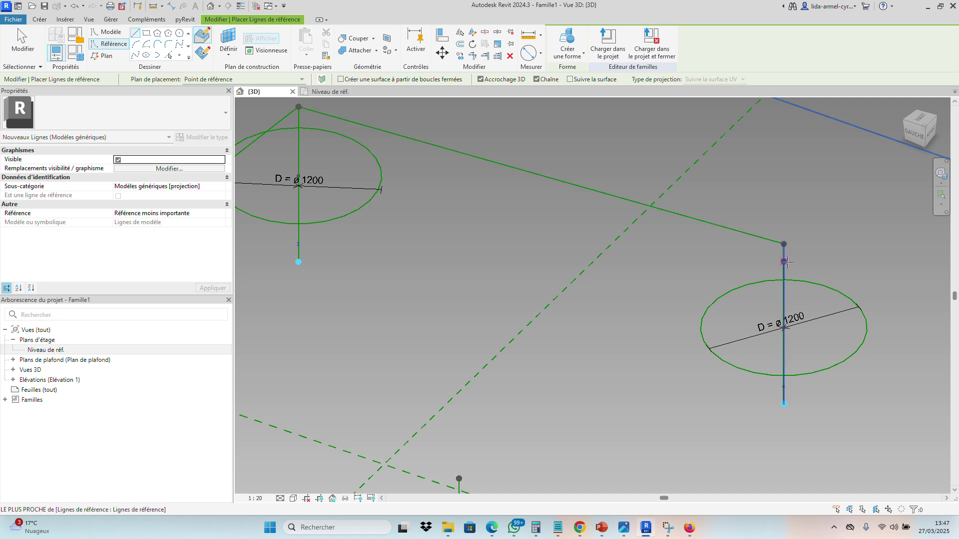
{"action": "middle_click_drag", "start_coordinate": [646, 329], "coordinate": [682, 239]}
{"action": "scroll", "coordinate": [681, 239], "scroll_direction": "down", "scroll_amount": 3}
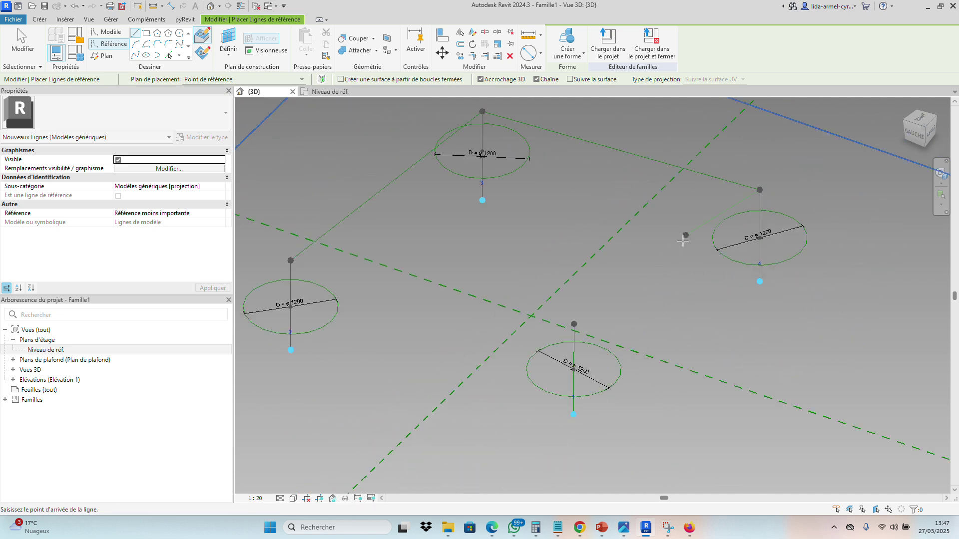
{"action": "scroll", "coordinate": [574, 322], "scroll_direction": "up", "scroll_amount": 3}
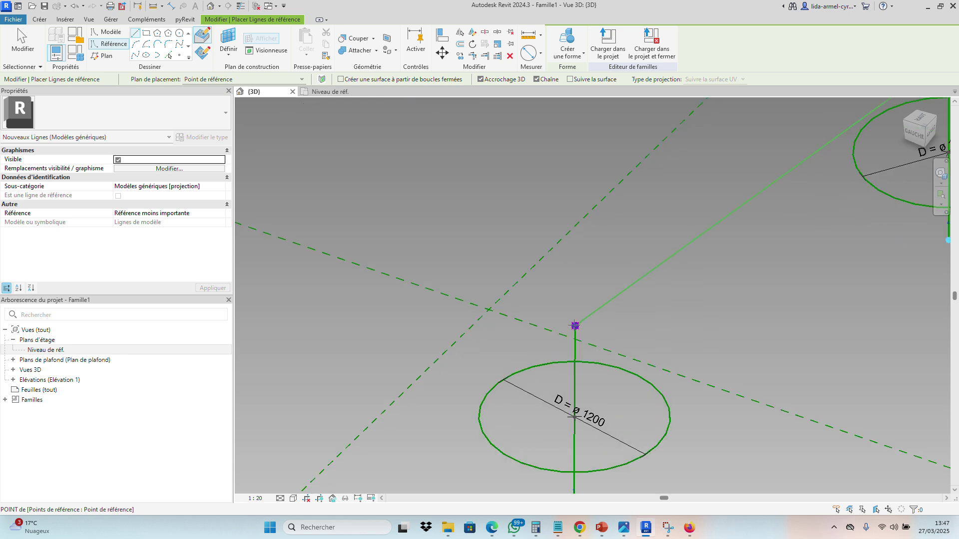
{"action": "left_click", "coordinate": [575, 326]}
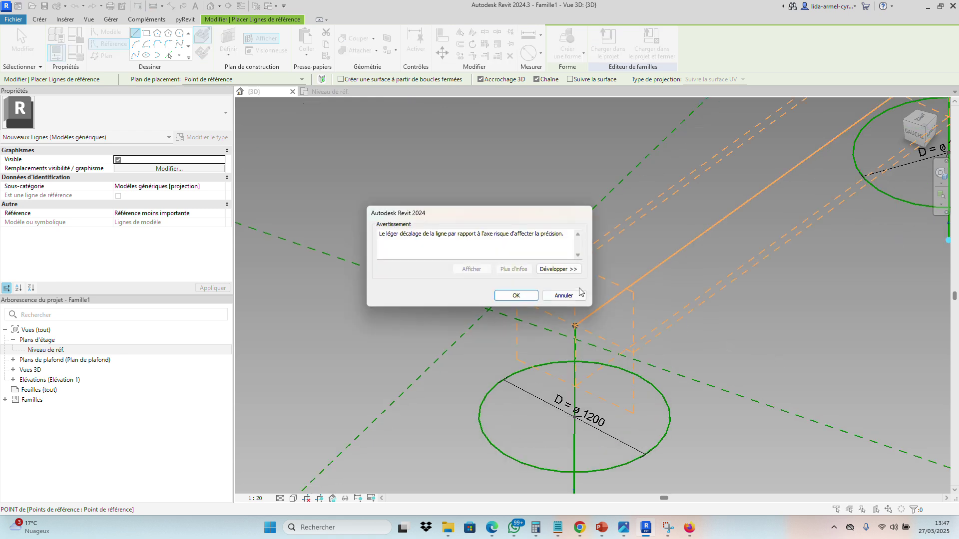
{"action": "left_click", "coordinate": [516, 296]}
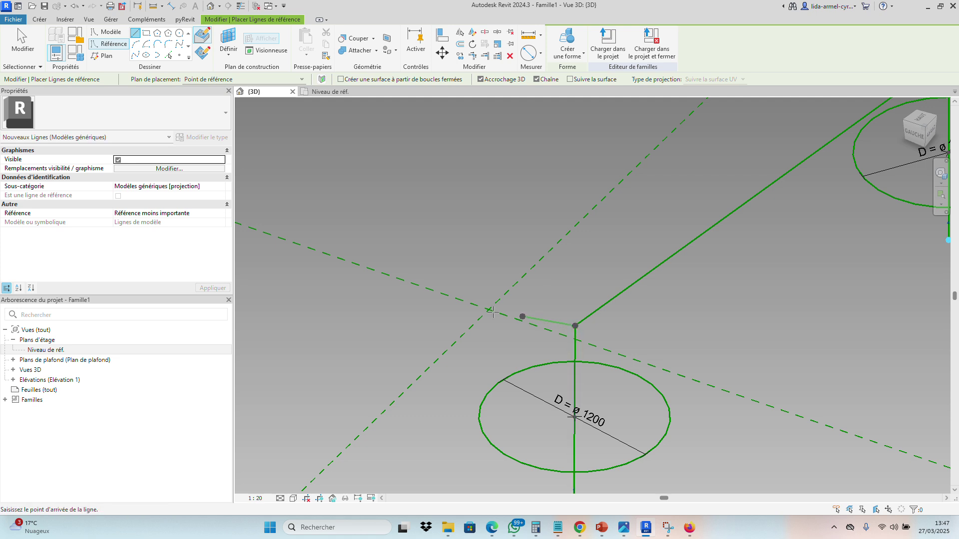
Close the reference line loop at the top point above adaptive point 2 and leave the command.
{"action": "scroll", "coordinate": [594, 318], "scroll_direction": "down", "scroll_amount": 4}
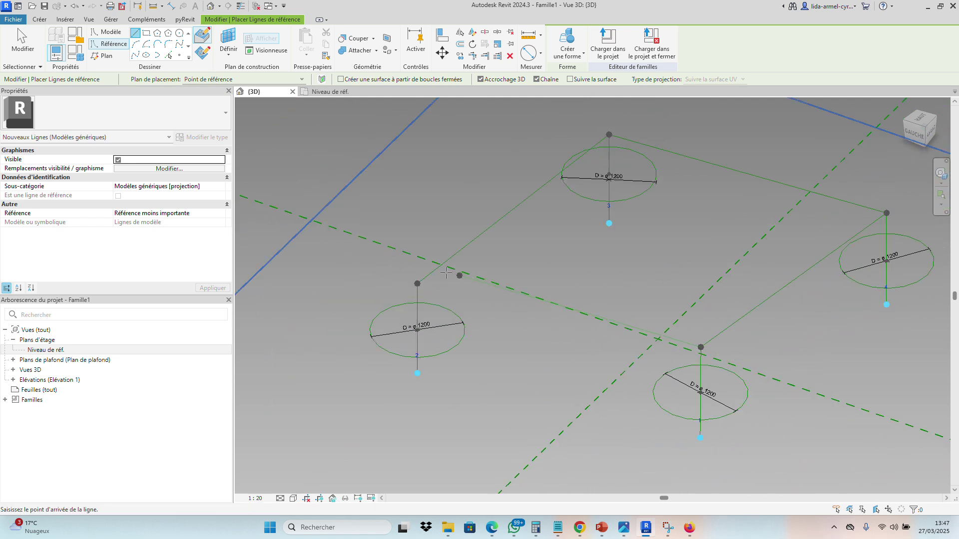
{"action": "scroll", "coordinate": [416, 284], "scroll_direction": "up", "scroll_amount": 4}
{"action": "left_click", "coordinate": [419, 288]}
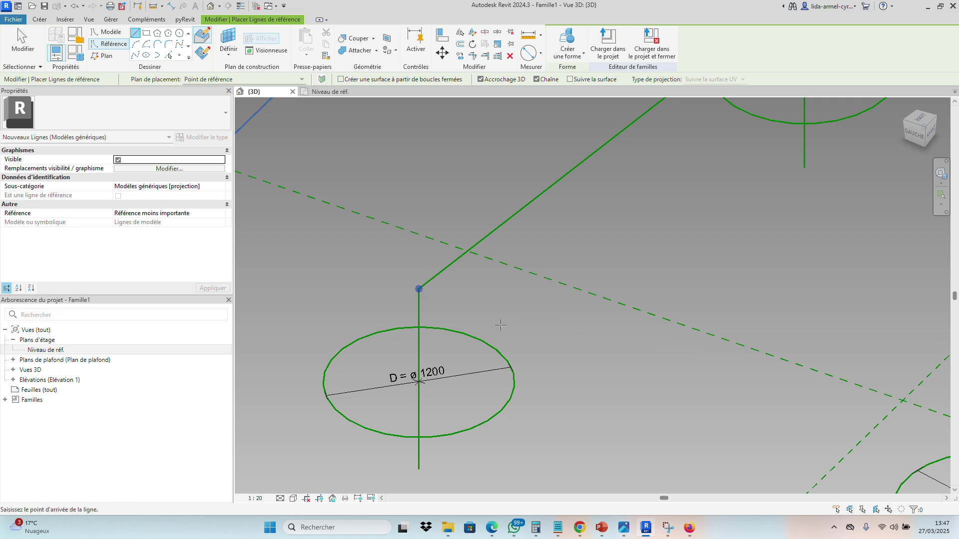
{"action": "key", "text": "Escape"}
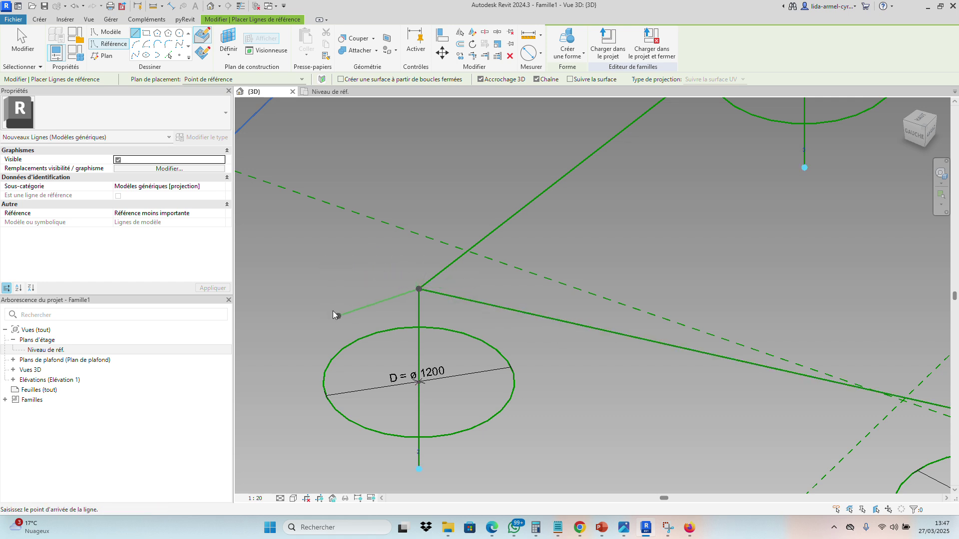
{"action": "scroll", "coordinate": [478, 251], "scroll_direction": "down", "scroll_amount": 3}
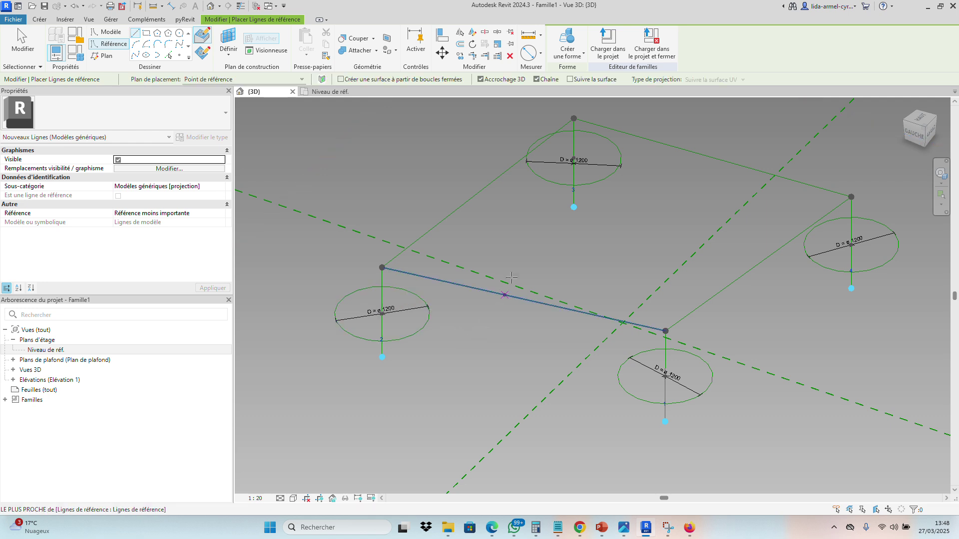
{"action": "key", "text": "Escape"}
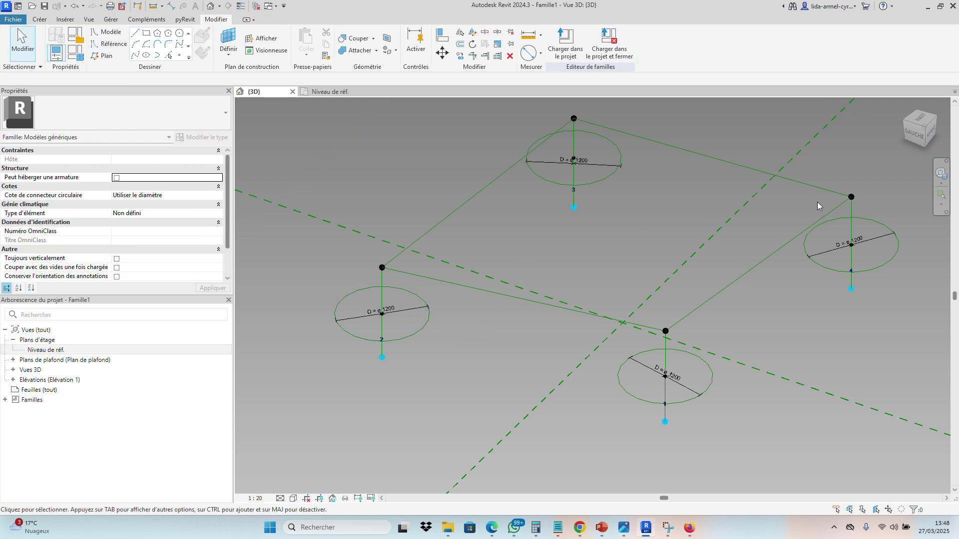
In a top view, draw a reference line from the line joining points 2 and 3 to the line joining points 1 and 4.
{"action": "left_click_drag", "start_coordinate": [931, 133], "coordinate": [797, 116]}
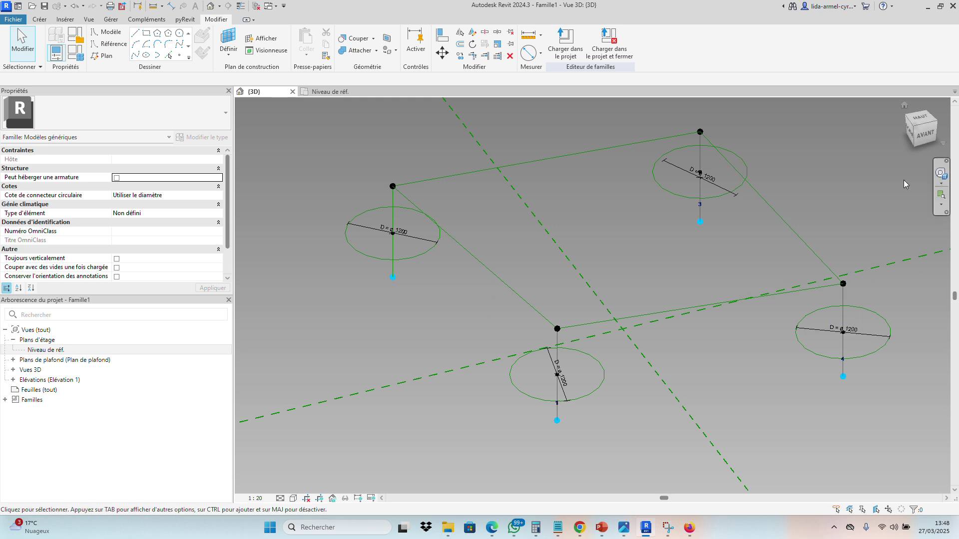
{"action": "left_click", "coordinate": [923, 145]}
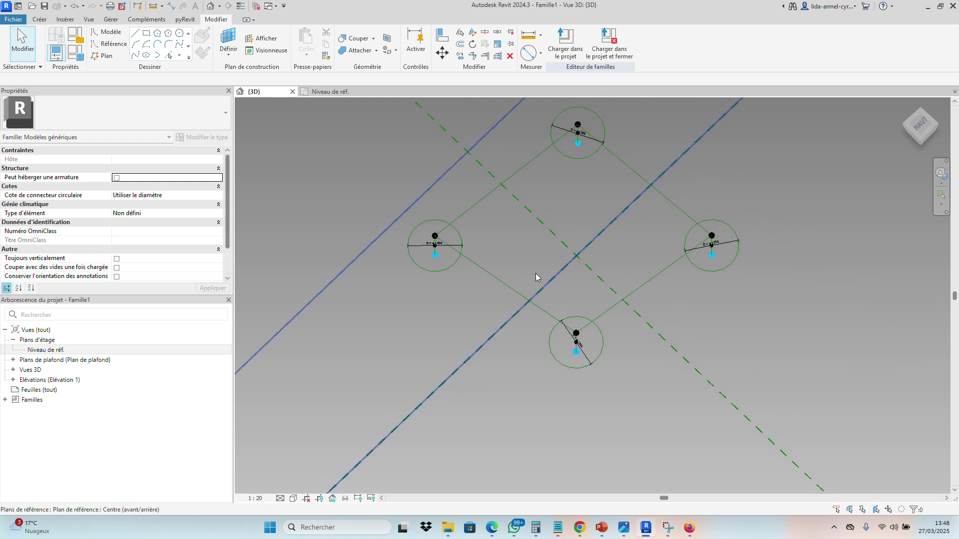
{"action": "left_click", "coordinate": [41, 20]}
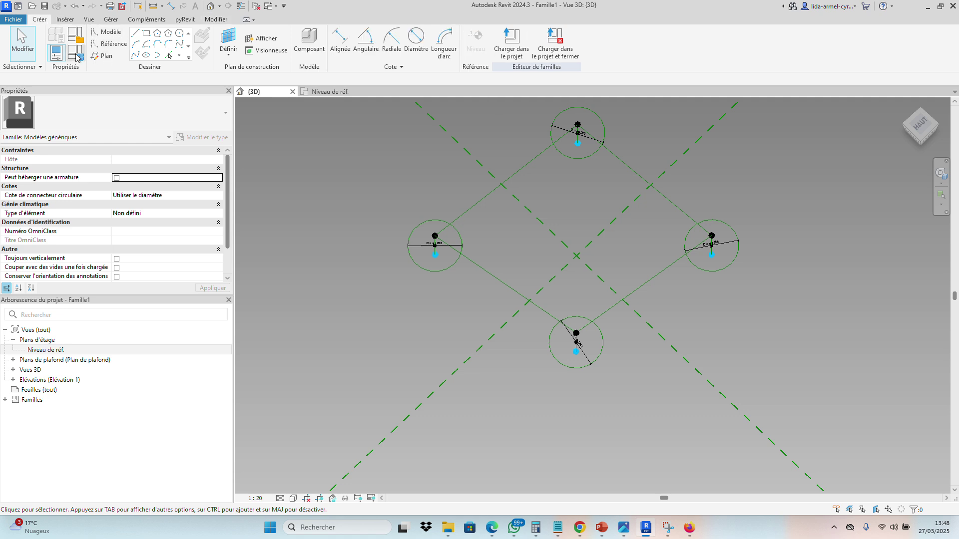
{"action": "left_click", "coordinate": [107, 44]}
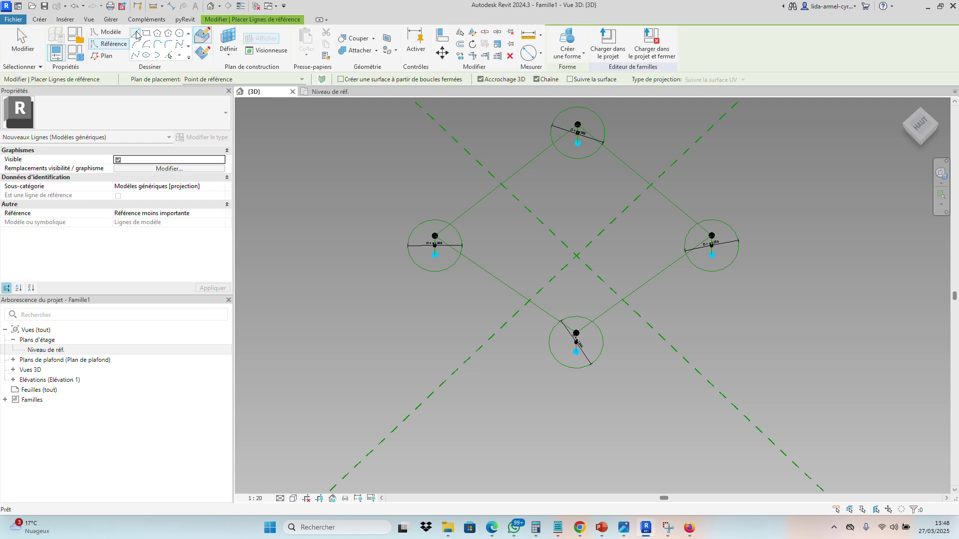
{"action": "left_click", "coordinate": [201, 36]}
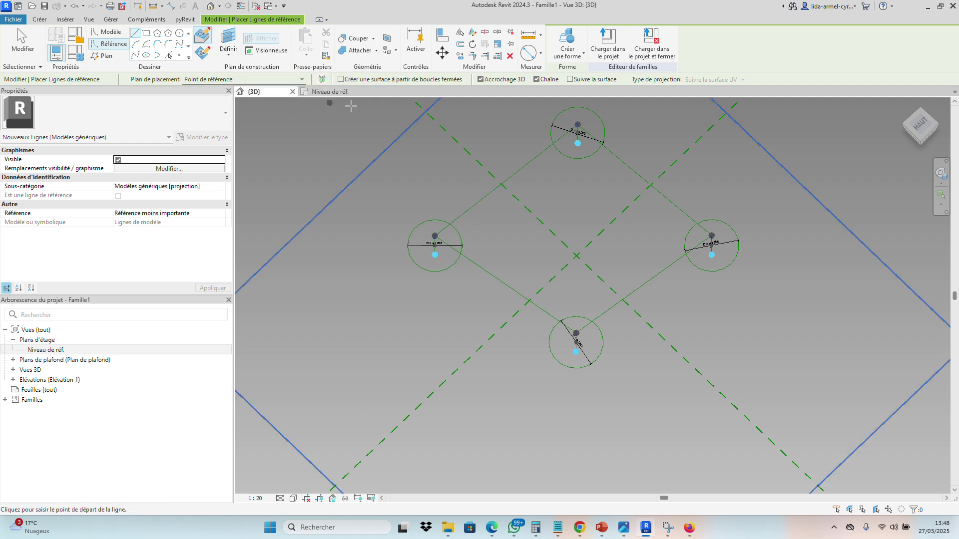
{"action": "left_click", "coordinate": [500, 185]}
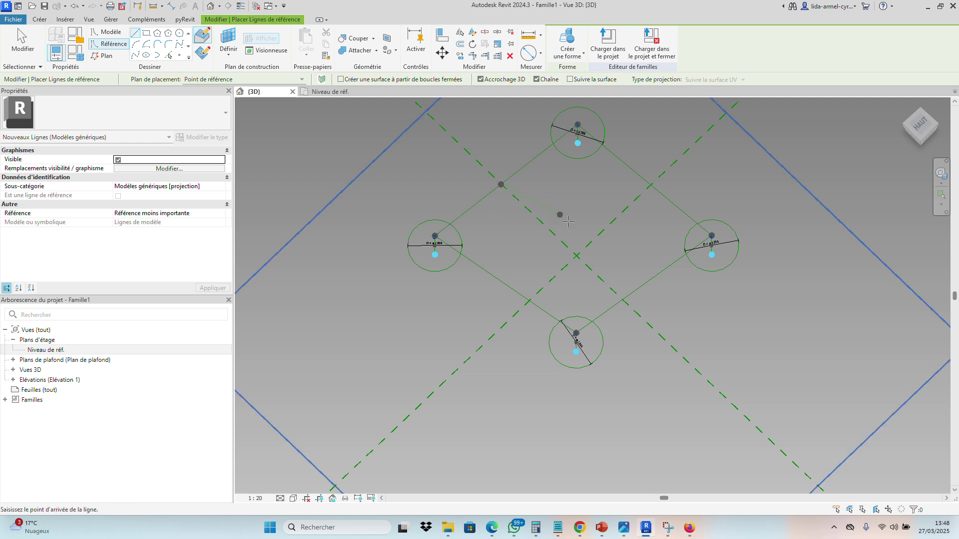
{"action": "left_click", "coordinate": [634, 291]}
{"action": "key", "text": "Escape"}
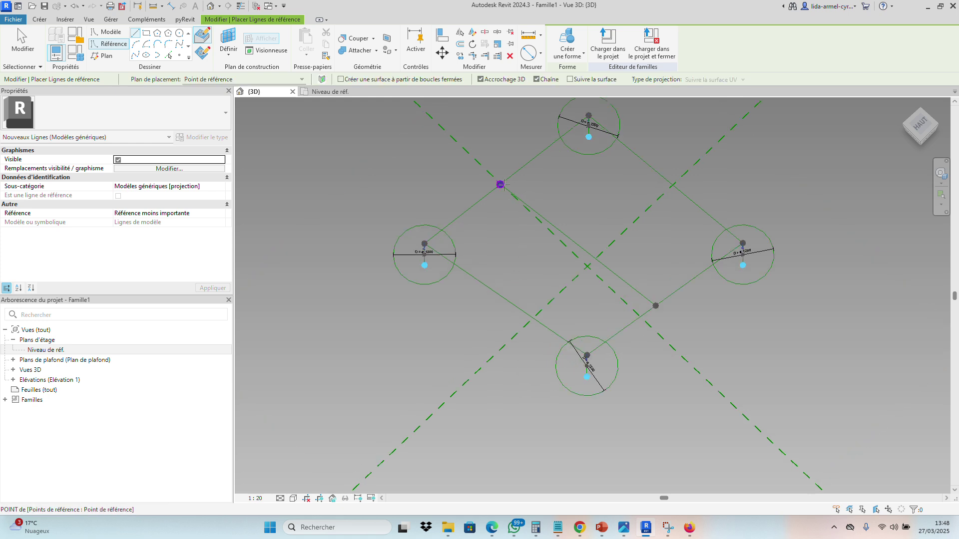
{"action": "scroll", "coordinate": [499, 184], "scroll_direction": "up", "scroll_amount": 4}
{"action": "key", "text": "Escape"}
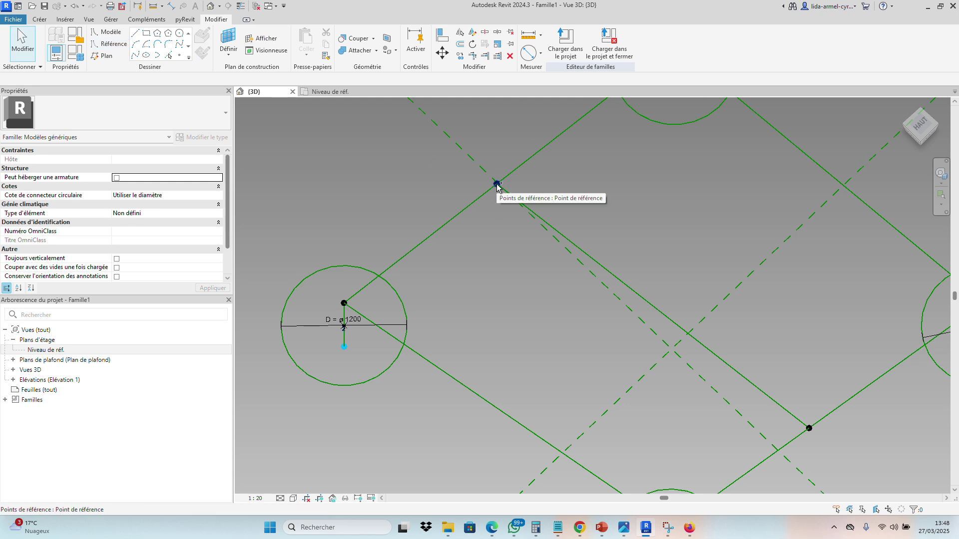
Apply the point definition option to both end points of the crossing reference line, leaving their host as <non associé>.
{"action": "left_click", "coordinate": [498, 185]}
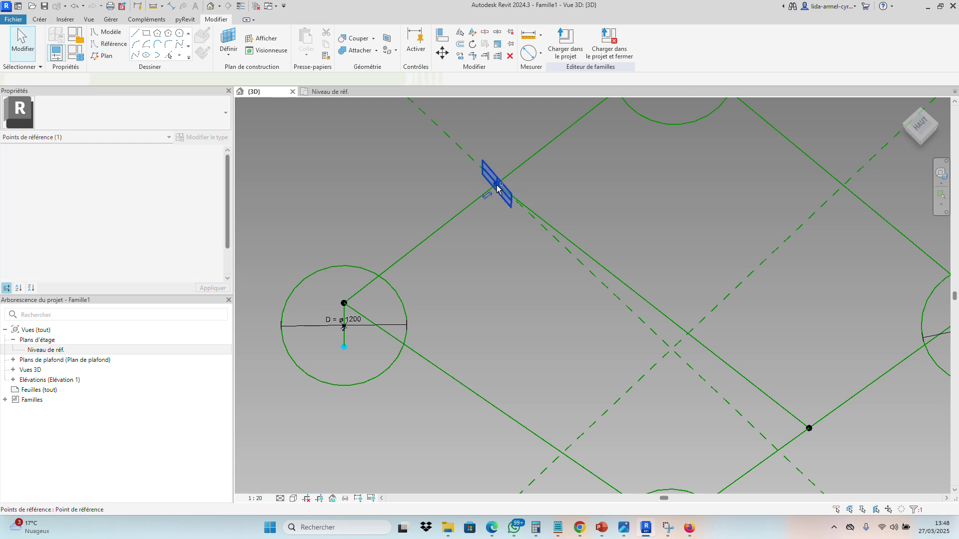
{"action": "left_click", "coordinate": [809, 430], "text": "ctrl"}
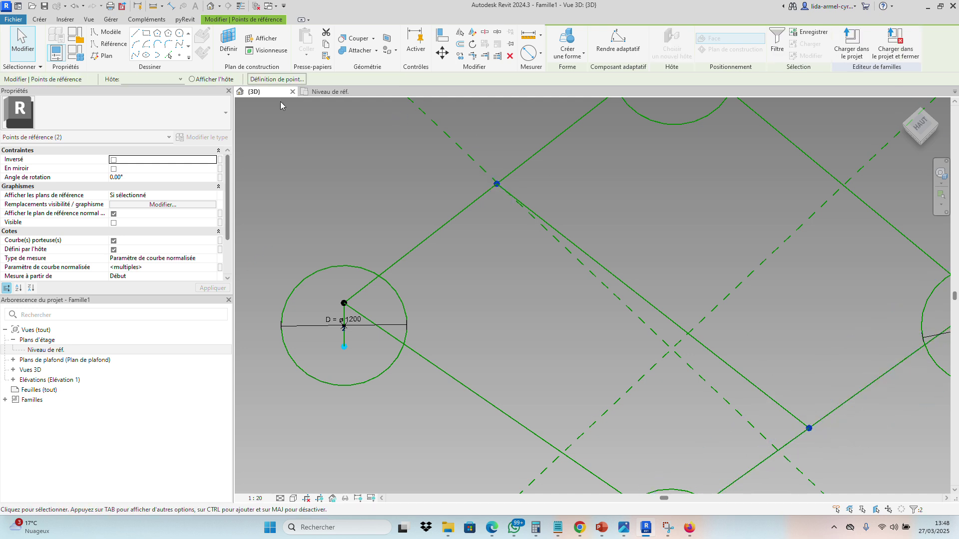
{"action": "left_click", "coordinate": [290, 81]}
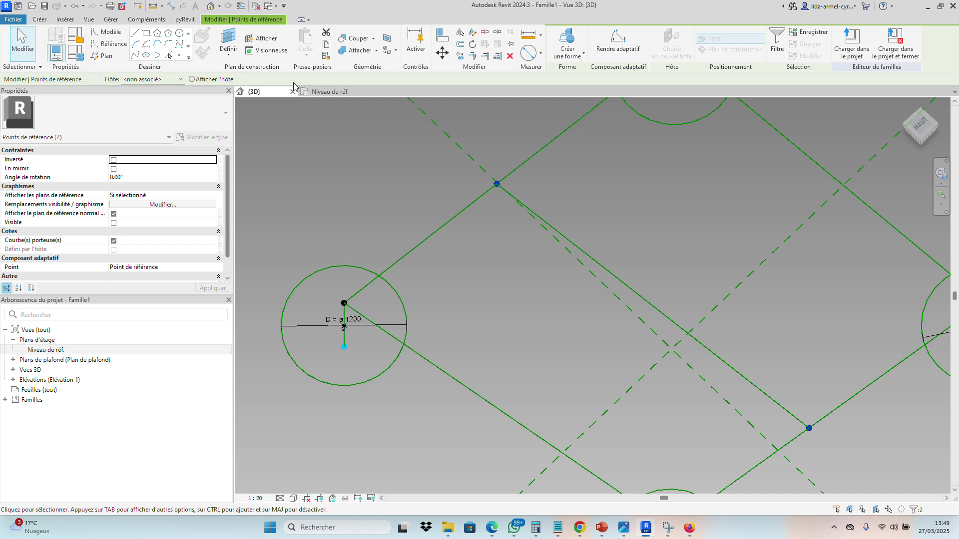
Place a reference point near the middle of the reference line joining the top points above adaptive points 1 and 2.
{"action": "scroll", "coordinate": [396, 203], "scroll_direction": "down", "scroll_amount": 4}
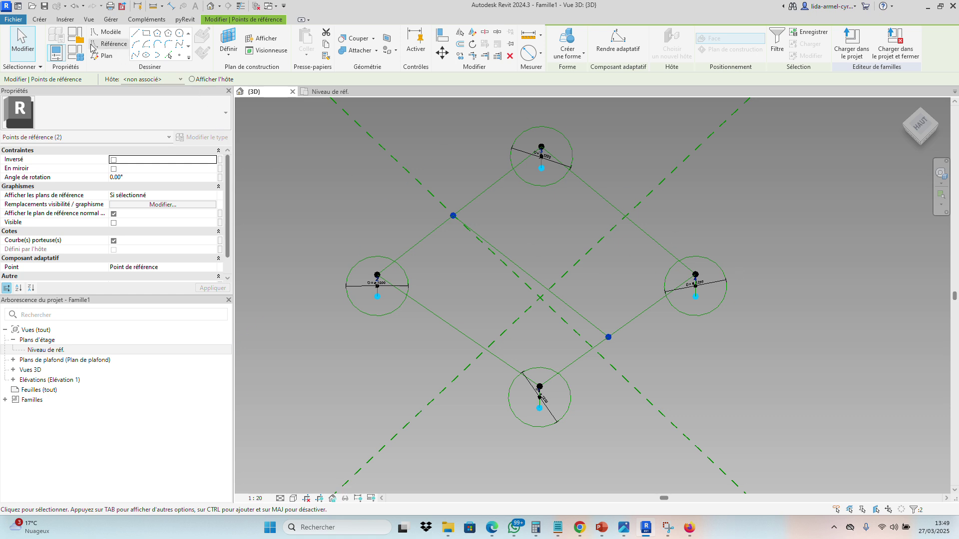
{"action": "left_click", "coordinate": [40, 20]}
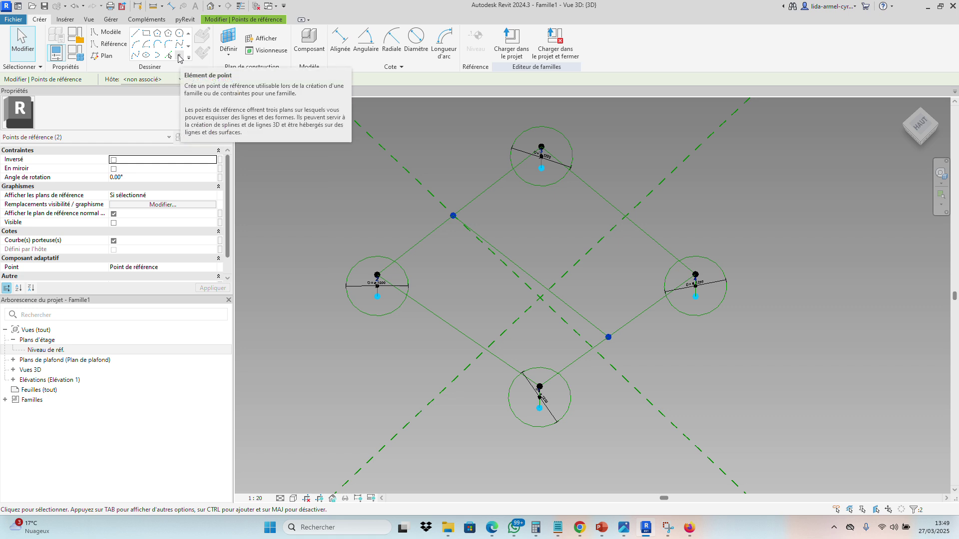
{"action": "left_click", "coordinate": [179, 57]}
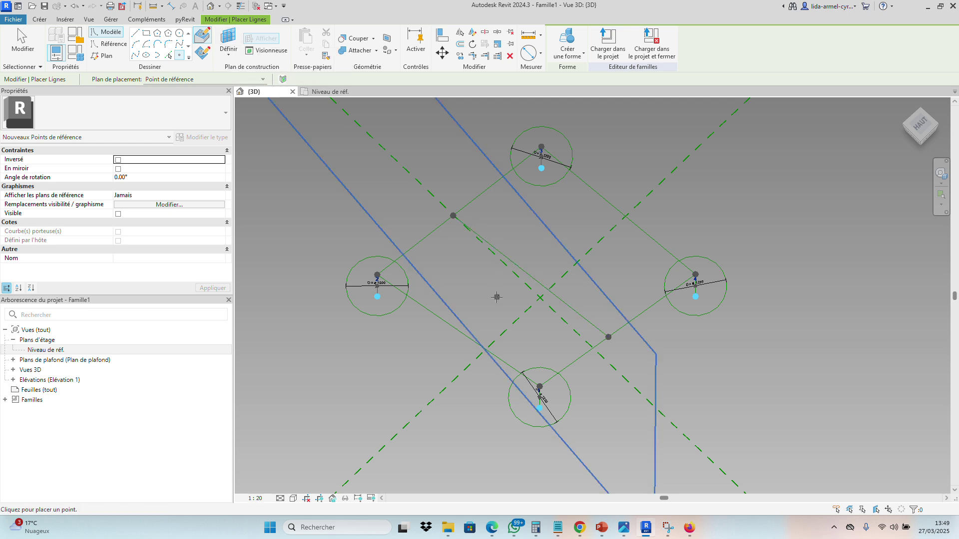
{"action": "scroll", "coordinate": [547, 340], "scroll_direction": "up", "scroll_amount": 1}
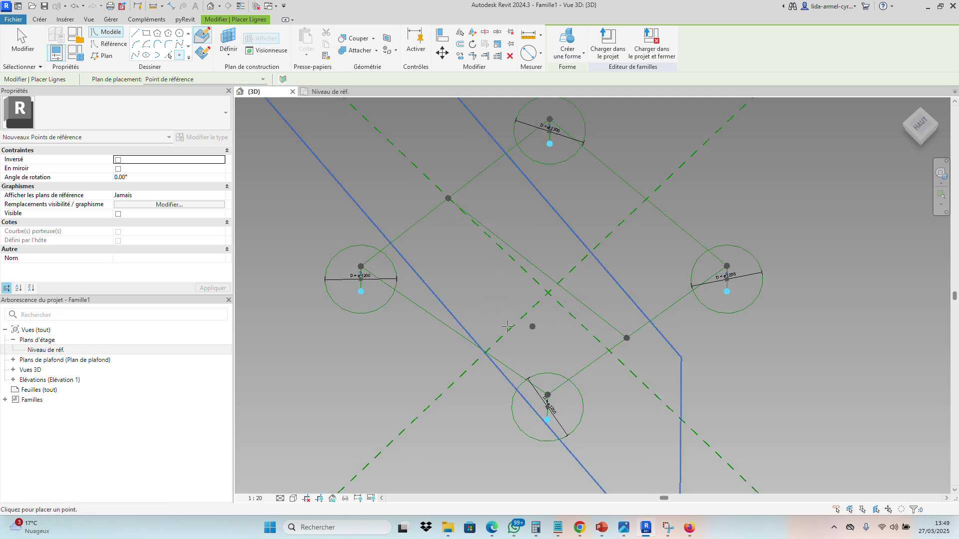
{"action": "left_click", "coordinate": [463, 338]}
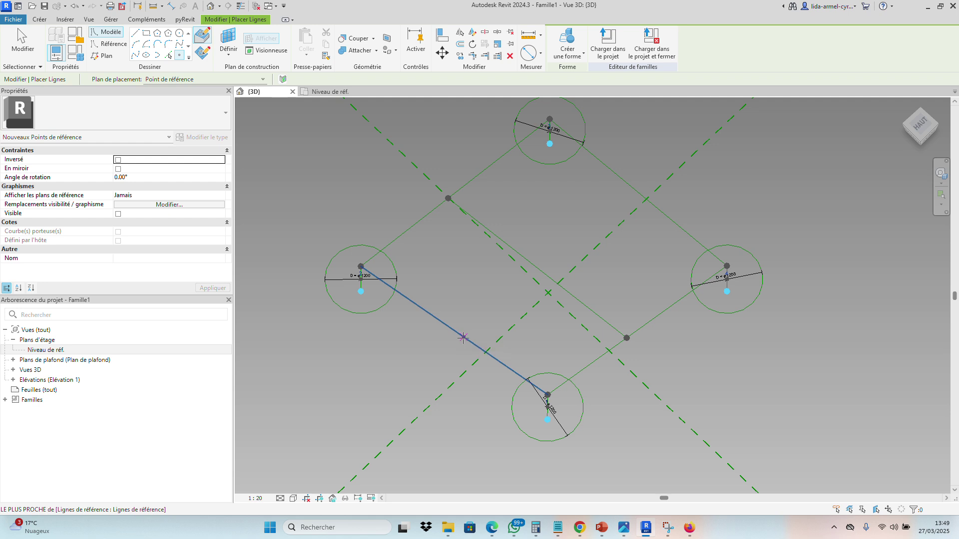
{"action": "scroll", "coordinate": [463, 338], "scroll_direction": "up", "scroll_amount": 2}
{"action": "scroll", "coordinate": [445, 350], "scroll_direction": "down", "scroll_amount": 2}
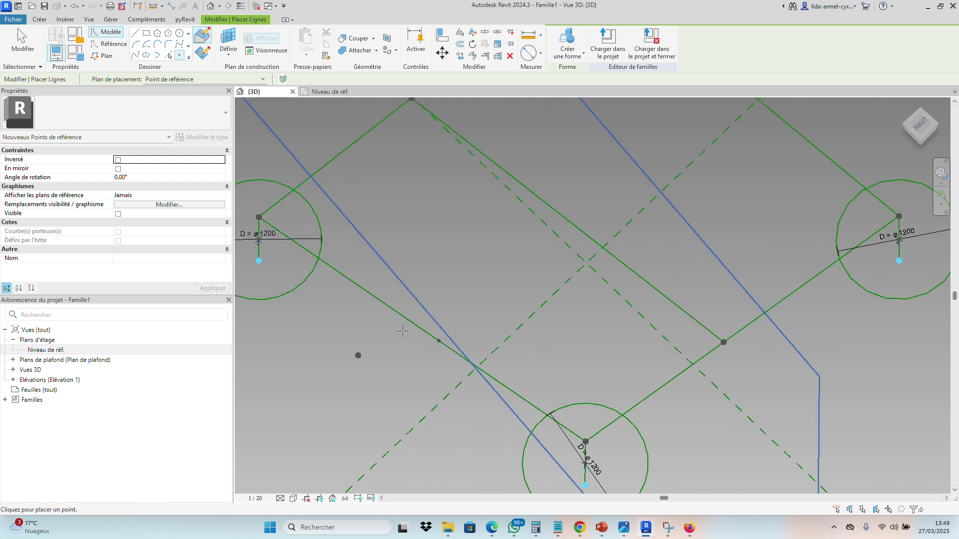
Place reference points near the middle of the crossing reference line and of the line between points 3 and 4, and leave the command.
{"action": "scroll", "coordinate": [357, 356], "scroll_direction": "down", "scroll_amount": 2}
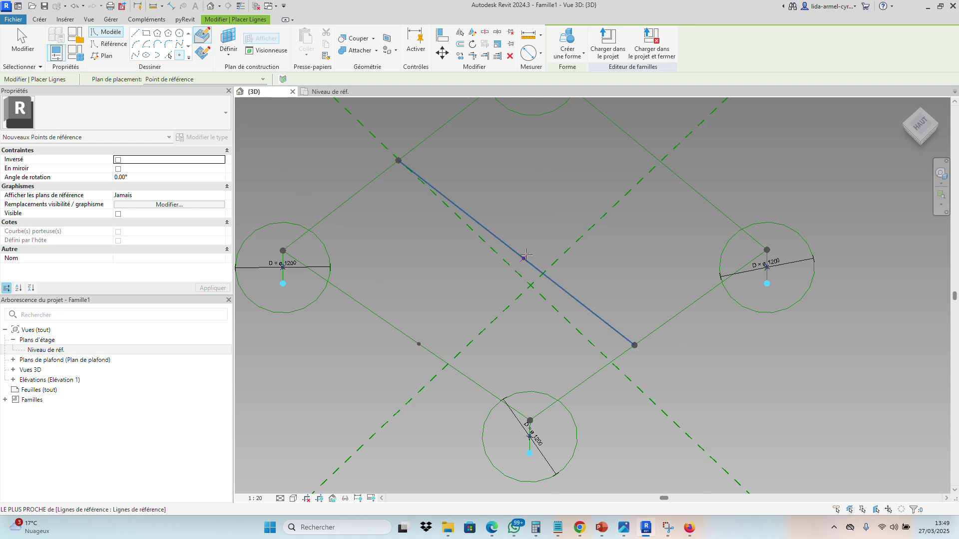
{"action": "scroll", "coordinate": [524, 258], "scroll_direction": "up", "scroll_amount": 2}
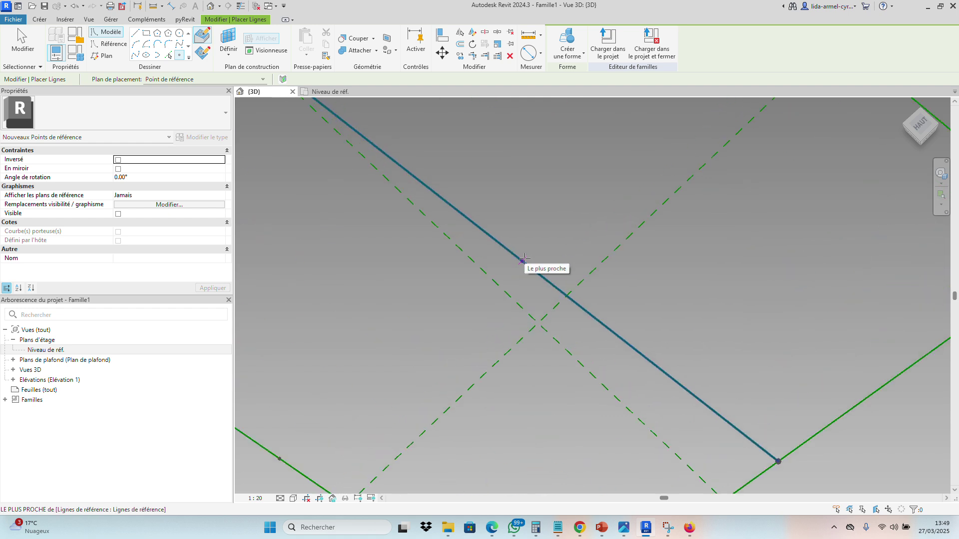
{"action": "scroll", "coordinate": [523, 260], "scroll_direction": "down", "scroll_amount": 3}
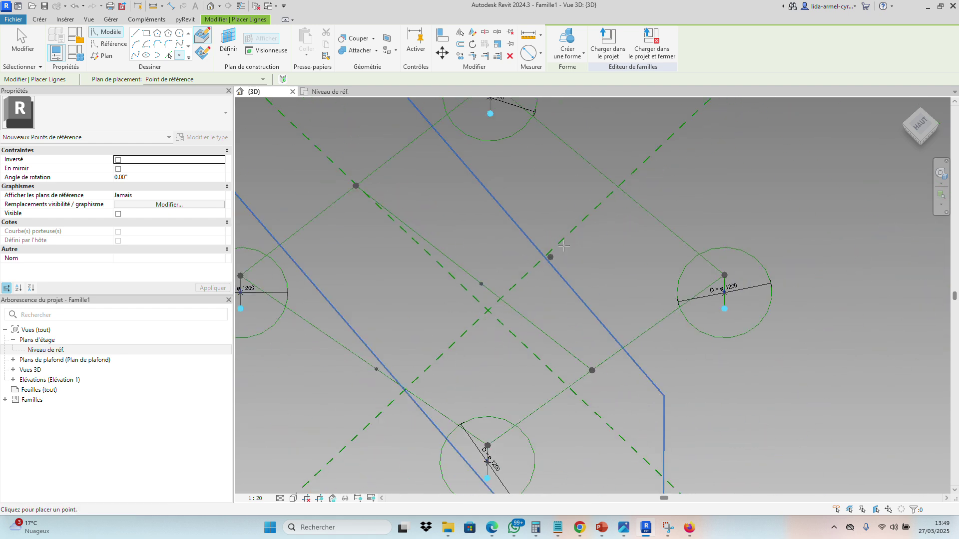
{"action": "scroll", "coordinate": [610, 180], "scroll_direction": "up", "scroll_amount": 2}
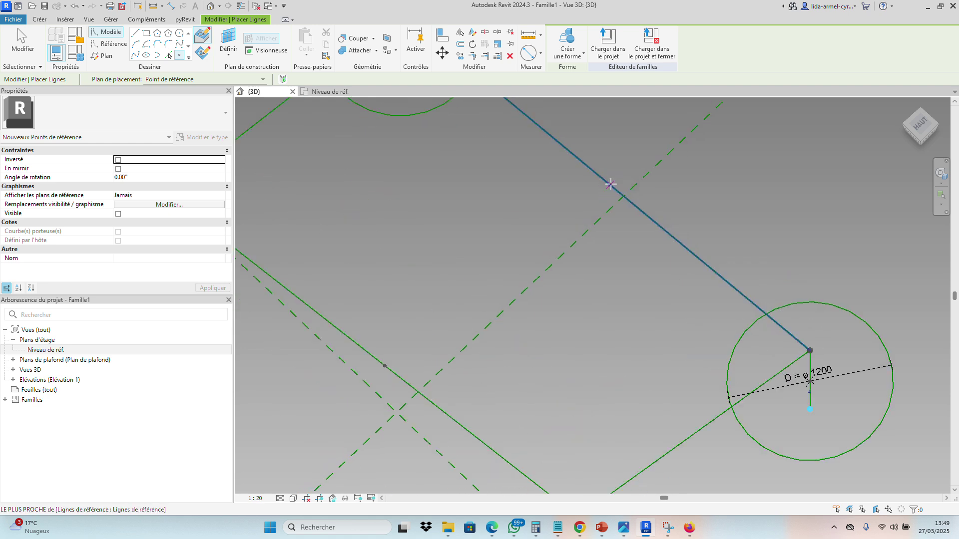
{"action": "scroll", "coordinate": [613, 185], "scroll_direction": "up", "scroll_amount": 3}
{"action": "left_click", "coordinate": [613, 188]}
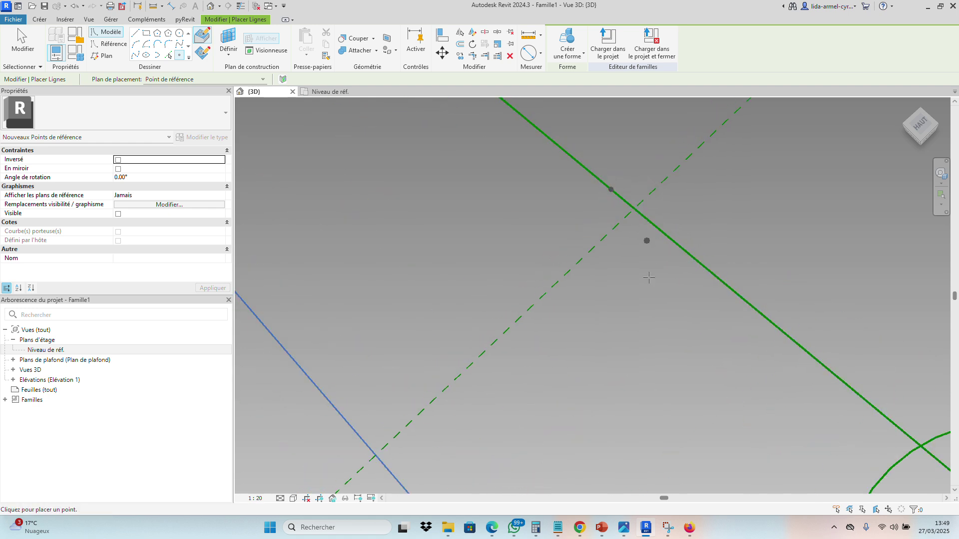
{"action": "scroll", "coordinate": [609, 238], "scroll_direction": "down", "scroll_amount": 2}
{"action": "scroll", "coordinate": [608, 238], "scroll_direction": "down", "scroll_amount": 3}
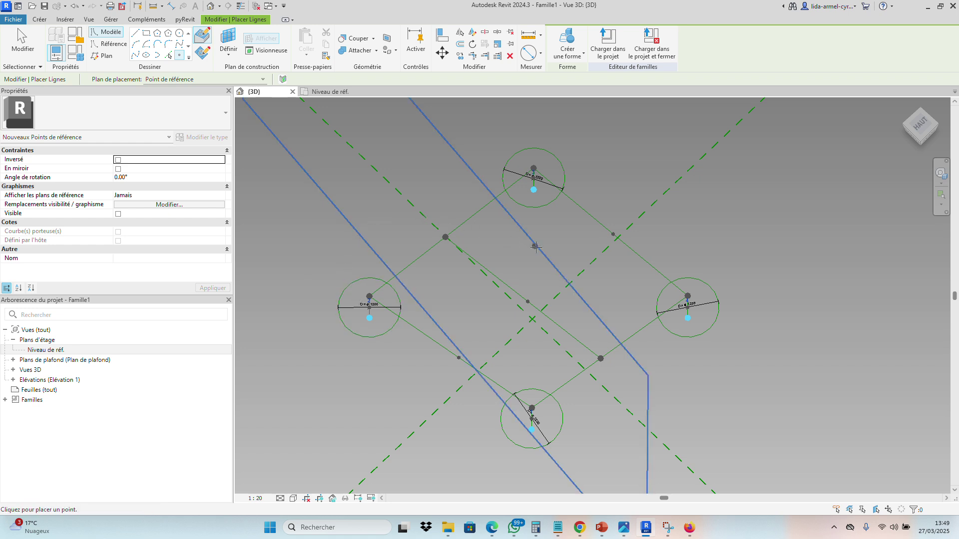
{"action": "key", "text": "Escape"}
{"action": "key", "text": "Escape"}
Apply the point definition option to the three mid-line points, leaving their host as <non associé>, and return to an isometric view.
{"action": "scroll", "coordinate": [482, 346], "scroll_direction": "up", "scroll_amount": 3}
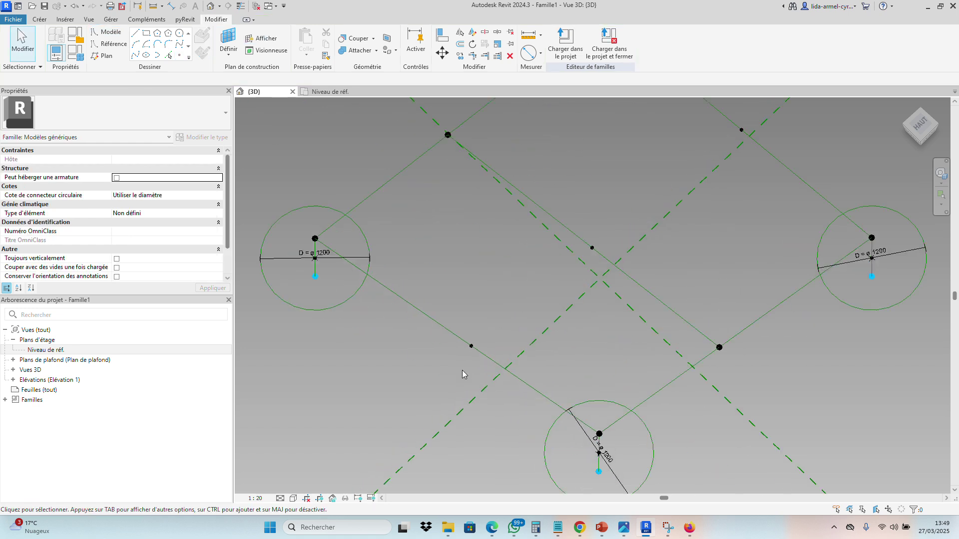
{"action": "left_click", "coordinate": [473, 345]}
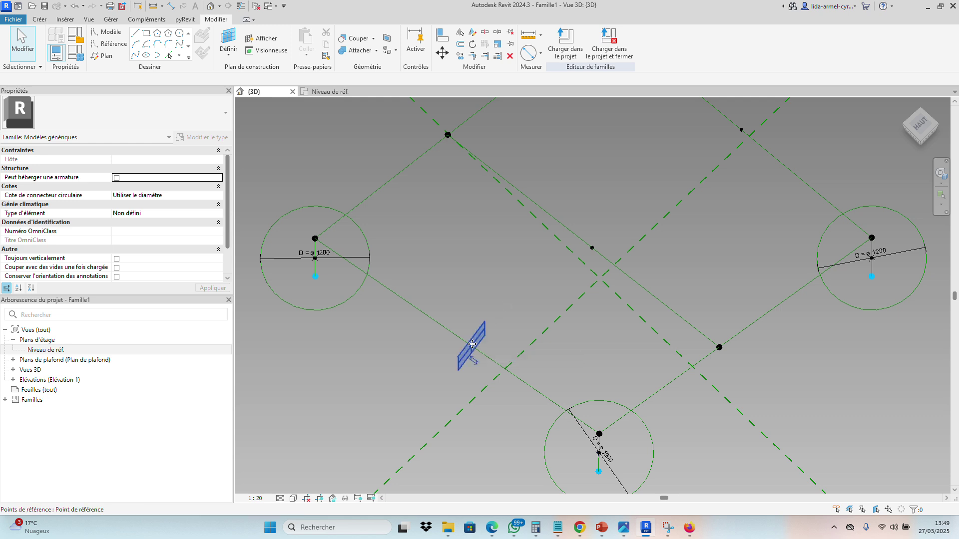
{"action": "left_click", "coordinate": [593, 249], "text": "ctrl"}
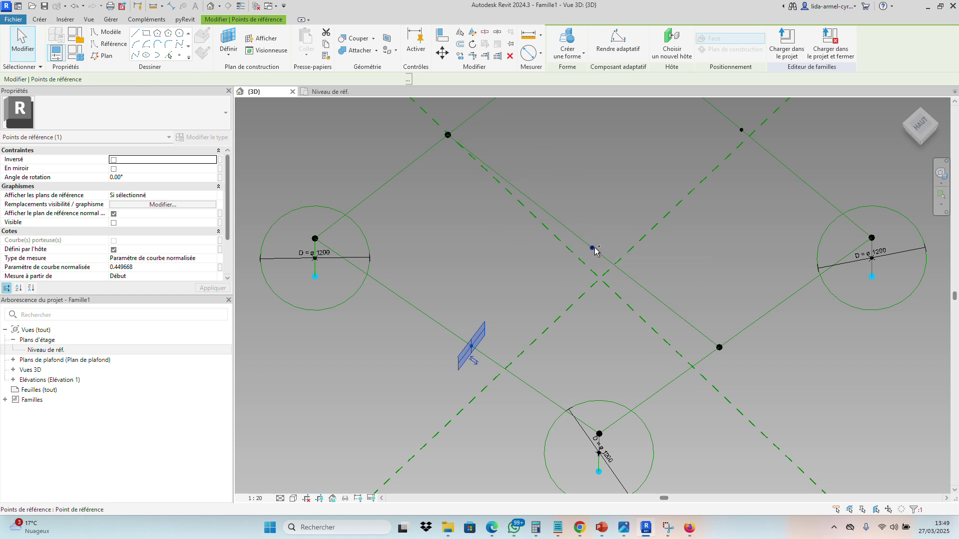
{"action": "left_click", "coordinate": [741, 130], "text": "ctrl"}
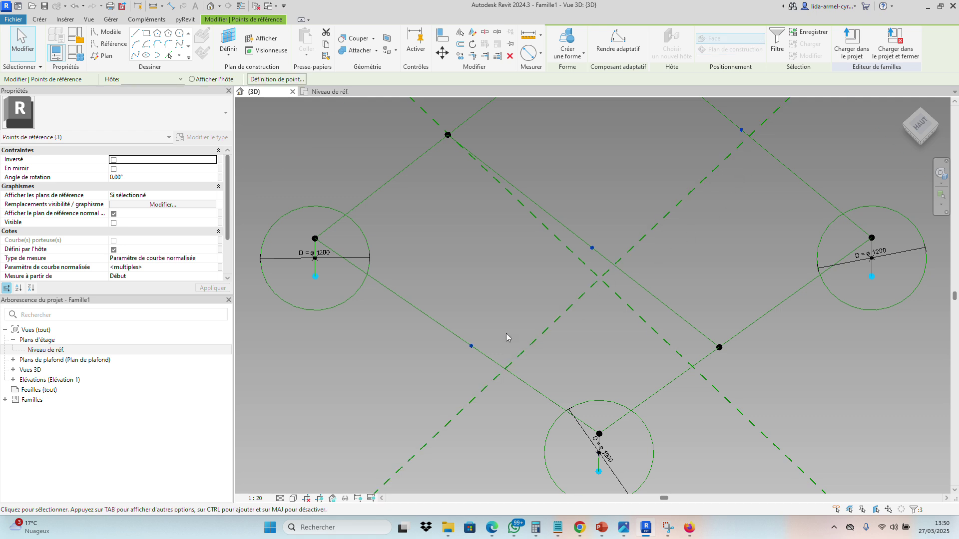
{"action": "scroll", "coordinate": [390, 325], "scroll_direction": "down", "scroll_amount": 3}
{"action": "left_click", "coordinate": [287, 80]}
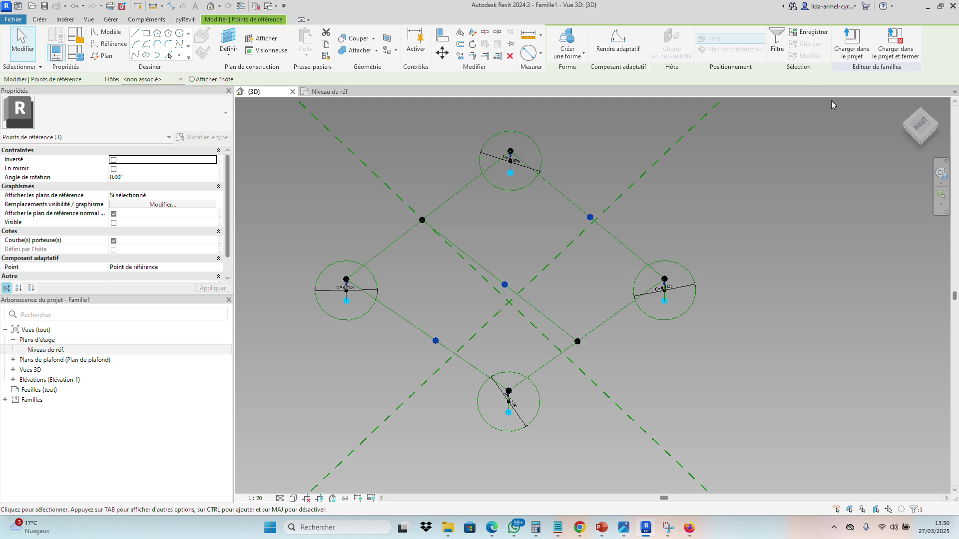
{"action": "left_click", "coordinate": [917, 141]}
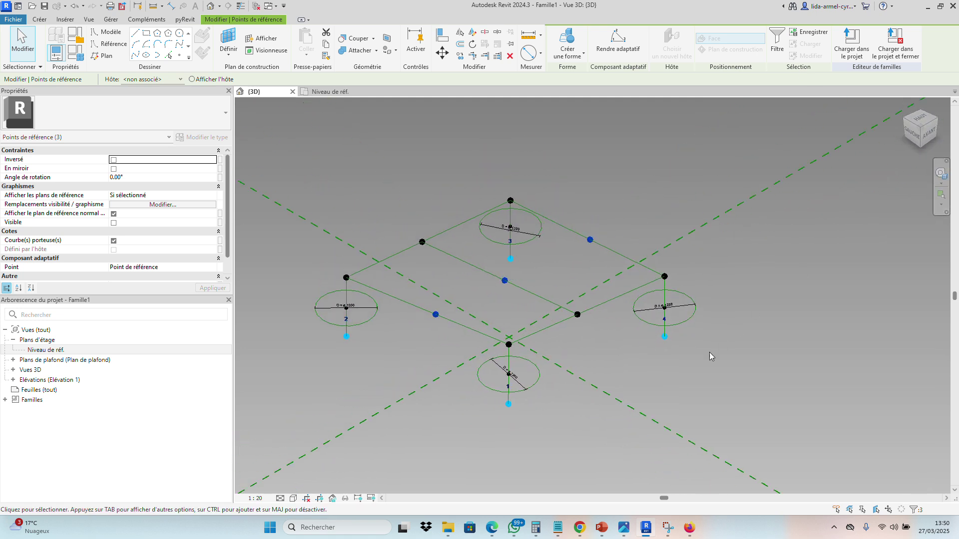
{"action": "key", "text": "Escape"}
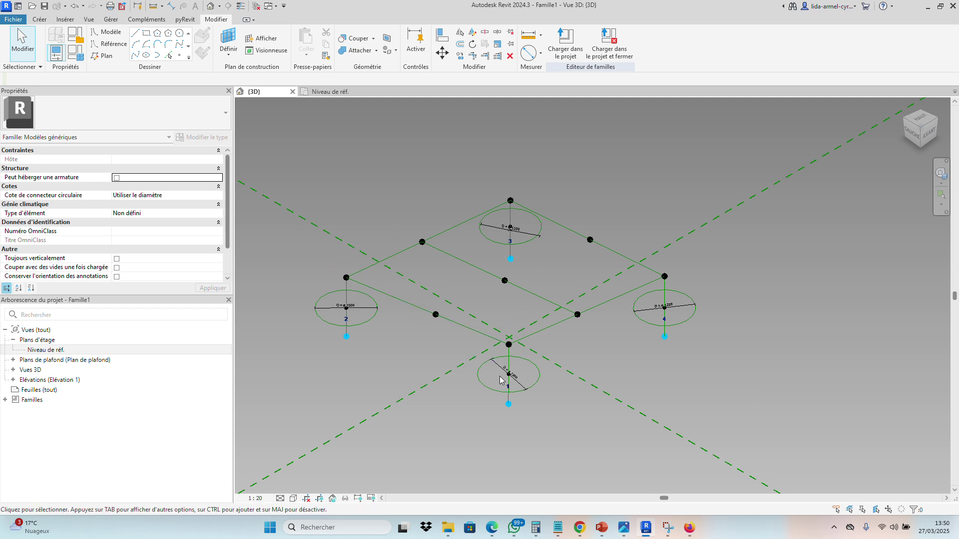
Check the adaptive component properties of placement point 2.
{"action": "scroll", "coordinate": [362, 334], "scroll_direction": "up", "scroll_amount": 2}
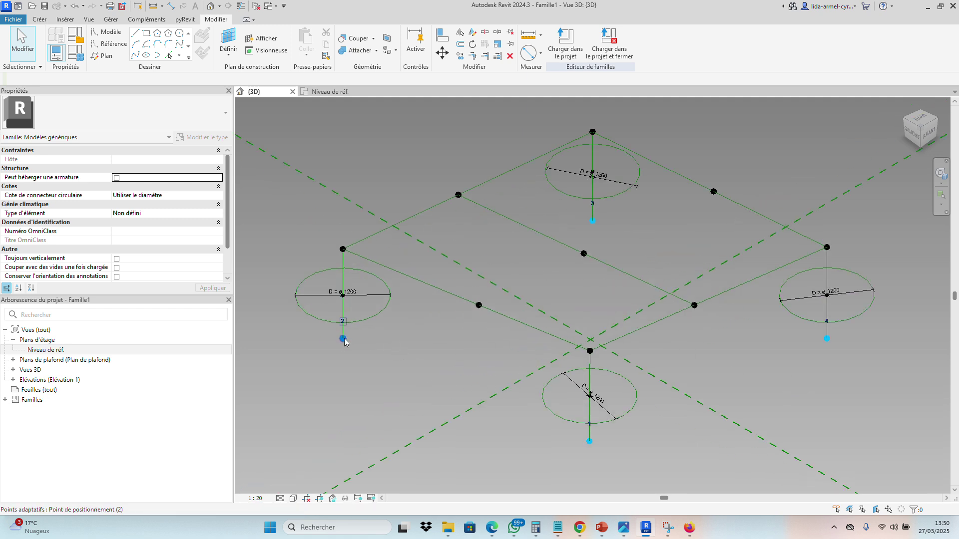
{"action": "left_click", "coordinate": [343, 339]}
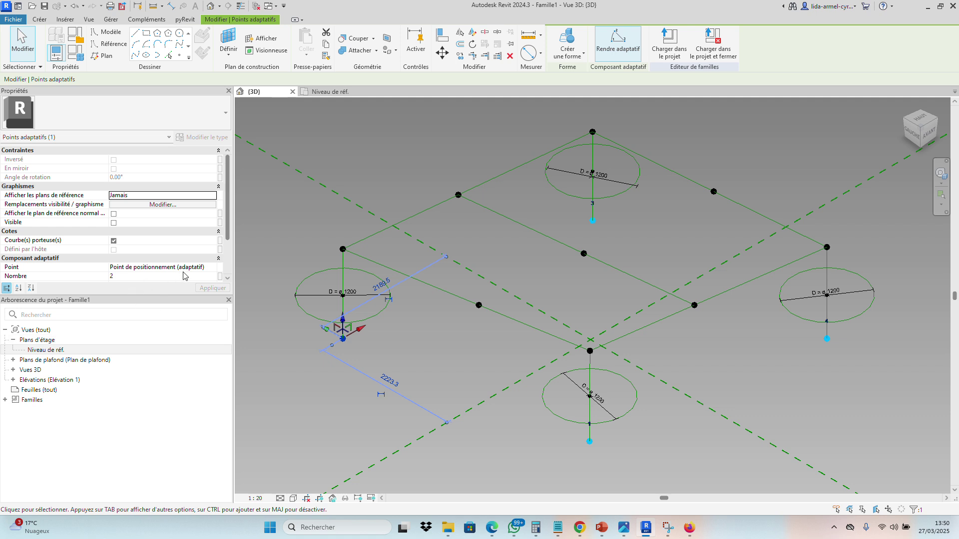
{"action": "left_click", "coordinate": [462, 357]}
{"action": "scroll", "coordinate": [465, 361], "scroll_direction": "down", "scroll_amount": 2}
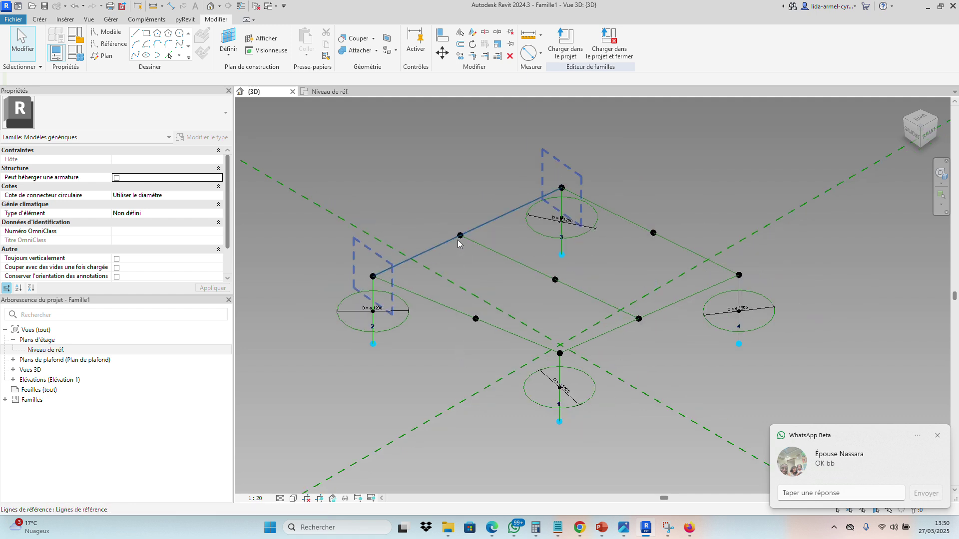
Convert all nine reference points of the upper frame and crossing line to Point de poignée de la forme (adaptatif).
{"action": "scroll", "coordinate": [440, 259], "scroll_direction": "up", "scroll_amount": 2}
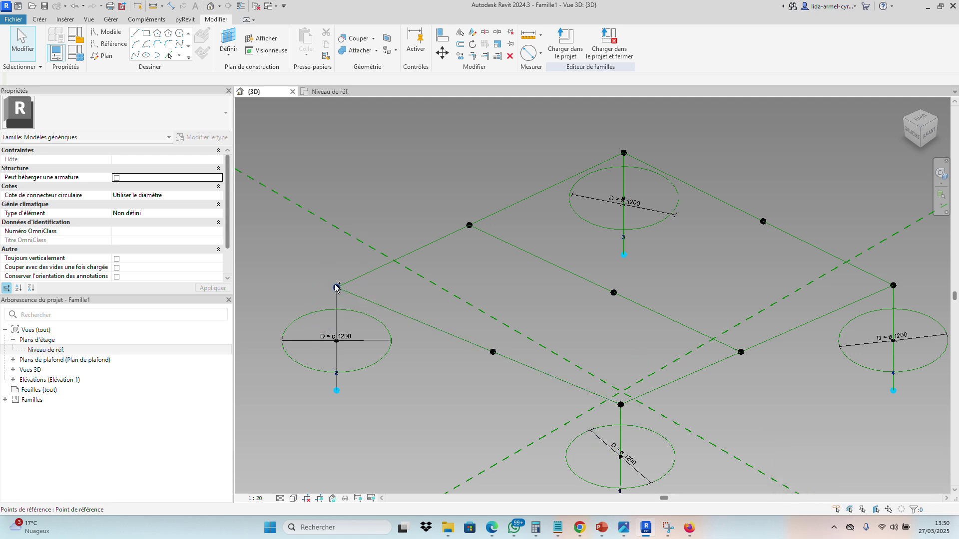
{"action": "left_click", "coordinate": [336, 289]}
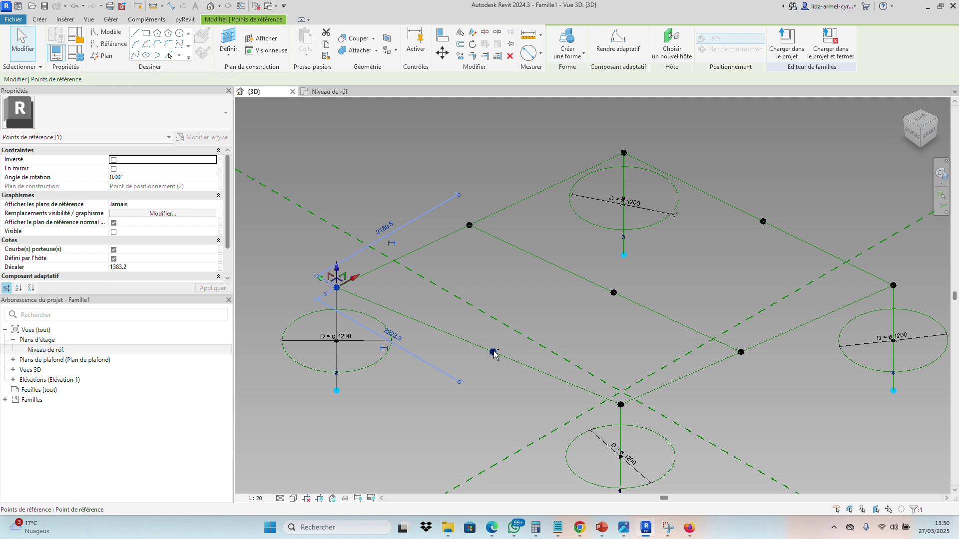
{"action": "left_click", "coordinate": [493, 352], "text": "ctrl"}
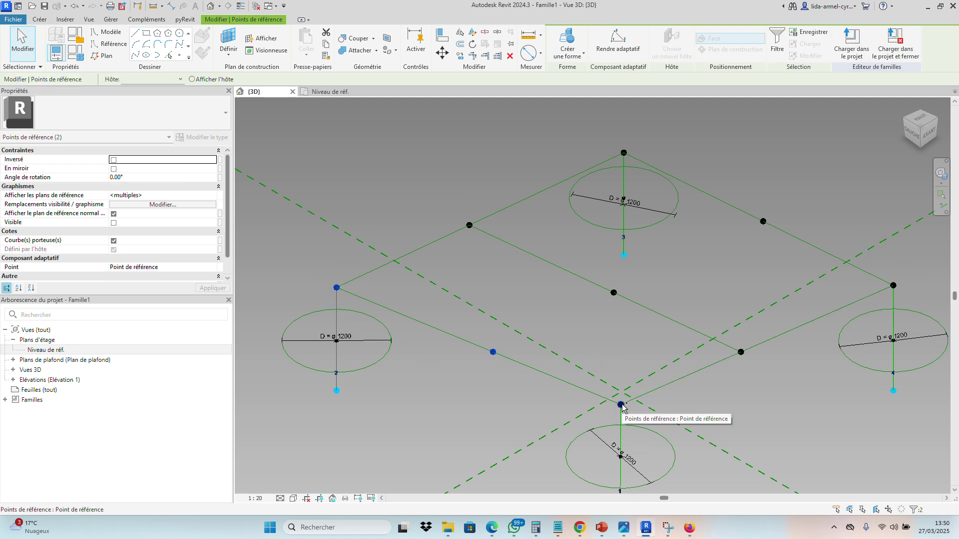
{"action": "left_click", "coordinate": [621, 405], "text": "ctrl"}
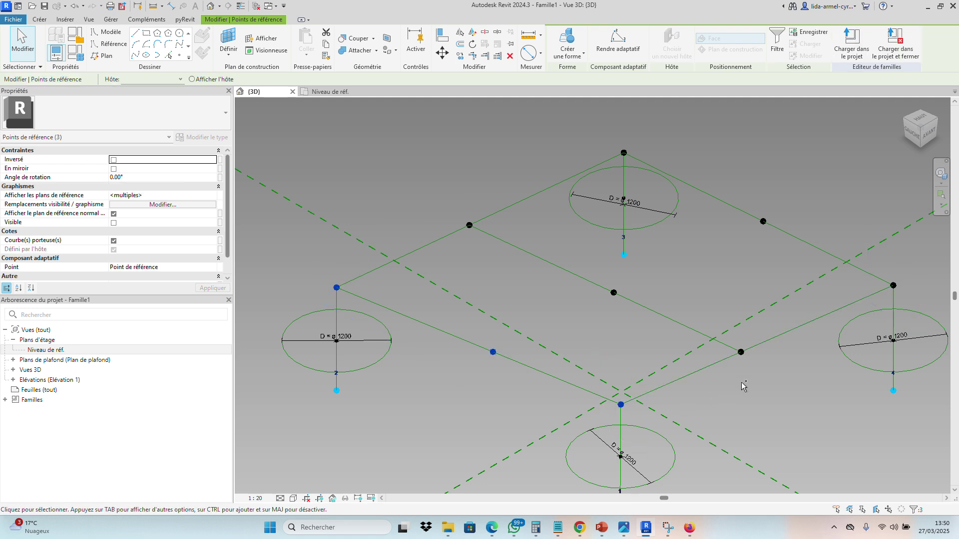
{"action": "left_click", "coordinate": [741, 352], "text": "ctrl"}
{"action": "left_click", "coordinate": [614, 292], "text": "ctrl"}
{"action": "left_click", "coordinate": [469, 225], "text": "ctrl"}
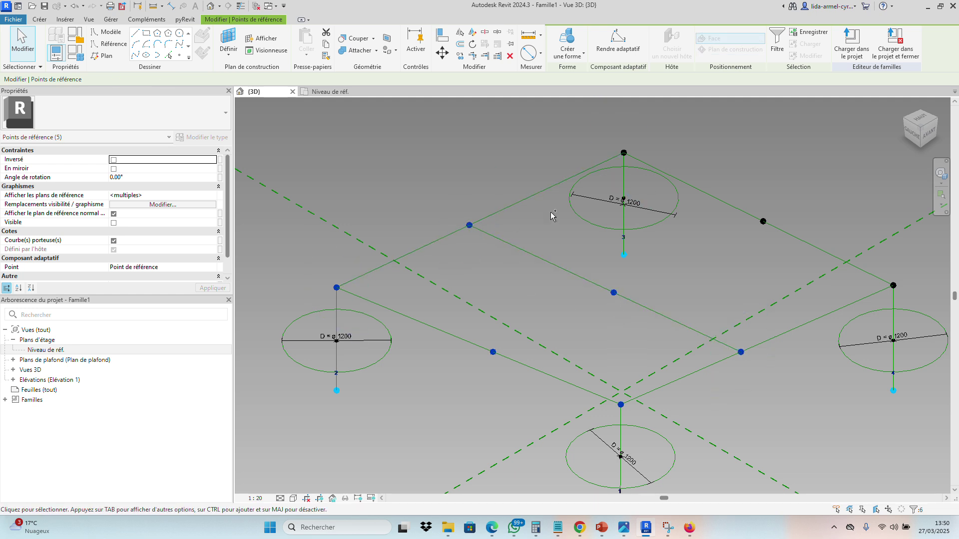
{"action": "left_click", "coordinate": [623, 153], "text": "ctrl"}
{"action": "left_click", "coordinate": [764, 221], "text": "ctrl"}
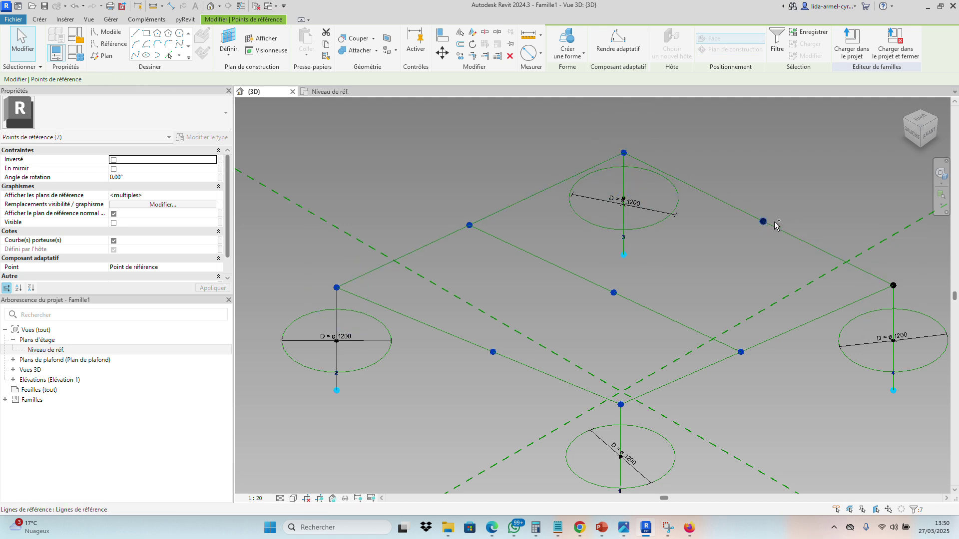
{"action": "left_click", "coordinate": [895, 286], "text": "ctrl"}
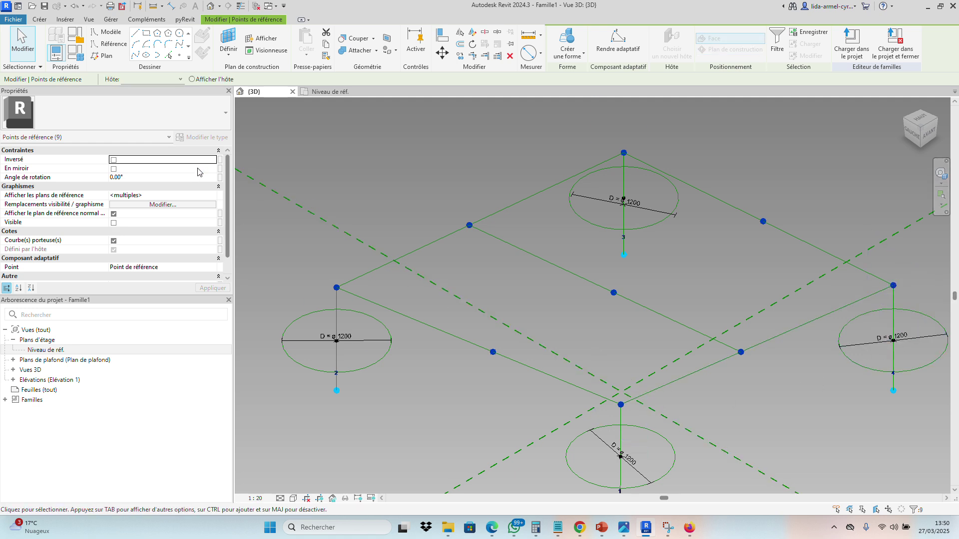
{"action": "left_click", "coordinate": [216, 272]}
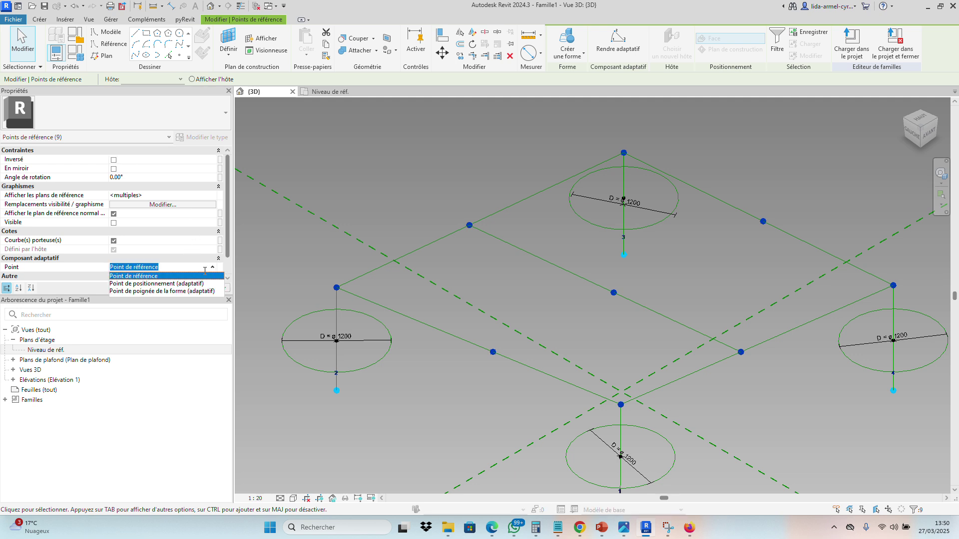
{"action": "left_click", "coordinate": [185, 292]}
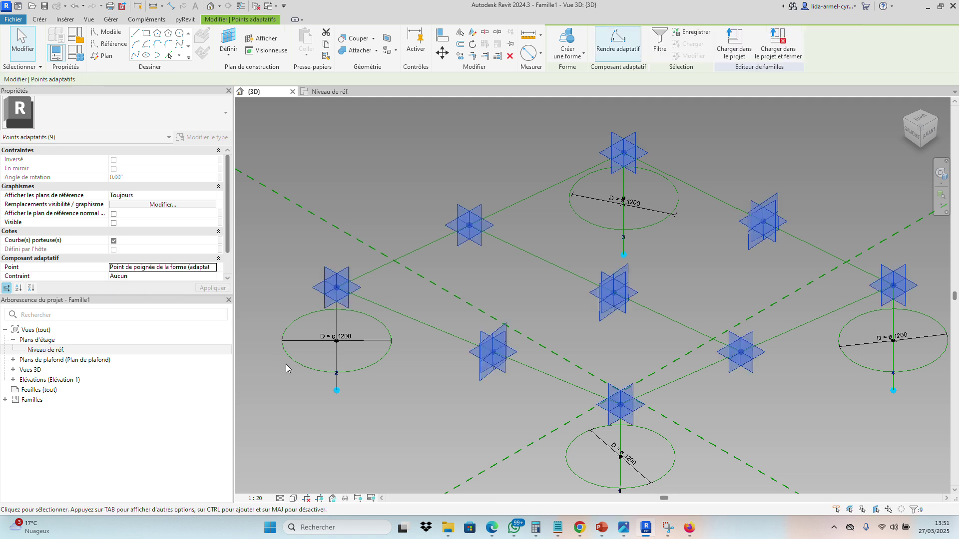
{"action": "scroll", "coordinate": [603, 376], "scroll_direction": "down", "scroll_amount": 5}
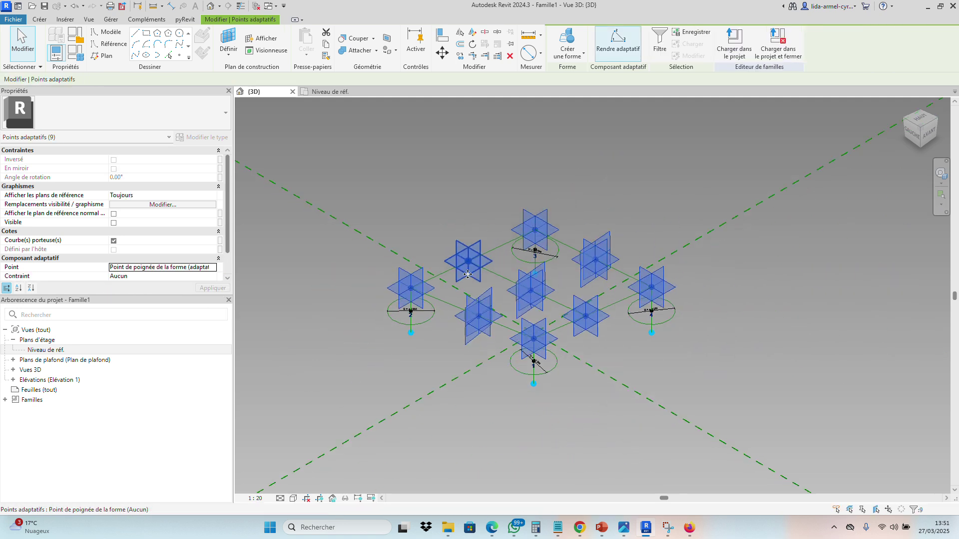
{"action": "left_click", "coordinate": [427, 217]}
{"action": "scroll", "coordinate": [490, 337], "scroll_direction": "up", "scroll_amount": 4}
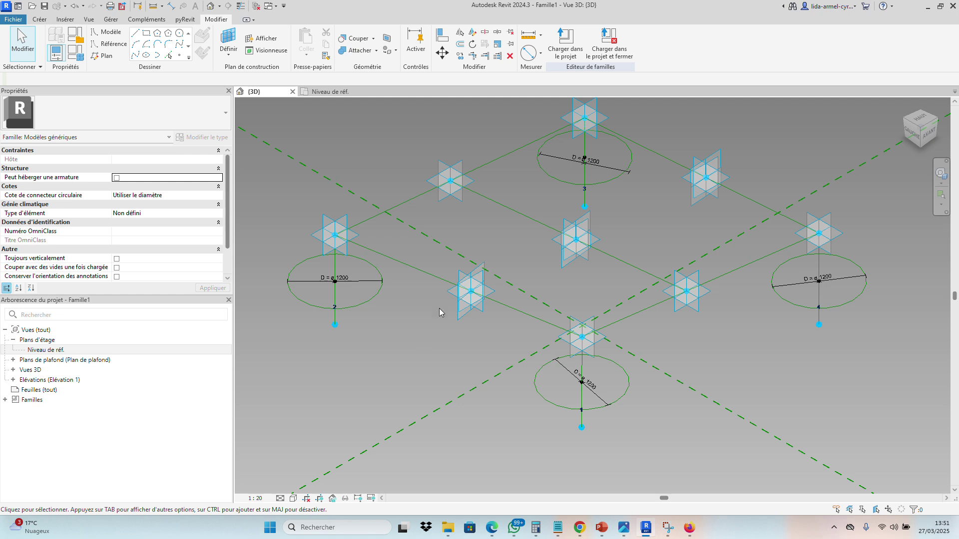
{"action": "scroll", "coordinate": [575, 240], "scroll_direction": "up", "scroll_amount": 3}
{"action": "left_click", "coordinate": [581, 240]}
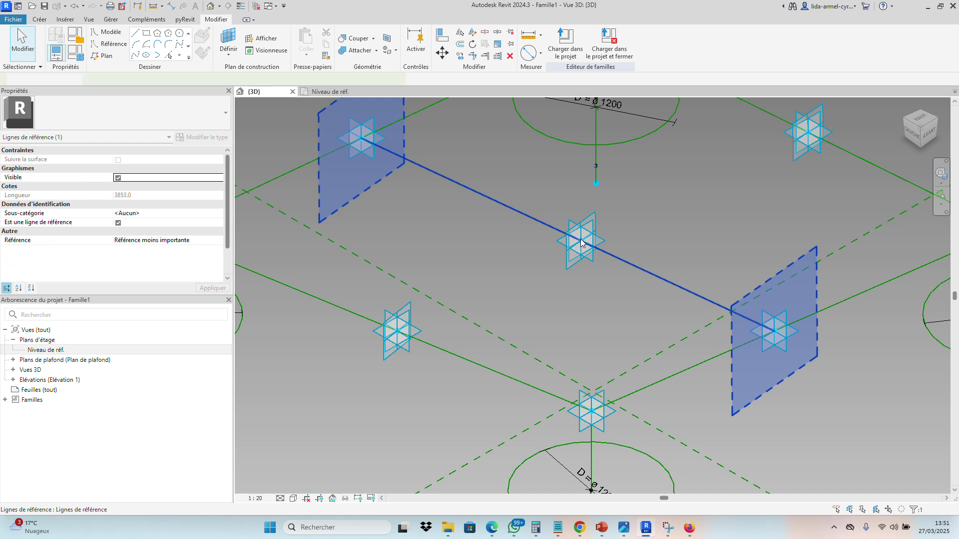
{"action": "left_click", "coordinate": [614, 306]}
{"action": "scroll", "coordinate": [582, 243], "scroll_direction": "up", "scroll_amount": 2}
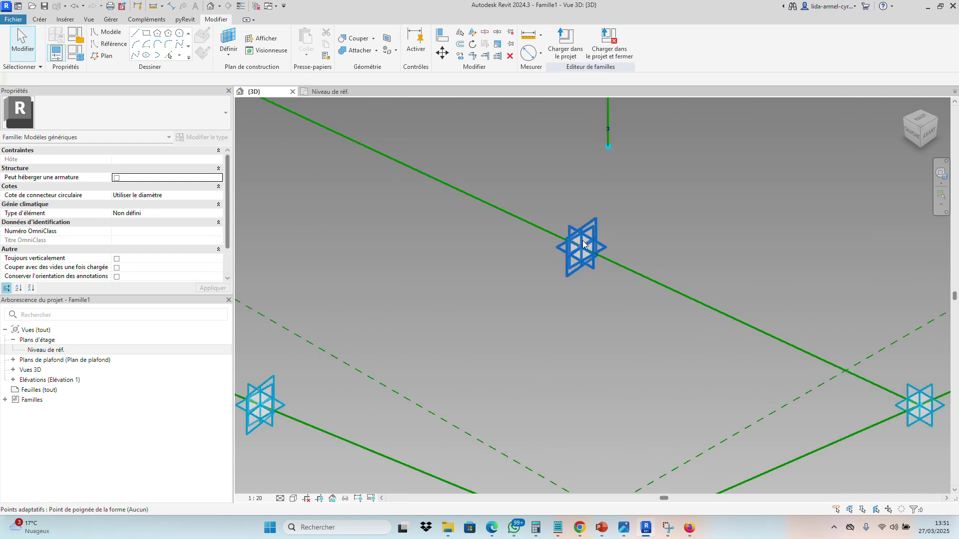
{"action": "left_click", "coordinate": [583, 249]}
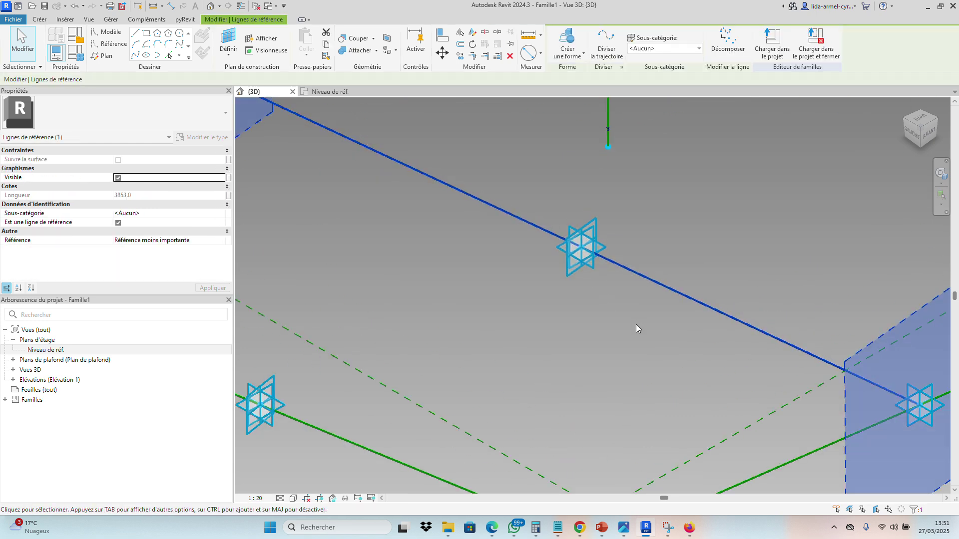
{"action": "left_click", "coordinate": [655, 309]}
{"action": "left_click_drag", "start_coordinate": [911, 138], "coordinate": [941, 142]}
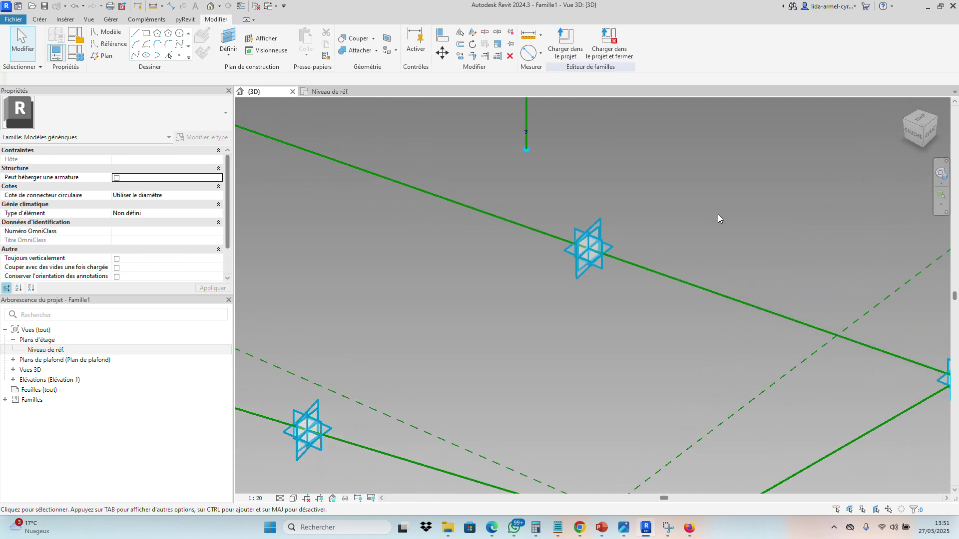
{"action": "scroll", "coordinate": [602, 237], "scroll_direction": "down", "scroll_amount": 3}
{"action": "scroll", "coordinate": [606, 247], "scroll_direction": "up", "scroll_amount": 2}
{"action": "scroll", "coordinate": [610, 253], "scroll_direction": "down", "scroll_amount": 3}
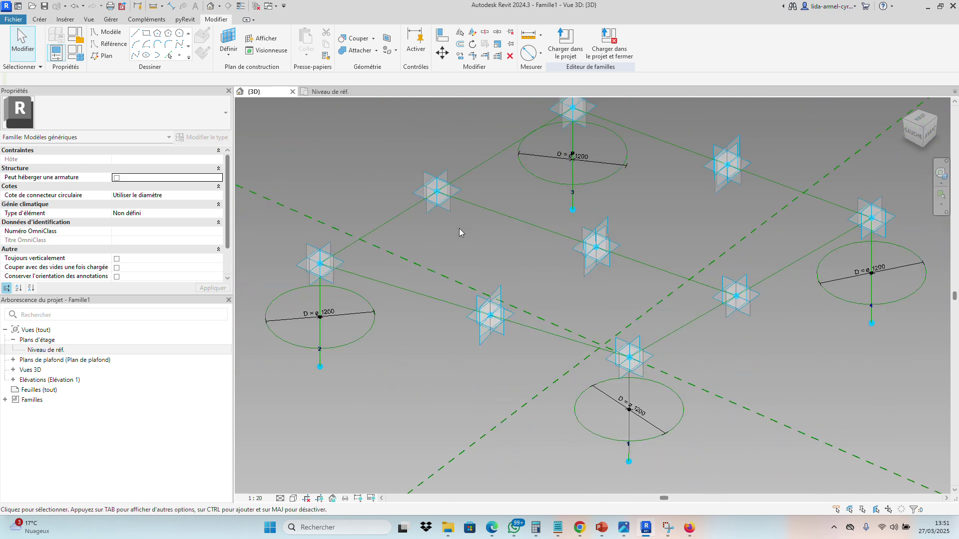
{"action": "middle_click_drag", "start_coordinate": [482, 250], "coordinate": [529, 276]}
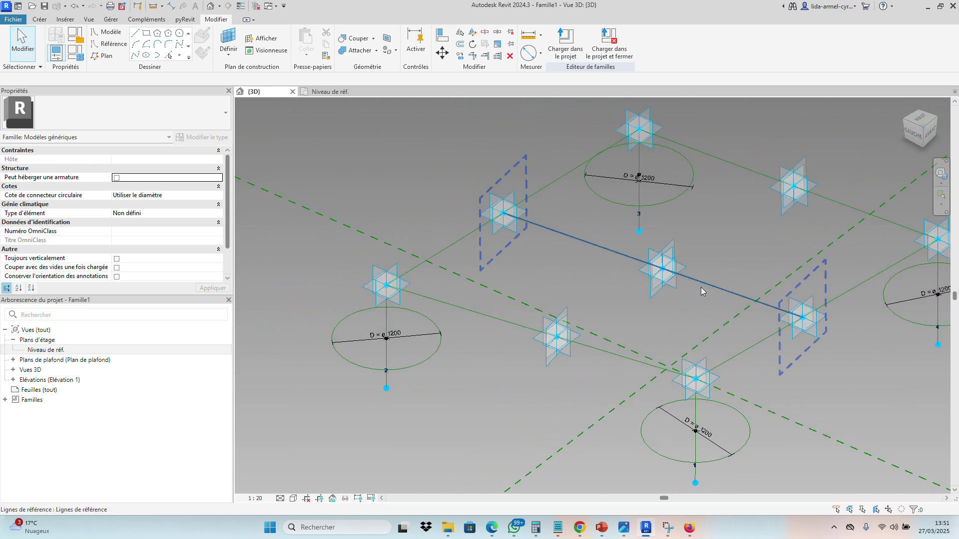
{"action": "scroll", "coordinate": [699, 287], "scroll_direction": "up", "scroll_amount": 2}
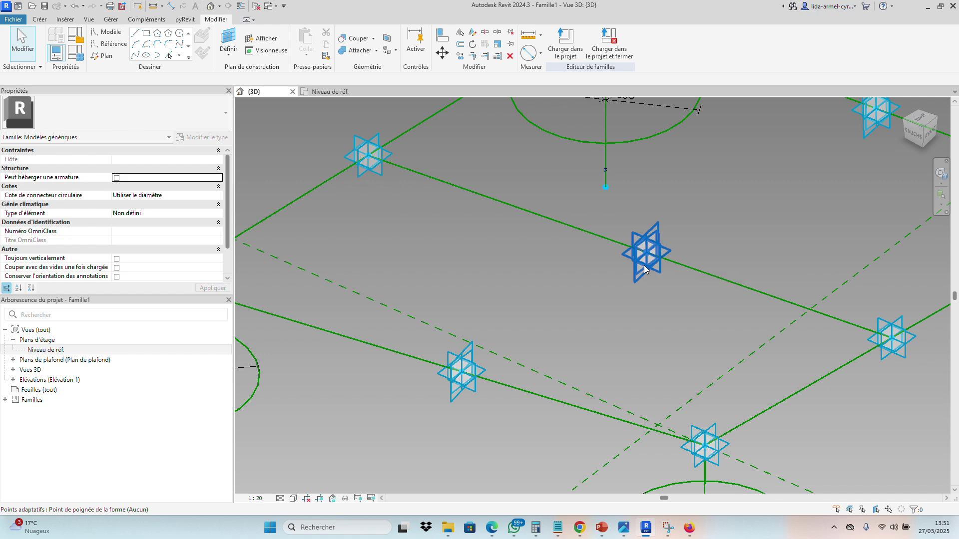
{"action": "left_click", "coordinate": [645, 270]}
{"action": "left_click", "coordinate": [376, 163], "text": "ctrl"}
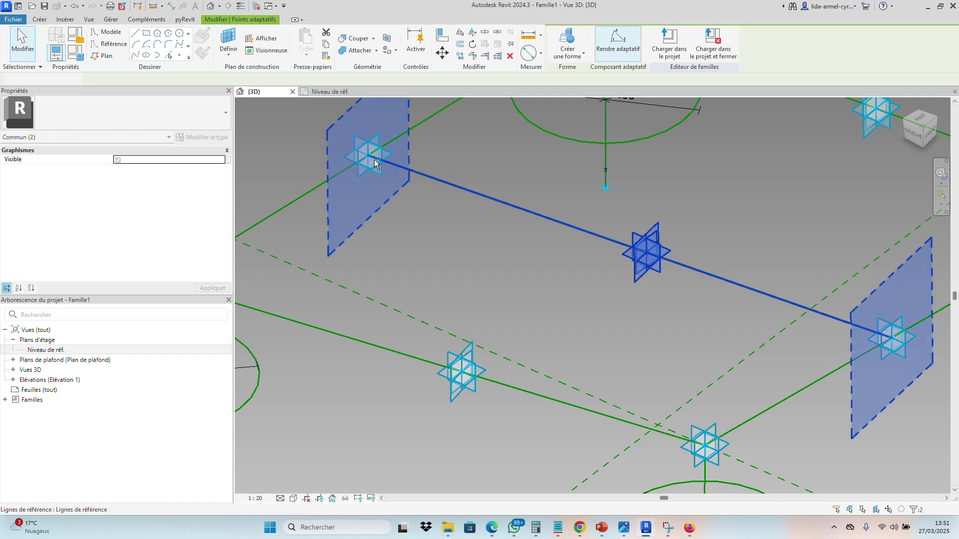
{"action": "scroll", "coordinate": [567, 243], "scroll_direction": "down", "scroll_amount": 3}
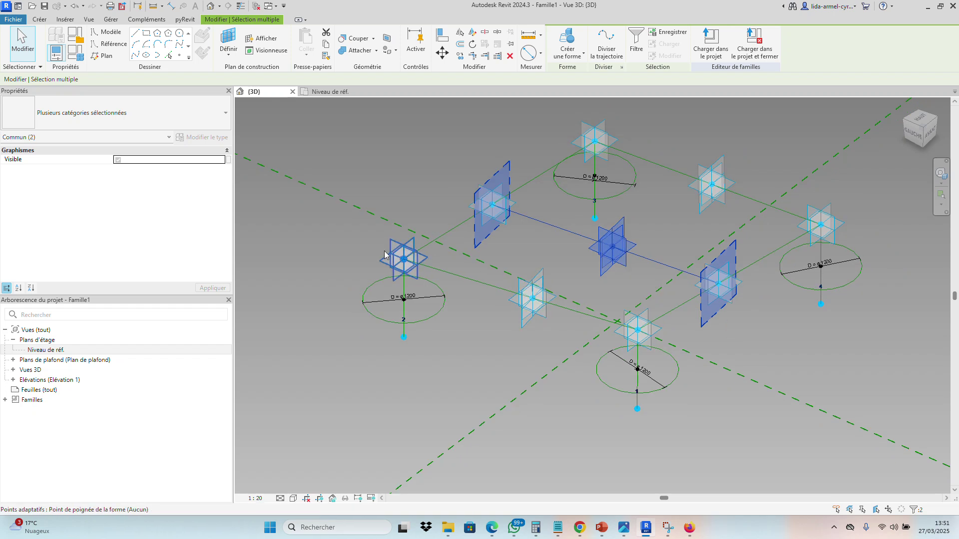
{"action": "scroll", "coordinate": [394, 256], "scroll_direction": "up", "scroll_amount": 1}
{"action": "scroll", "coordinate": [399, 257], "scroll_direction": "up", "scroll_amount": 3}
{"action": "left_click", "coordinate": [428, 251]}
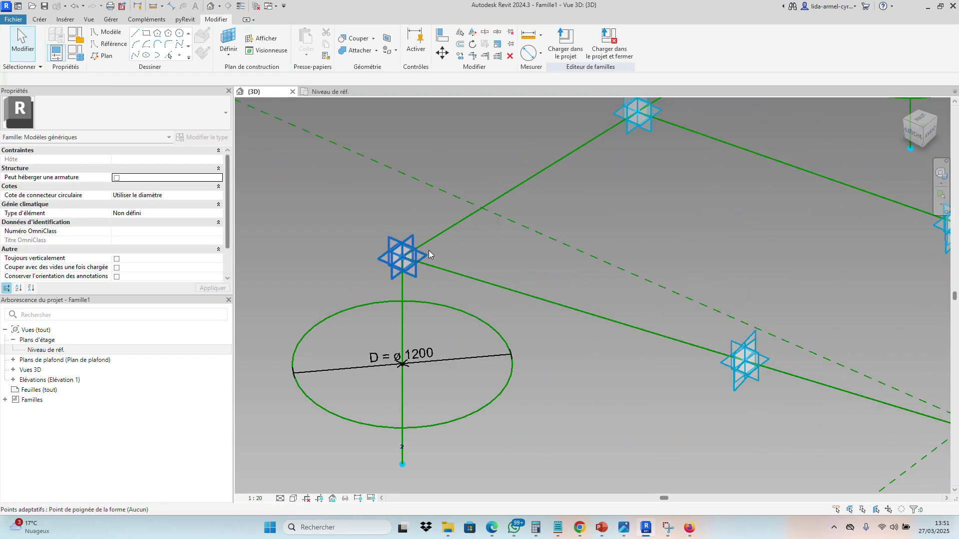
{"action": "scroll", "coordinate": [415, 255], "scroll_direction": "up", "scroll_amount": 1}
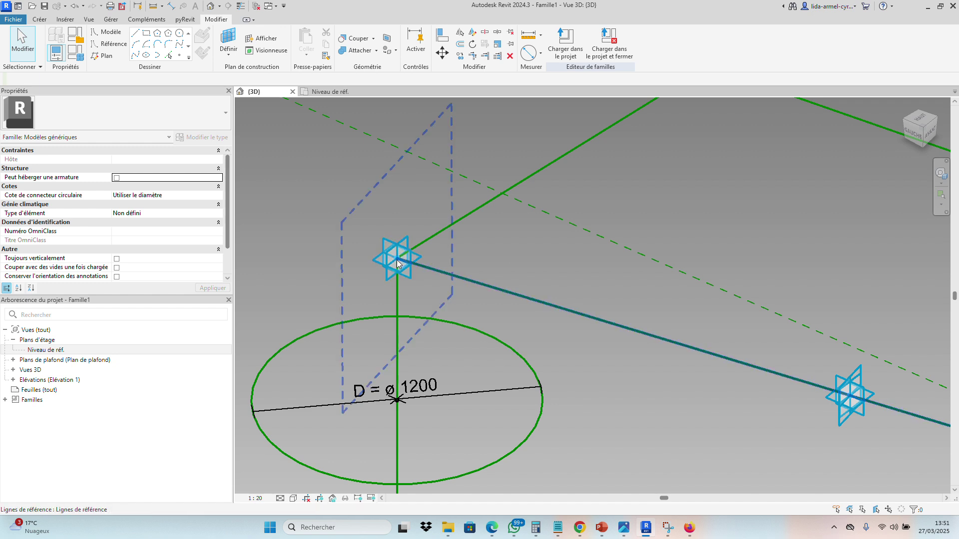
{"action": "left_click", "coordinate": [401, 260]}
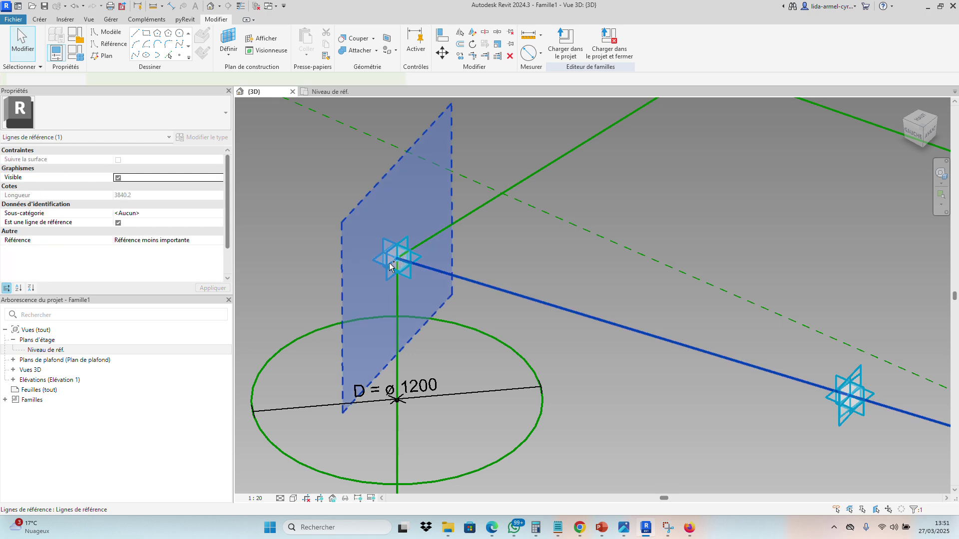
{"action": "scroll", "coordinate": [449, 261], "scroll_direction": "down", "scroll_amount": 3}
{"action": "scroll", "coordinate": [484, 288], "scroll_direction": "up", "scroll_amount": 2}
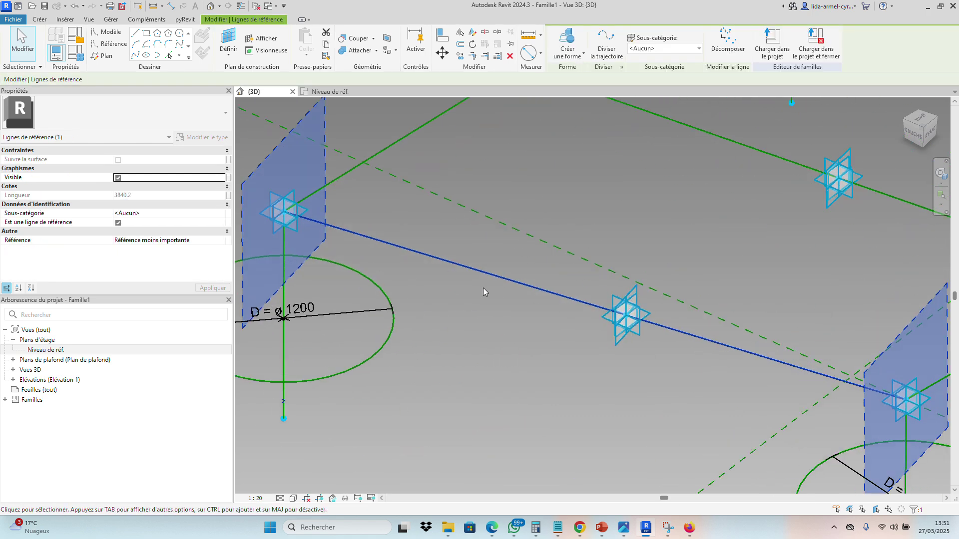
{"action": "key", "text": "Escape"}
Set the reference plane display of the crossing line's middle handle point to Jamais.
{"action": "scroll", "coordinate": [574, 297], "scroll_direction": "up", "scroll_amount": 3}
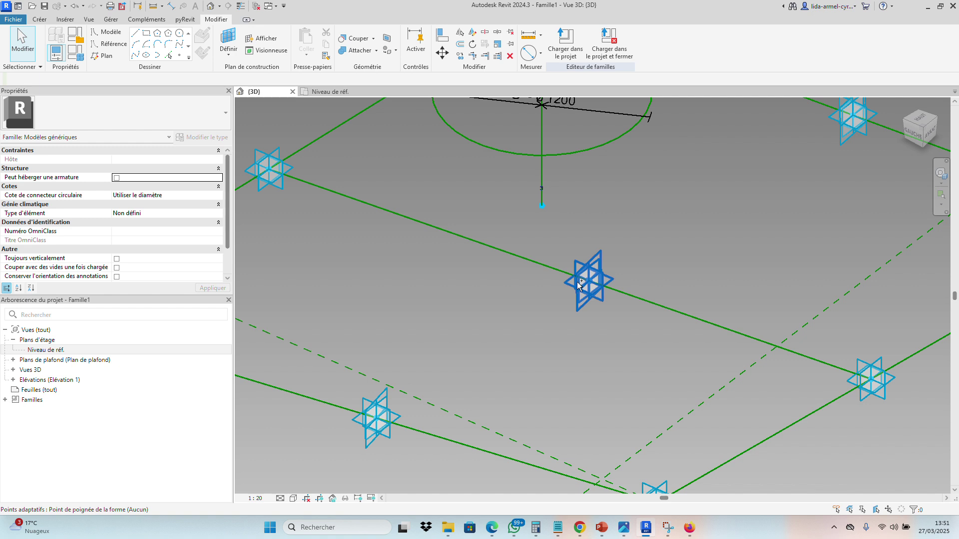
{"action": "left_click", "coordinate": [578, 285]}
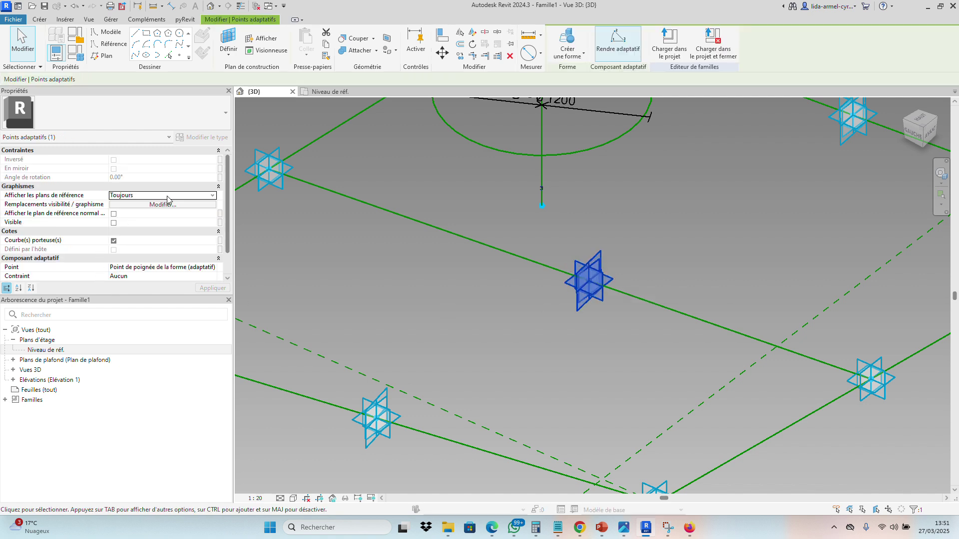
{"action": "left_click", "coordinate": [186, 195]}
{"action": "left_click", "coordinate": [212, 197]}
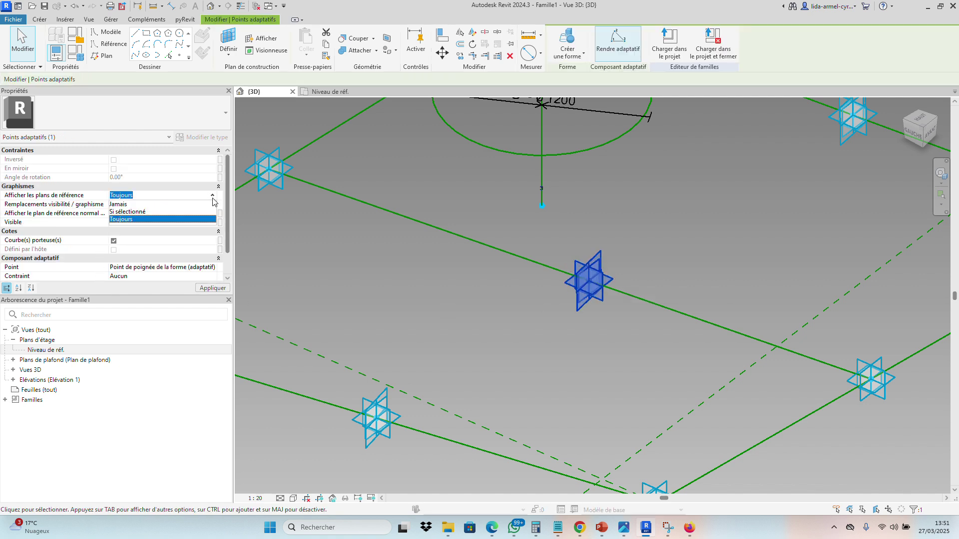
{"action": "left_click", "coordinate": [162, 205]}
{"action": "left_click", "coordinate": [542, 323]}
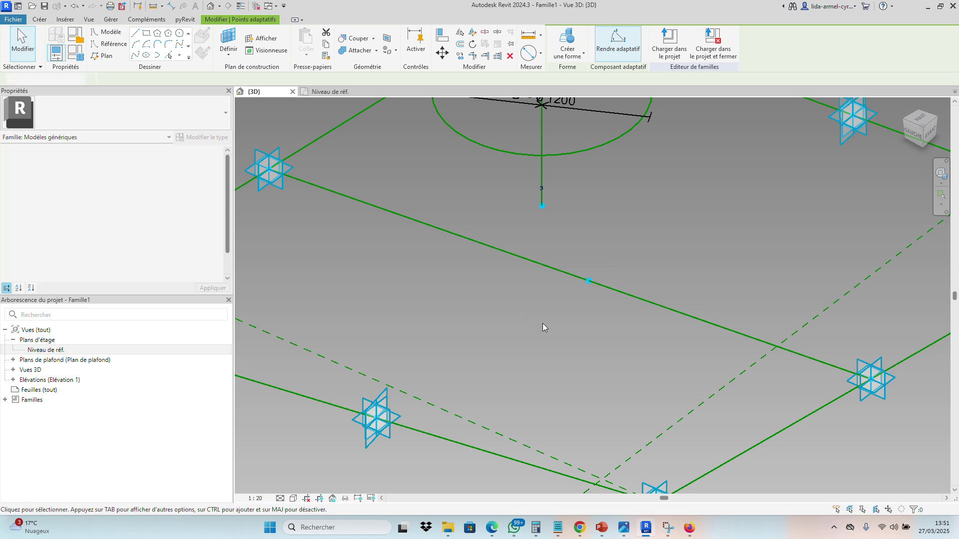
Lower the crossing line's middle handle point vertically so that the reference line bends into a downward curve.
{"action": "scroll", "coordinate": [608, 253], "scroll_direction": "down", "scroll_amount": 4}
{"action": "scroll", "coordinate": [608, 253], "scroll_direction": "up", "scroll_amount": 2}
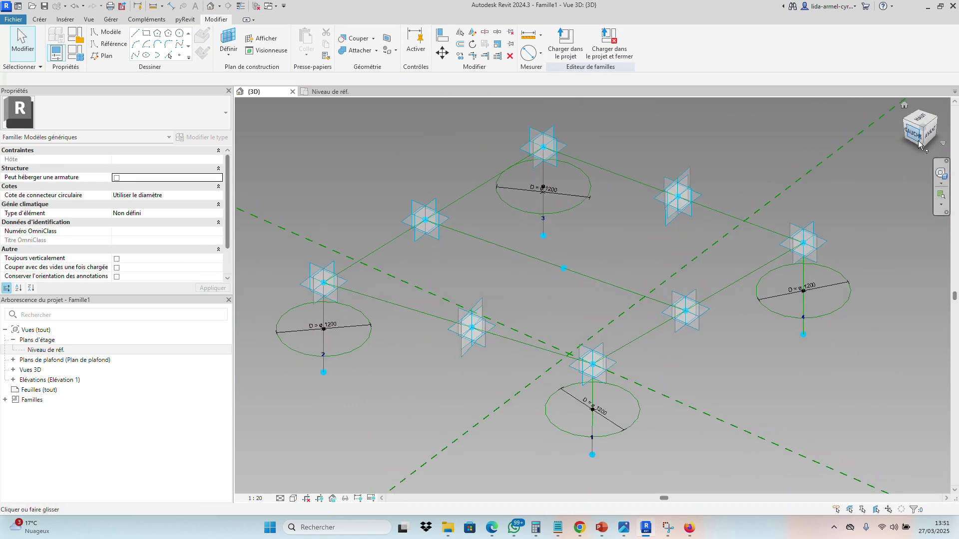
{"action": "scroll", "coordinate": [616, 255], "scroll_direction": "up", "scroll_amount": 4}
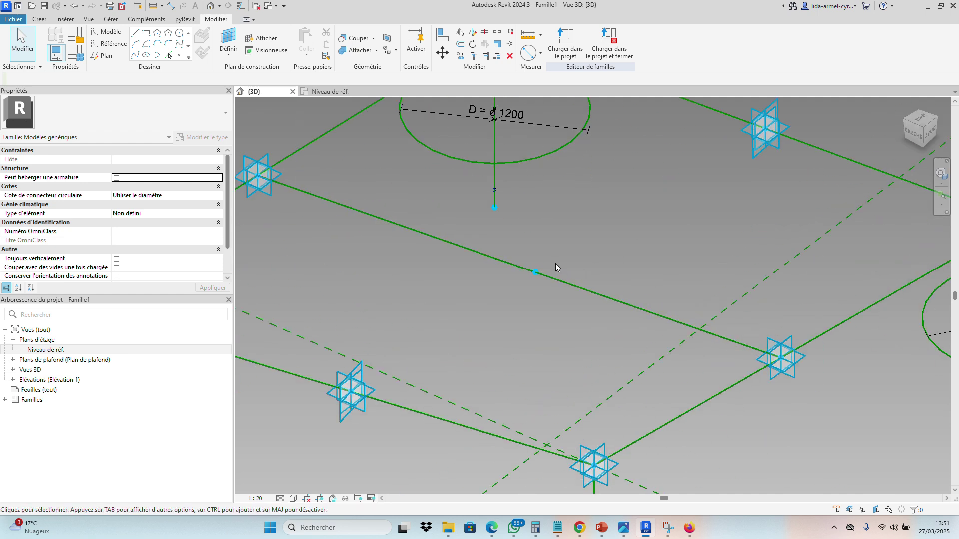
{"action": "scroll", "coordinate": [549, 269], "scroll_direction": "up", "scroll_amount": 2}
{"action": "left_click", "coordinate": [525, 270]}
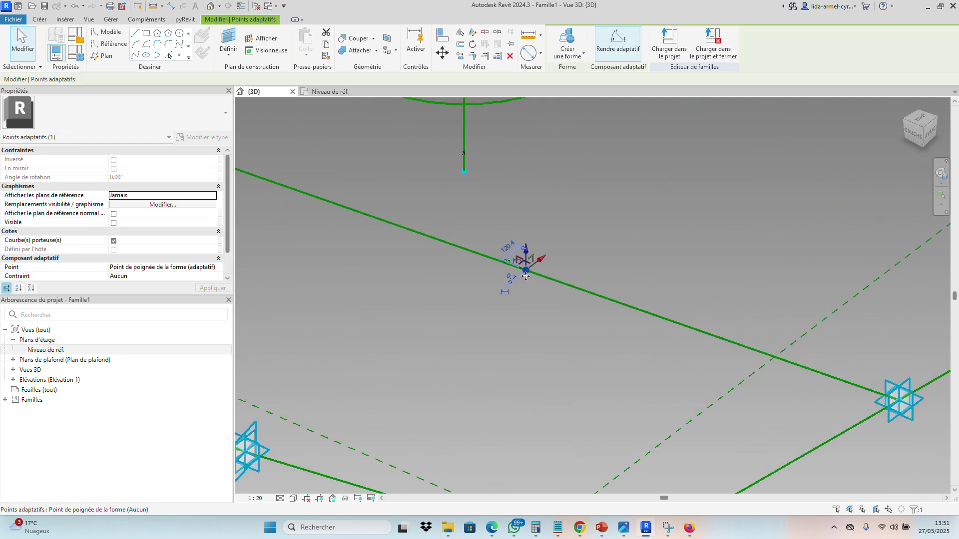
{"action": "scroll", "coordinate": [529, 270], "scroll_direction": "up", "scroll_amount": 2}
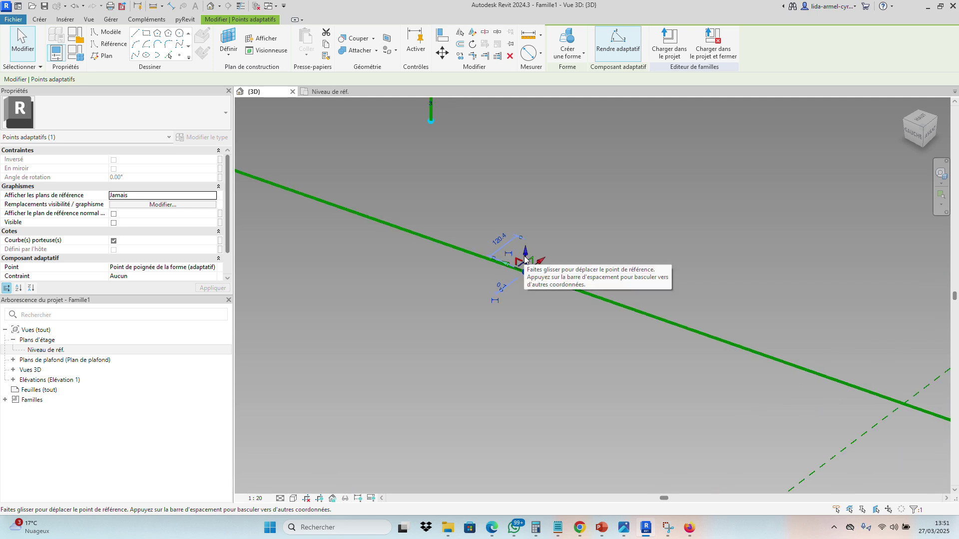
{"action": "left_click_drag", "start_coordinate": [527, 261], "coordinate": [521, 325]}
{"action": "left_click", "coordinate": [542, 270]}
{"action": "scroll", "coordinate": [541, 270], "scroll_direction": "down", "scroll_amount": 3}
{"action": "scroll", "coordinate": [644, 280], "scroll_direction": "down", "scroll_amount": 3}
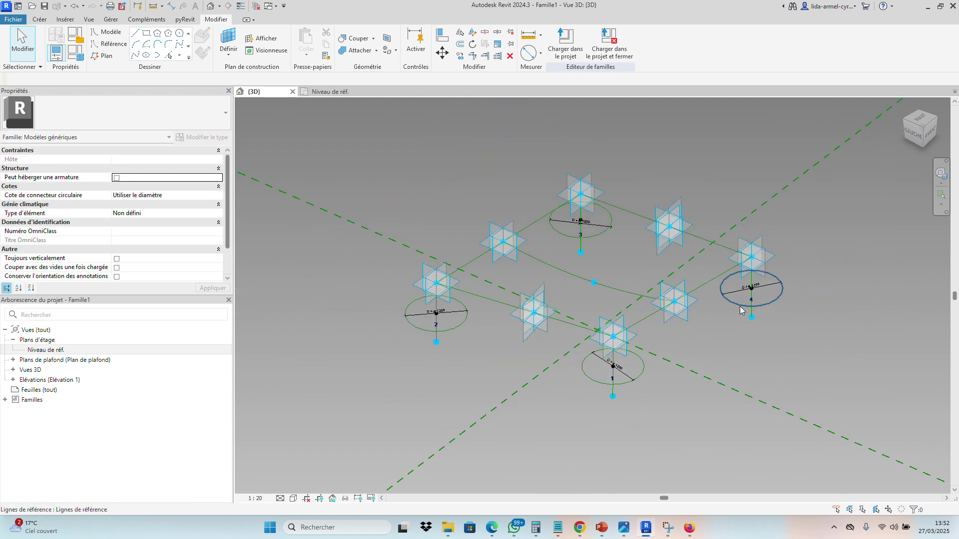
{"action": "left_click", "coordinate": [914, 137]}
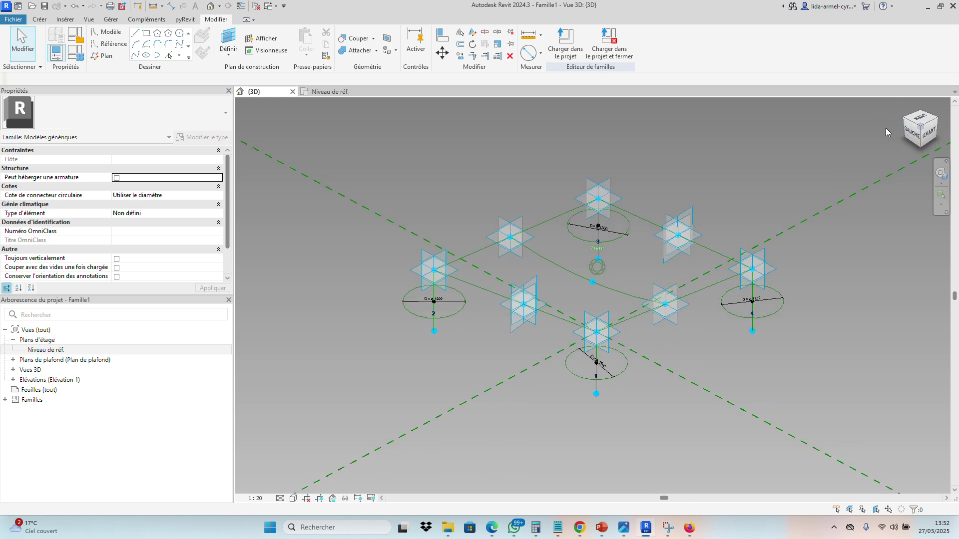
{"action": "scroll", "coordinate": [628, 331], "scroll_direction": "up", "scroll_amount": 3}
{"action": "scroll", "coordinate": [613, 332], "scroll_direction": "up", "scroll_amount": 2}
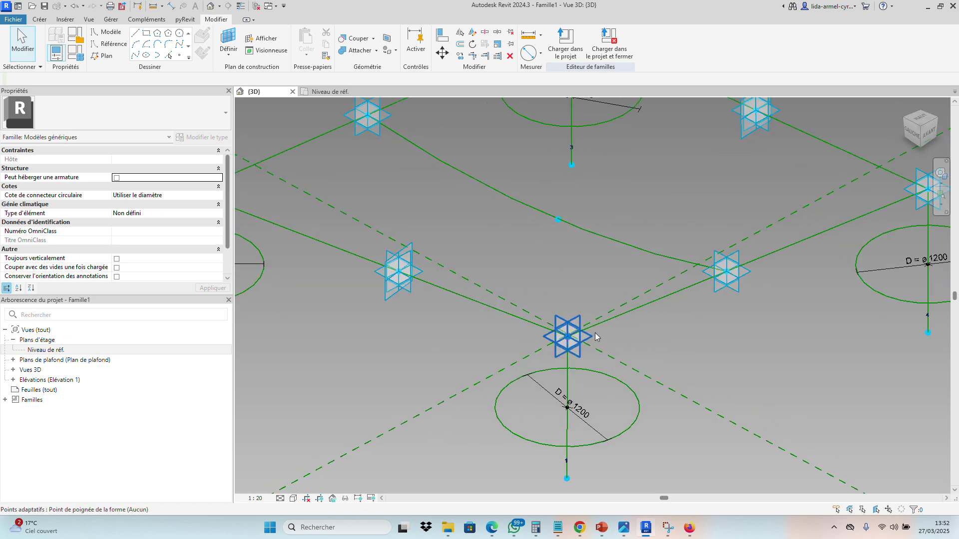
{"action": "left_click", "coordinate": [569, 339]}
{"action": "scroll", "coordinate": [763, 334], "scroll_direction": "down", "scroll_amount": 3}
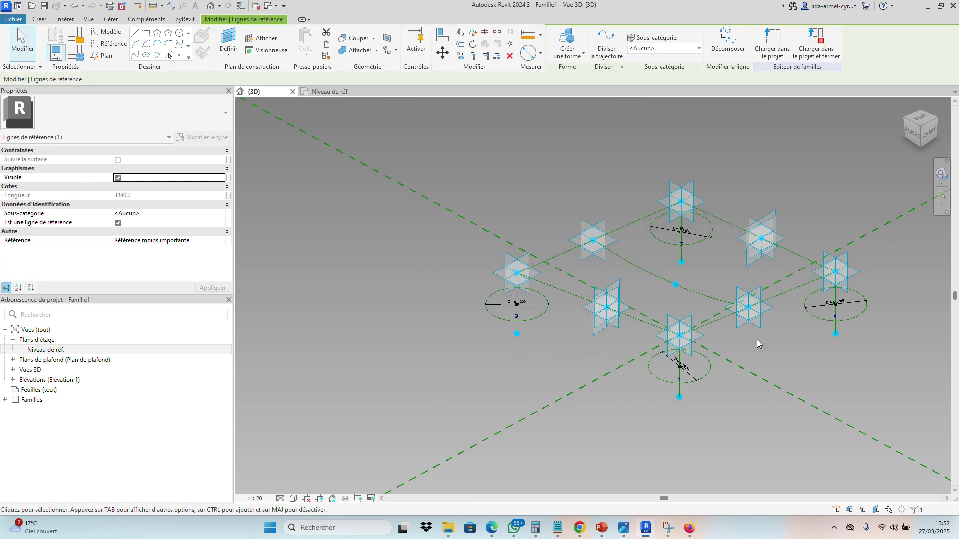
{"action": "left_click", "coordinate": [757, 340]}
Set the reference plane display to Jamais for the eight remaining handle points on the upper frame's corners and edge midpoints.
{"action": "scroll", "coordinate": [614, 320], "scroll_direction": "up", "scroll_amount": 3}
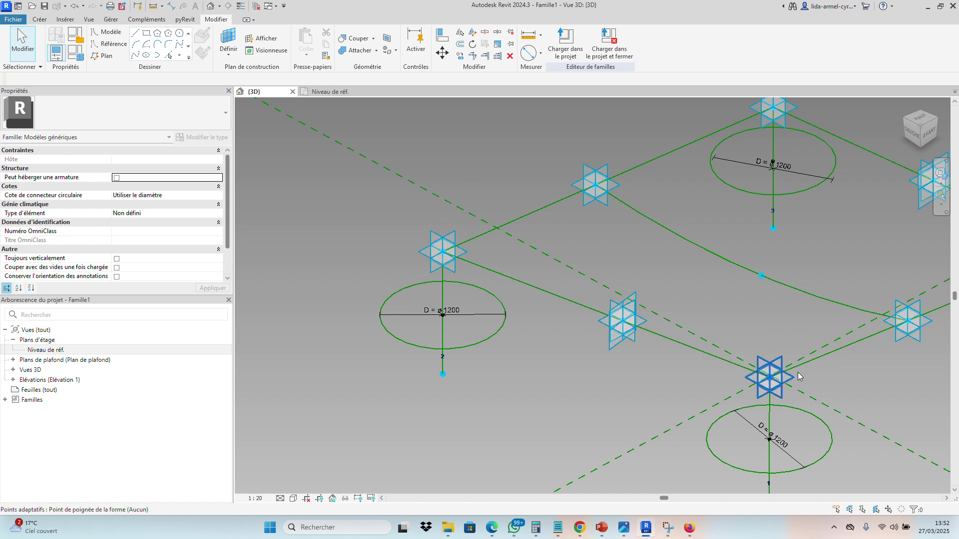
{"action": "scroll", "coordinate": [756, 376], "scroll_direction": "up", "scroll_amount": 5}
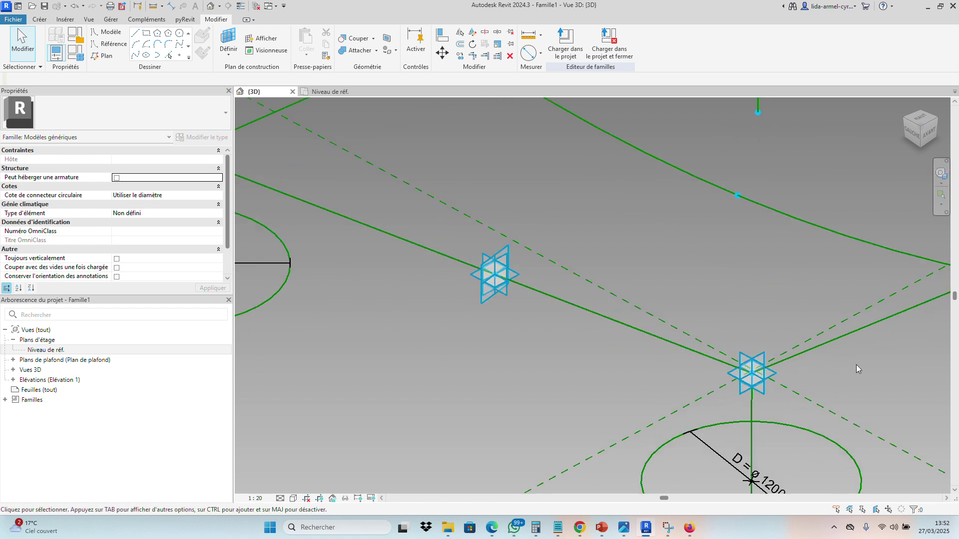
{"action": "middle_click_drag", "start_coordinate": [755, 376], "coordinate": [882, 136], "text": "shift"}
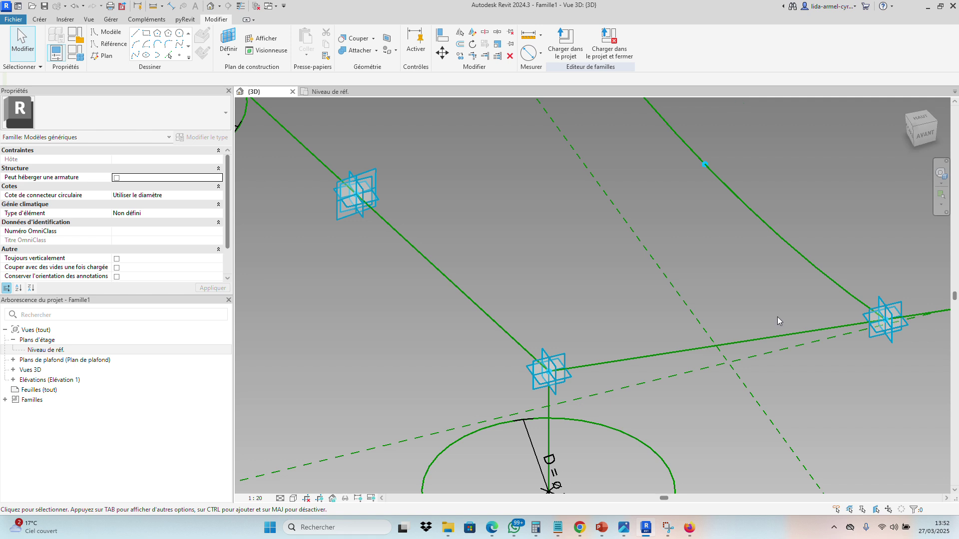
{"action": "scroll", "coordinate": [554, 368], "scroll_direction": "up", "scroll_amount": 2}
{"action": "left_click", "coordinate": [560, 364]}
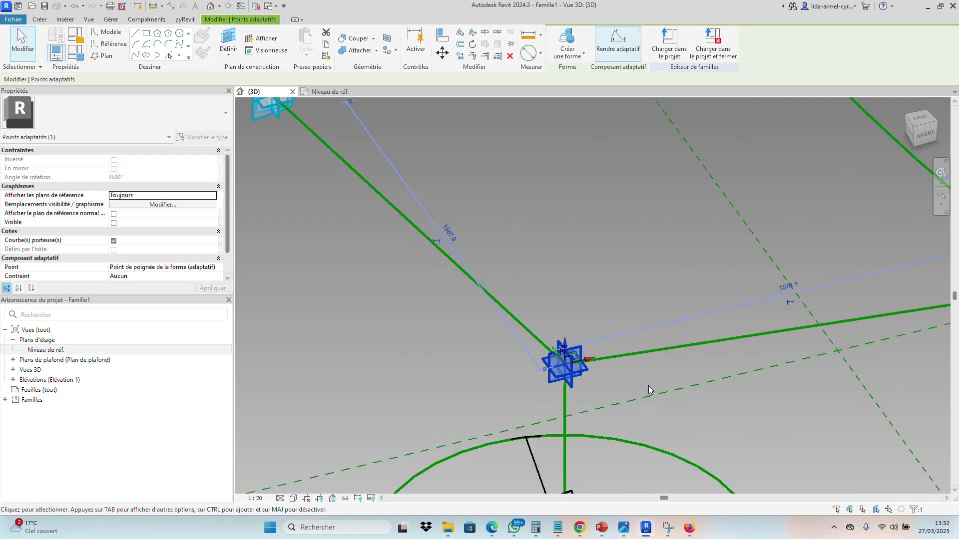
{"action": "scroll", "coordinate": [649, 379], "scroll_direction": "down", "scroll_amount": 3}
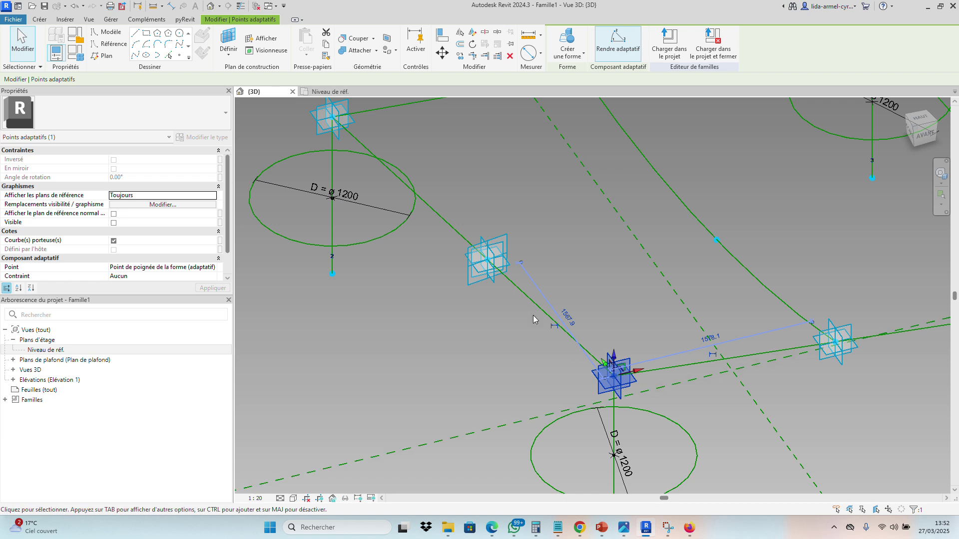
{"action": "left_click", "coordinate": [493, 269], "text": "ctrl"}
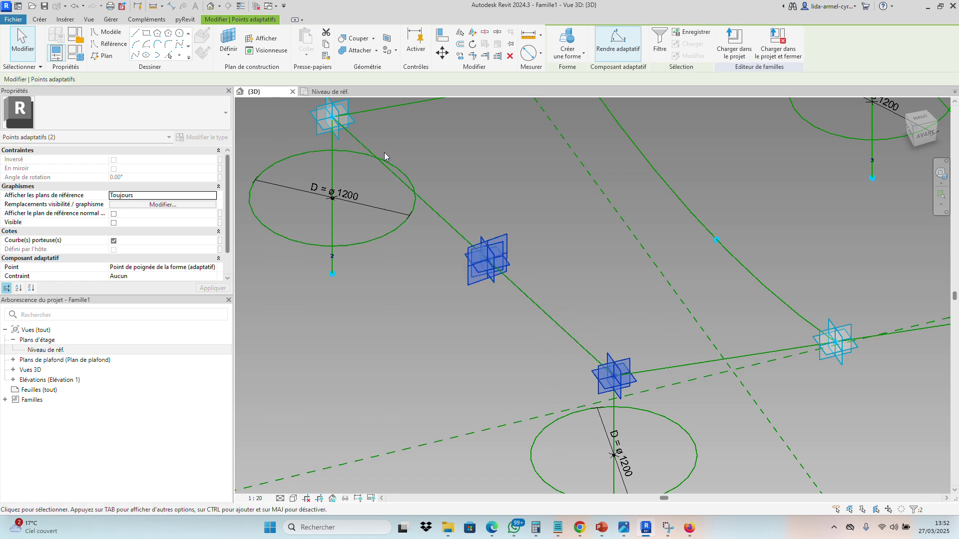
{"action": "scroll", "coordinate": [384, 152], "scroll_direction": "down", "scroll_amount": 2}
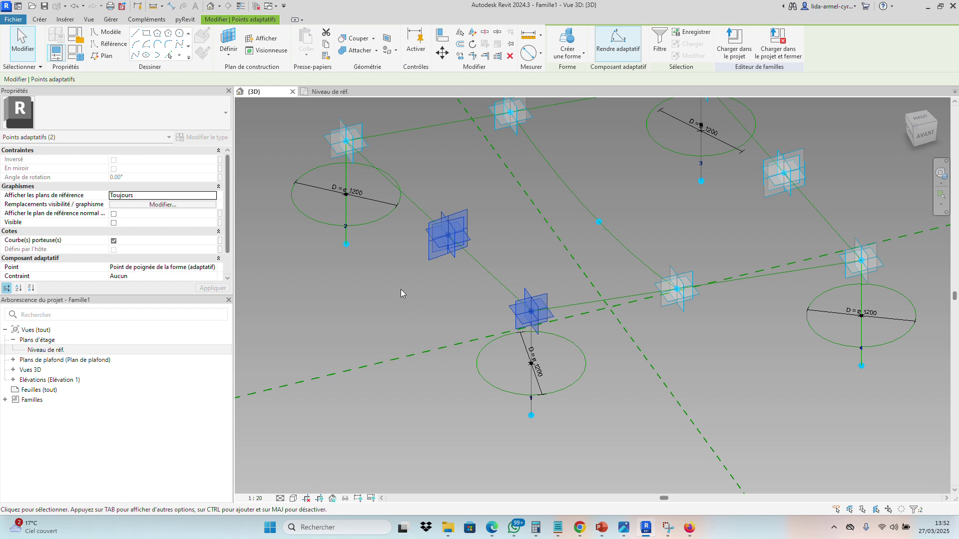
{"action": "left_click", "coordinate": [362, 150], "text": "ctrl"}
{"action": "scroll", "coordinate": [425, 331], "scroll_direction": "down", "scroll_amount": 4}
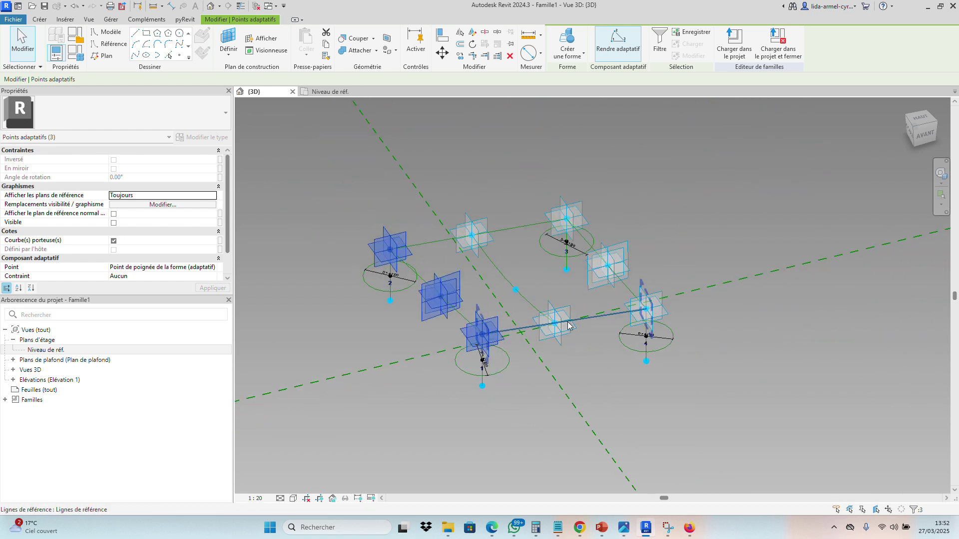
{"action": "scroll", "coordinate": [568, 326], "scroll_direction": "up", "scroll_amount": 4}
{"action": "left_click", "coordinate": [545, 324], "text": "ctrl"}
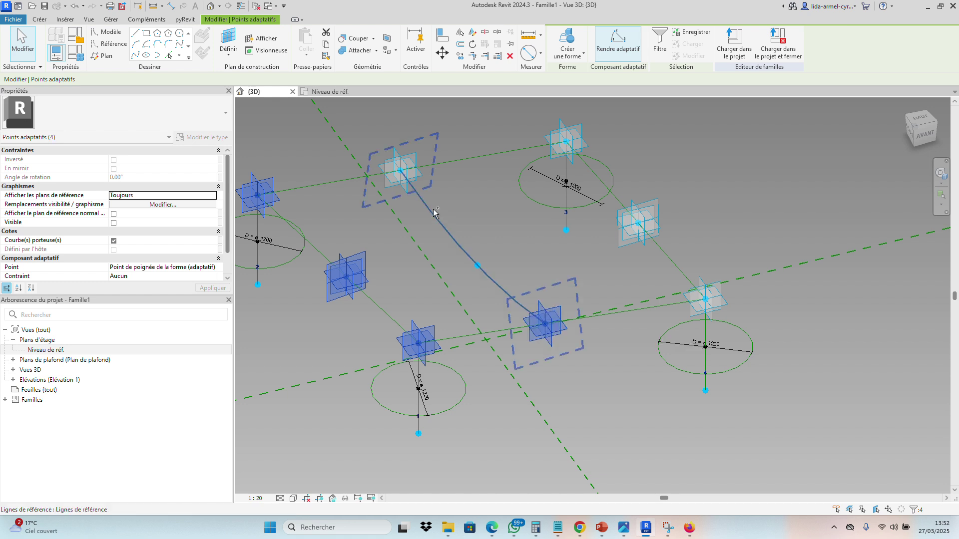
{"action": "left_click", "coordinate": [400, 170], "text": "ctrl"}
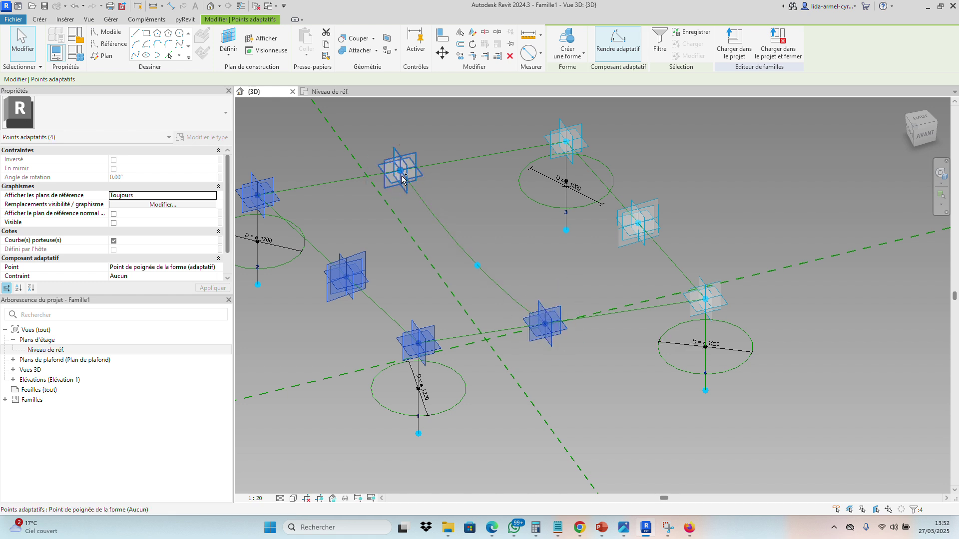
{"action": "left_click", "coordinate": [570, 146], "text": "ctrl"}
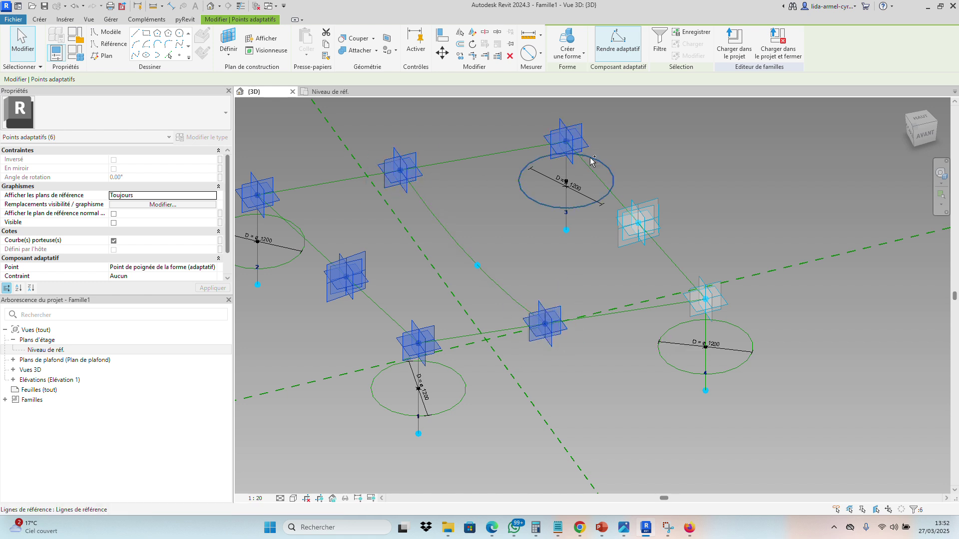
{"action": "left_click", "coordinate": [650, 229], "text": "ctrl"}
{"action": "left_click", "coordinate": [708, 306], "text": "ctrl"}
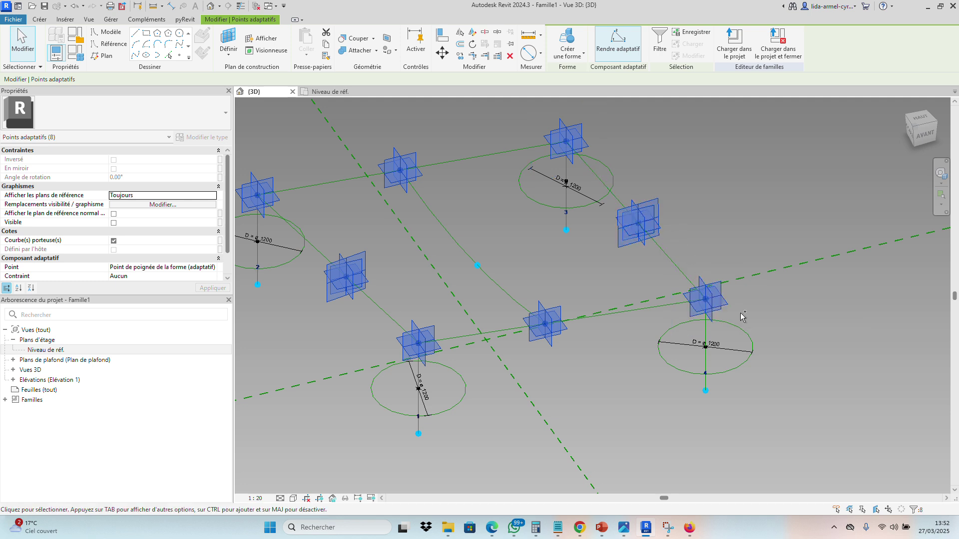
{"action": "left_click", "coordinate": [200, 195]}
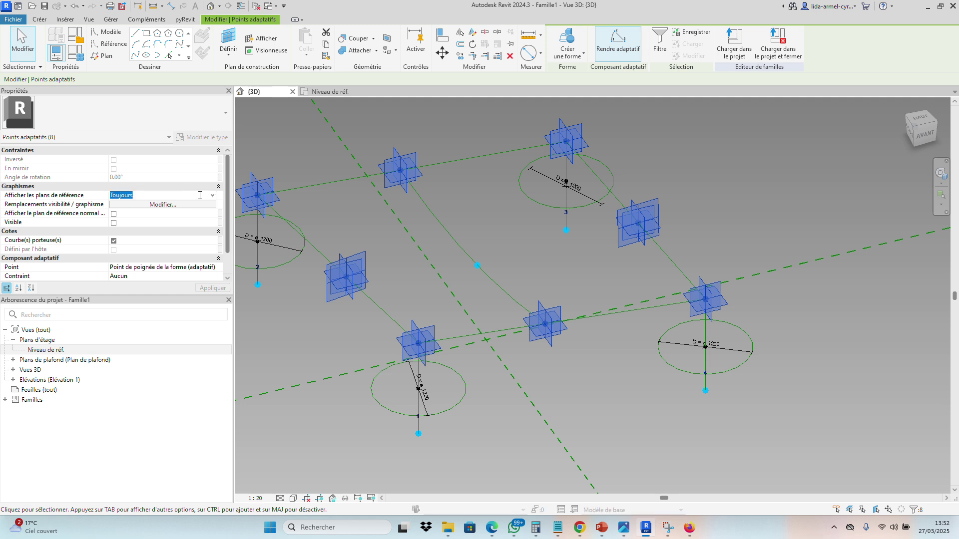
{"action": "left_click", "coordinate": [214, 199]}
{"action": "left_click", "coordinate": [150, 210]}
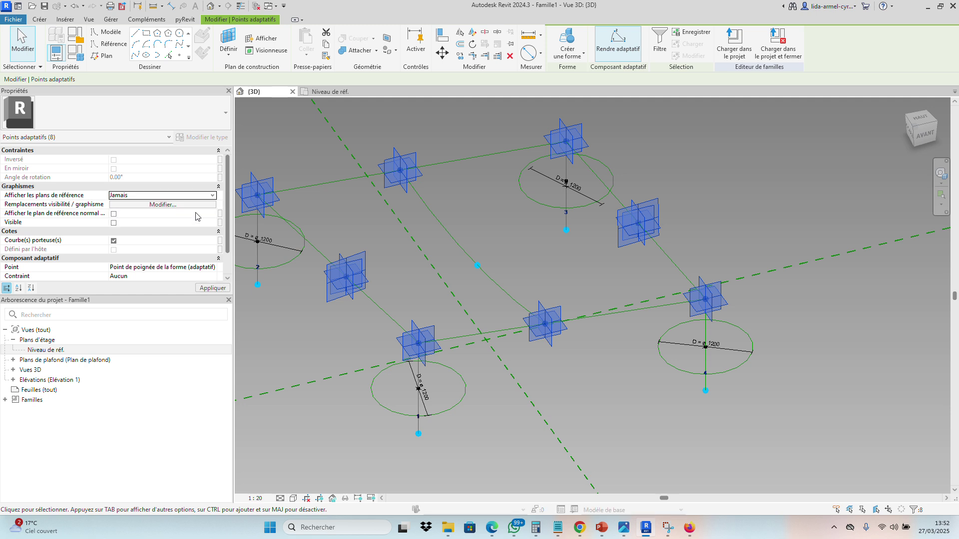
{"action": "left_click", "coordinate": [784, 393]}
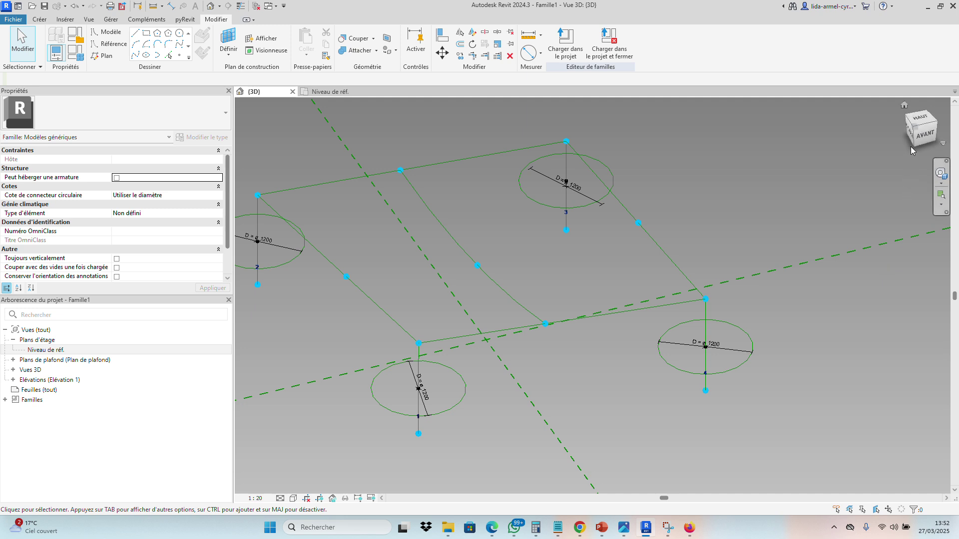
Dismiss the save reminder and set the family parameter D to 100.
{"action": "left_click_drag", "start_coordinate": [926, 136], "coordinate": [304, 118]}
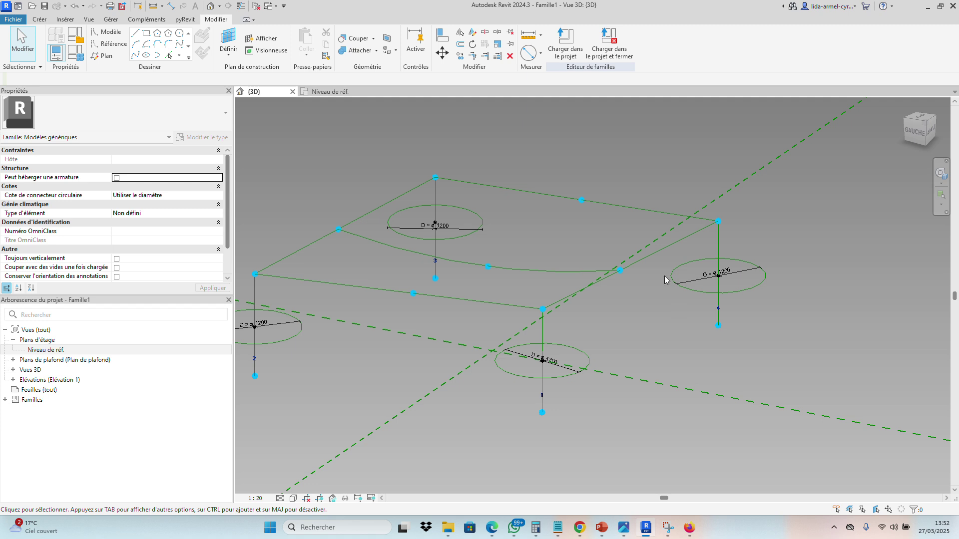
{"action": "scroll", "coordinate": [434, 262], "scroll_direction": "down", "scroll_amount": 3}
{"action": "scroll", "coordinate": [367, 339], "scroll_direction": "up", "scroll_amount": 1}
{"action": "middle_click_drag", "start_coordinate": [367, 339], "coordinate": [469, 364]}
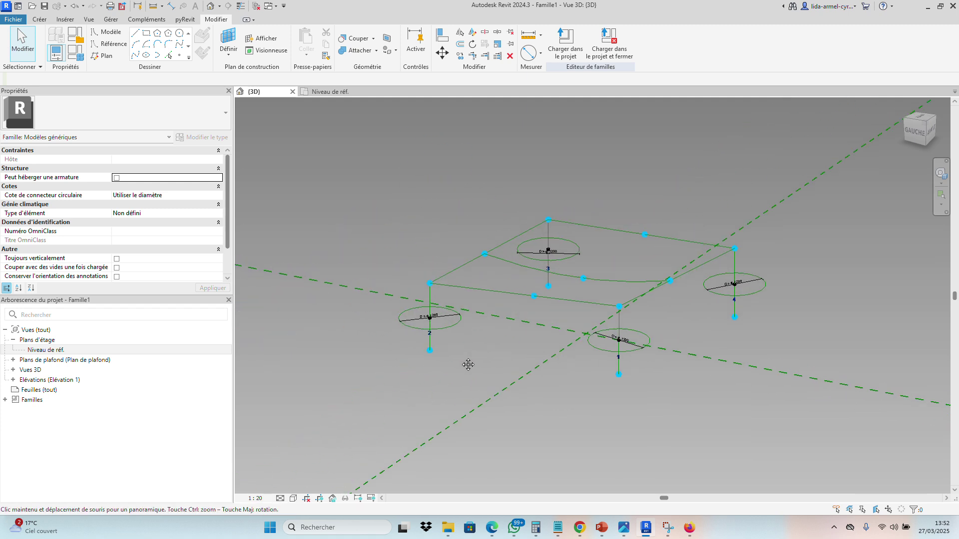
{"action": "scroll", "coordinate": [469, 364], "scroll_direction": "down", "scroll_amount": 1}
{"action": "middle_click_drag", "start_coordinate": [434, 325], "coordinate": [423, 315]}
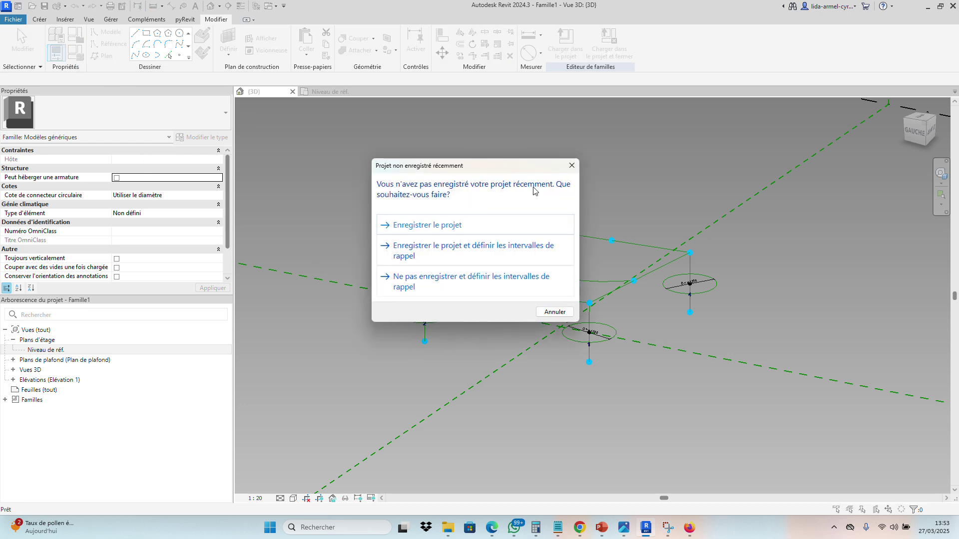
{"action": "left_click", "coordinate": [572, 165]}
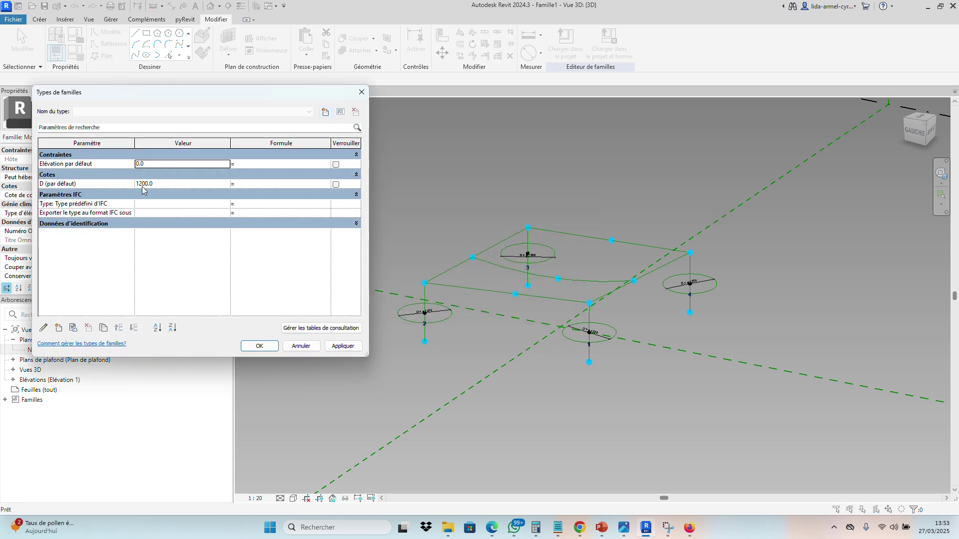
{"action": "left_click", "coordinate": [159, 184]}
{"action": "type", "text": "1"}
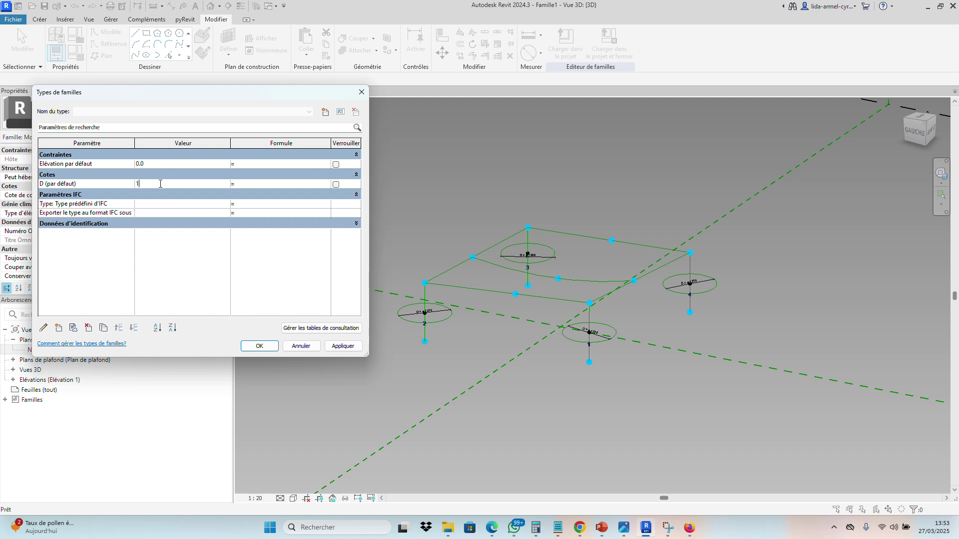
{"action": "key", "text": "Tab"}
{"action": "left_click", "coordinate": [342, 346]}
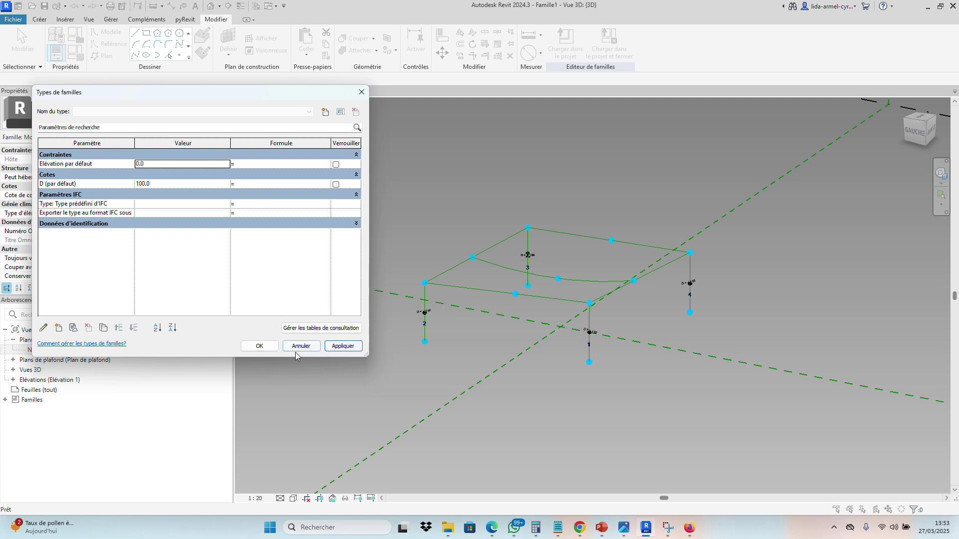
{"action": "left_click", "coordinate": [267, 350]}
Create a solid form from the circle and the vertical reference line at placement point 2.
{"action": "scroll", "coordinate": [450, 319], "scroll_direction": "up", "scroll_amount": 6}
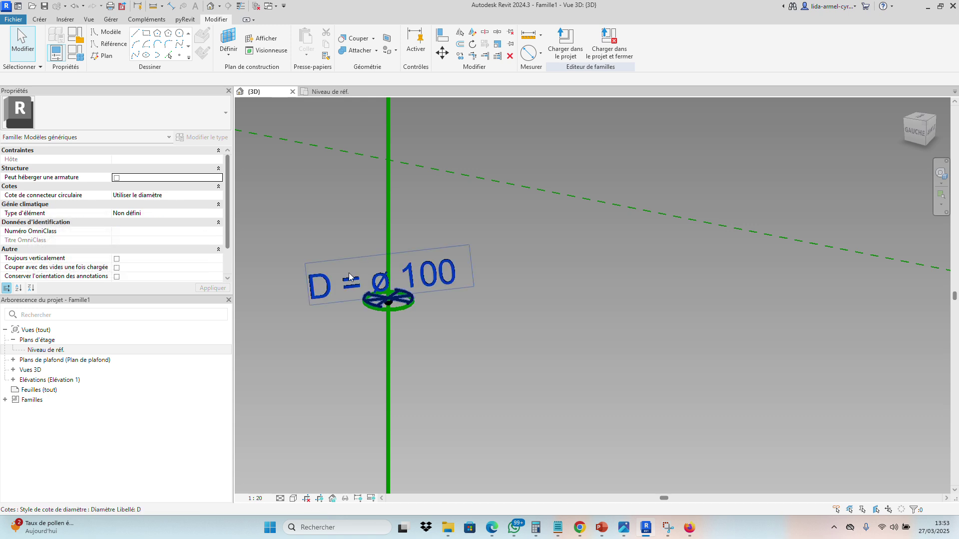
{"action": "scroll", "coordinate": [413, 336], "scroll_direction": "up", "scroll_amount": 1}
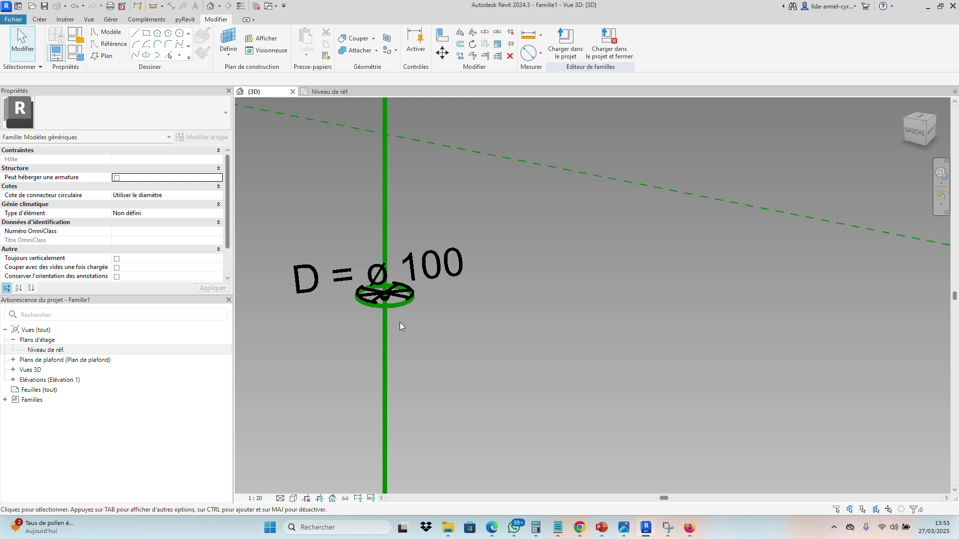
{"action": "left_click", "coordinate": [400, 307]}
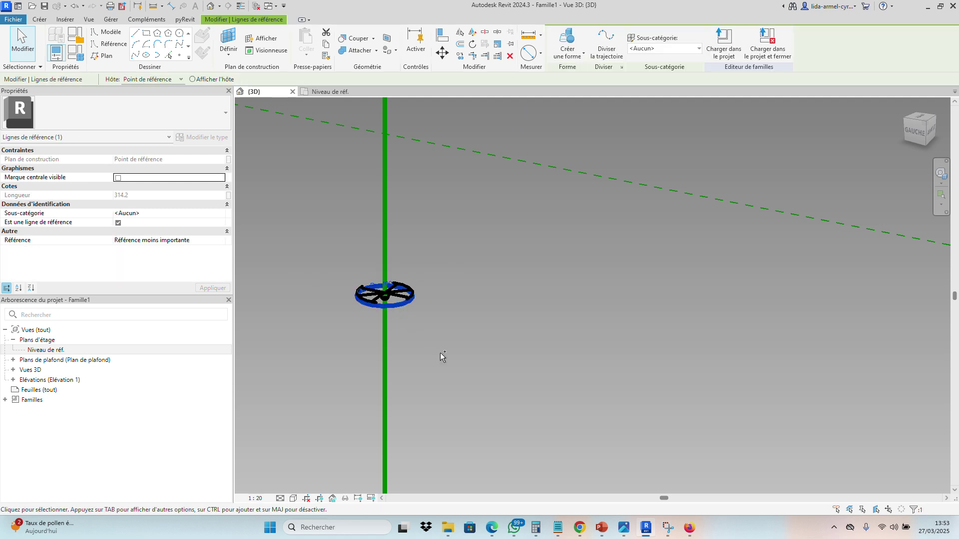
{"action": "left_click", "coordinate": [385, 353], "text": "ctrl"}
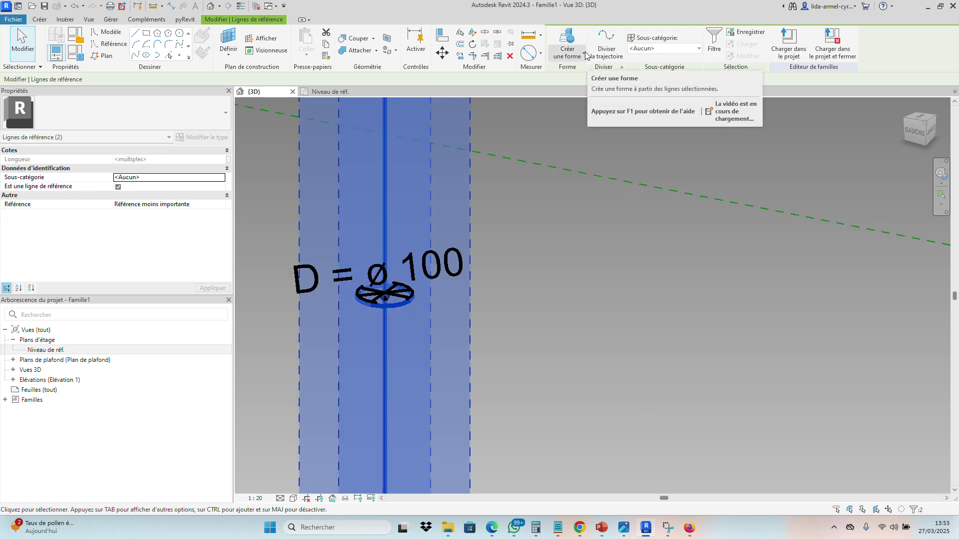
{"action": "left_click", "coordinate": [584, 55]}
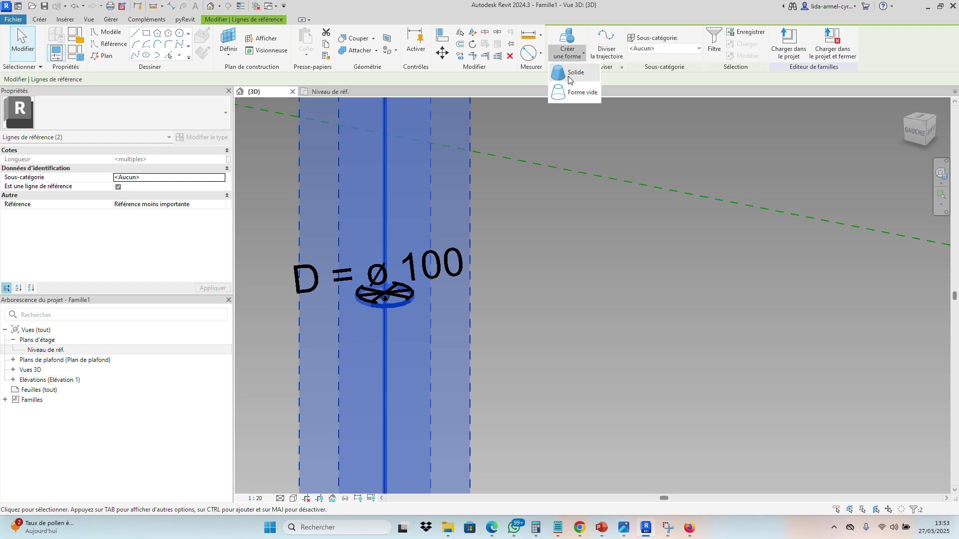
{"action": "left_click", "coordinate": [575, 72]}
Create a solid form from the circle and the vertical reference line at placement point 1.
{"action": "scroll", "coordinate": [525, 312], "scroll_direction": "down", "scroll_amount": 6}
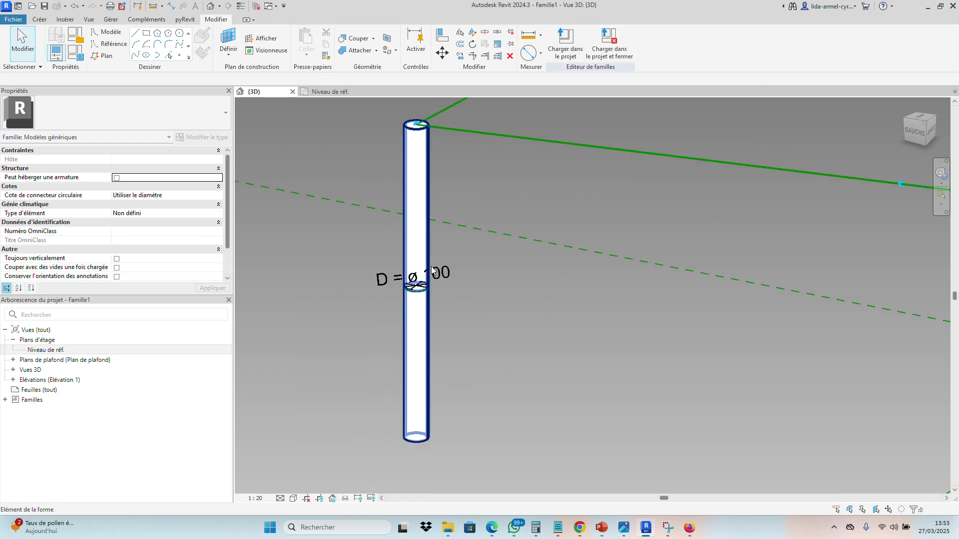
{"action": "middle_click_drag", "start_coordinate": [588, 341], "coordinate": [384, 375]}
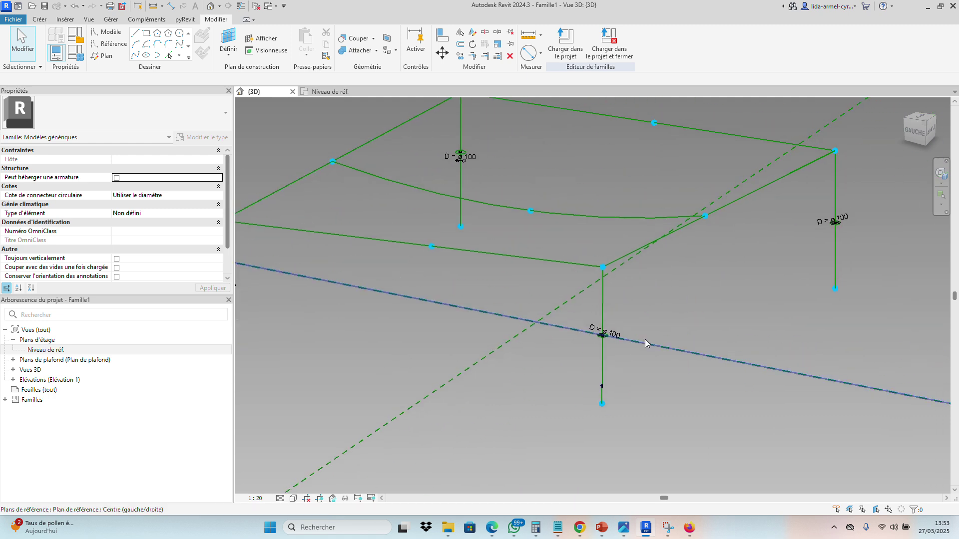
{"action": "scroll", "coordinate": [689, 338], "scroll_direction": "down", "scroll_amount": 3}
{"action": "scroll", "coordinate": [564, 358], "scroll_direction": "up", "scroll_amount": 8}
{"action": "scroll", "coordinate": [572, 326], "scroll_direction": "up", "scroll_amount": 5}
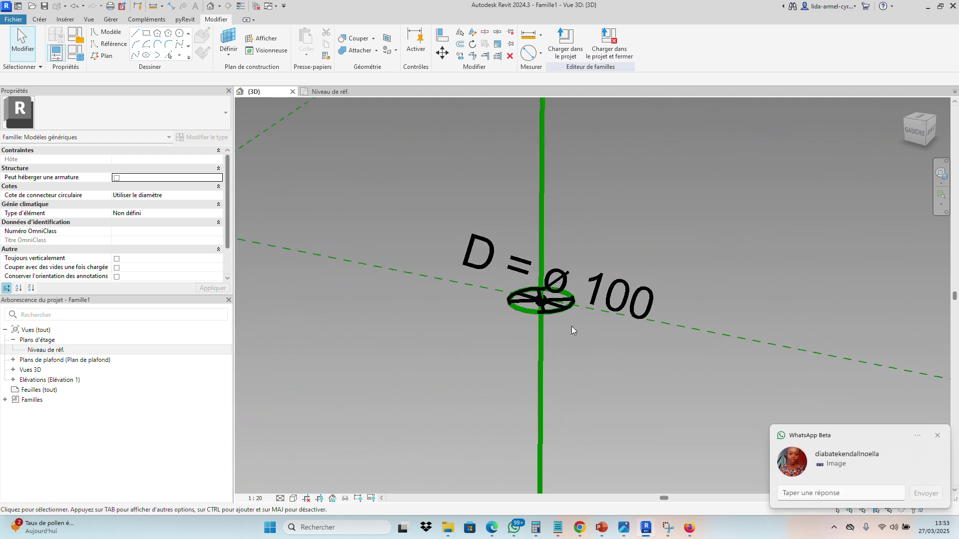
{"action": "left_click", "coordinate": [522, 303]}
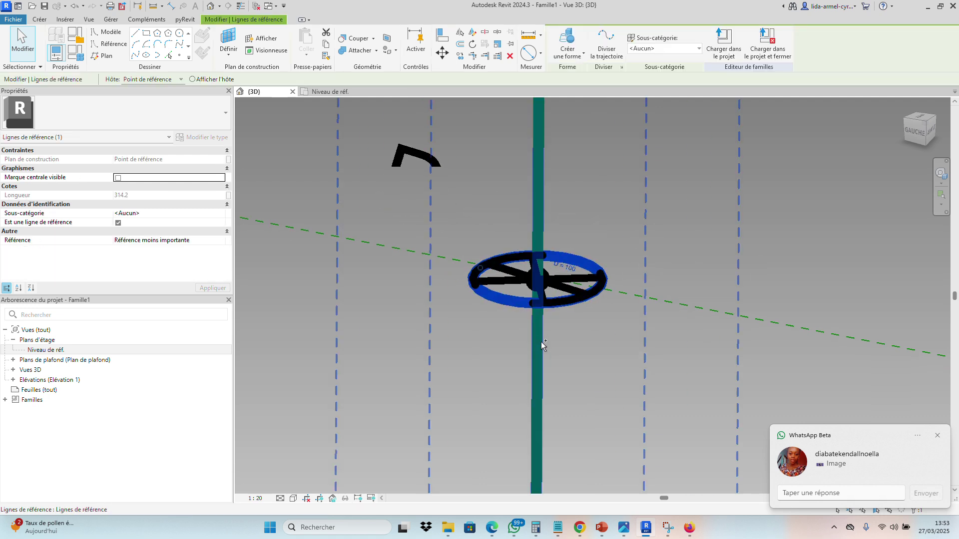
{"action": "left_click", "coordinate": [541, 342], "text": "ctrl"}
{"action": "left_click", "coordinate": [584, 57]}
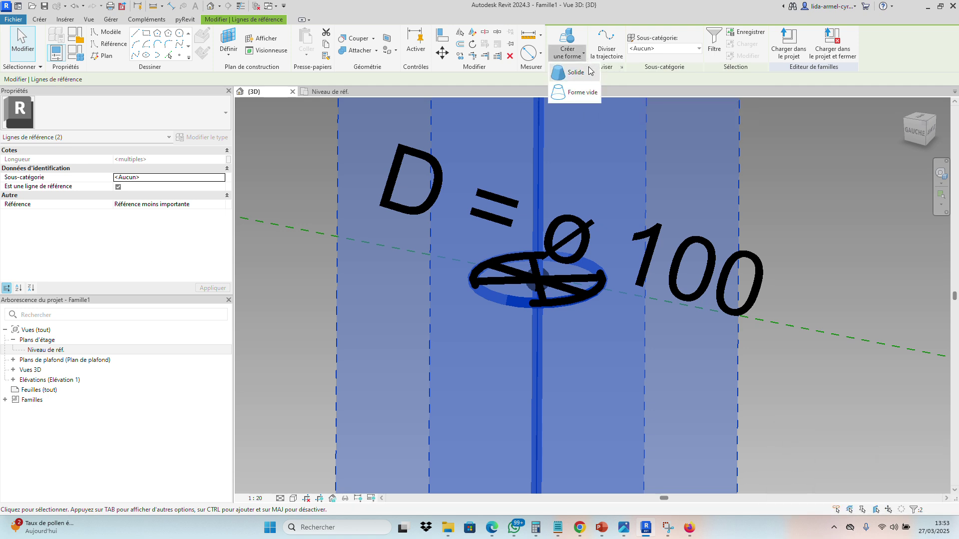
{"action": "left_click", "coordinate": [573, 94]}
Create a solid form from the circle and the vertical reference line at placement point 4.
{"action": "scroll", "coordinate": [456, 296], "scroll_direction": "down", "scroll_amount": 5}
{"action": "scroll", "coordinate": [457, 297], "scroll_direction": "down", "scroll_amount": 5}
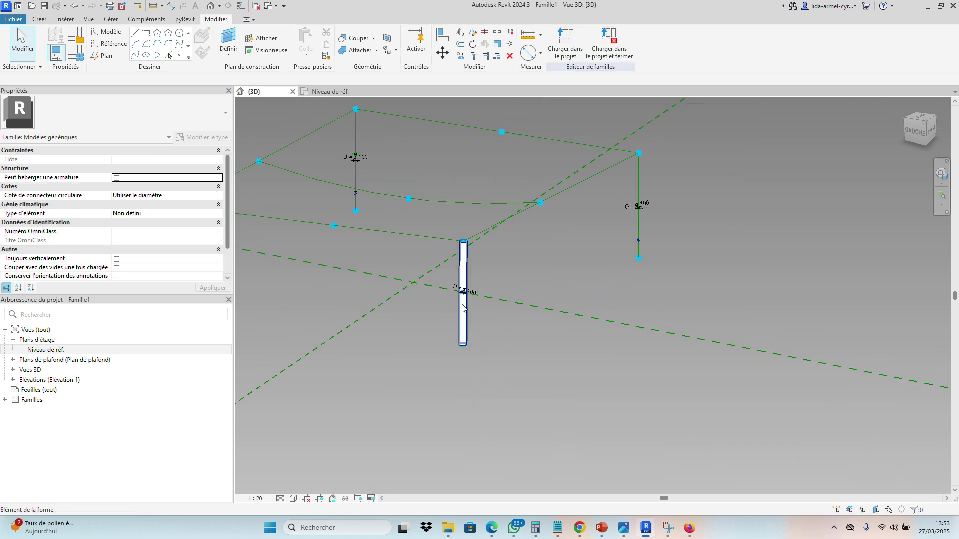
{"action": "scroll", "coordinate": [674, 242], "scroll_direction": "up", "scroll_amount": 6}
{"action": "scroll", "coordinate": [652, 296], "scroll_direction": "up", "scroll_amount": 5}
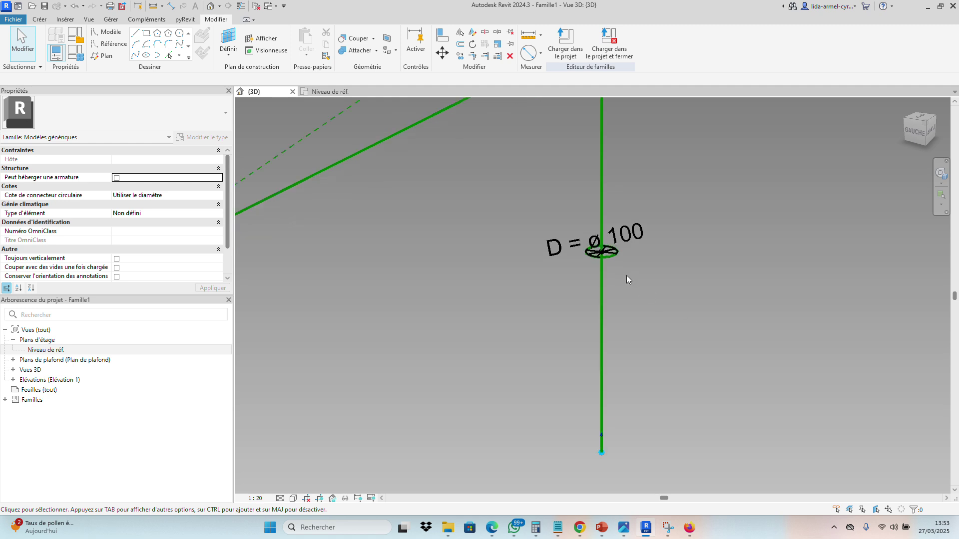
{"action": "left_click", "coordinate": [599, 242]}
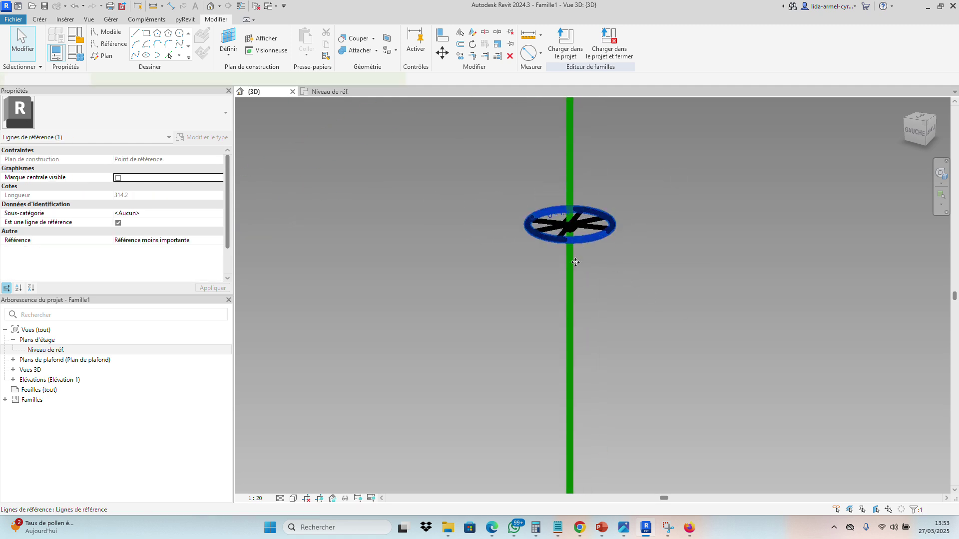
{"action": "left_click", "coordinate": [569, 281], "text": "ctrl"}
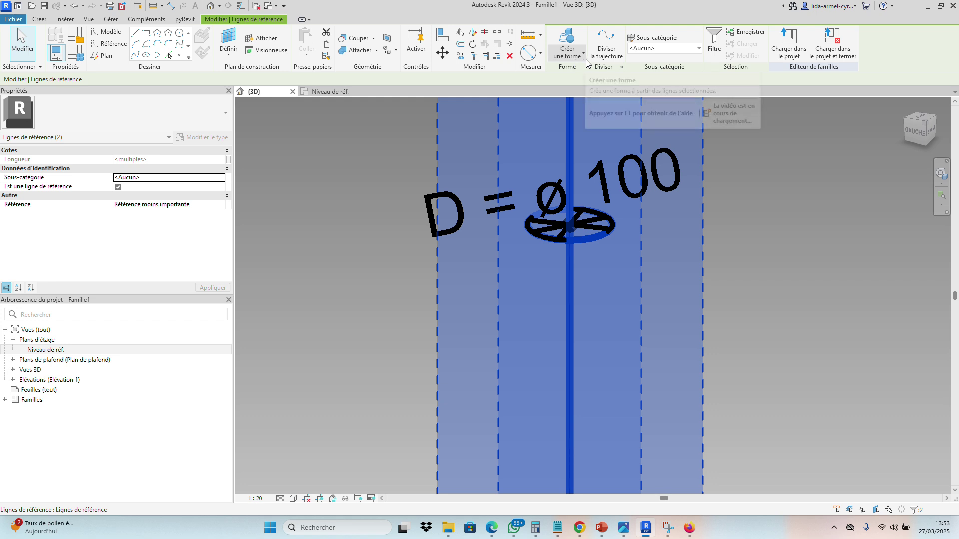
{"action": "left_click", "coordinate": [570, 57]}
{"action": "left_click", "coordinate": [574, 75]}
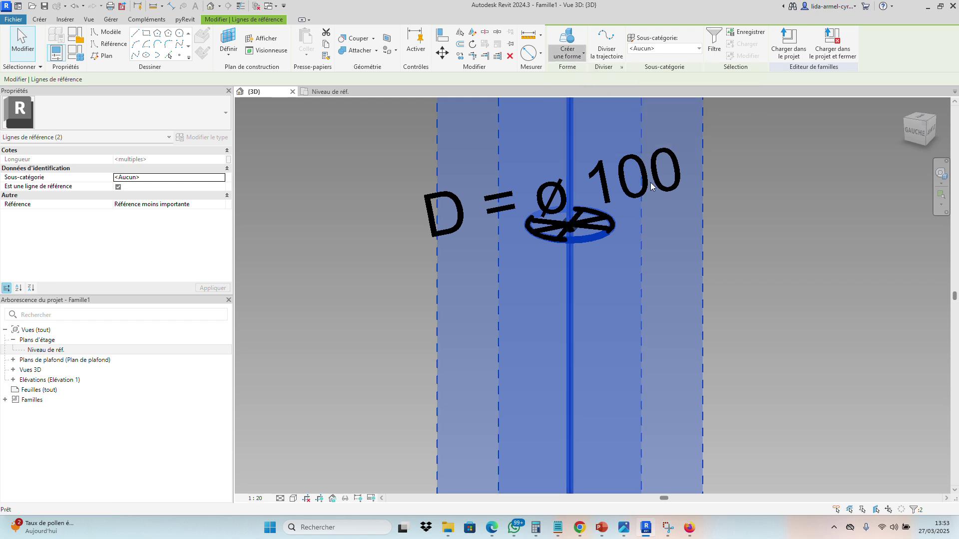
Create a solid form from the circle and the vertical reference line at placement point 3.
{"action": "scroll", "coordinate": [457, 391], "scroll_direction": "down", "scroll_amount": 6}
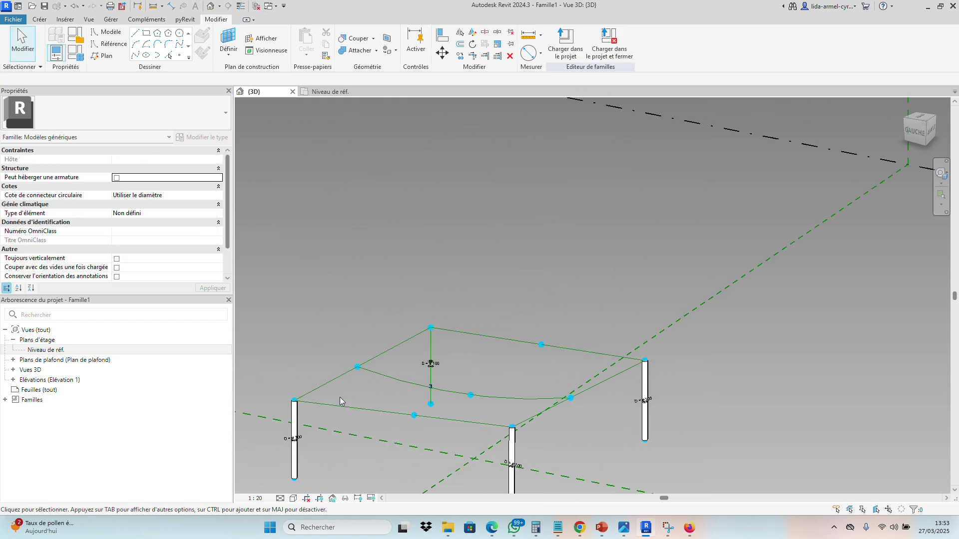
{"action": "scroll", "coordinate": [339, 397], "scroll_direction": "up", "scroll_amount": 8}
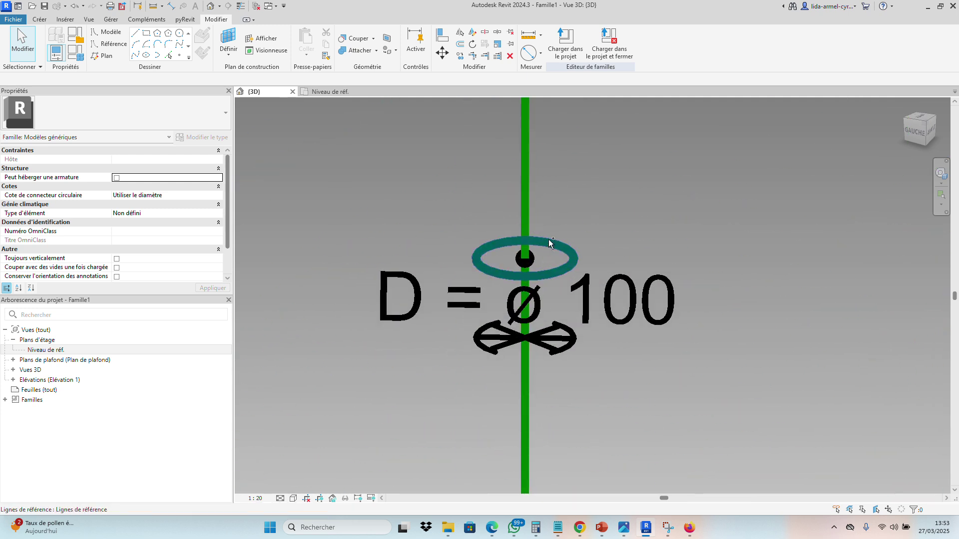
{"action": "left_click", "coordinate": [524, 225]}
{"action": "left_click", "coordinate": [522, 222], "text": "ctrl"}
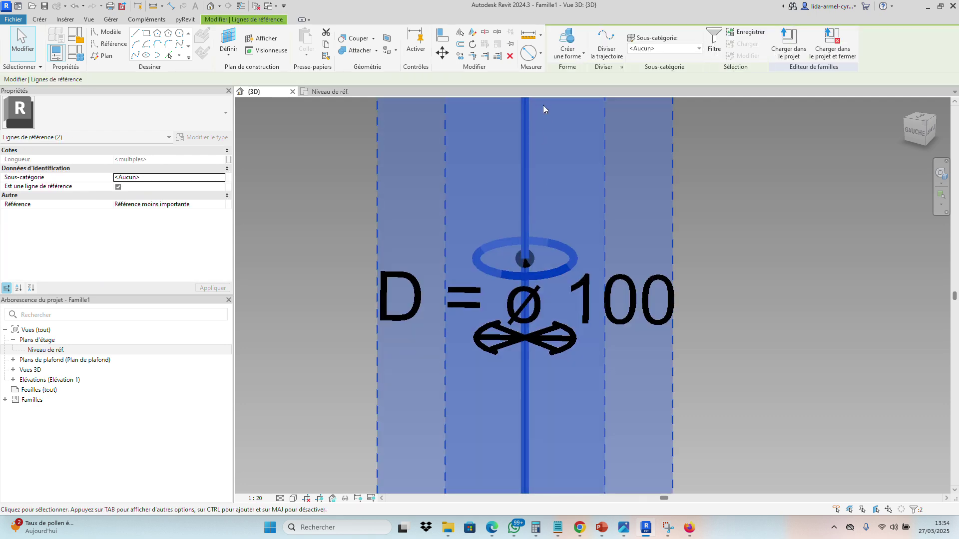
{"action": "left_click", "coordinate": [583, 55]}
{"action": "left_click", "coordinate": [575, 89]}
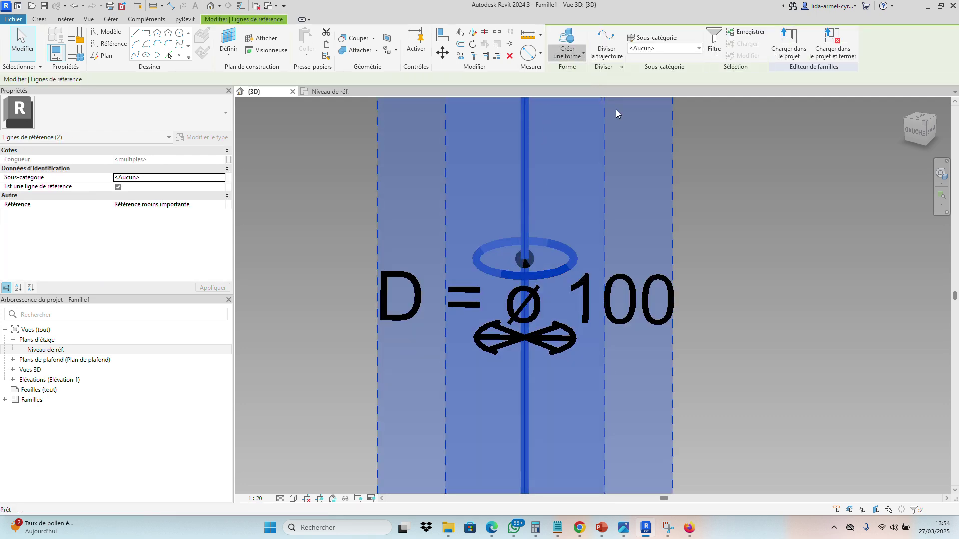
{"action": "scroll", "coordinate": [506, 278], "scroll_direction": "down", "scroll_amount": 10}
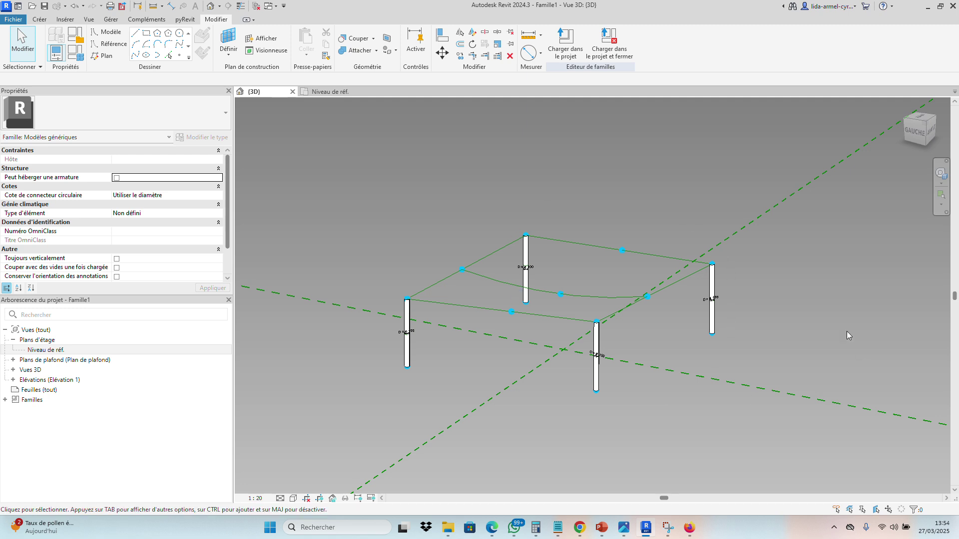
{"action": "scroll", "coordinate": [777, 219], "scroll_direction": "up", "scroll_amount": 2}
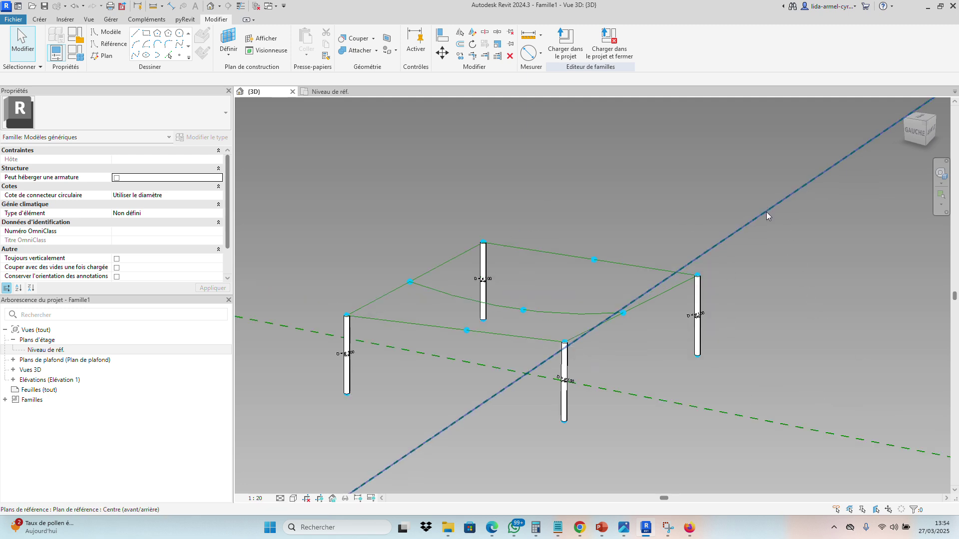
{"action": "scroll", "coordinate": [348, 315], "scroll_direction": "up", "scroll_amount": 2}
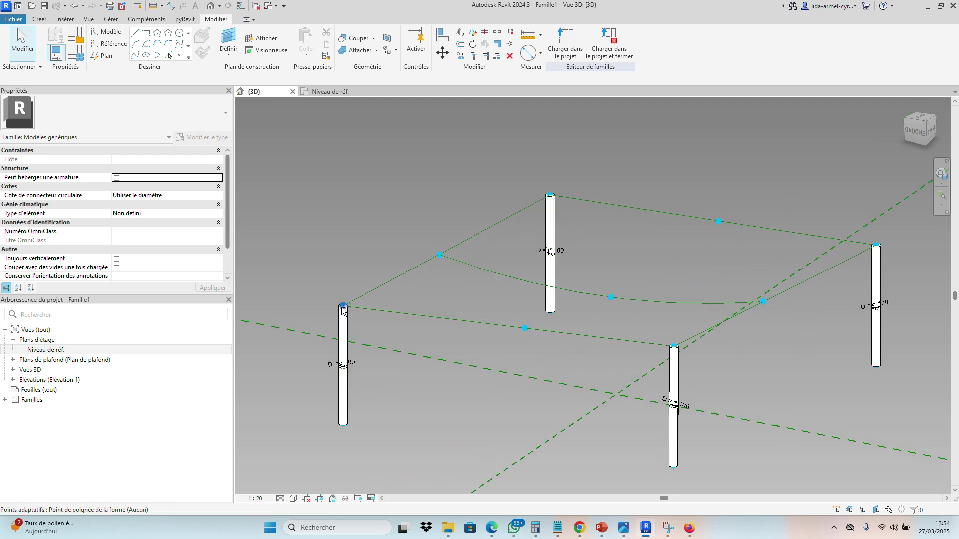
{"action": "left_click", "coordinate": [343, 307]}
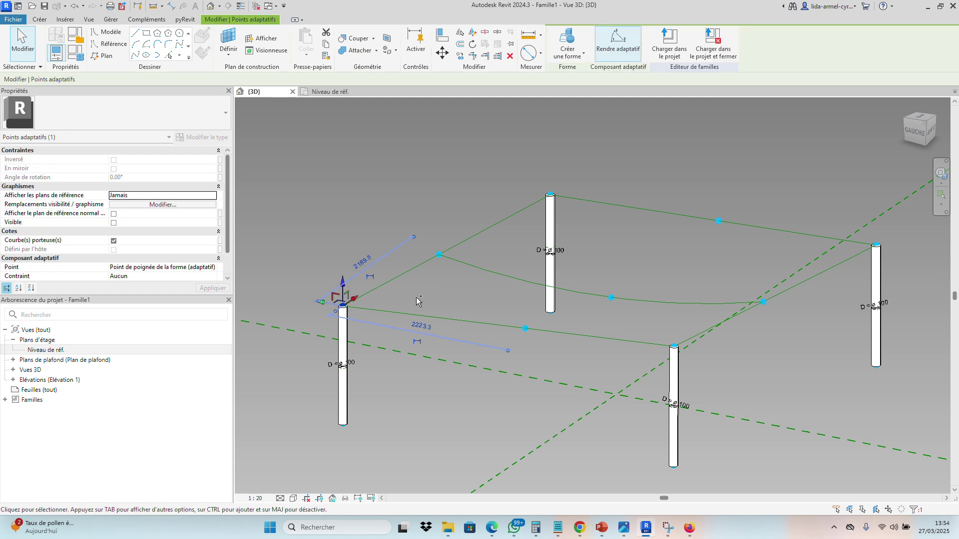
{"action": "left_click", "coordinate": [440, 256], "text": "ctrl"}
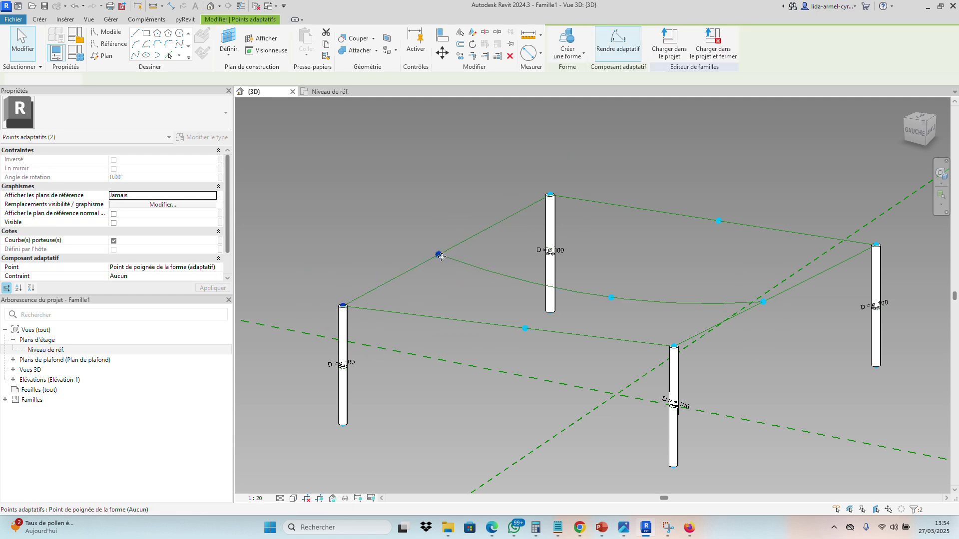
{"action": "left_click", "coordinate": [525, 329], "text": "ctrl"}
{"action": "left_click", "coordinate": [612, 298], "text": "ctrl"}
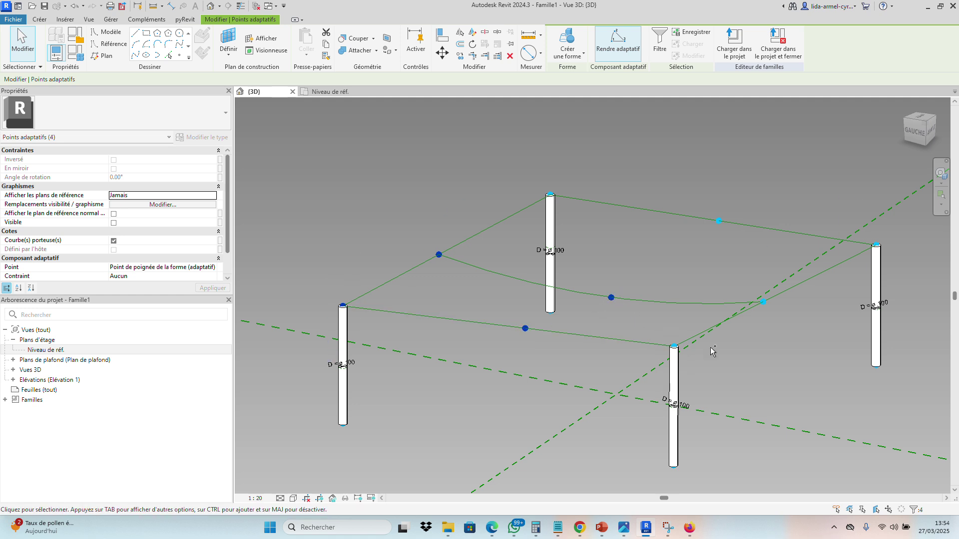
{"action": "left_click", "coordinate": [763, 302], "text": "ctrl"}
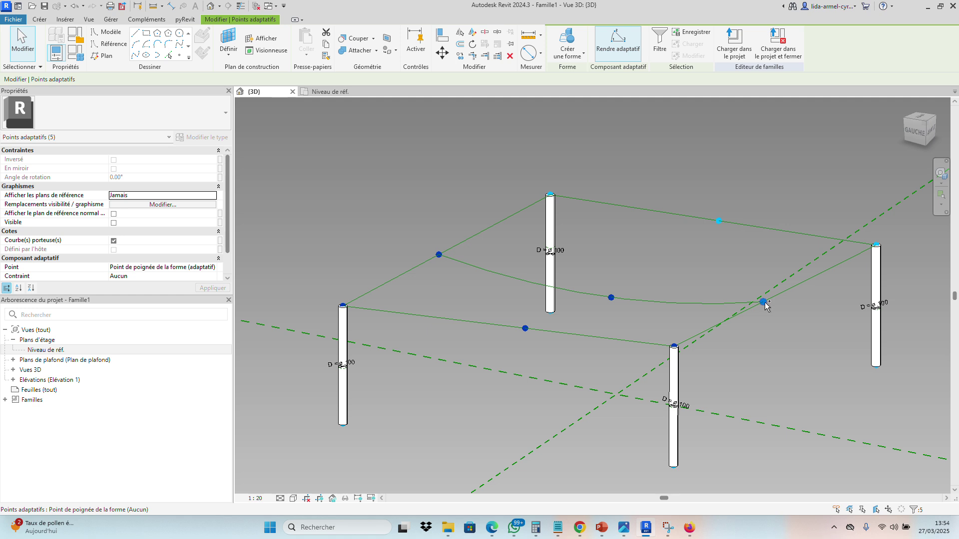
{"action": "left_click", "coordinate": [868, 253], "text": "ctrl"}
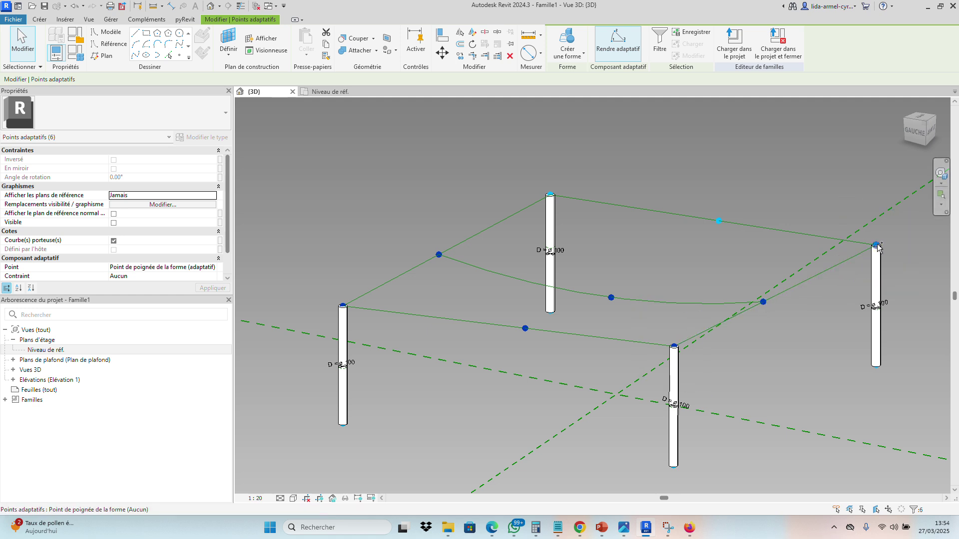
{"action": "left_click", "coordinate": [718, 221], "text": "ctrl"}
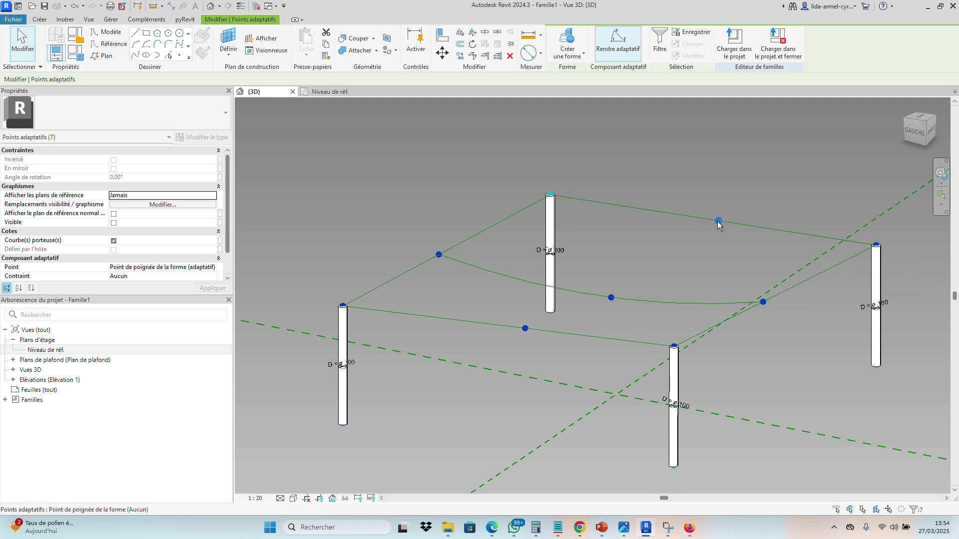
{"action": "left_click", "coordinate": [718, 222], "text": "ctrl"}
{"action": "left_click", "coordinate": [550, 195], "text": "ctrl"}
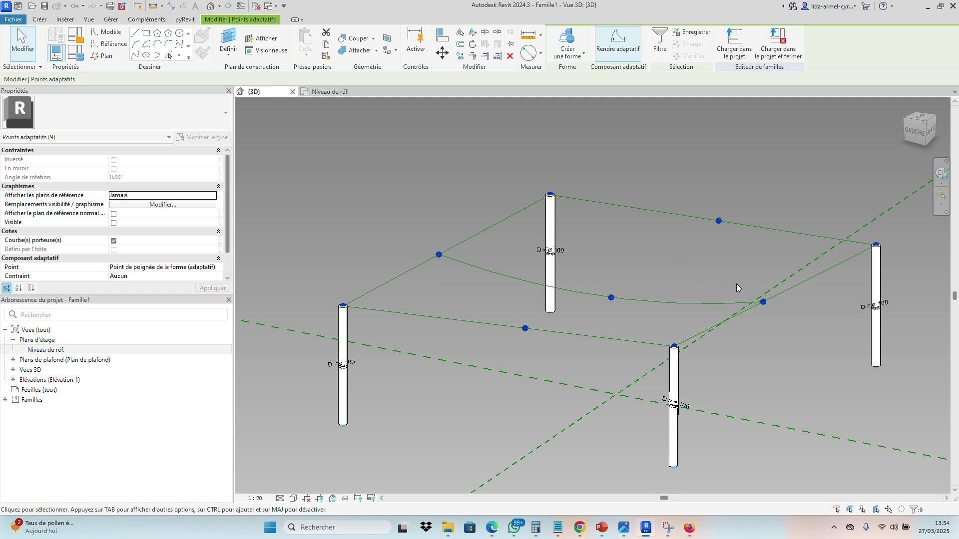
{"action": "scroll", "coordinate": [391, 188], "scroll_direction": "down", "scroll_amount": 2}
{"action": "left_click", "coordinate": [391, 188]}
Create a solid roof surface from the two opposite straight upper reference lines and the curved reference line between them.
{"action": "scroll", "coordinate": [488, 247], "scroll_direction": "up", "scroll_amount": 2}
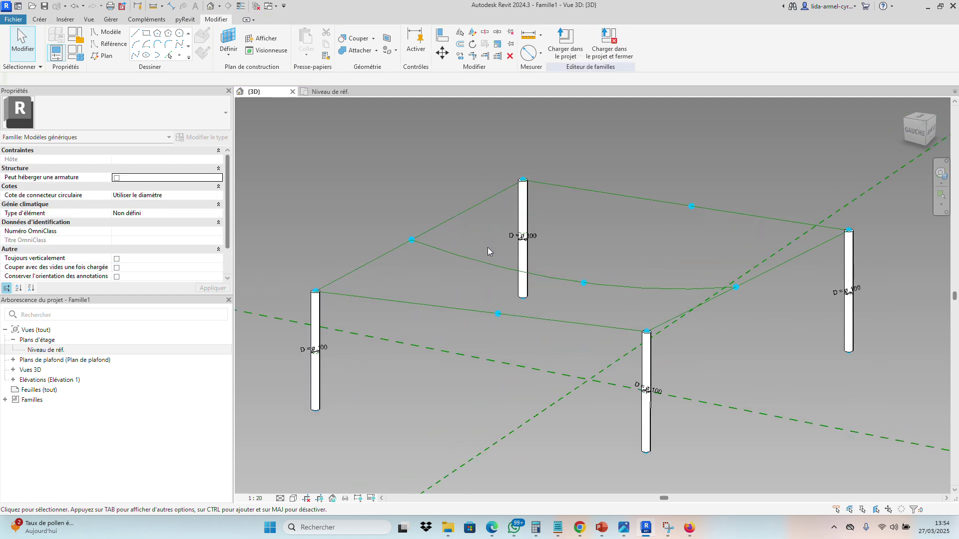
{"action": "left_click", "coordinate": [536, 321]}
{"action": "left_click", "coordinate": [559, 284], "text": "ctrl"}
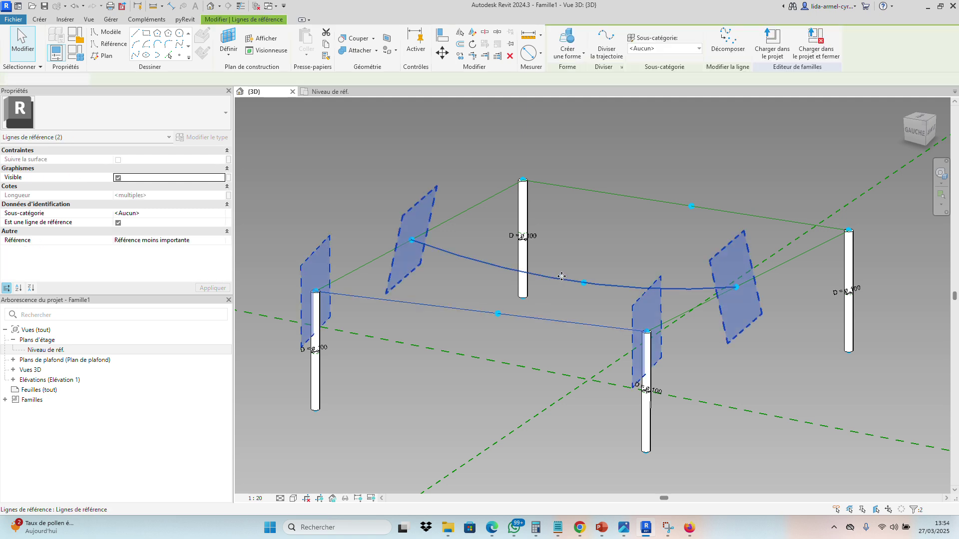
{"action": "left_click", "coordinate": [636, 198], "text": "ctrl"}
{"action": "left_click", "coordinate": [636, 198], "text": "ctrl"}
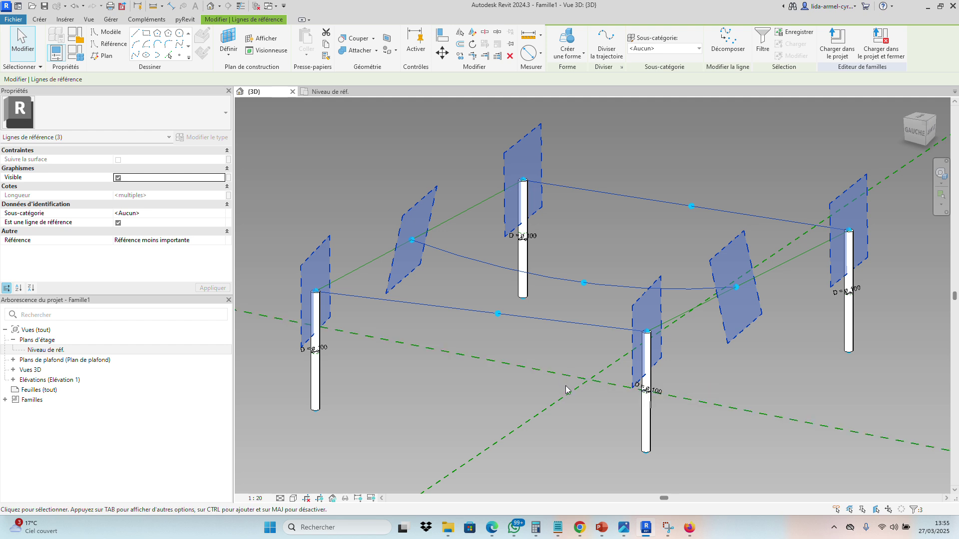
{"action": "left_click", "coordinate": [583, 53]}
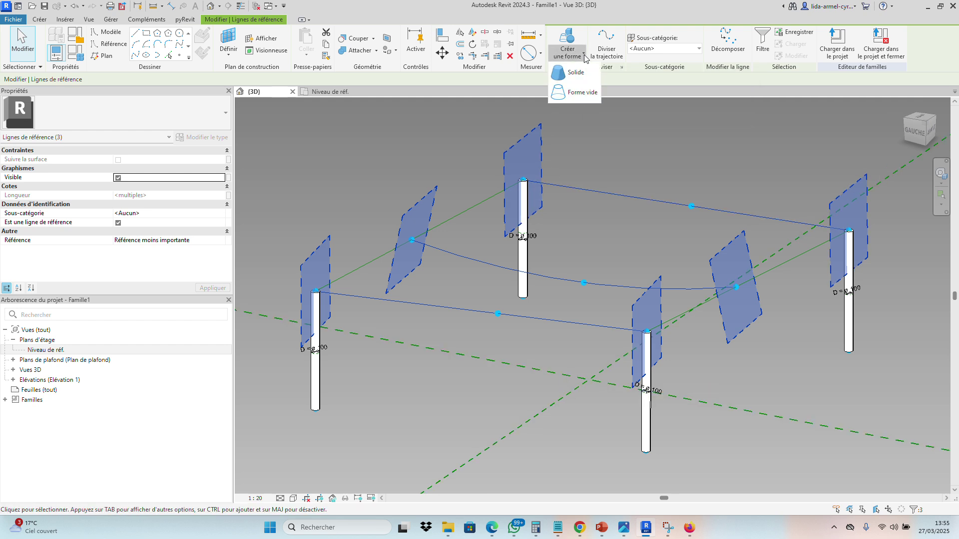
{"action": "left_click", "coordinate": [581, 75]}
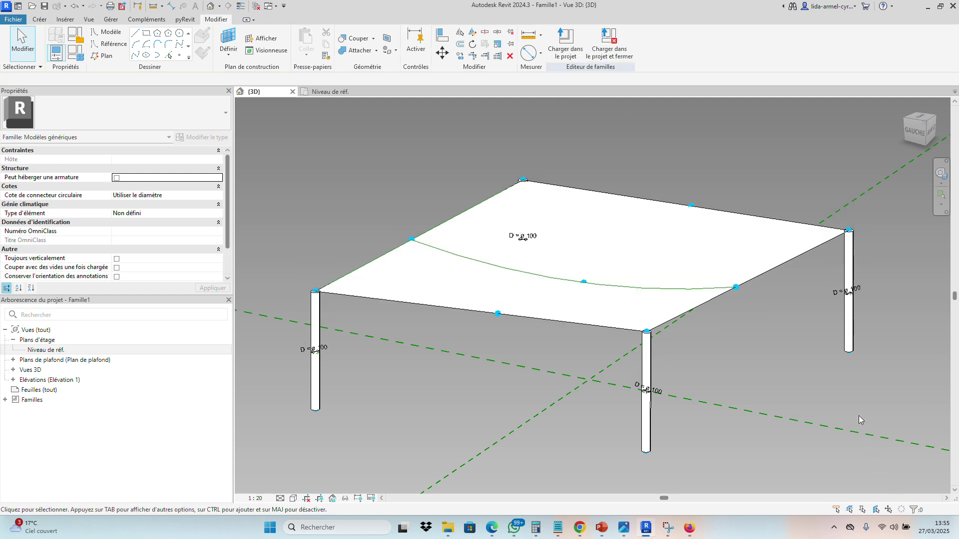
Set the 3D view's visual style to Réaliste.
{"action": "scroll", "coordinate": [166, 283], "scroll_direction": "down", "scroll_amount": 1}
{"action": "scroll", "coordinate": [280, 200], "scroll_direction": "down", "scroll_amount": 1}
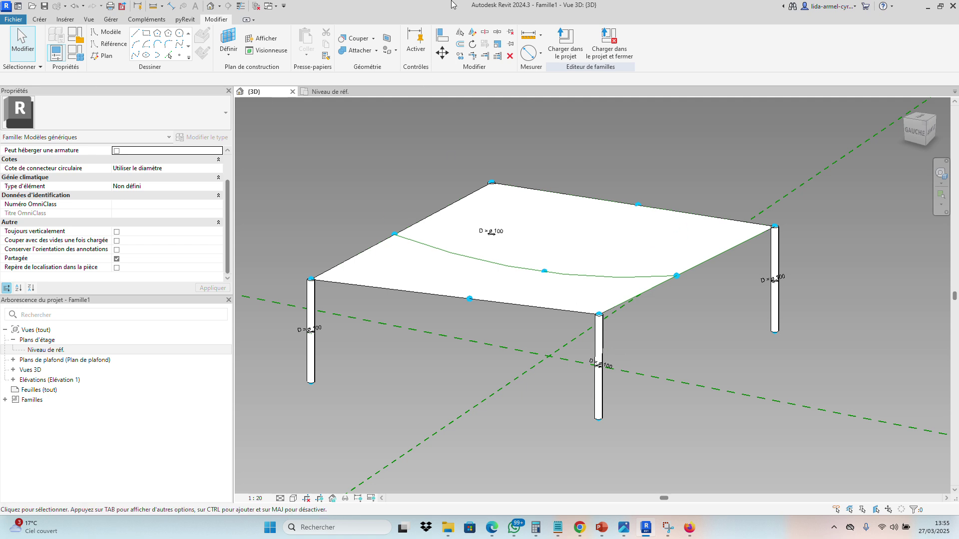
{"action": "scroll", "coordinate": [580, 258], "scroll_direction": "down", "scroll_amount": 3}
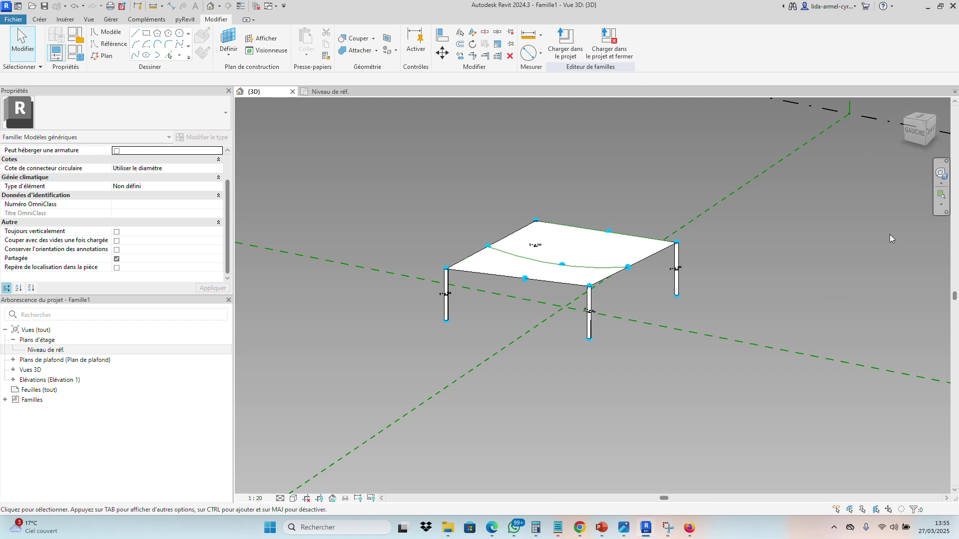
{"action": "mouse_move", "coordinate": [923, 131]}
{"action": "left_mouse_down"}
{"action": "mouse_move", "coordinate": [893, 138]}
{"action": "mouse_move", "coordinate": [801, 107]}
{"action": "mouse_move", "coordinate": [705, 98]}
{"action": "mouse_move", "coordinate": [841, 123]}
{"action": "mouse_move", "coordinate": [814, 110]}
{"action": "left_mouse_up"}
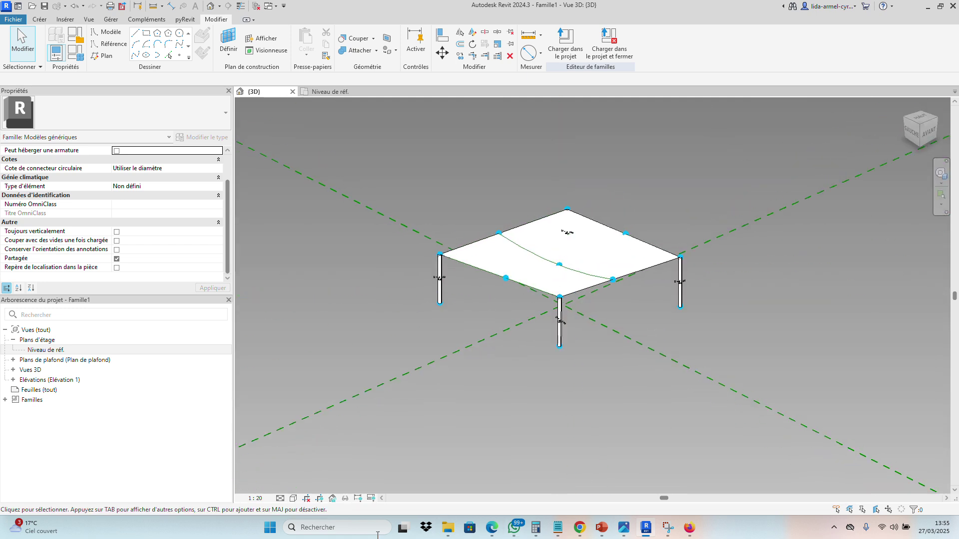
{"action": "left_click", "coordinate": [294, 498]}
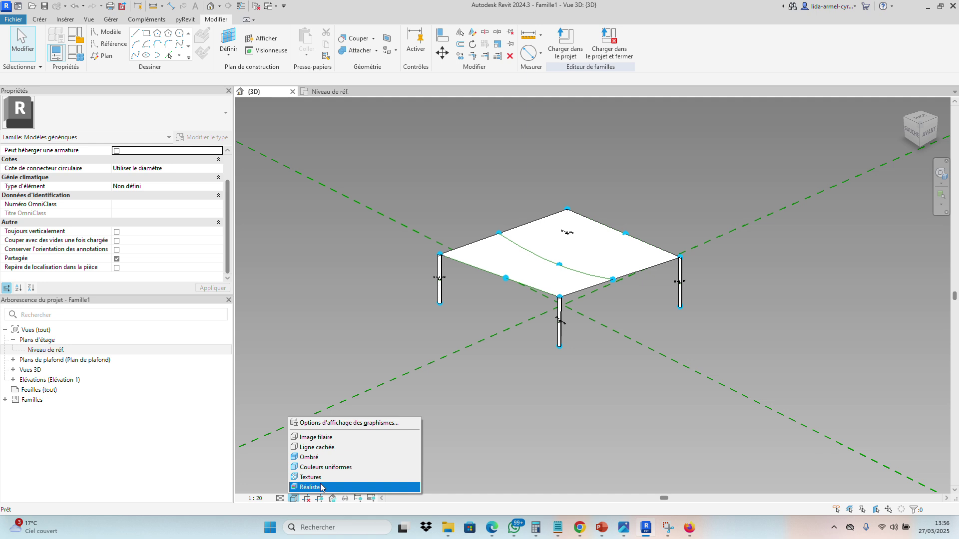
{"action": "left_click", "coordinate": [321, 488]}
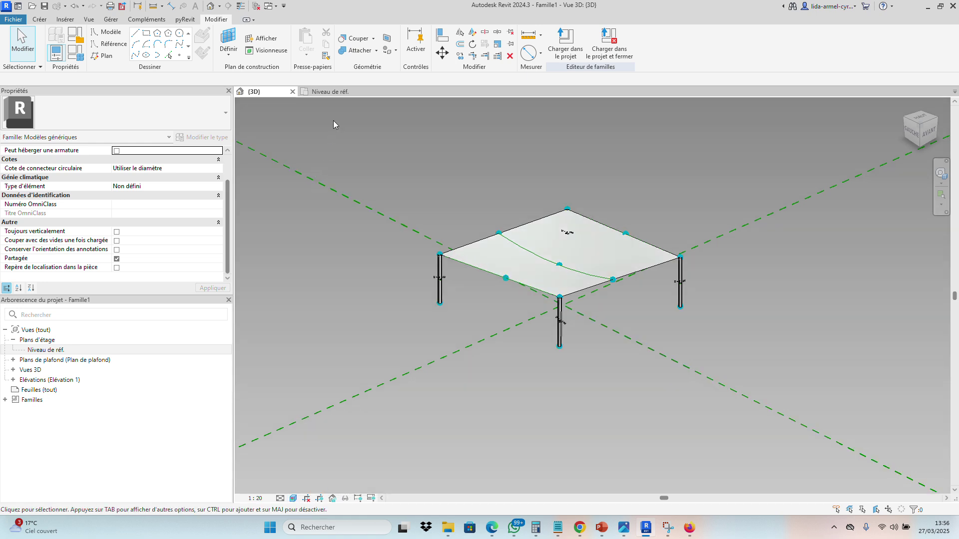
{"action": "left_click", "coordinate": [329, 92]}
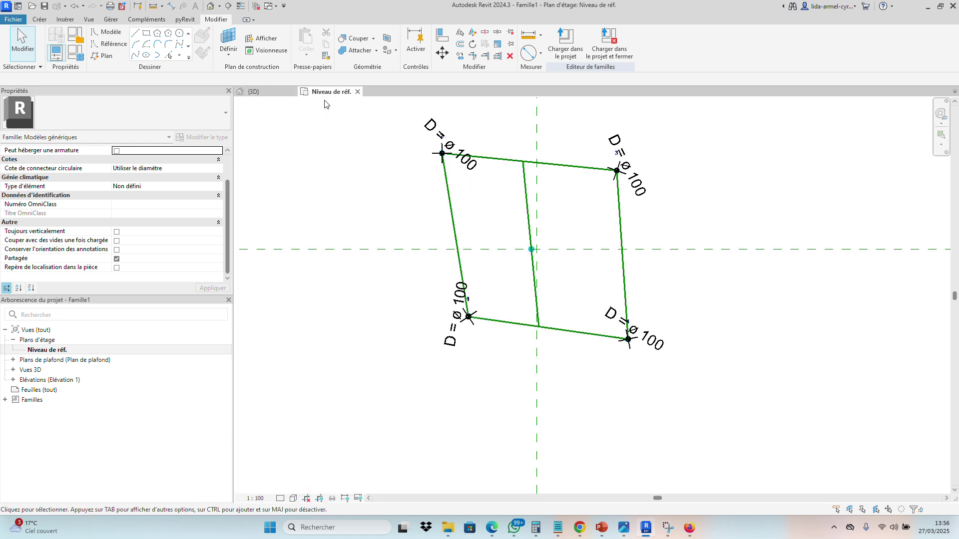
{"action": "left_click", "coordinate": [253, 92]}
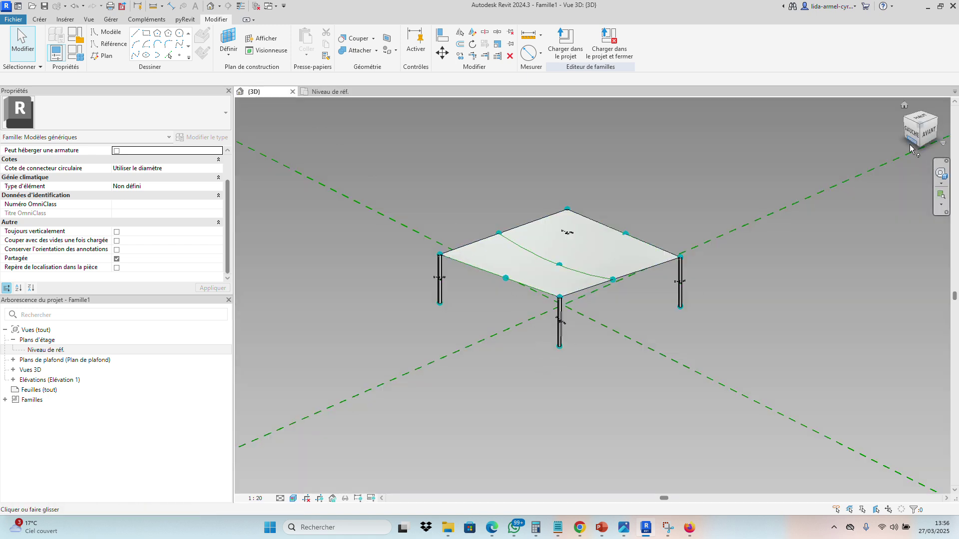
{"action": "mouse_move", "coordinate": [910, 148]}
{"action": "left_mouse_down"}
{"action": "mouse_move", "coordinate": [753, 133]}
{"action": "mouse_move", "coordinate": [749, 426]}
{"action": "mouse_move", "coordinate": [609, 467]}
{"action": "mouse_move", "coordinate": [649, 132]}
{"action": "mouse_move", "coordinate": [846, 103]}
{"action": "mouse_move", "coordinate": [640, 143]}
{"action": "mouse_move", "coordinate": [670, 119]}
{"action": "mouse_move", "coordinate": [714, 132]}
{"action": "mouse_move", "coordinate": [725, 146]}
{"action": "mouse_move", "coordinate": [716, 155]}
{"action": "left_mouse_up"}
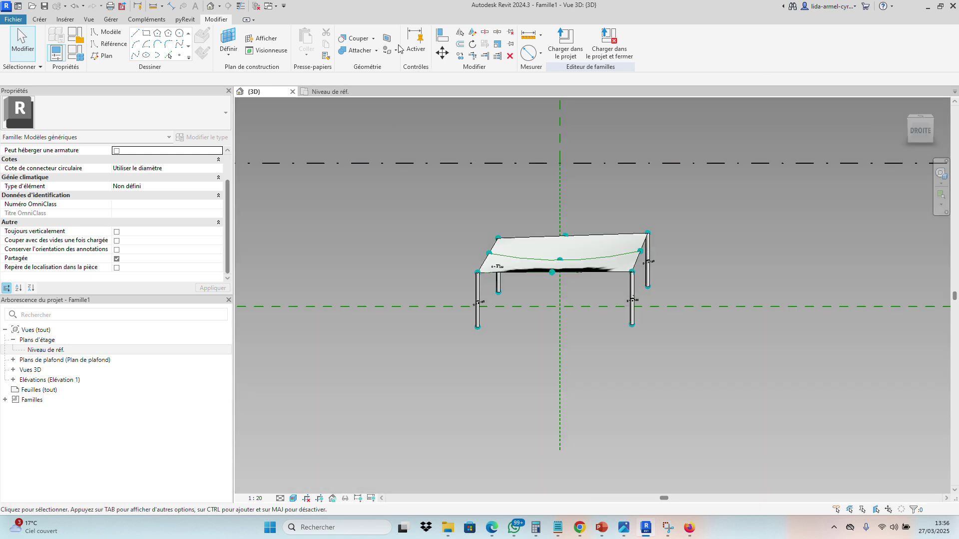